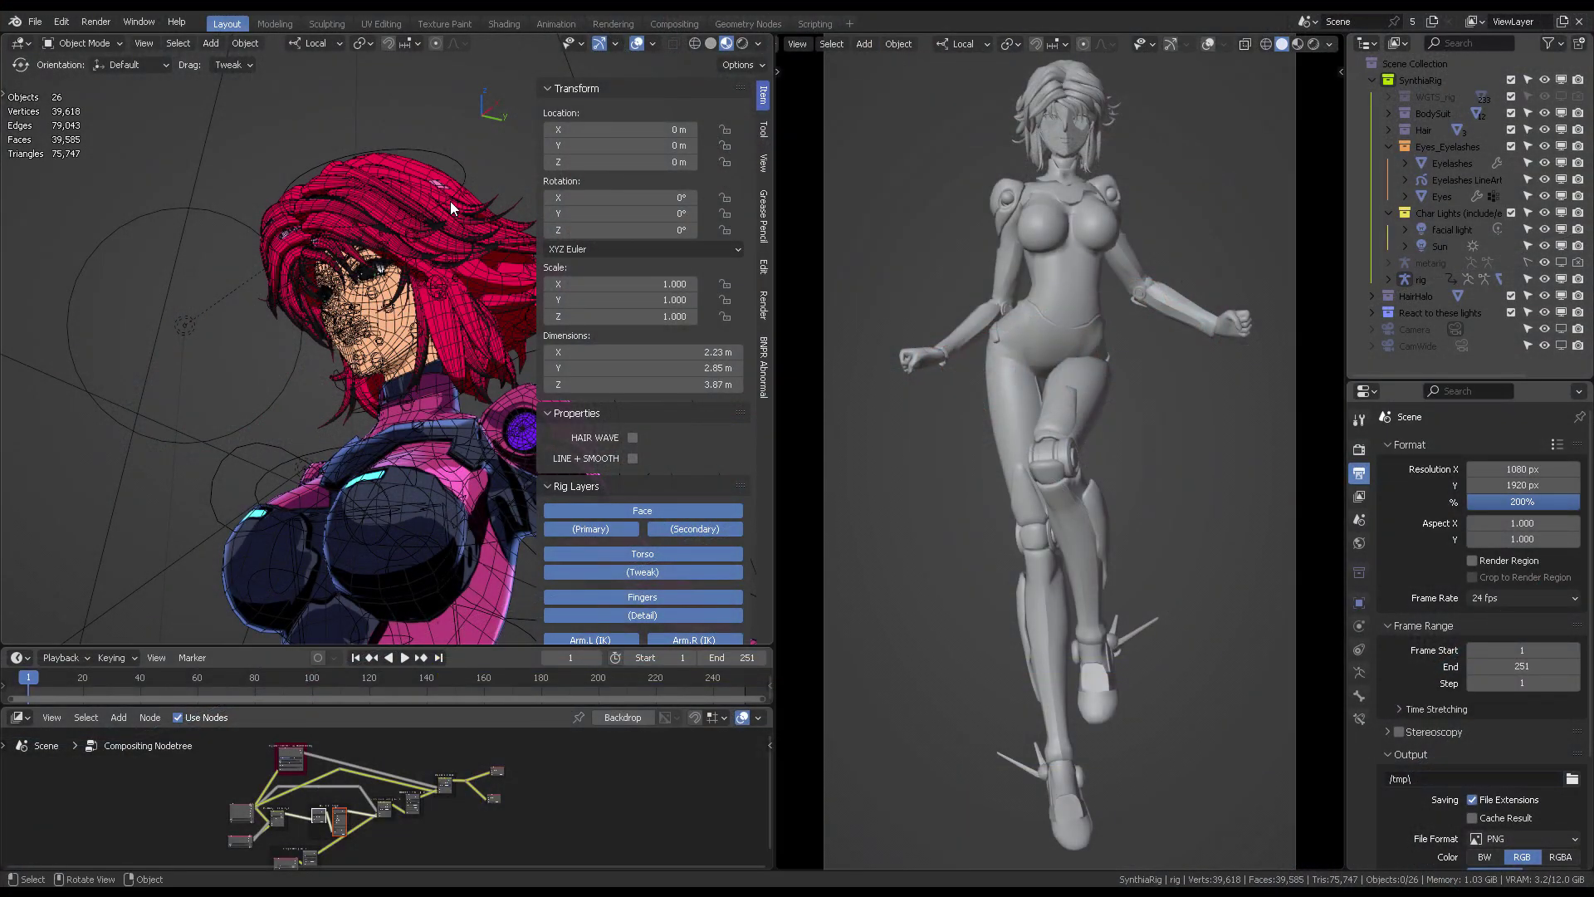
# Play the animation around the character's head with HAIR WAVE off and rewind to frame 1
pyautogui.moveTo(450, 201); pyautogui.dragTo(511, 321, button='middle')
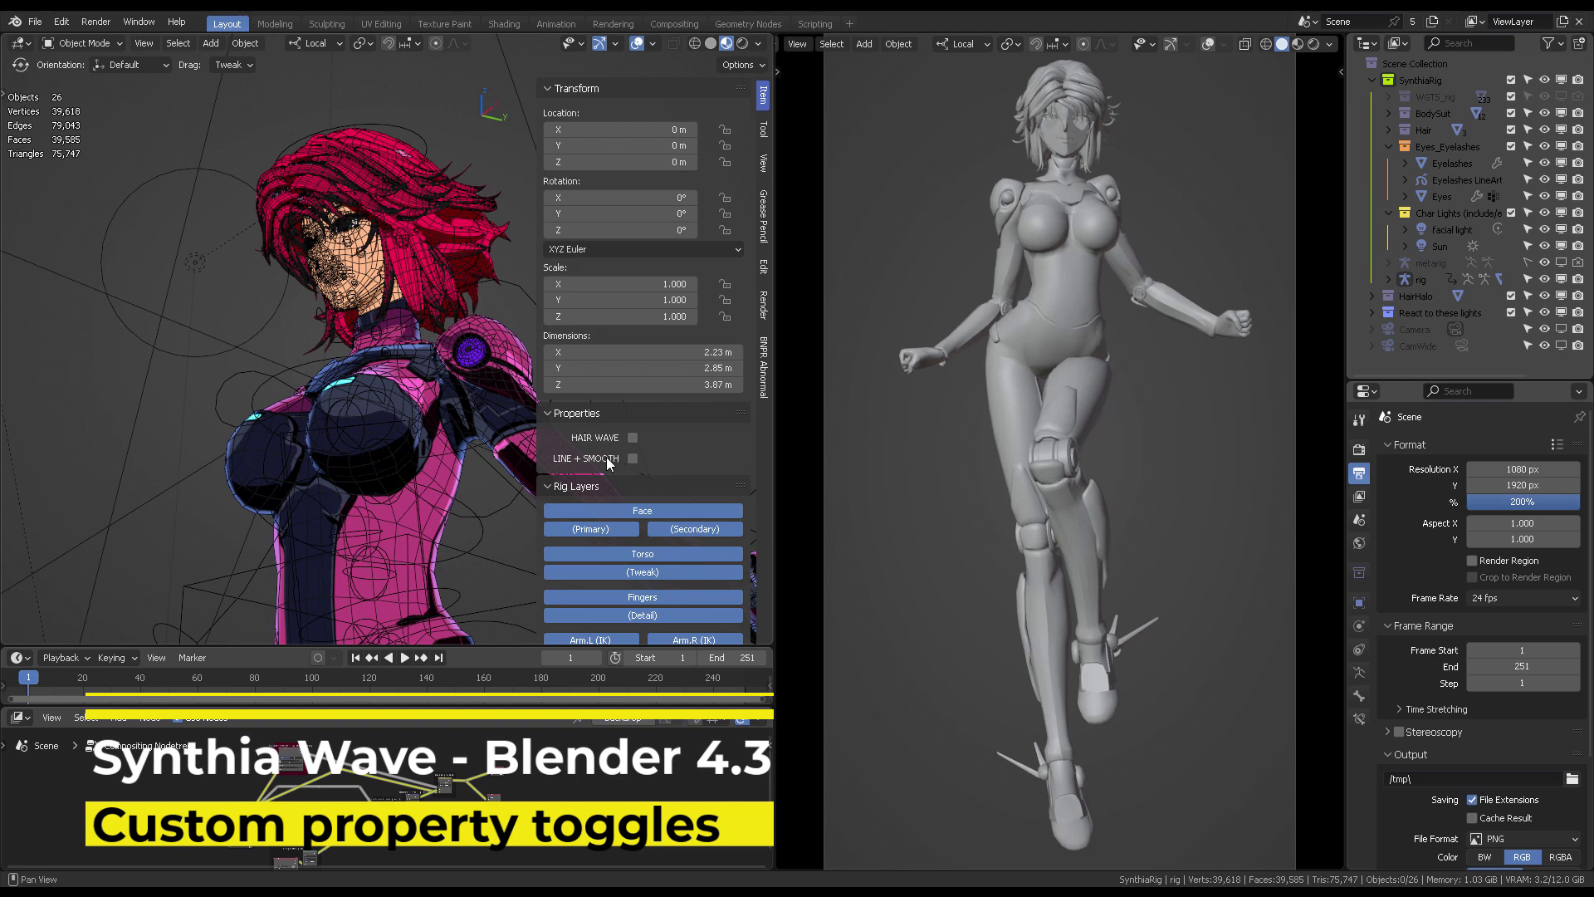
pyautogui.moveTo(437, 157); pyautogui.dragTo(415, 197, button='middle')
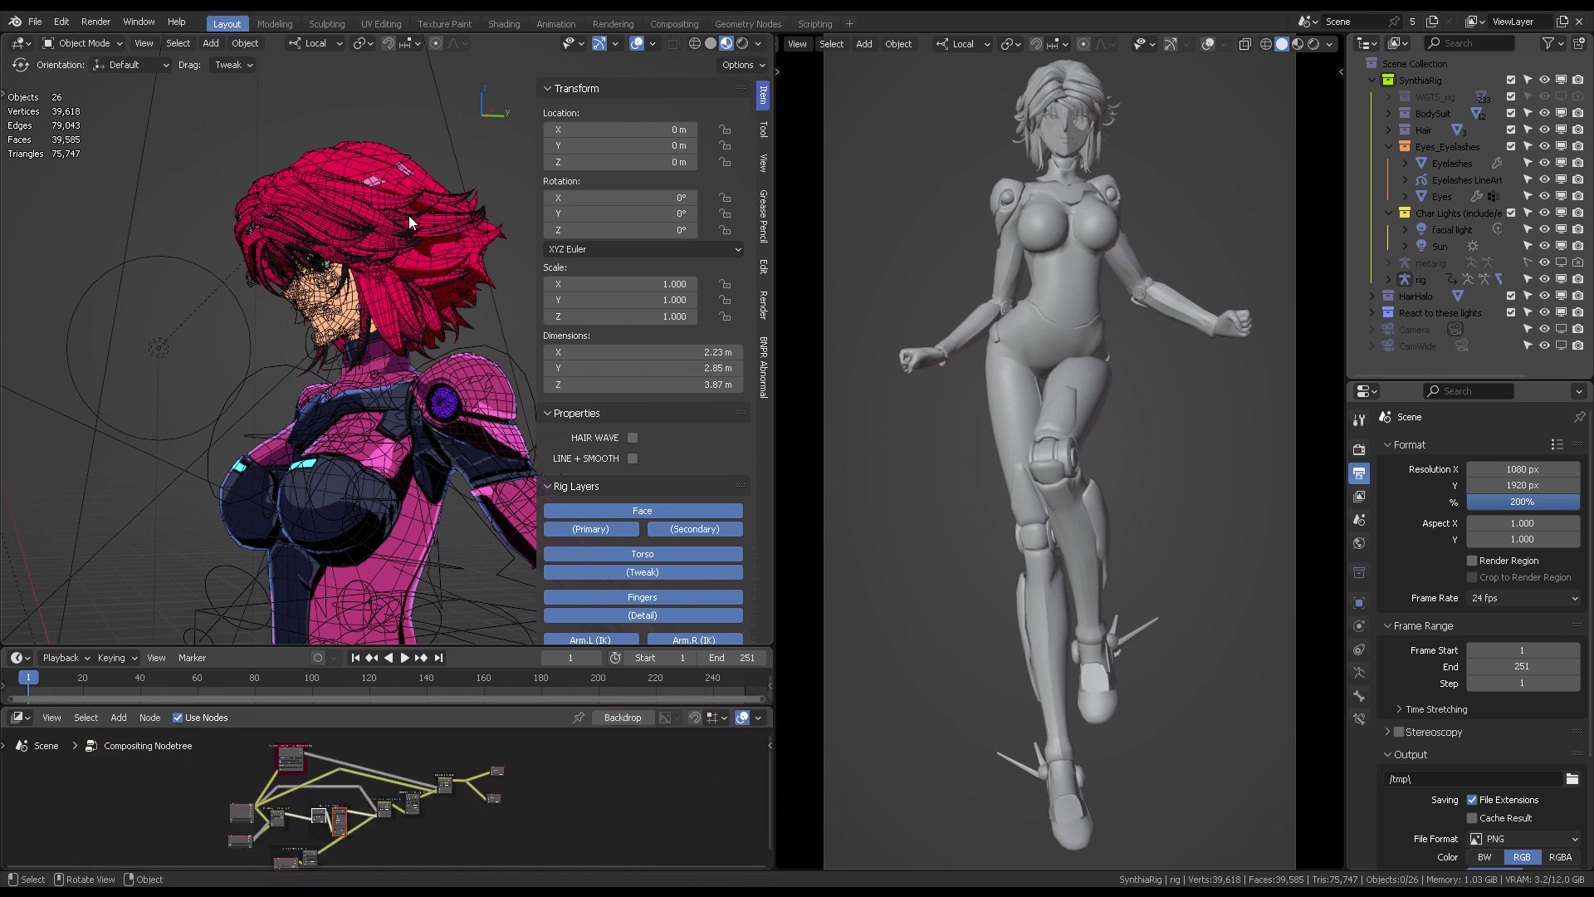
pyautogui.press('space')
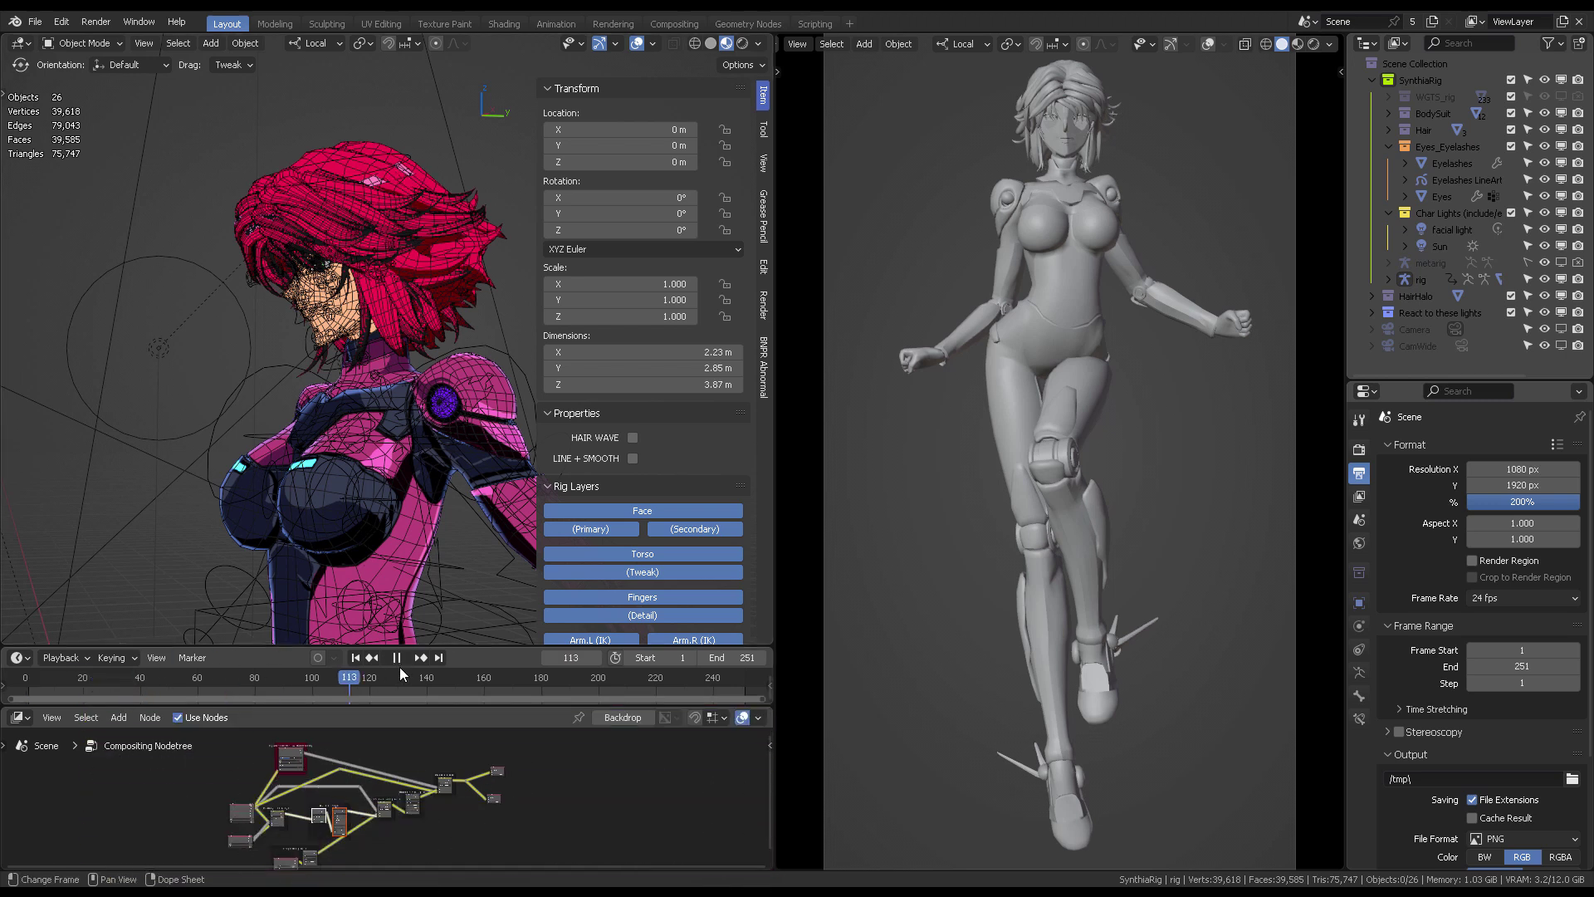
pyautogui.moveTo(350, 676); pyautogui.dragTo(91, 685)
pyautogui.press('space')
pyautogui.click(356, 656)
# Enable the rig's HAIR WAVE property, preview the hair in a side close-up during playback, and rewind to frame 1
pyautogui.click(632, 437)
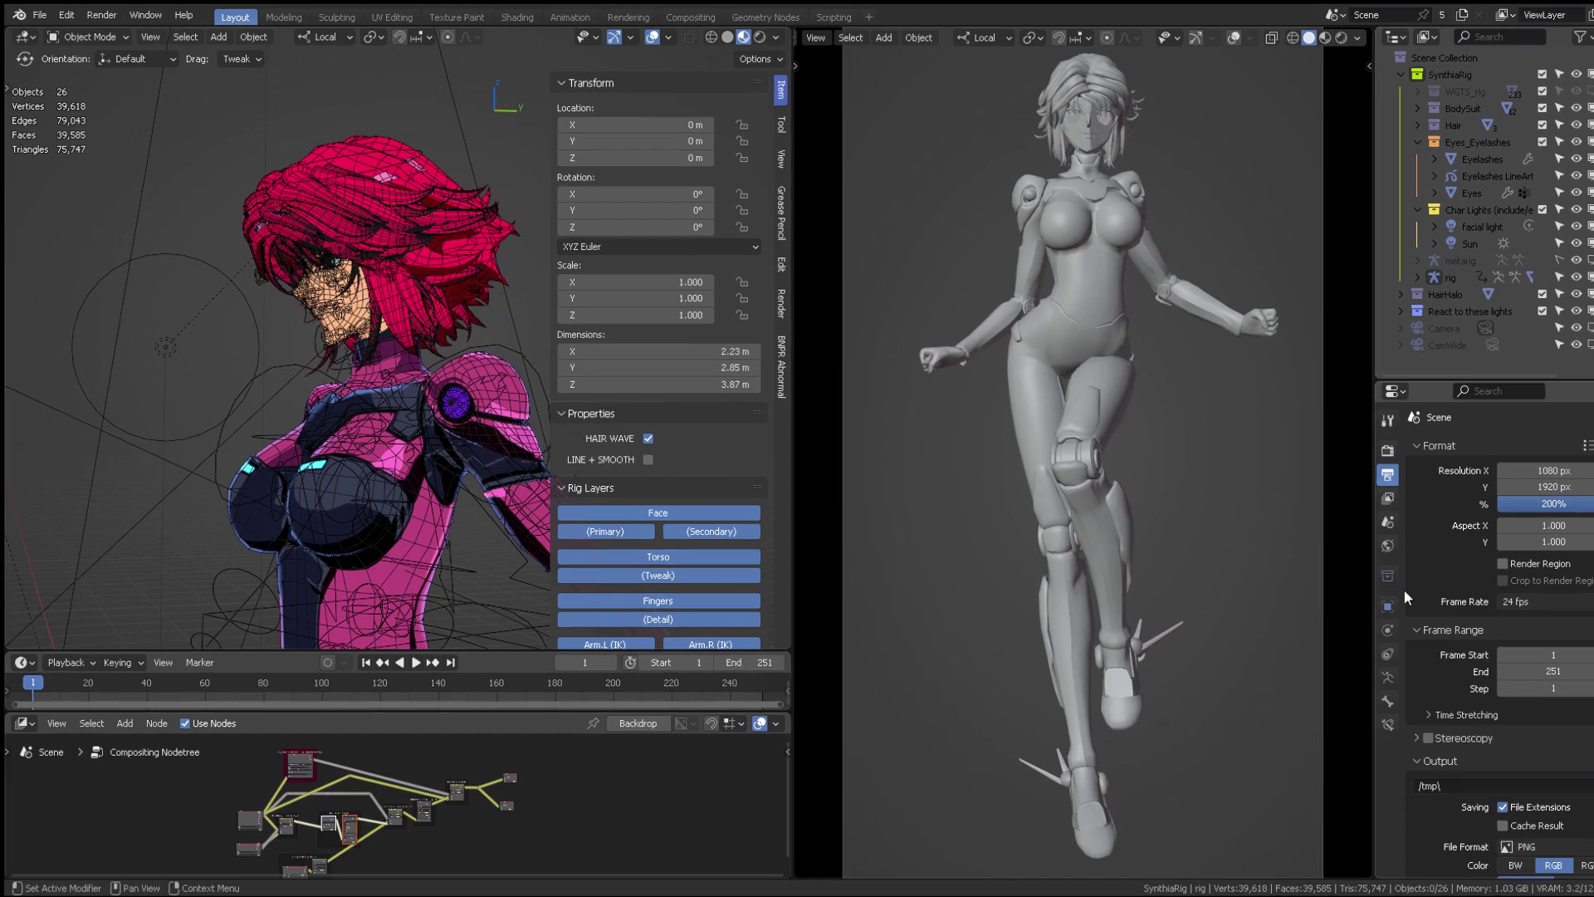
pyautogui.scroll(3, 775, 83)
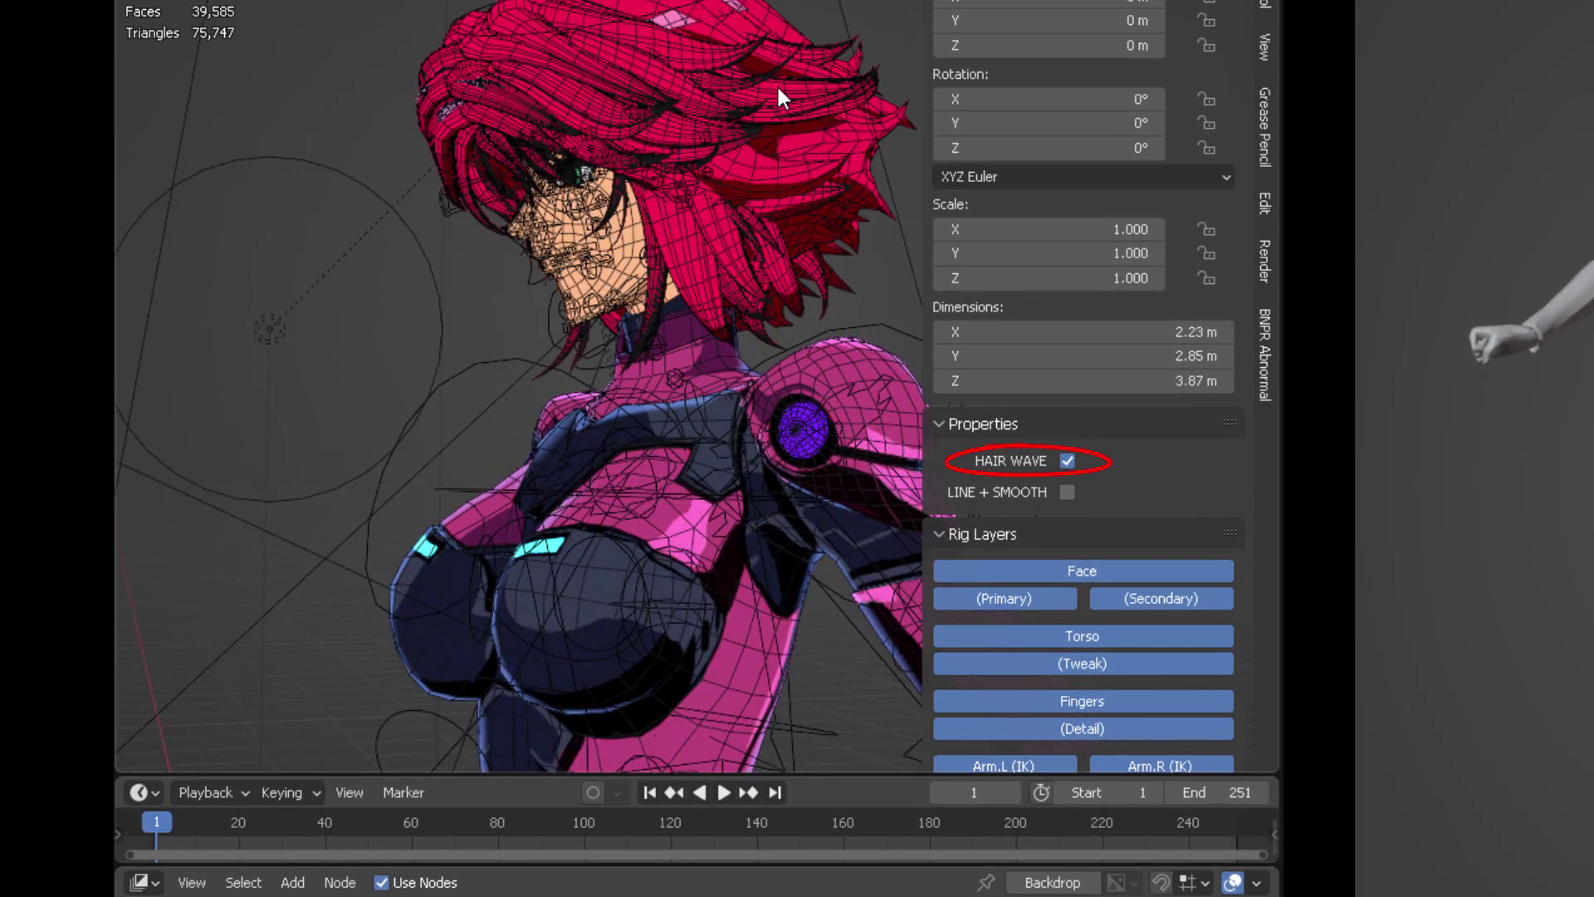
pyautogui.moveTo(775, 83)
pyautogui.mouseDown(button='middle')
pyautogui.moveTo(739, 224)
pyautogui.moveTo(775, 198)
pyautogui.mouseUp(button='middle')
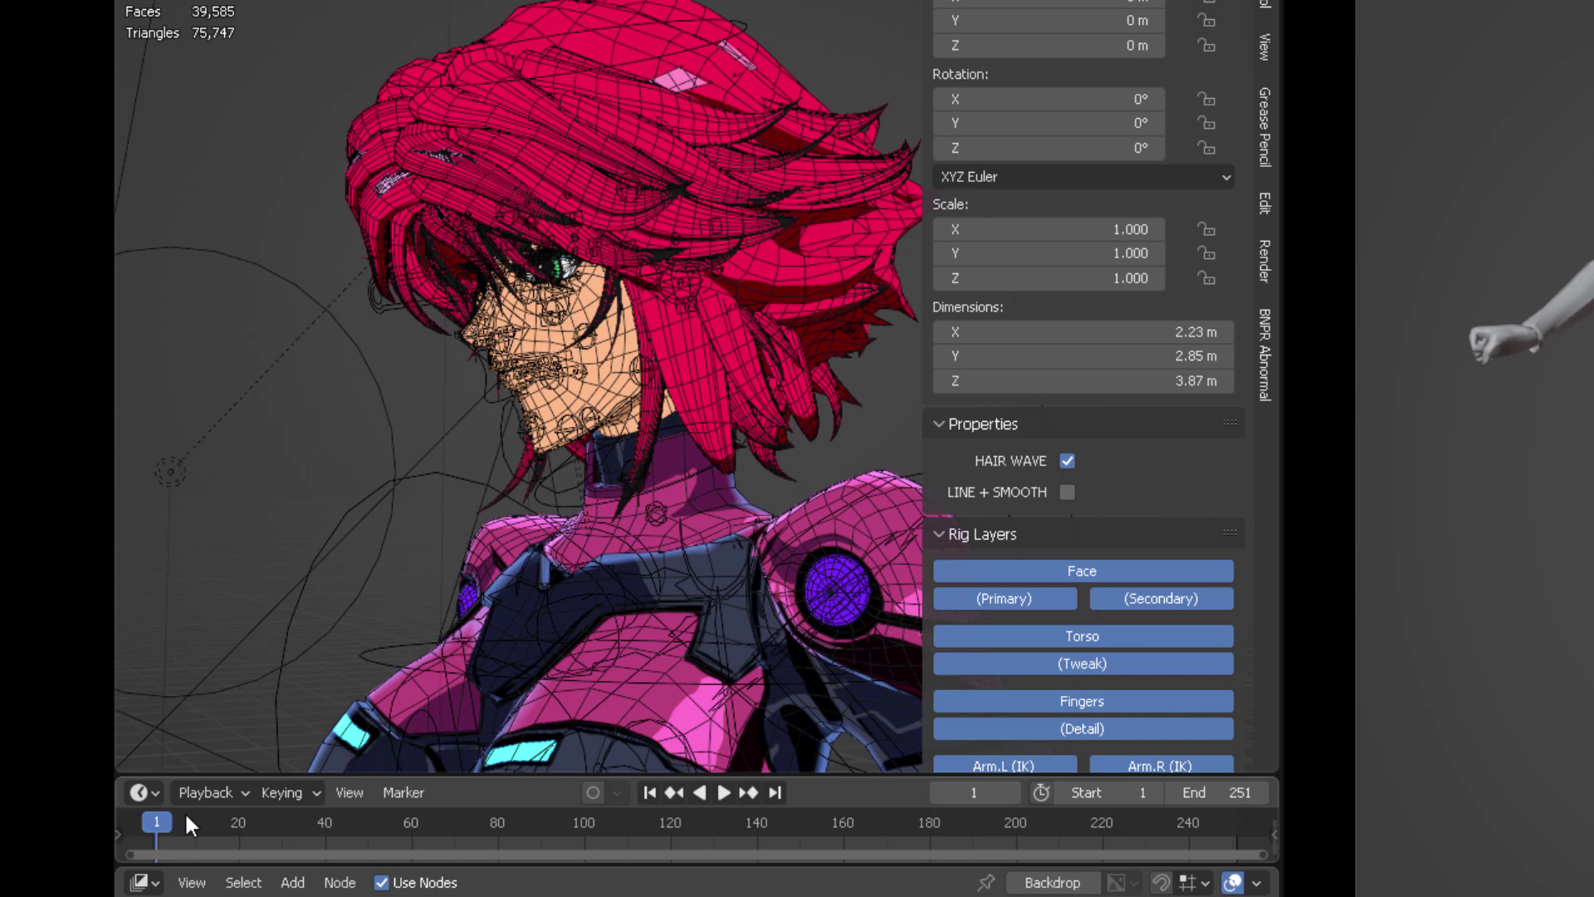
pyautogui.press('space')
pyautogui.moveTo(702, 822); pyautogui.dragTo(322, 775)
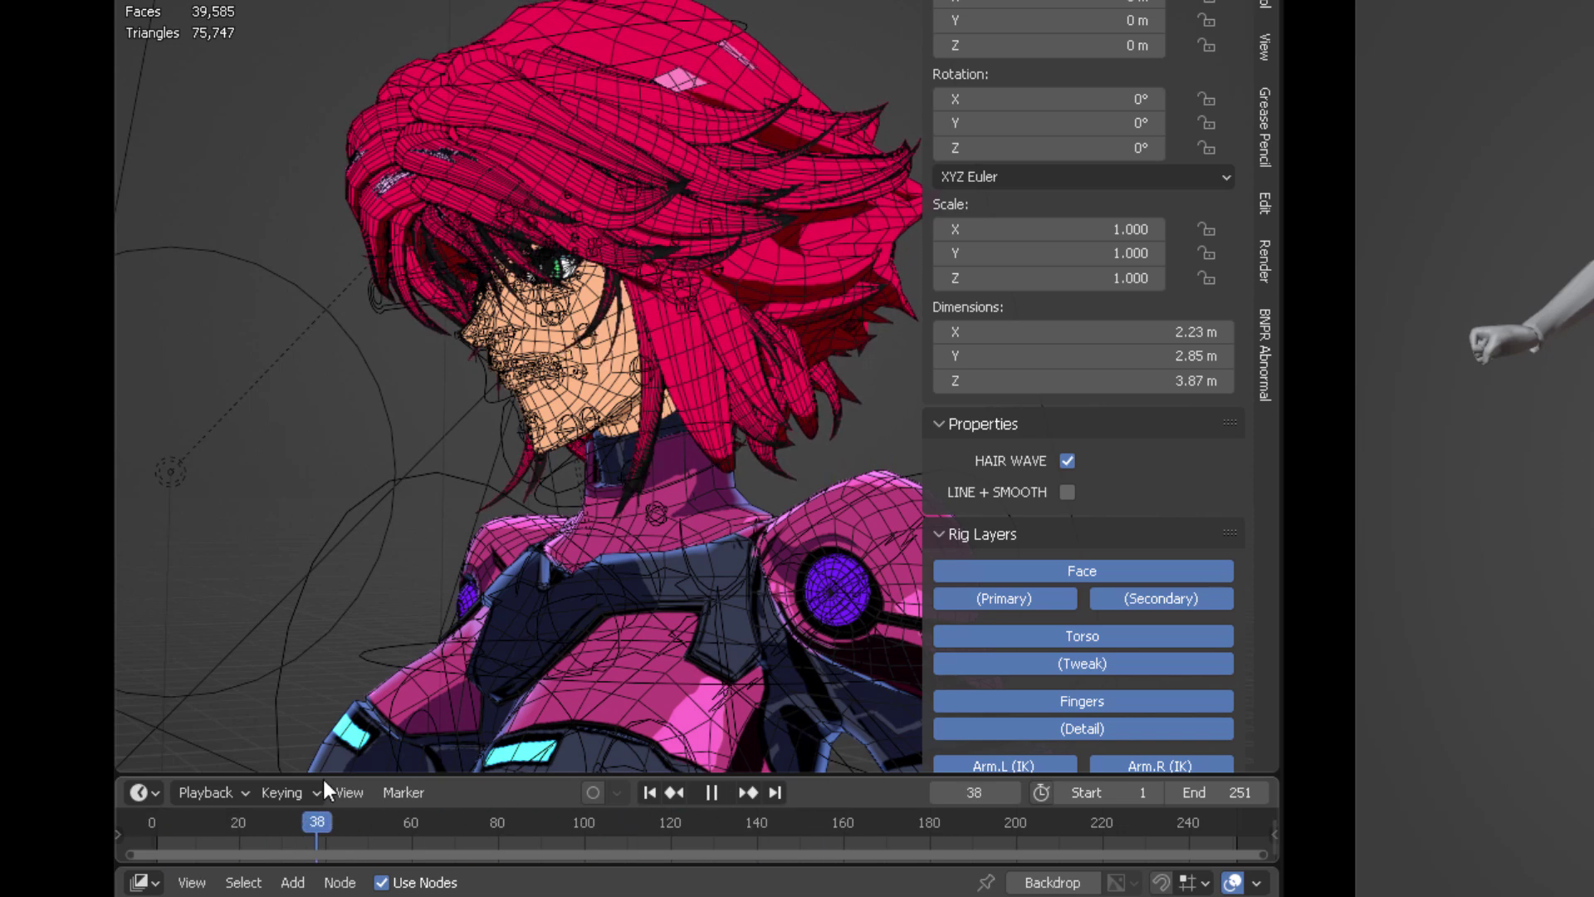
pyautogui.click(651, 792)
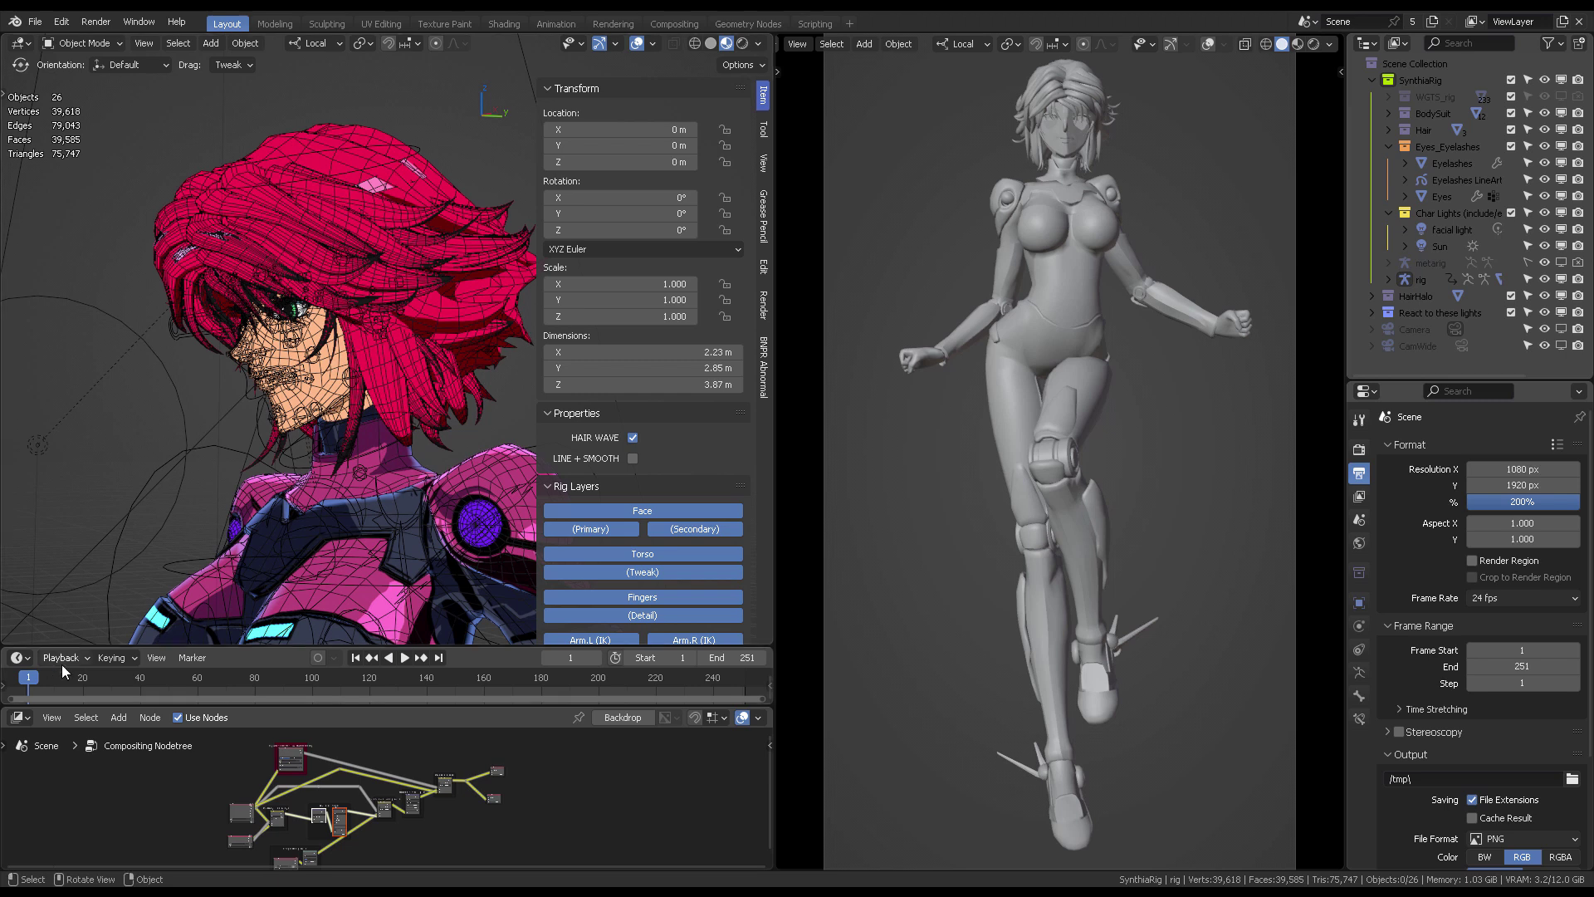
# Preview the hair wave animation from a front three-quarter angle, rewind to frame 1 and disable HAIR WAVE
pyautogui.press('space')
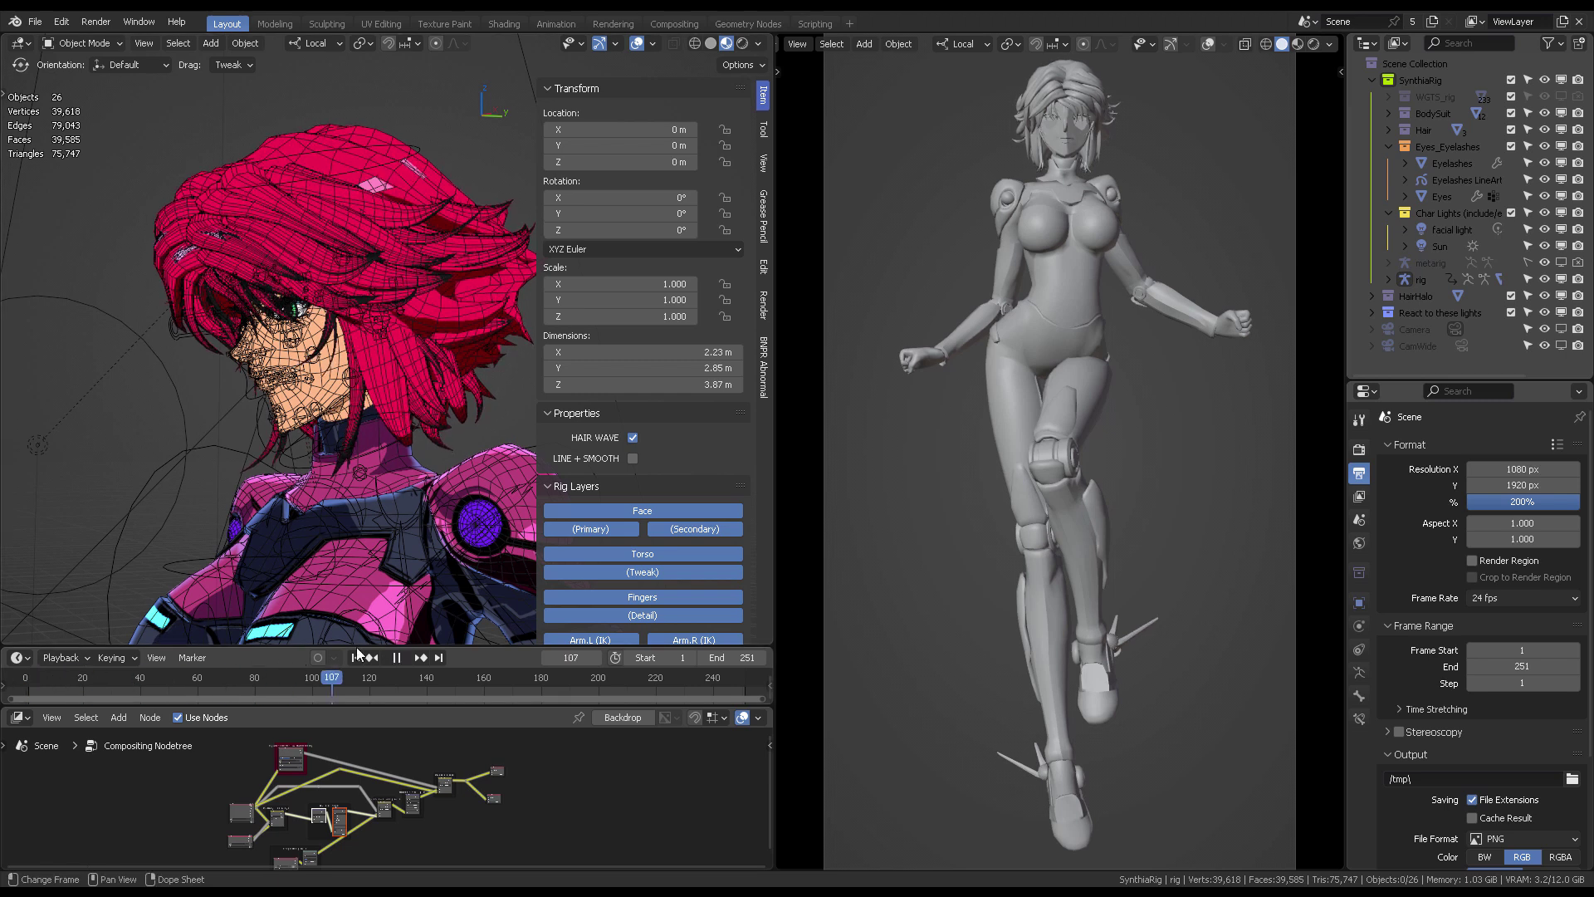
pyautogui.press('space')
pyautogui.moveTo(393, 381); pyautogui.dragTo(440, 342, button='middle')
pyautogui.press('space')
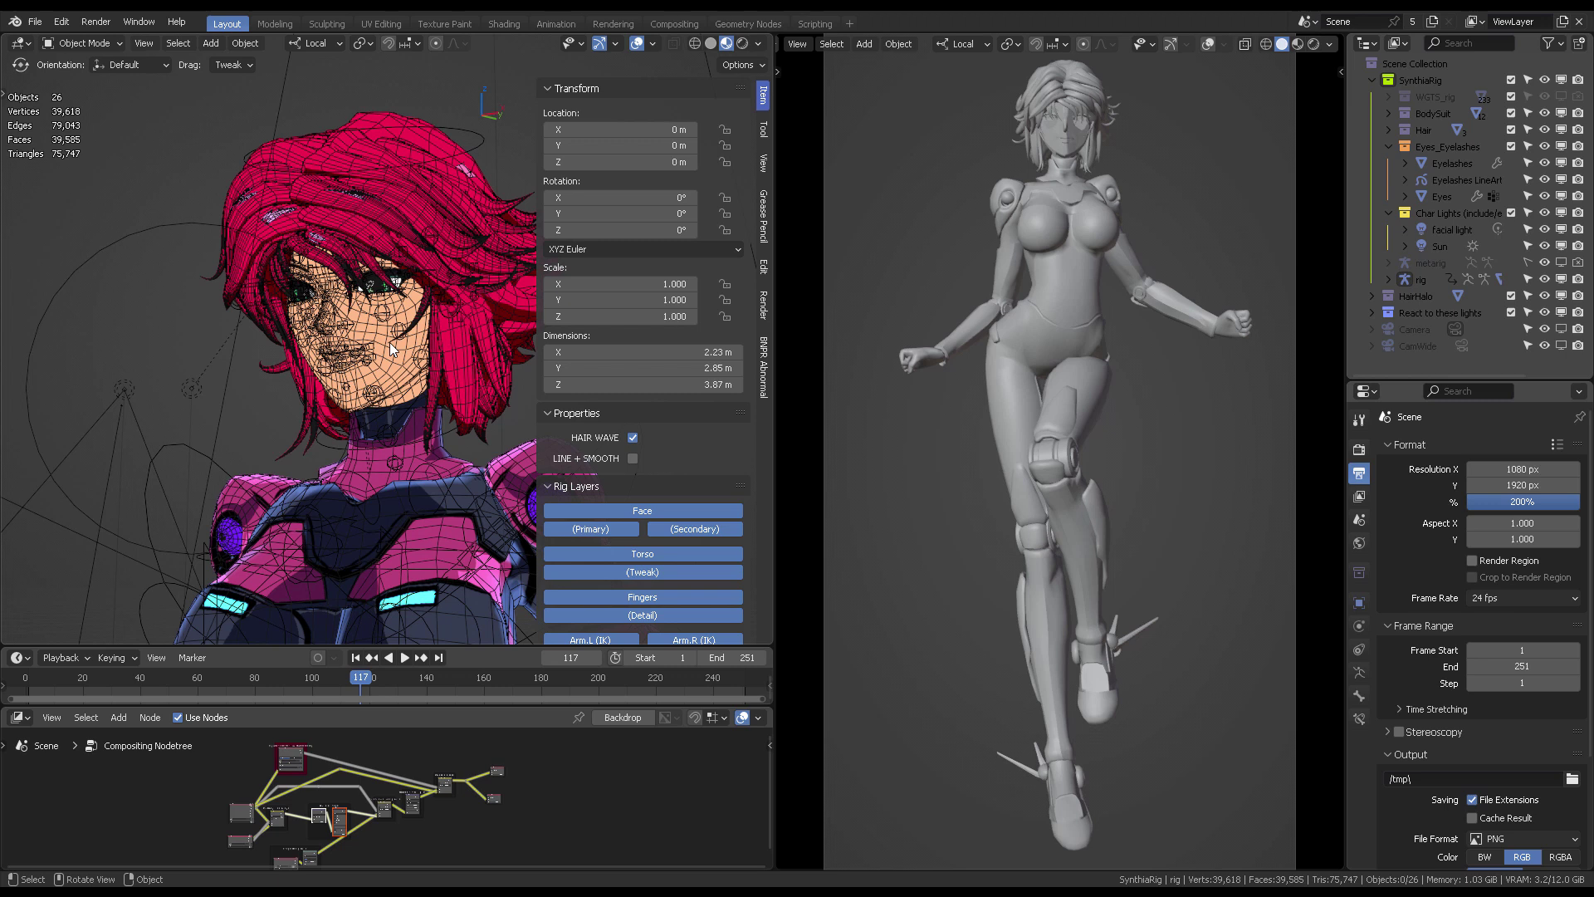
pyautogui.click(396, 656)
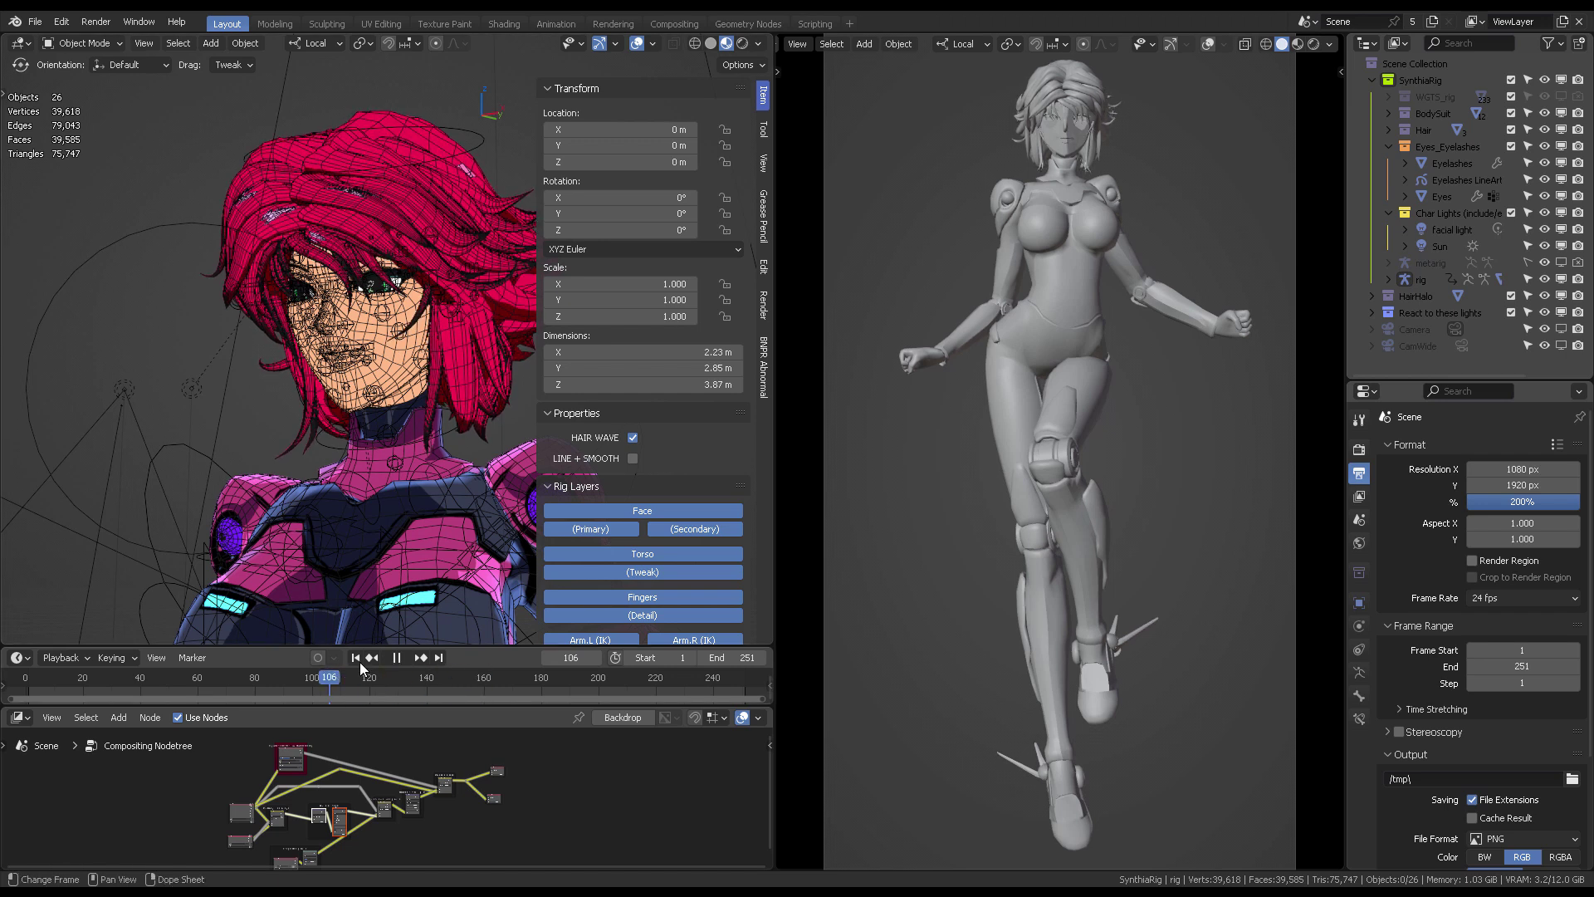
pyautogui.click(355, 656)
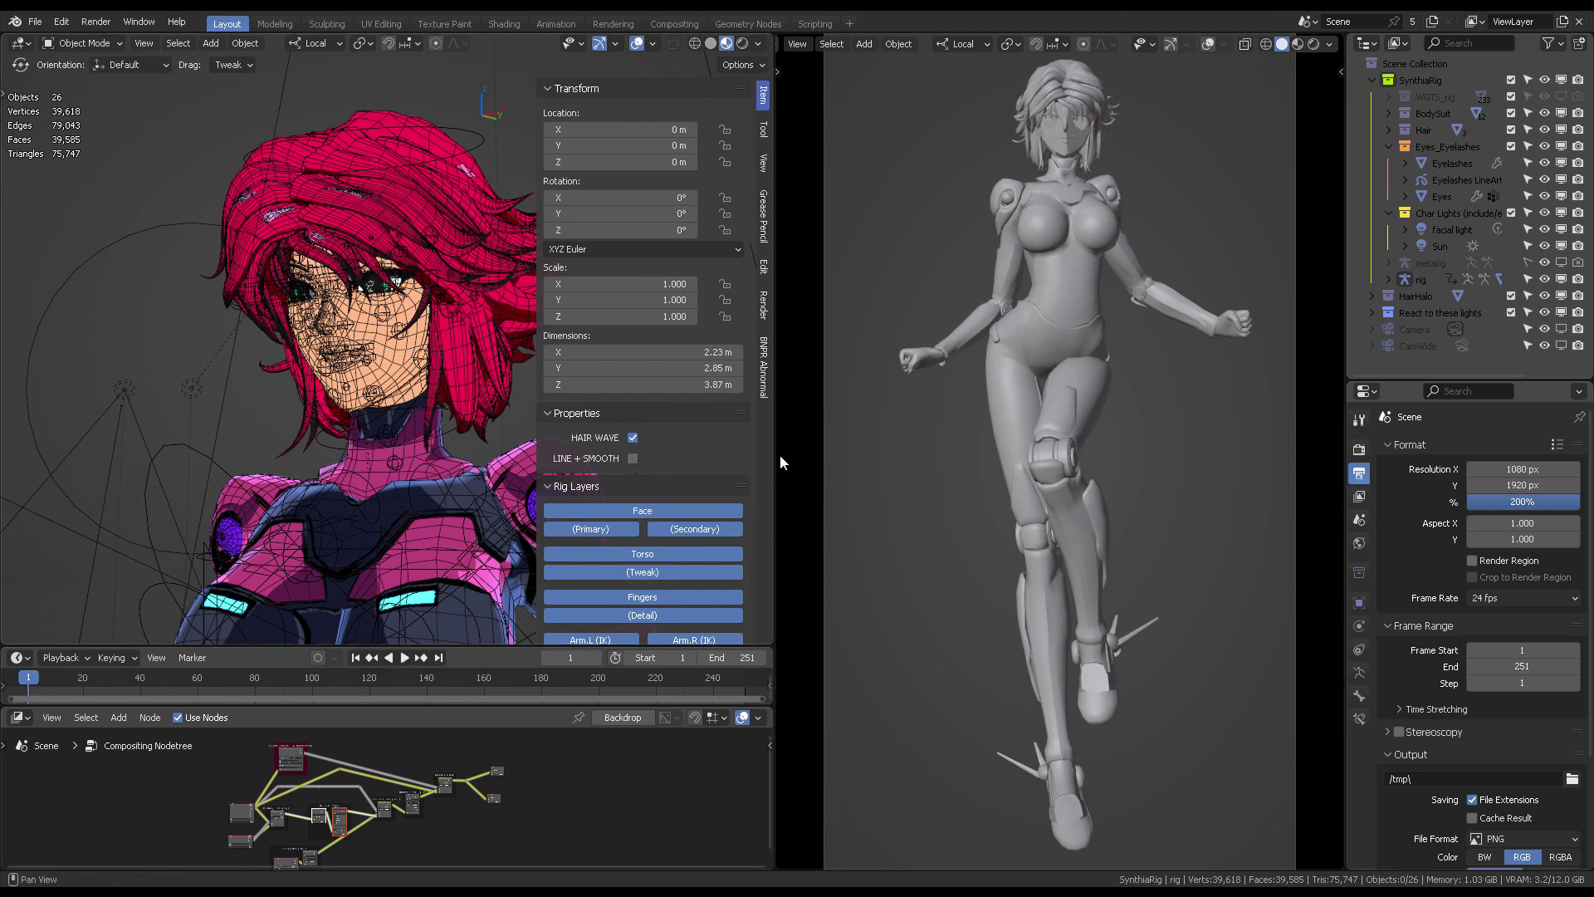
pyautogui.click(635, 438)
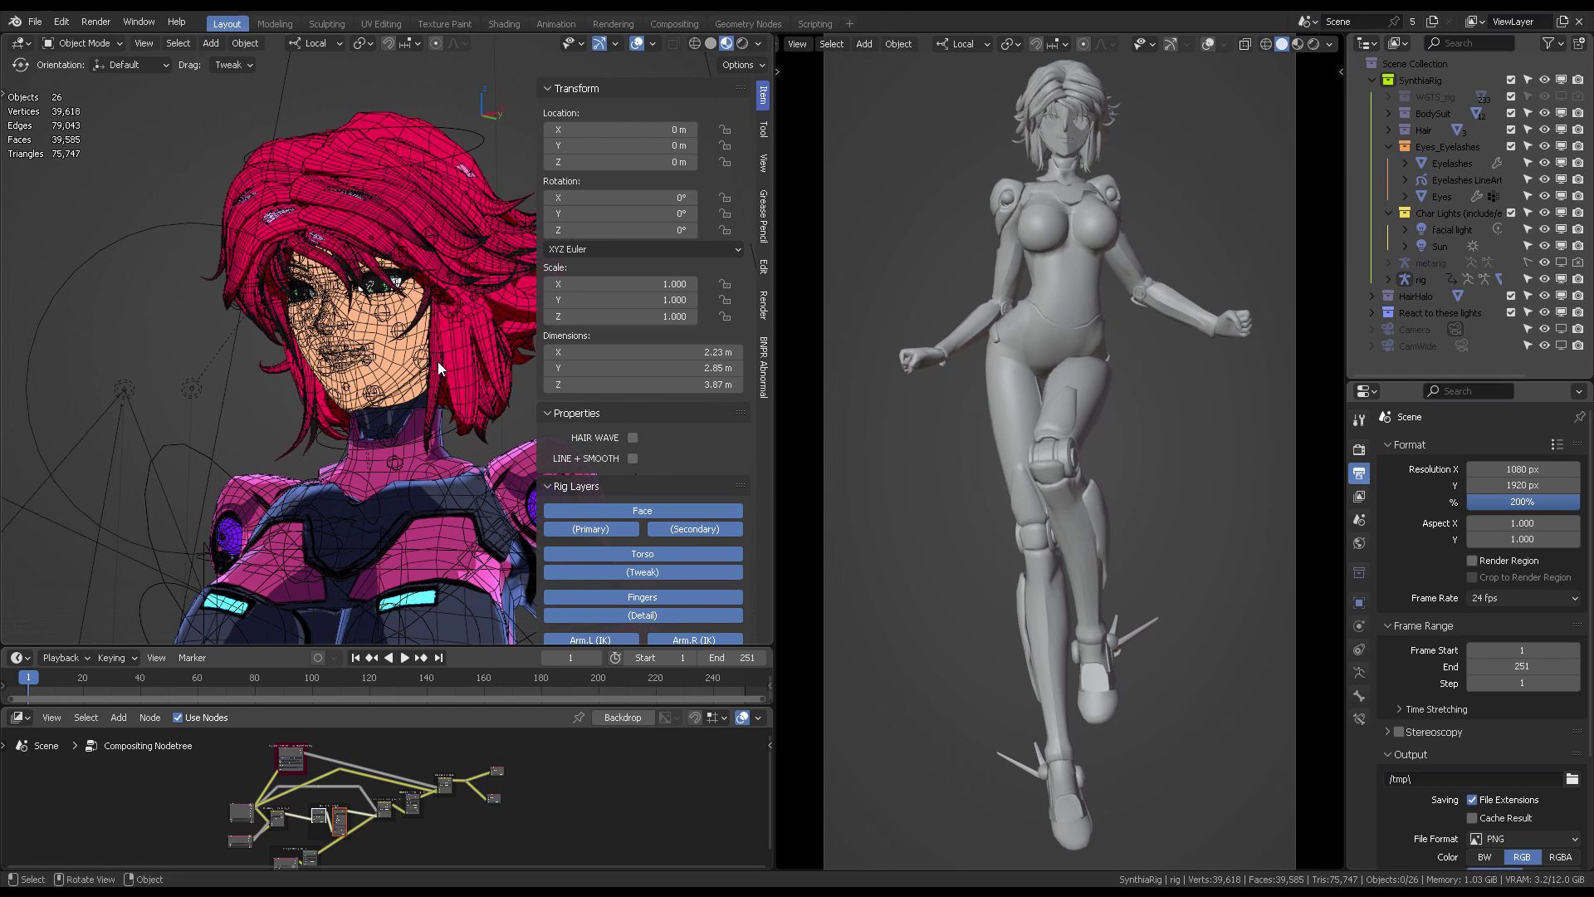
# Set the full-body camera viewport to rendered shading and leave the camera view
pyautogui.moveTo(437, 361); pyautogui.dragTo(383, 396, button='middle')
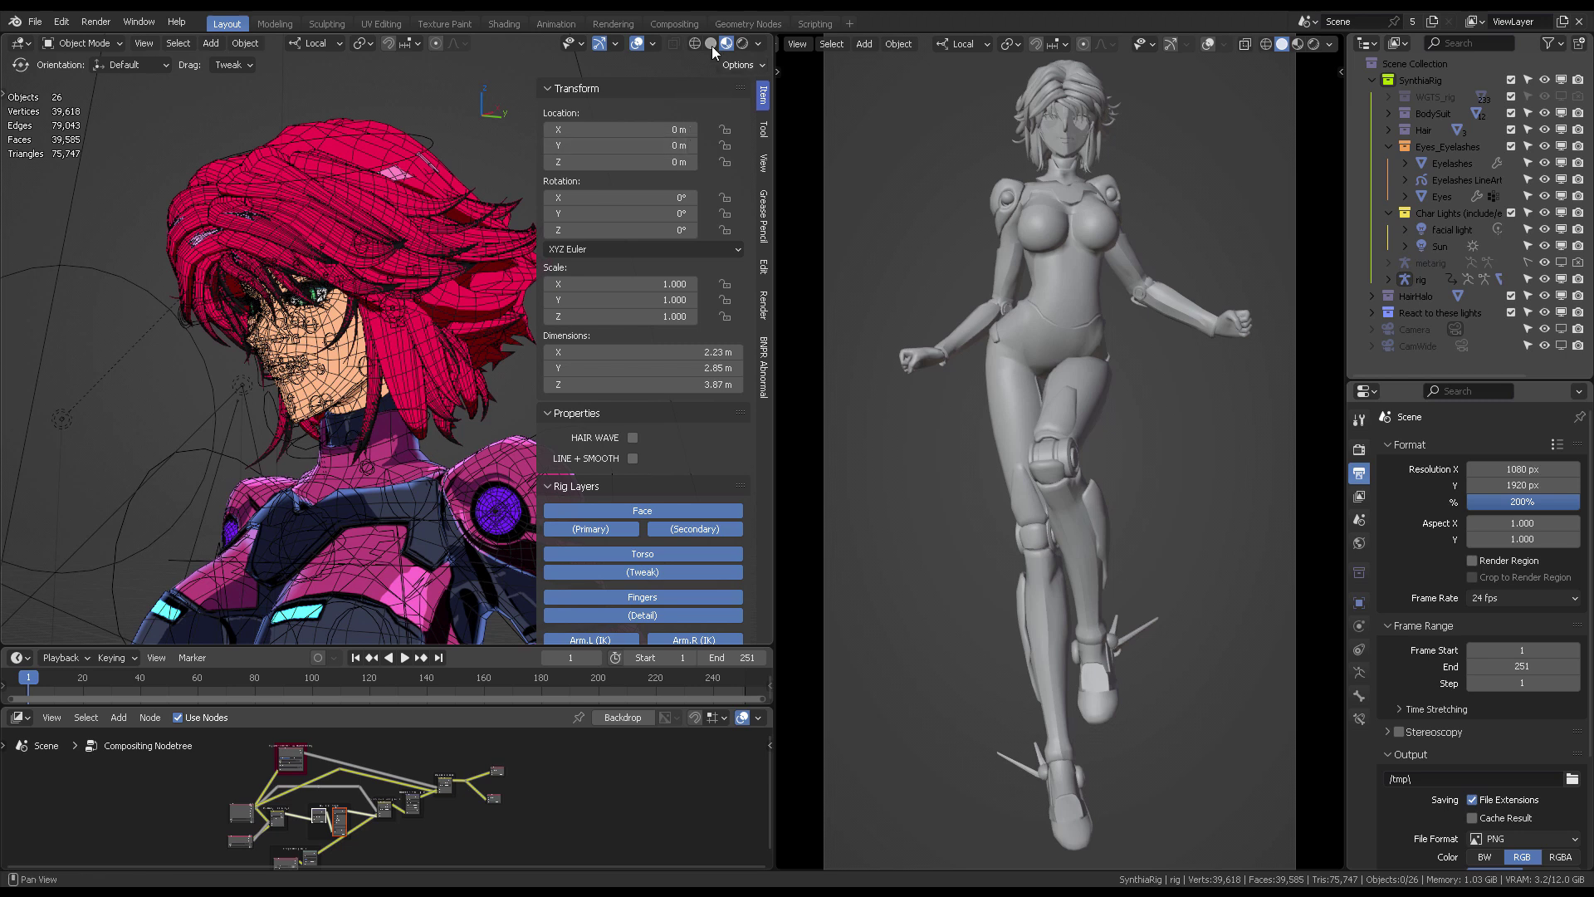
pyautogui.click(1315, 43)
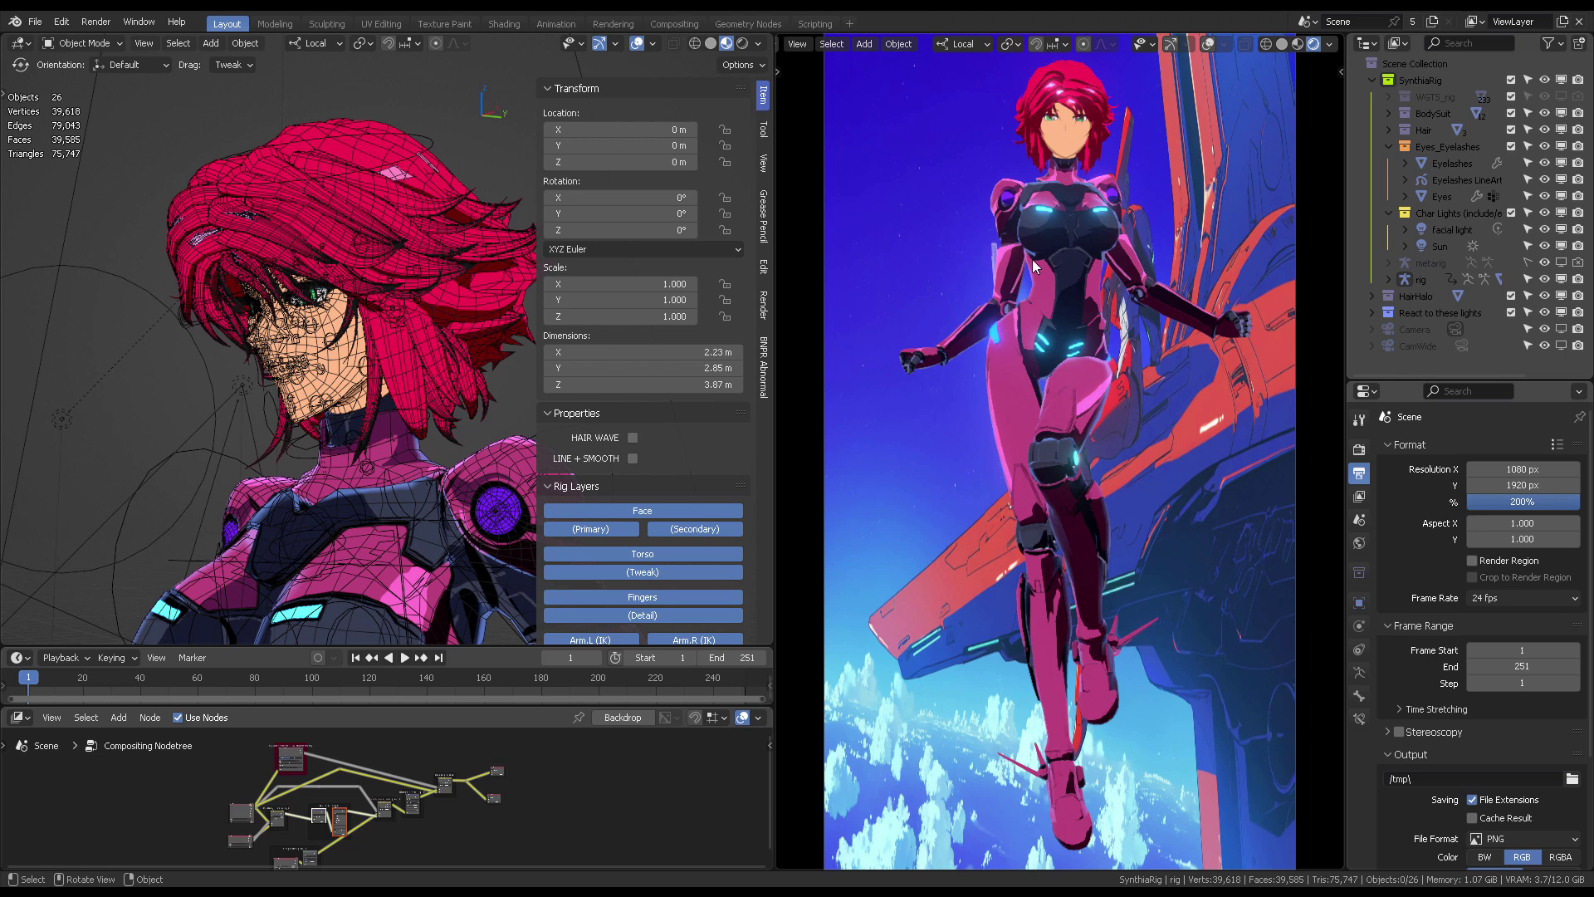
pyautogui.press('KP_0')
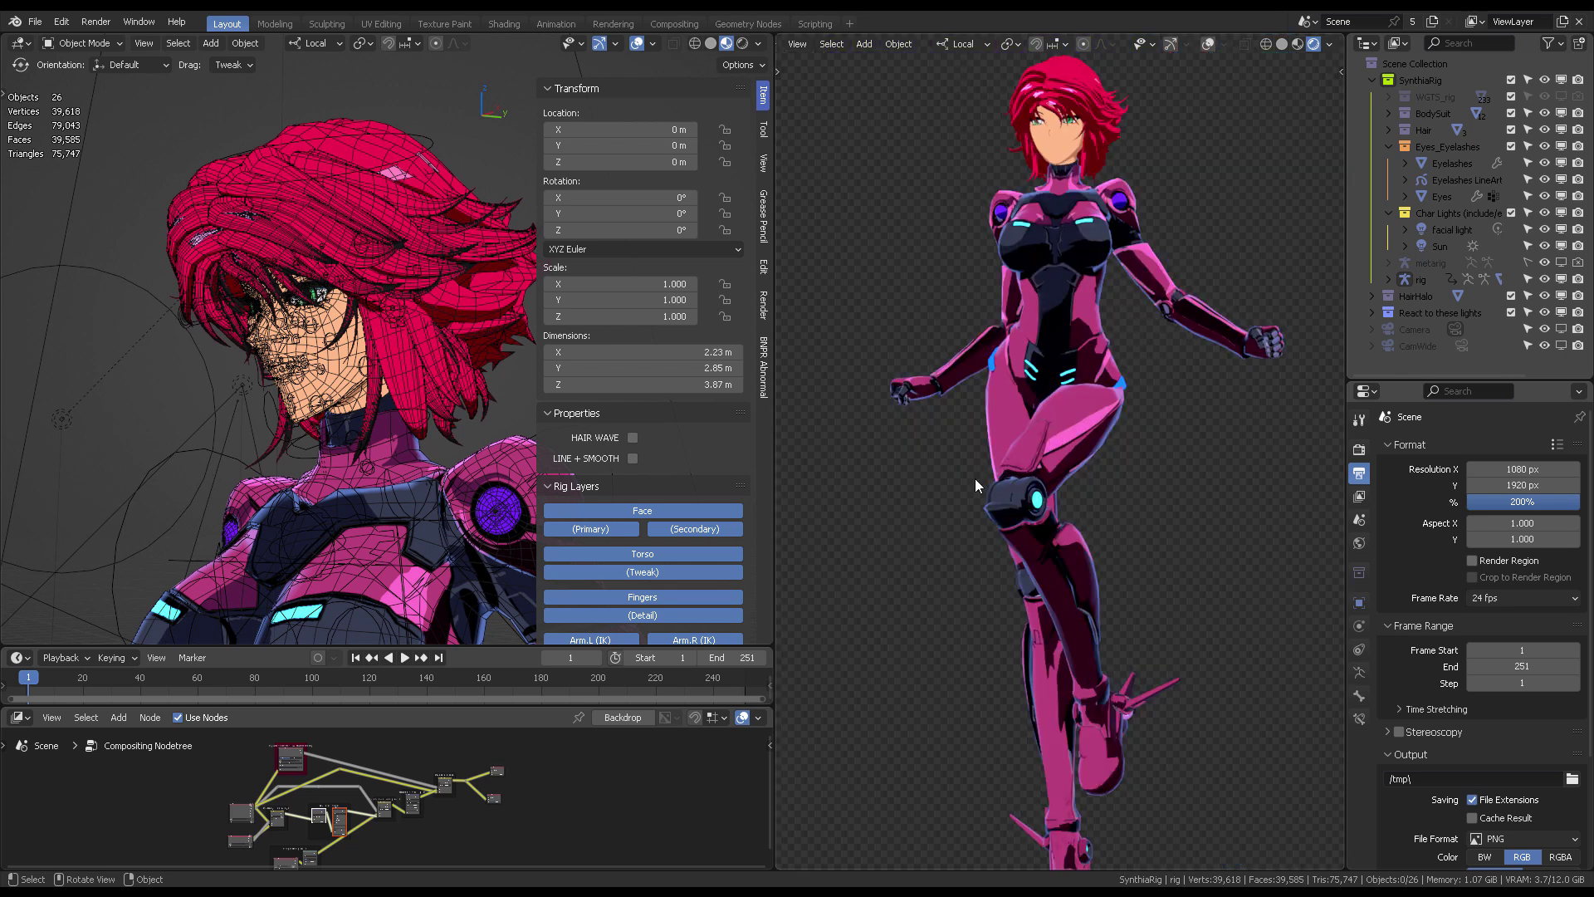
# Turn the Film Transparent render setting off and back on to compare the rendered background
pyautogui.scroll(-5, 1480, 629)
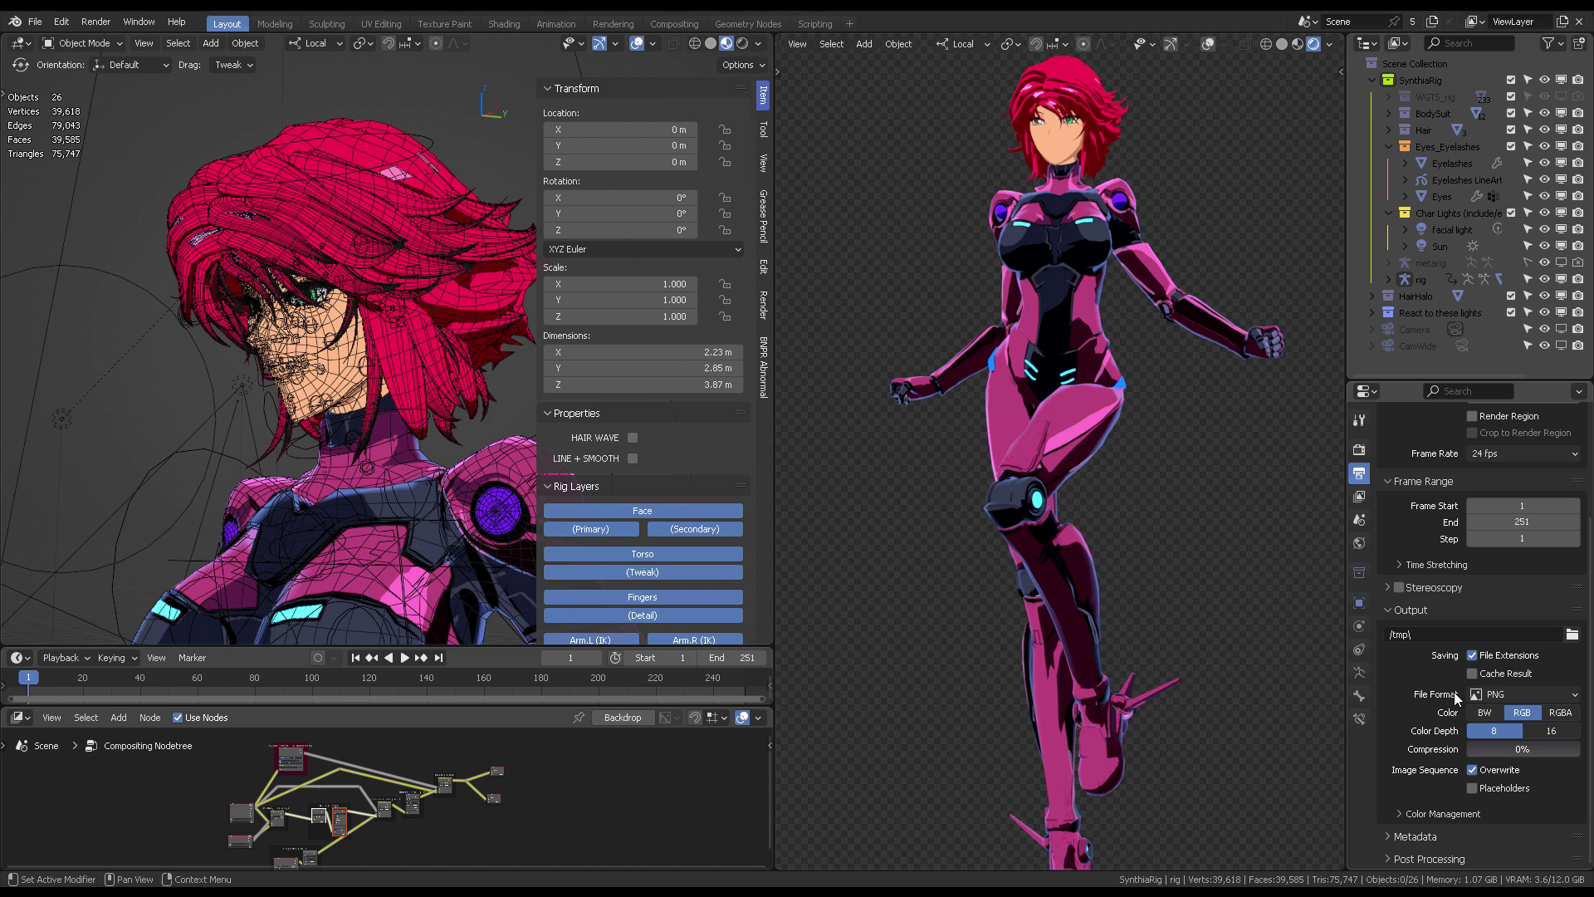
pyautogui.click(1359, 449)
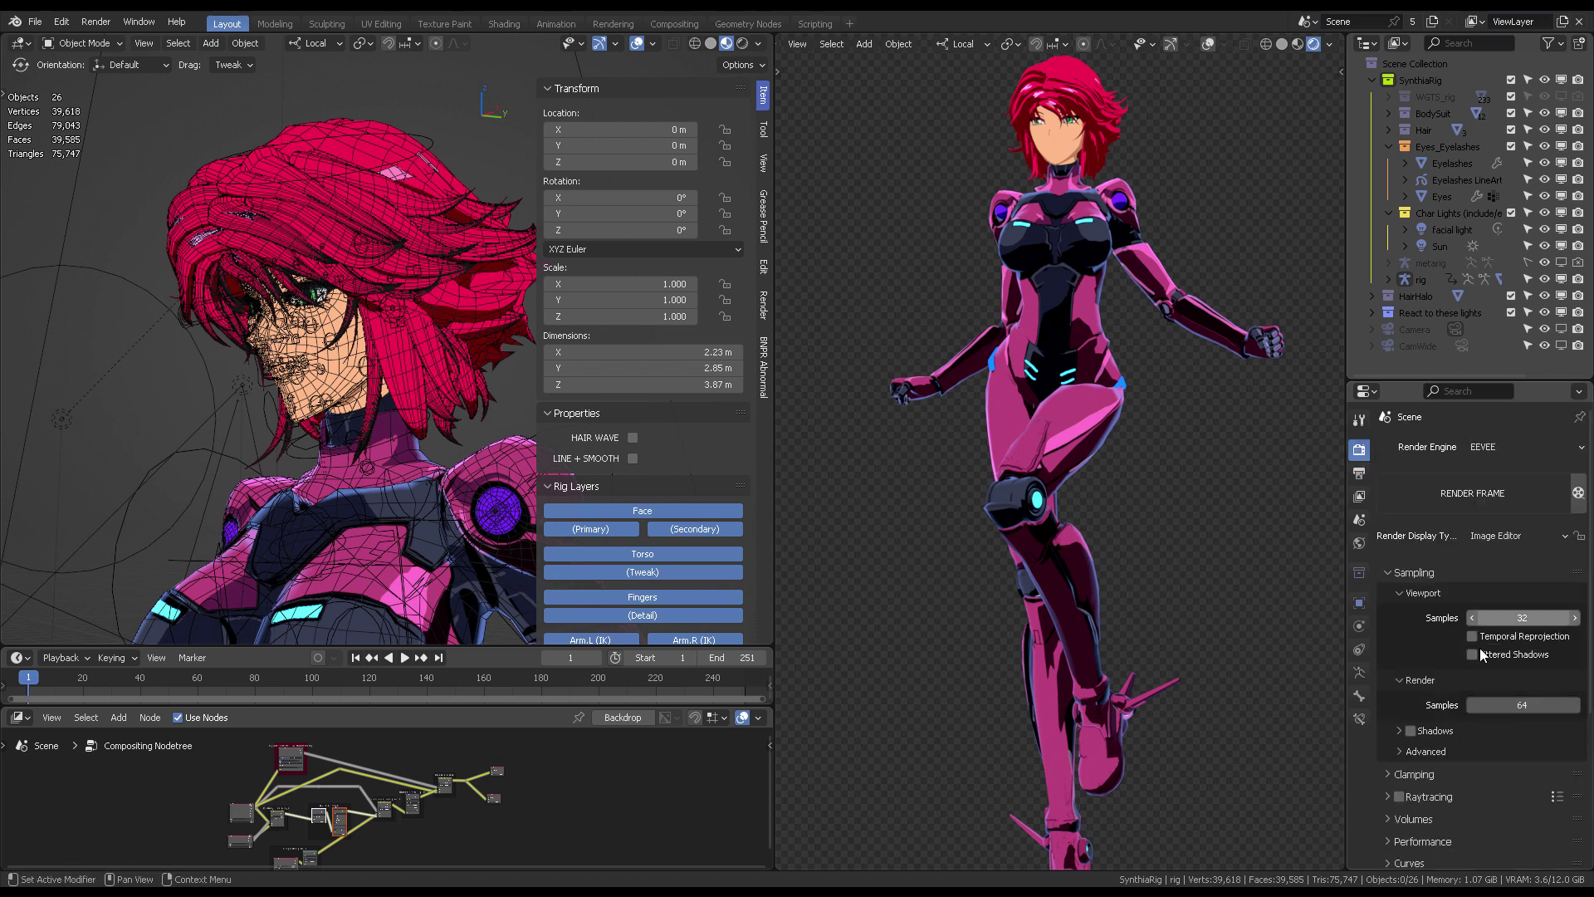
pyautogui.scroll(-6, 1462, 679)
pyautogui.scroll(-1, 1463, 679)
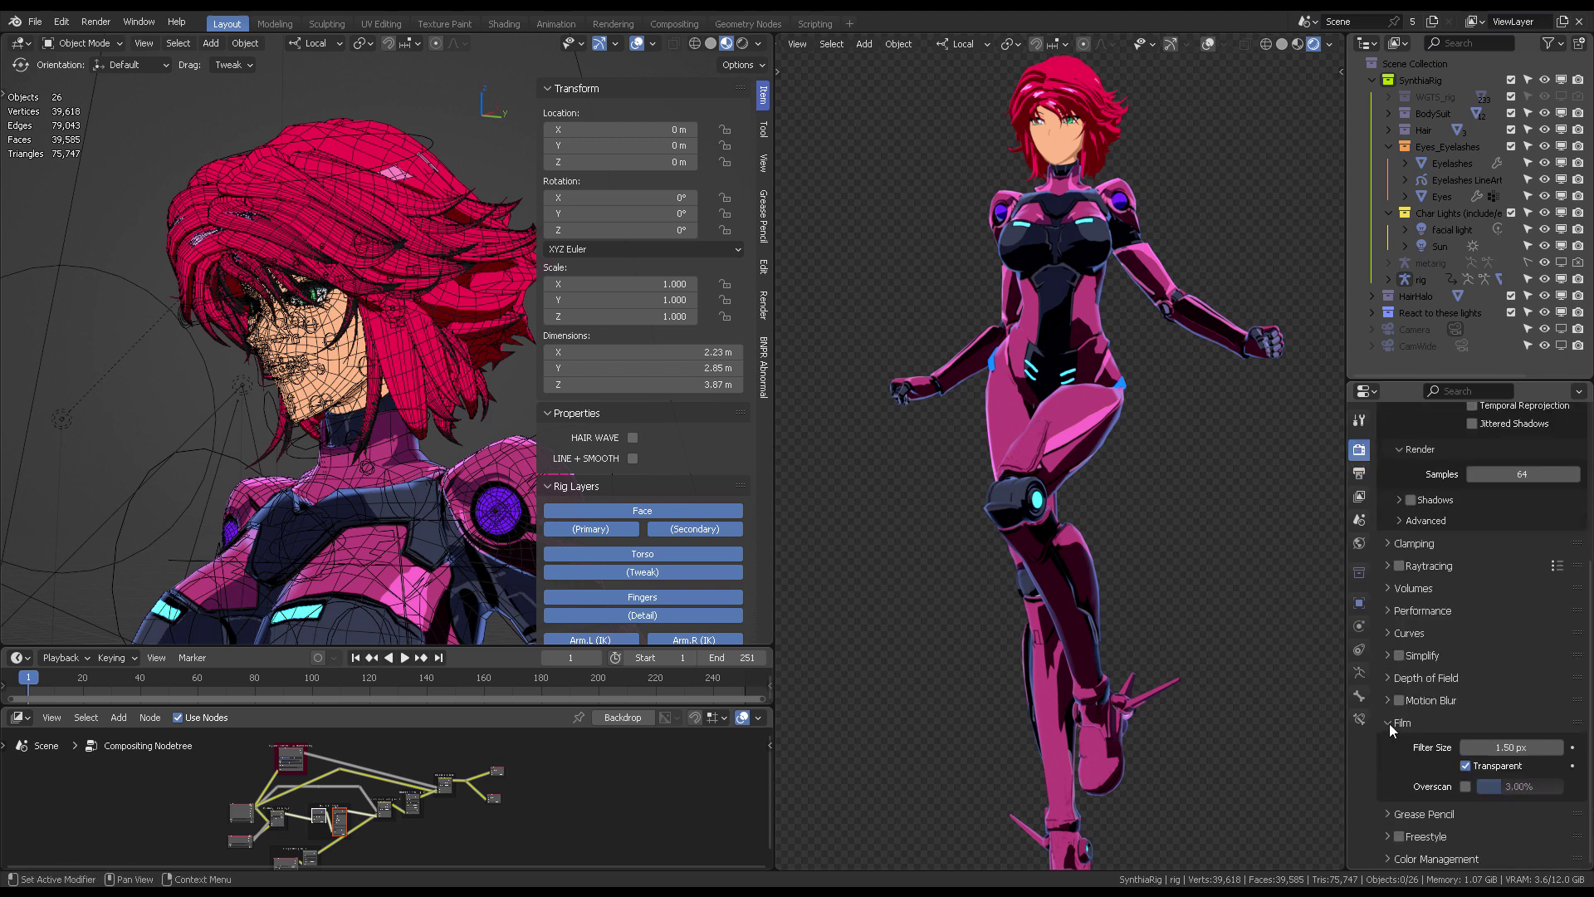
pyautogui.click(1466, 766)
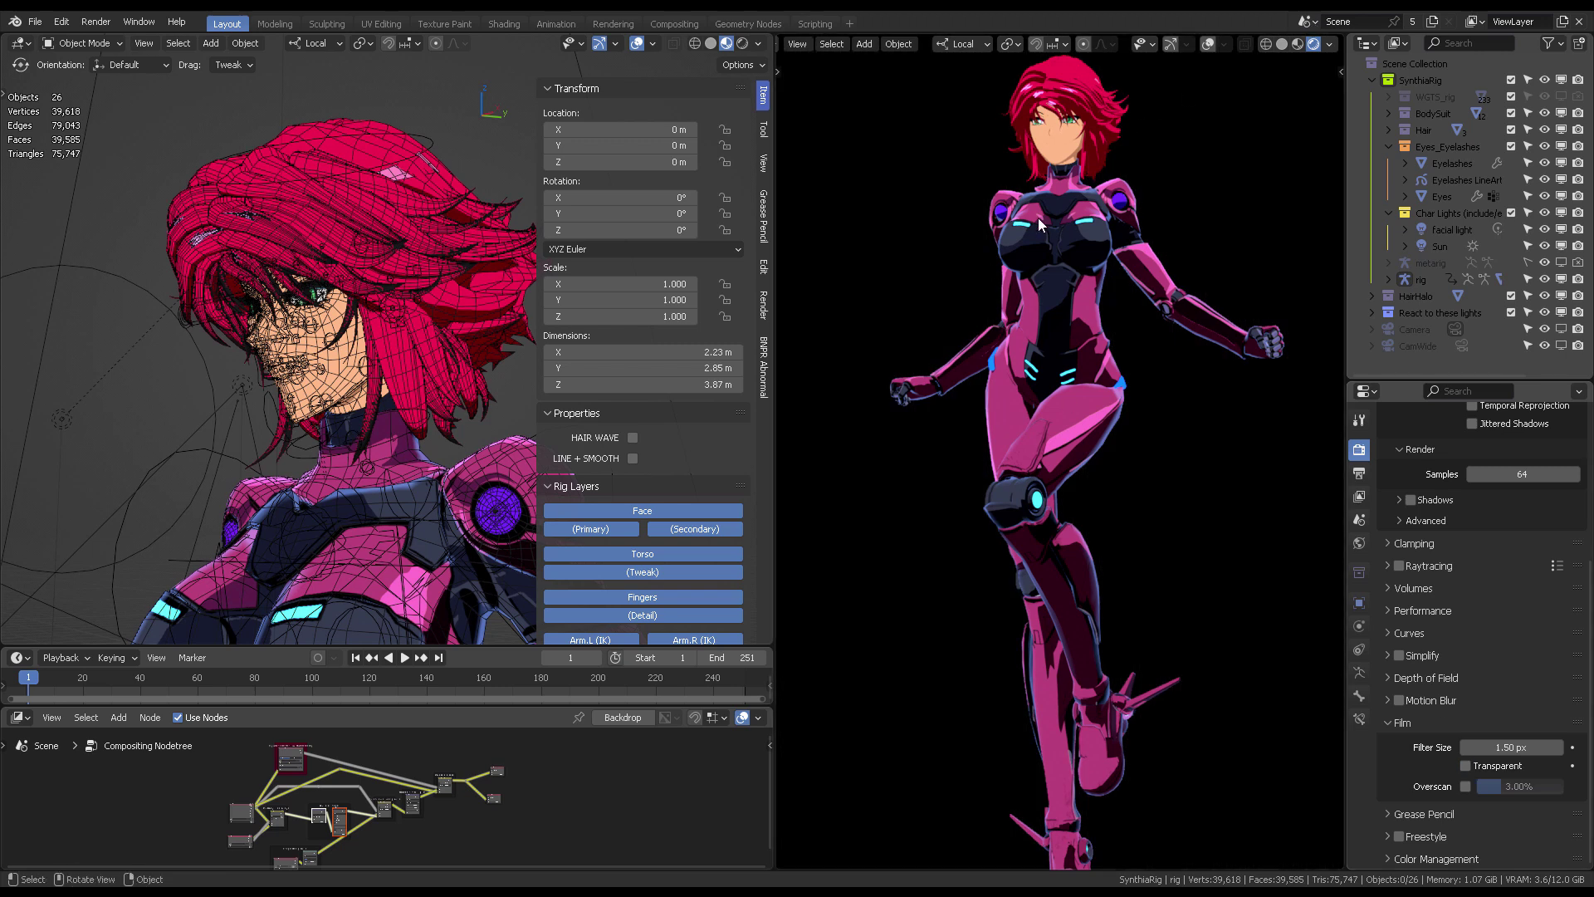
pyautogui.click(1466, 766)
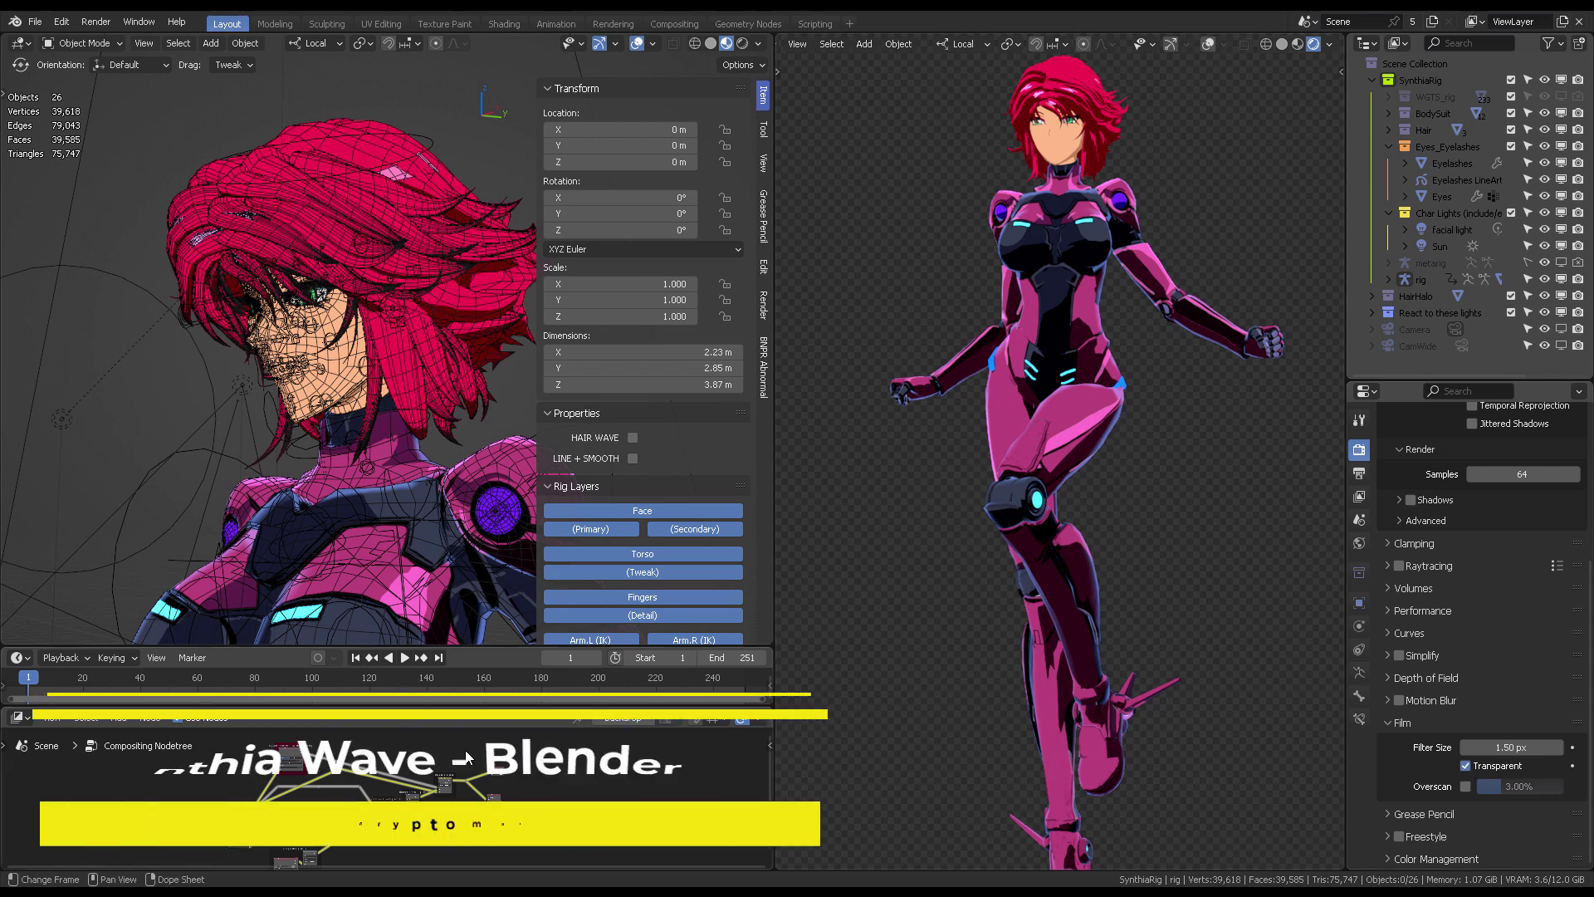
# Examine the maximized compositing node tree, from the render layers and Cryptomatte face mask through blur, background mix and glare to the output
pyautogui.hotkey('ctrl', 'space')
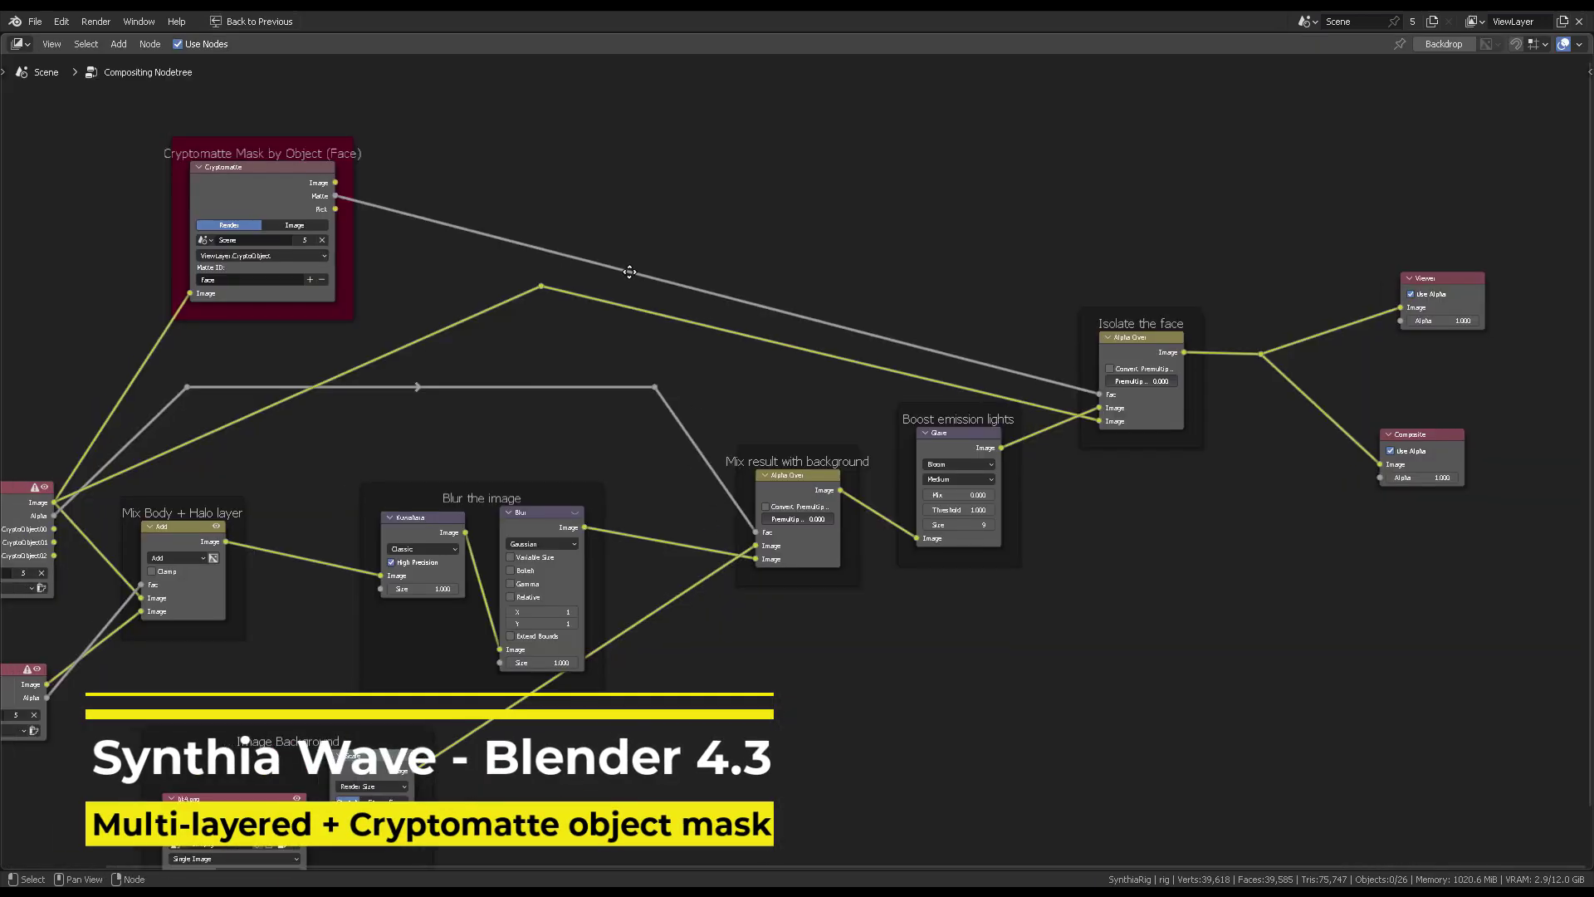
pyautogui.moveTo(629, 272); pyautogui.dragTo(932, 225, button='middle')
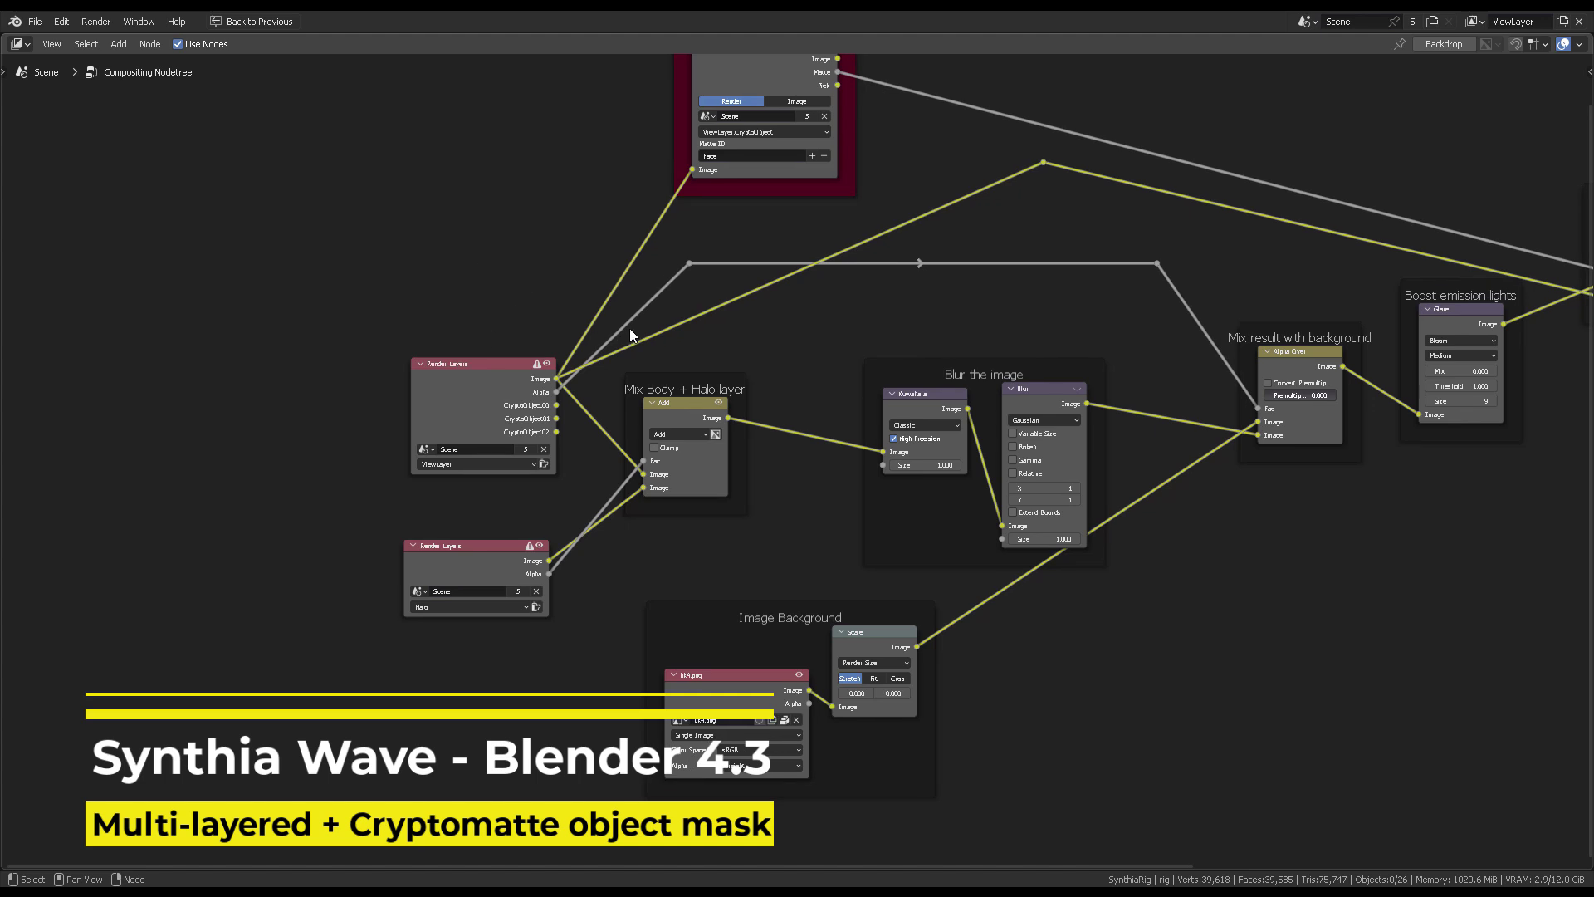
pyautogui.moveTo(630, 327); pyautogui.dragTo(488, 431, button='middle')
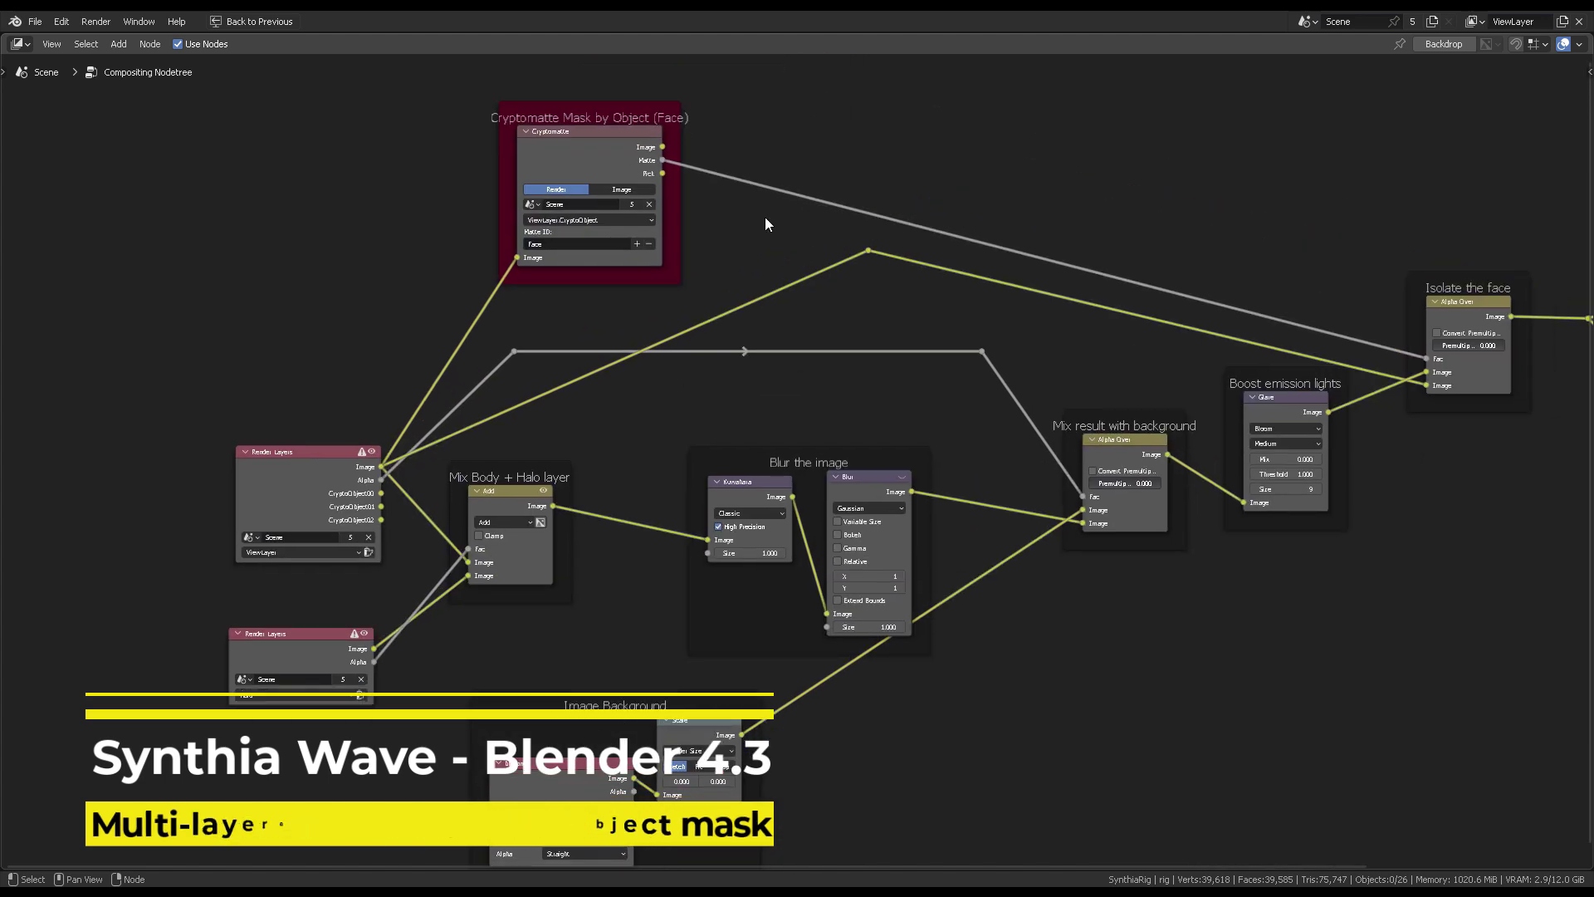
pyautogui.moveTo(917, 251); pyautogui.dragTo(784, 196, button='middle')
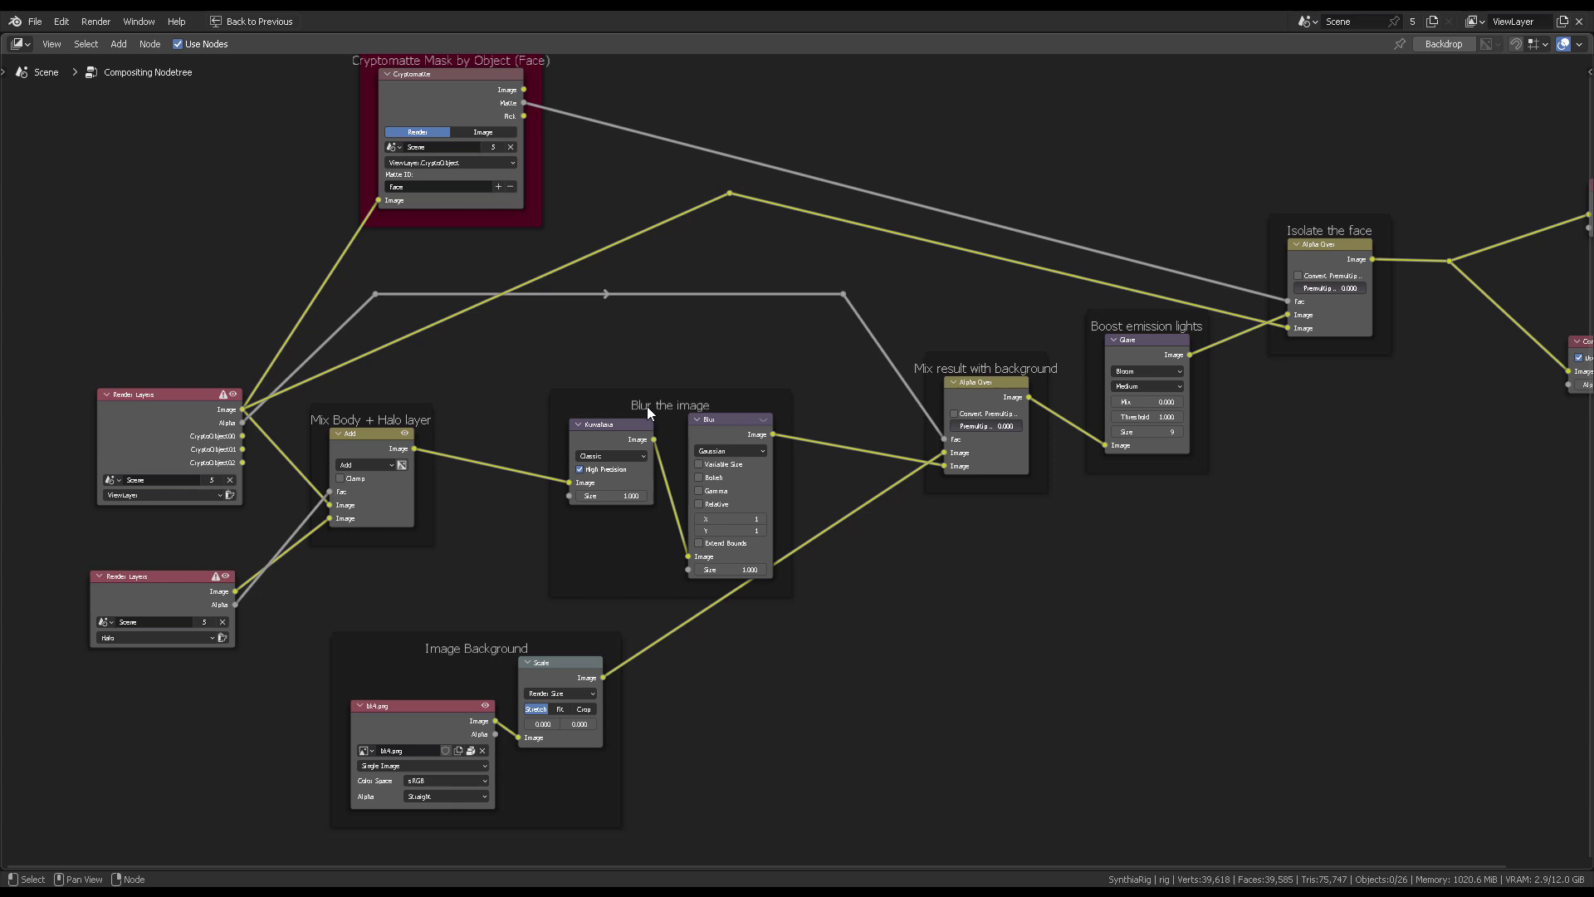
pyautogui.moveTo(624, 368); pyautogui.dragTo(573, 393, button='middle')
pyautogui.moveTo(418, 168); pyautogui.dragTo(413, 176)
pyautogui.moveTo(730, 167); pyautogui.dragTo(691, 199, button='middle')
pyautogui.moveTo(1005, 220); pyautogui.dragTo(948, 227, button='middle')
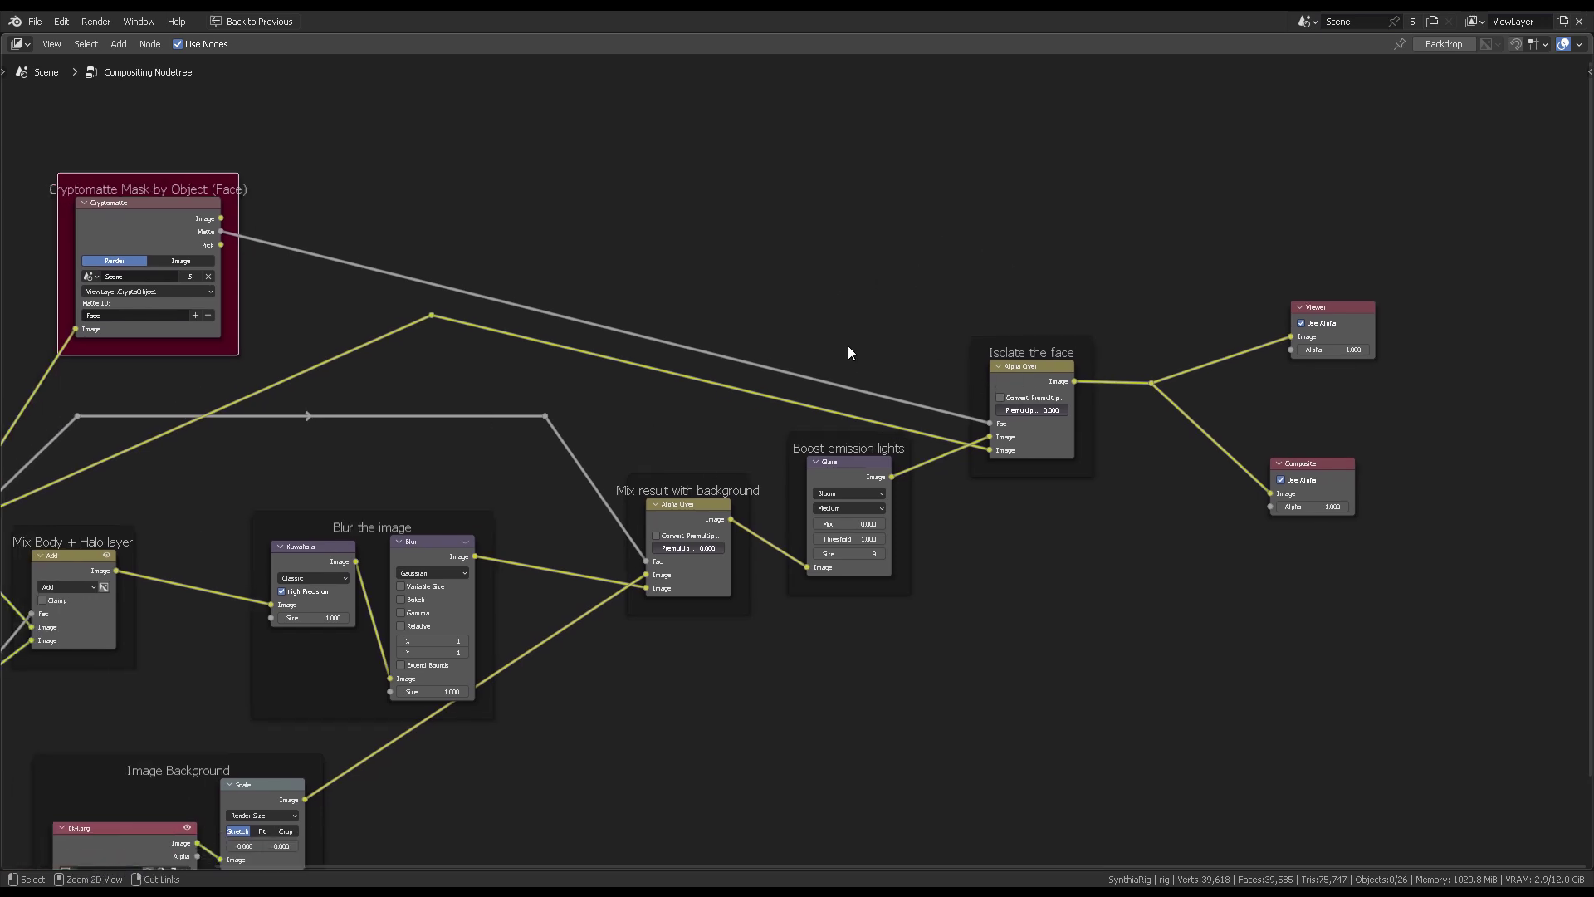
pyautogui.hotkey('ctrl', 'space')
# Return the rendered viewport to the camera view and inspect the bk4.png Image Background nodes in the compositor
pyautogui.click(1330, 45)
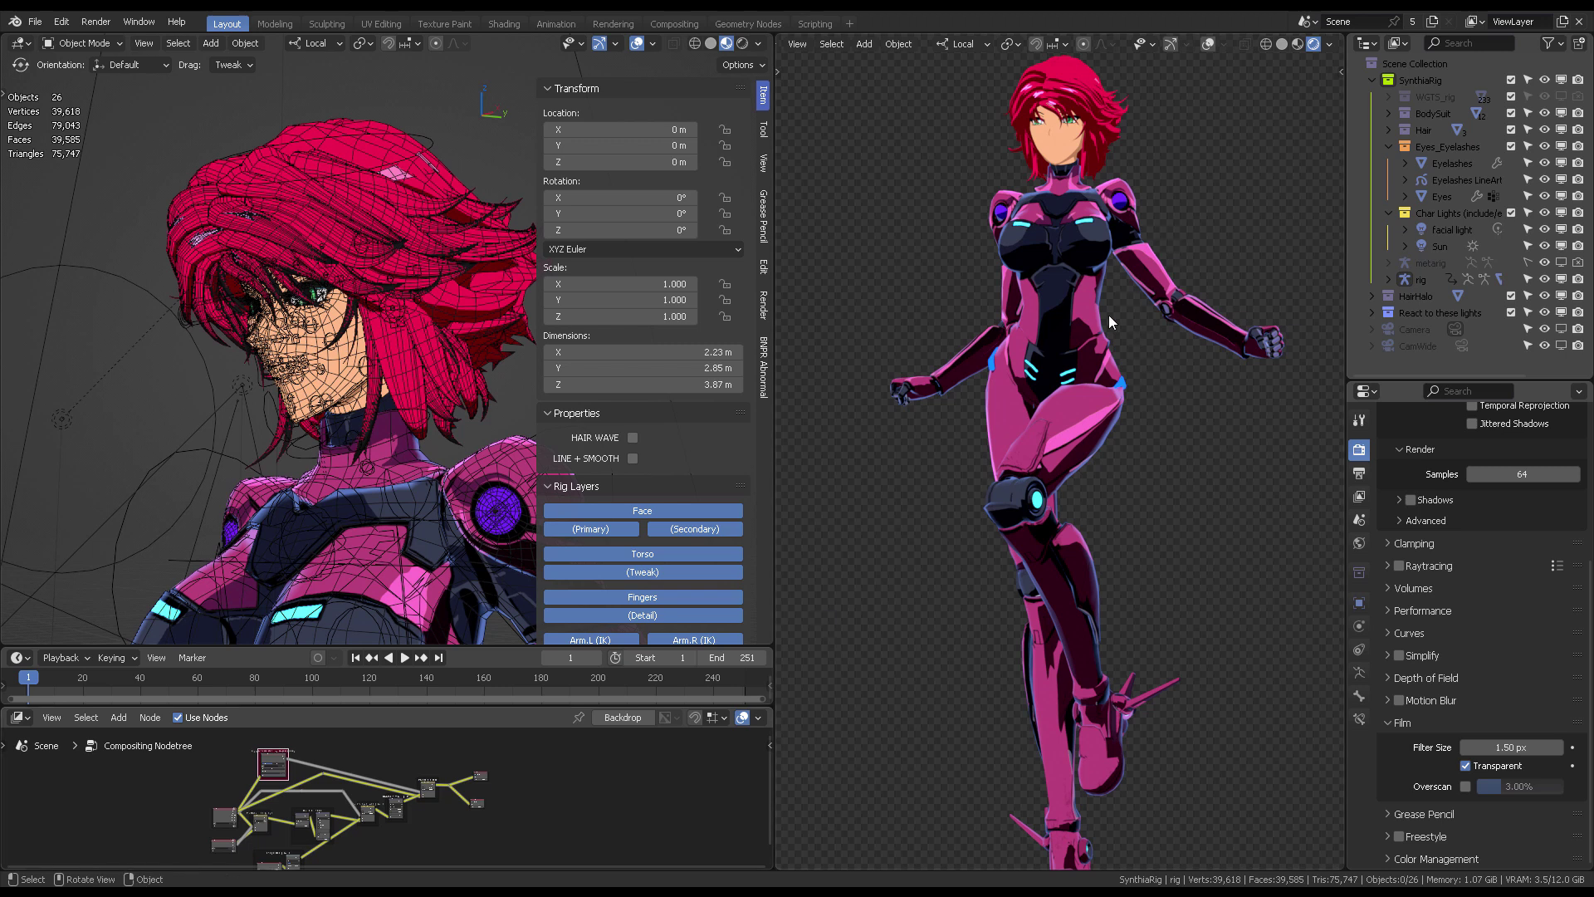
pyautogui.press('KP_0')
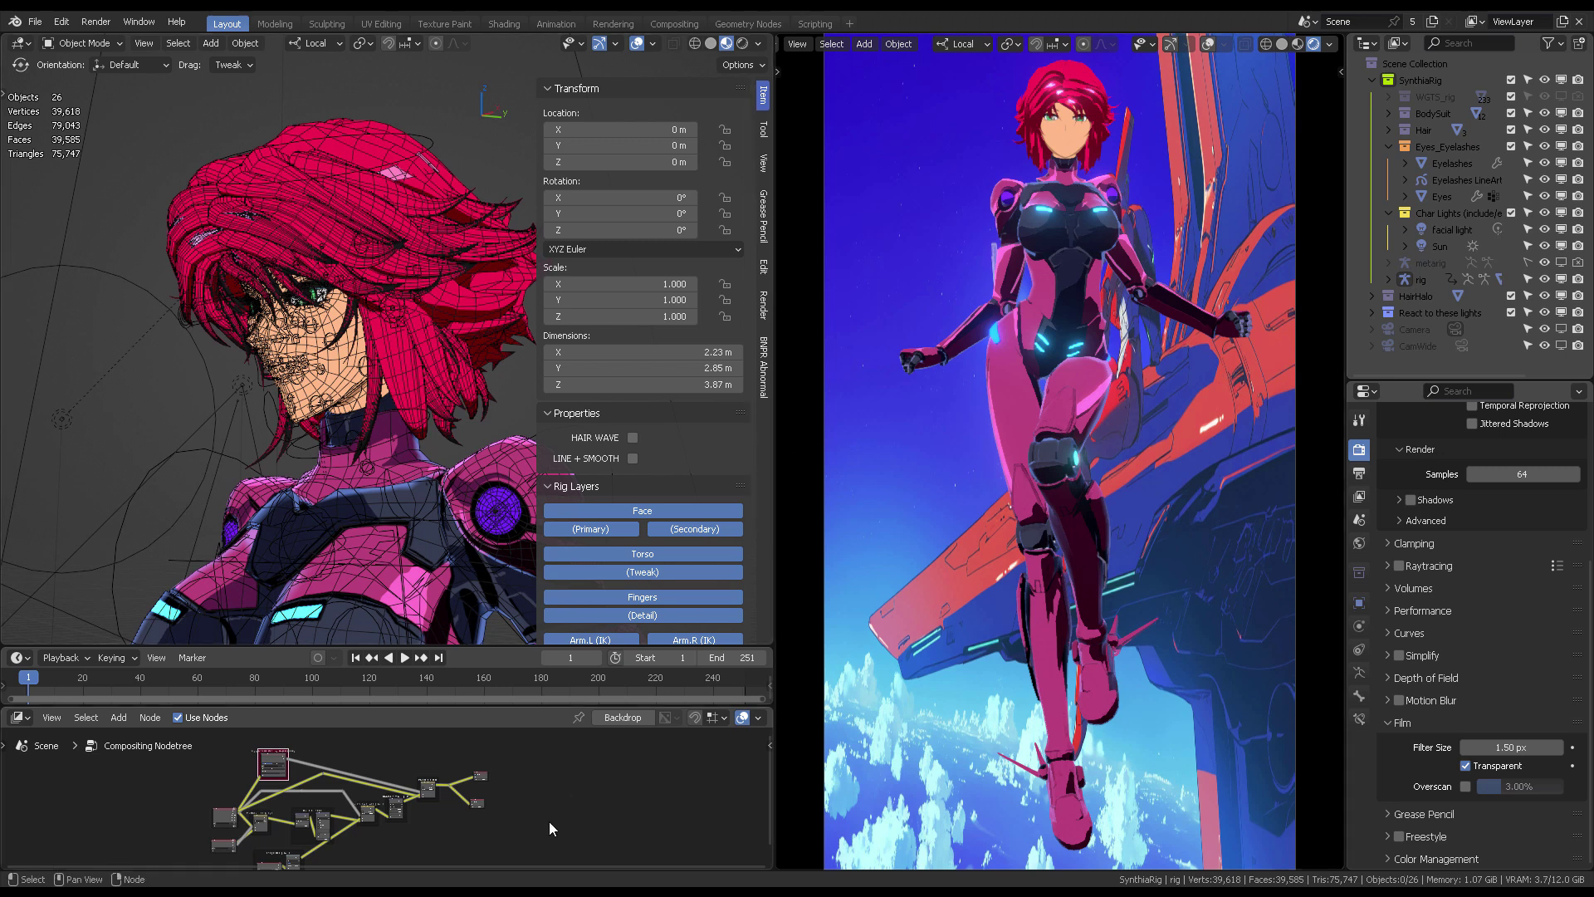
pyautogui.hotkey('ctrl', 'space')
pyautogui.scroll(8, 589, 691)
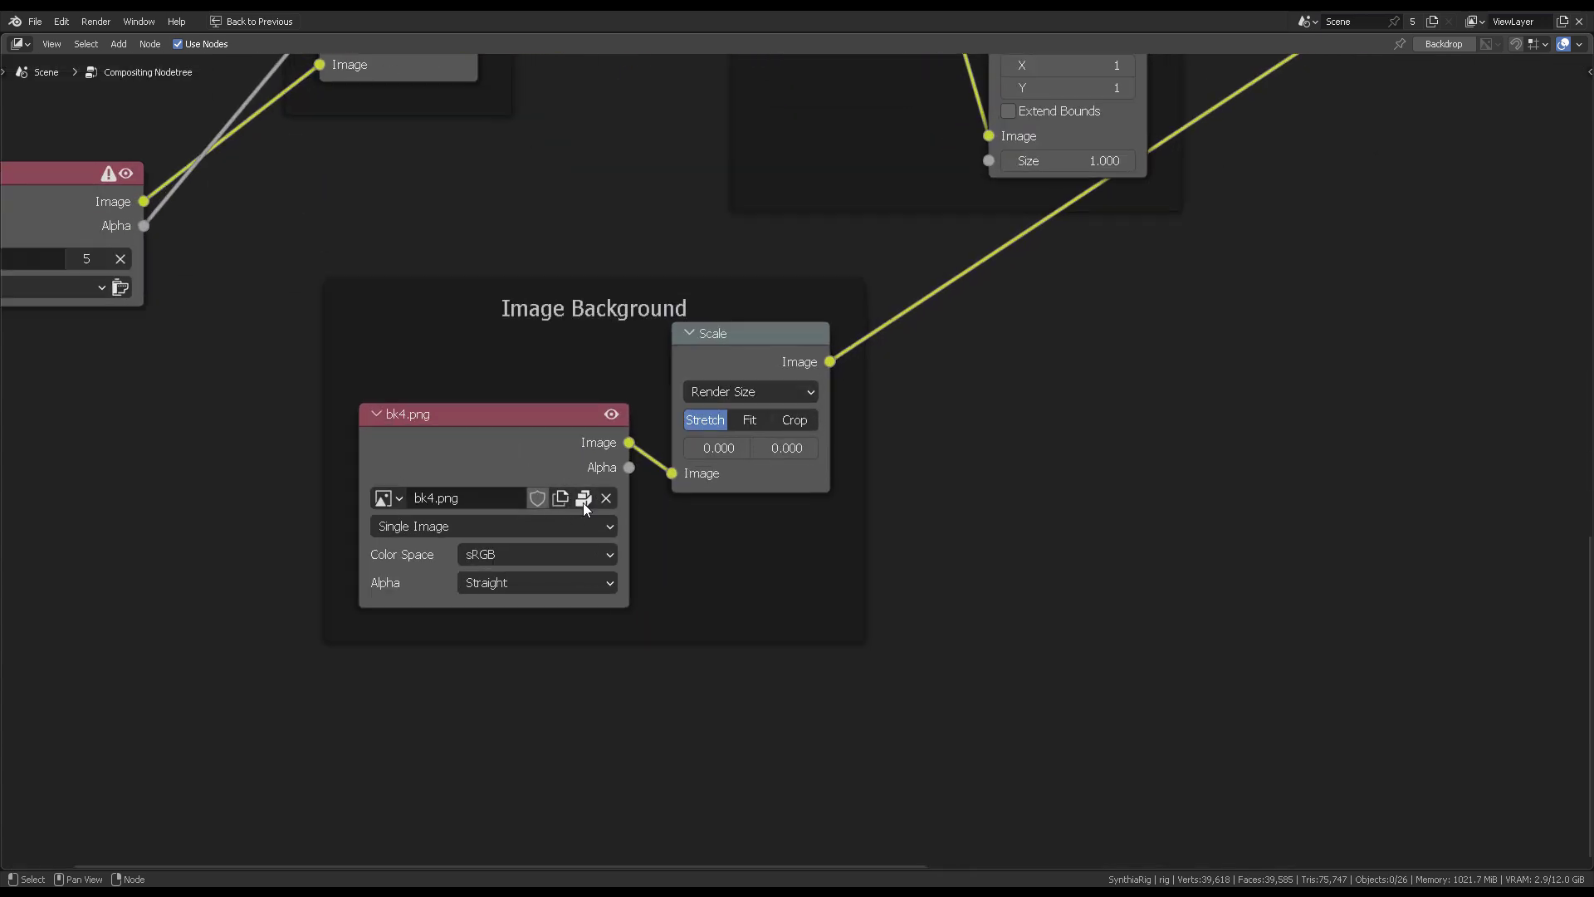
pyautogui.hotkey('ctrl', 'space')
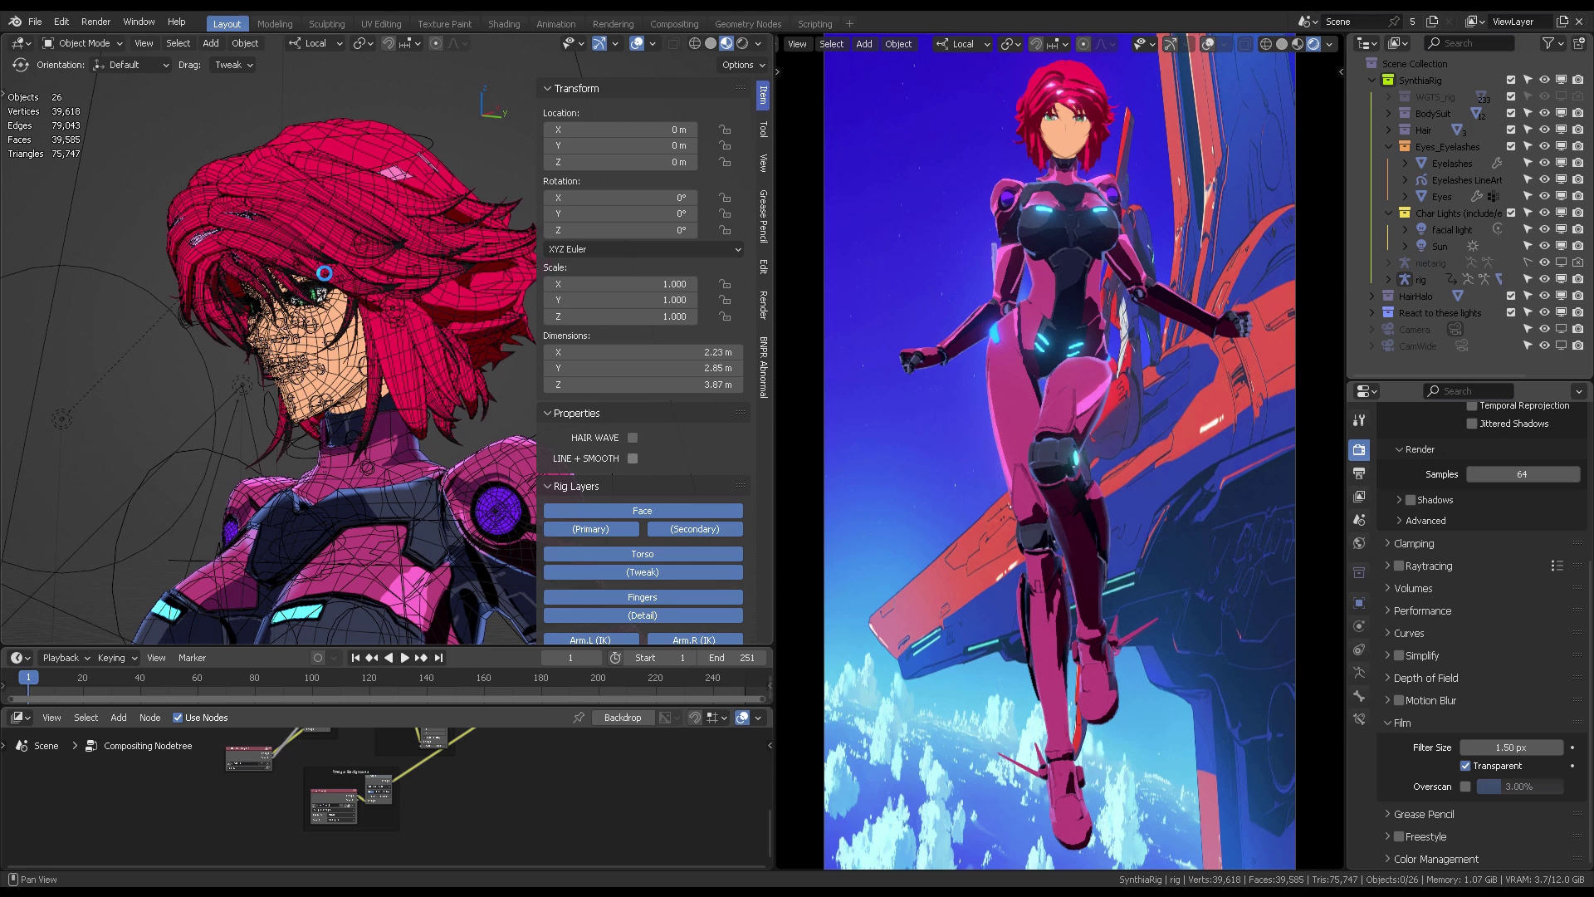
# Enable the rig's LINE + SMOOTH property and hide the overlays in the close-up viewport to check the face and hair
pyautogui.hotkey('ctrl', 'shift', 'z')
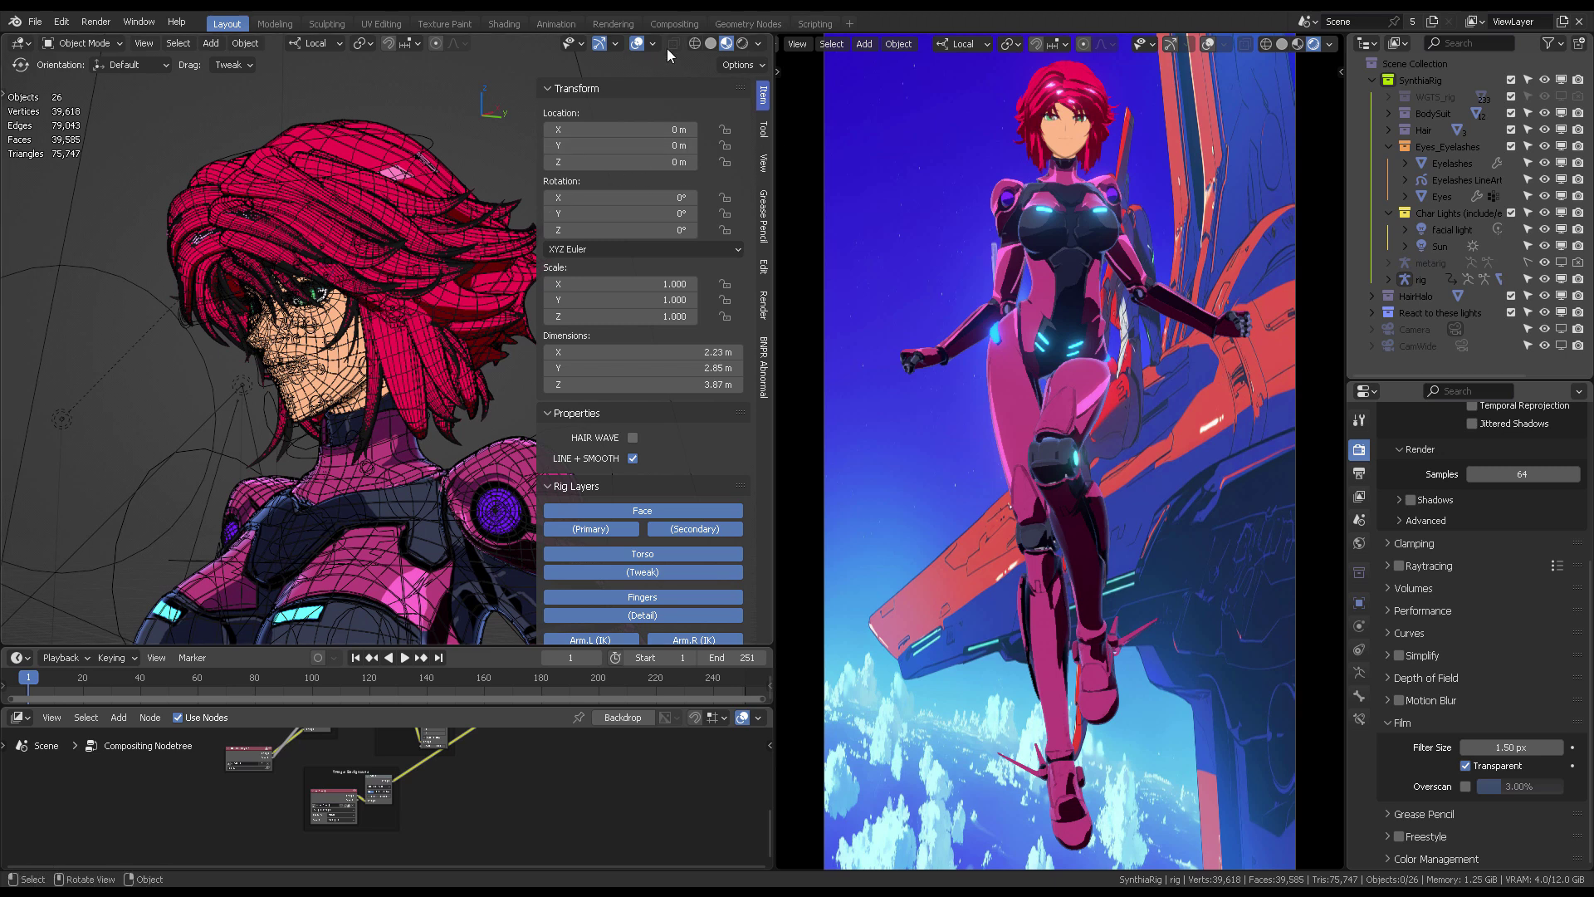
pyautogui.click(637, 43)
pyautogui.scroll(5, 407, 204)
pyautogui.scroll(3, 274, 281)
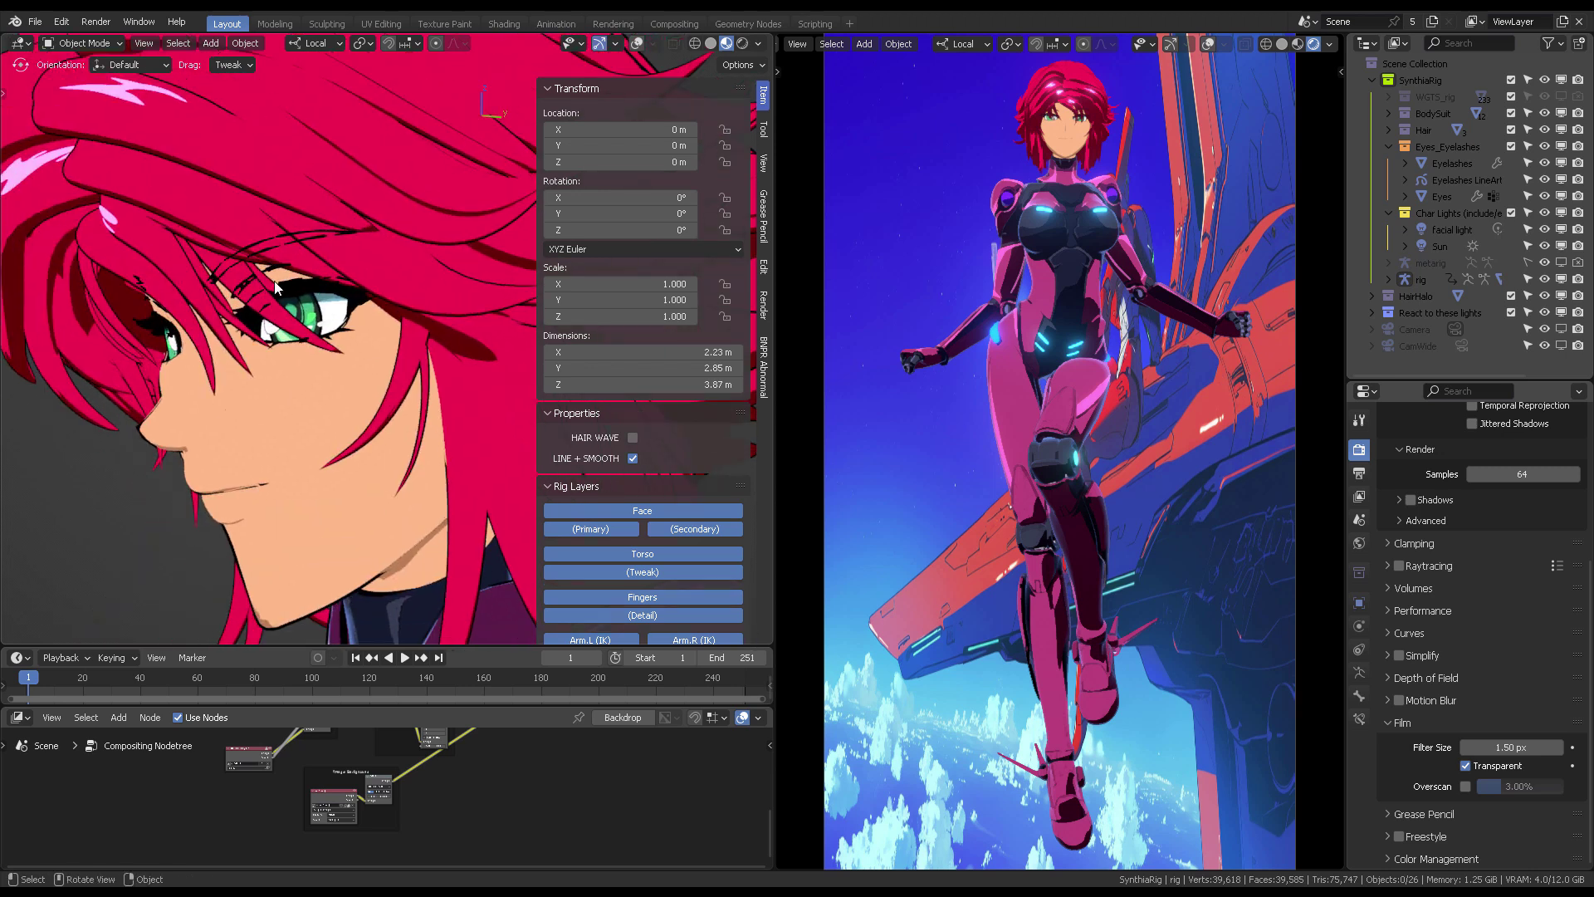
pyautogui.moveTo(344, 239); pyautogui.dragTo(406, 224, button='middle')
pyautogui.scroll(-3, 371, 224)
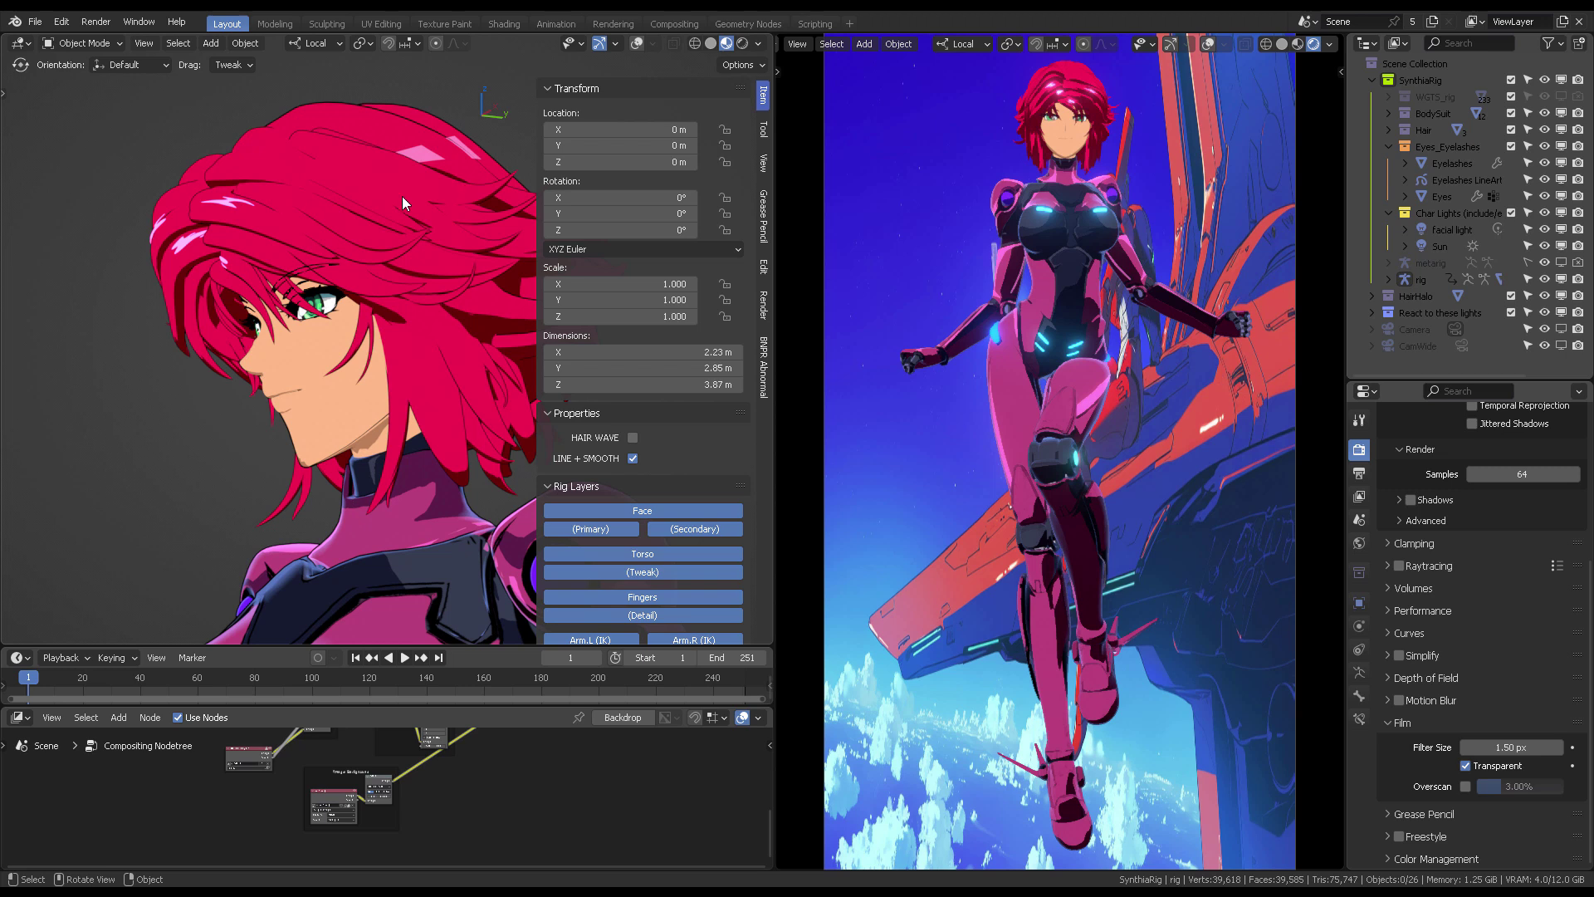
pyautogui.moveTo(409, 252)
pyautogui.mouseDown(button='middle')
pyautogui.moveTo(387, 235)
pyautogui.moveTo(402, 238)
pyautogui.mouseUp(button='middle')
# Select the front hair mesh and show the overlays again in the close-up viewport
pyautogui.click(352, 164)
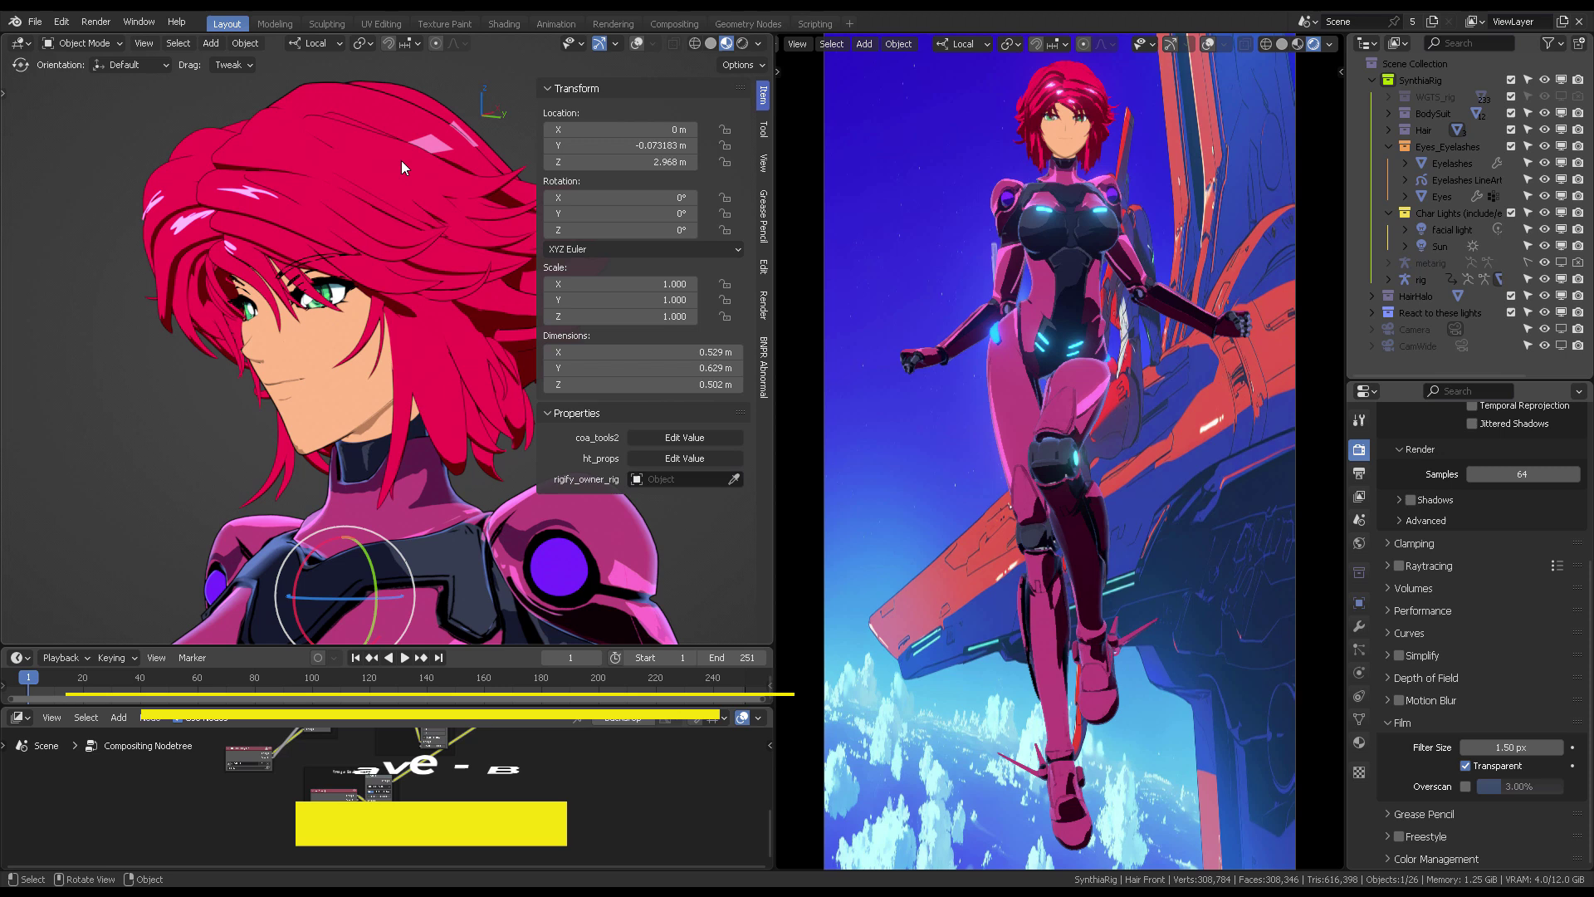
pyautogui.hotkey('shift', 'alt', 'z')
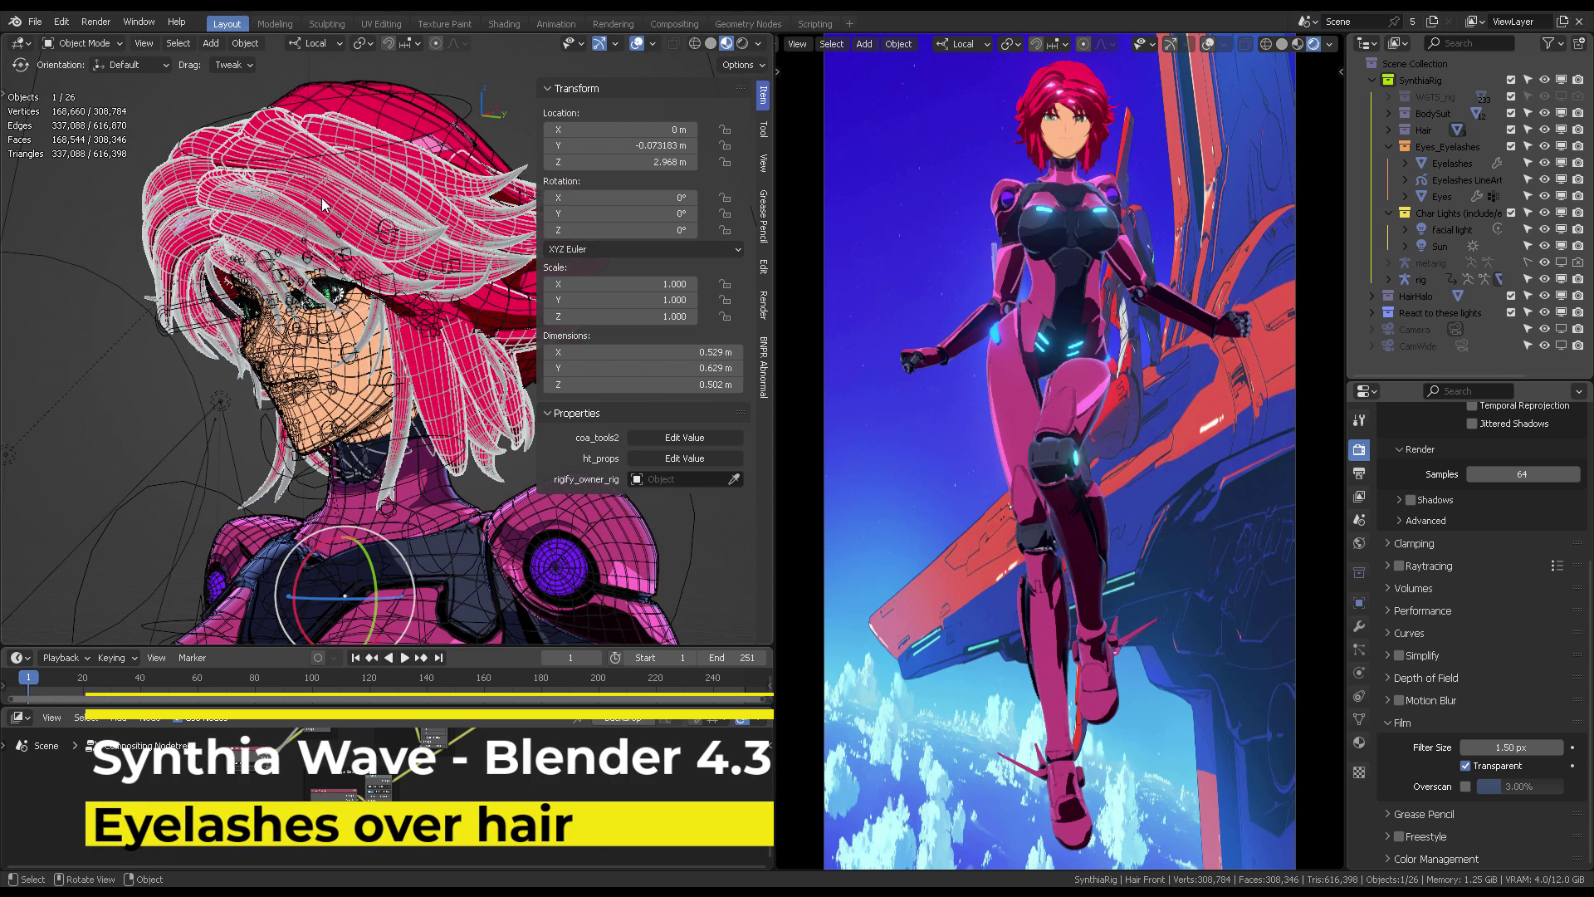
# Examine the Line Art mask settings of the front hair's material and of the eyelashes' material
pyautogui.click(1359, 742)
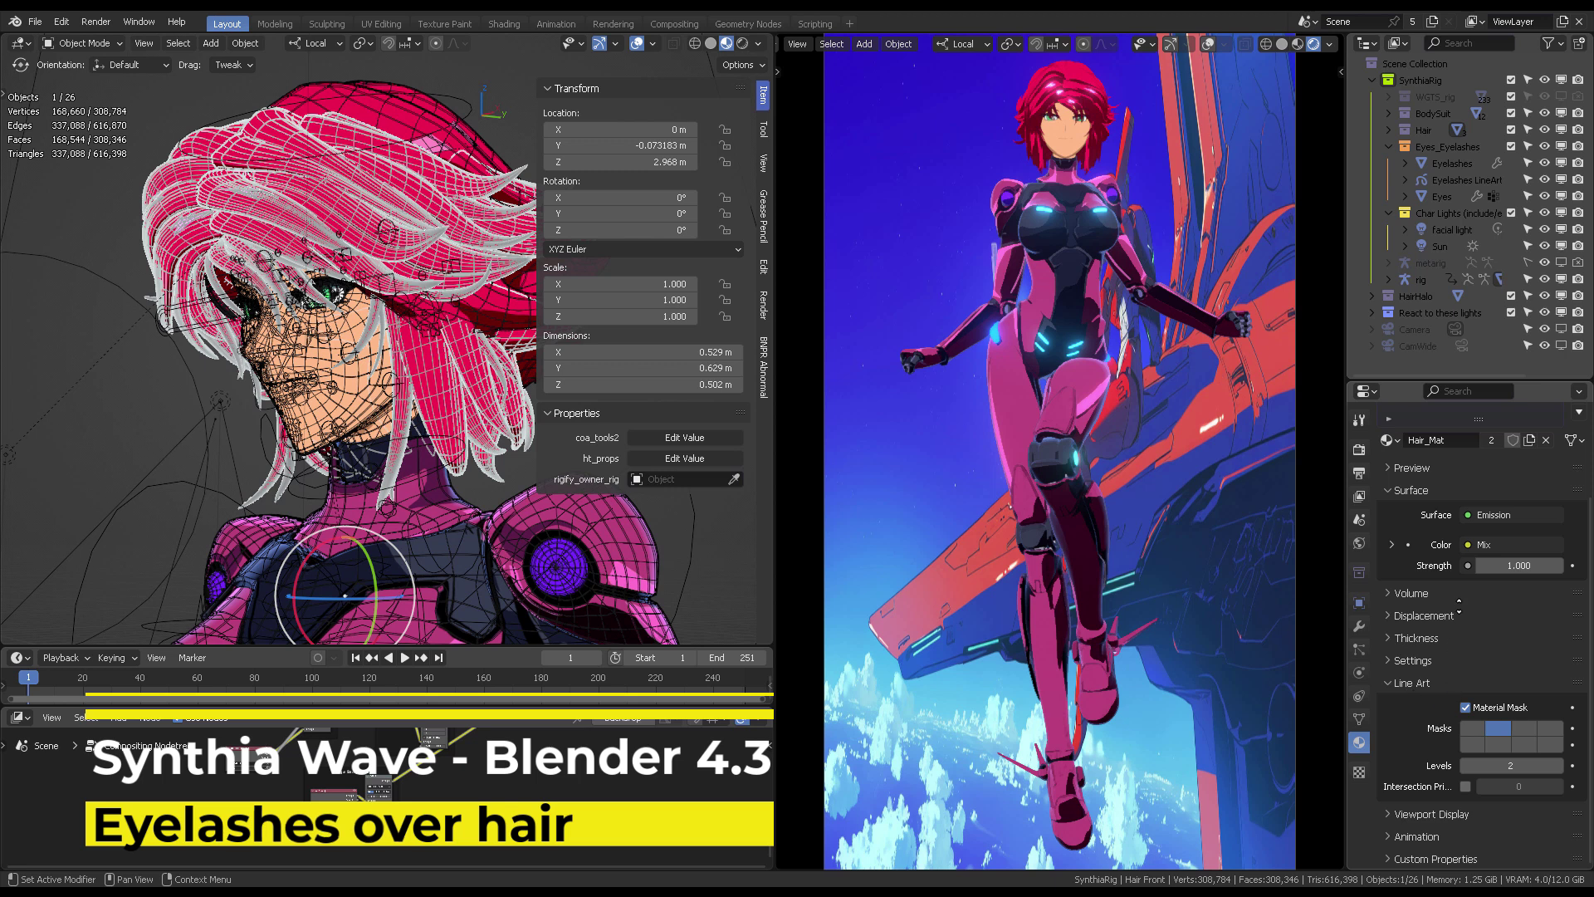
pyautogui.scroll(1, 1402, 691)
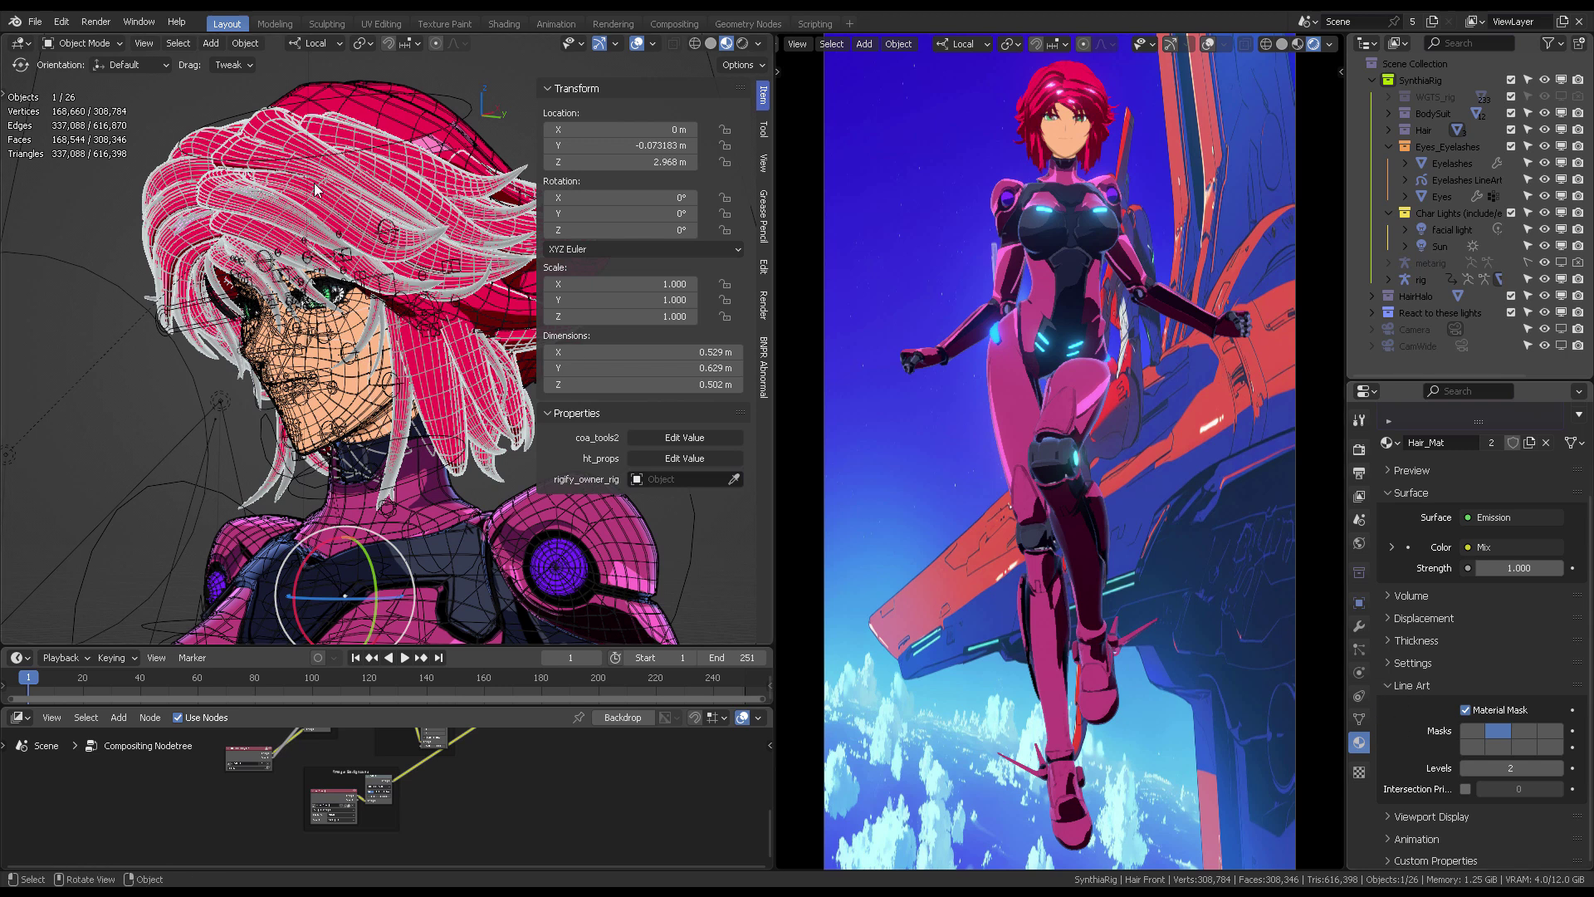
pyautogui.scroll(5, 385, 277)
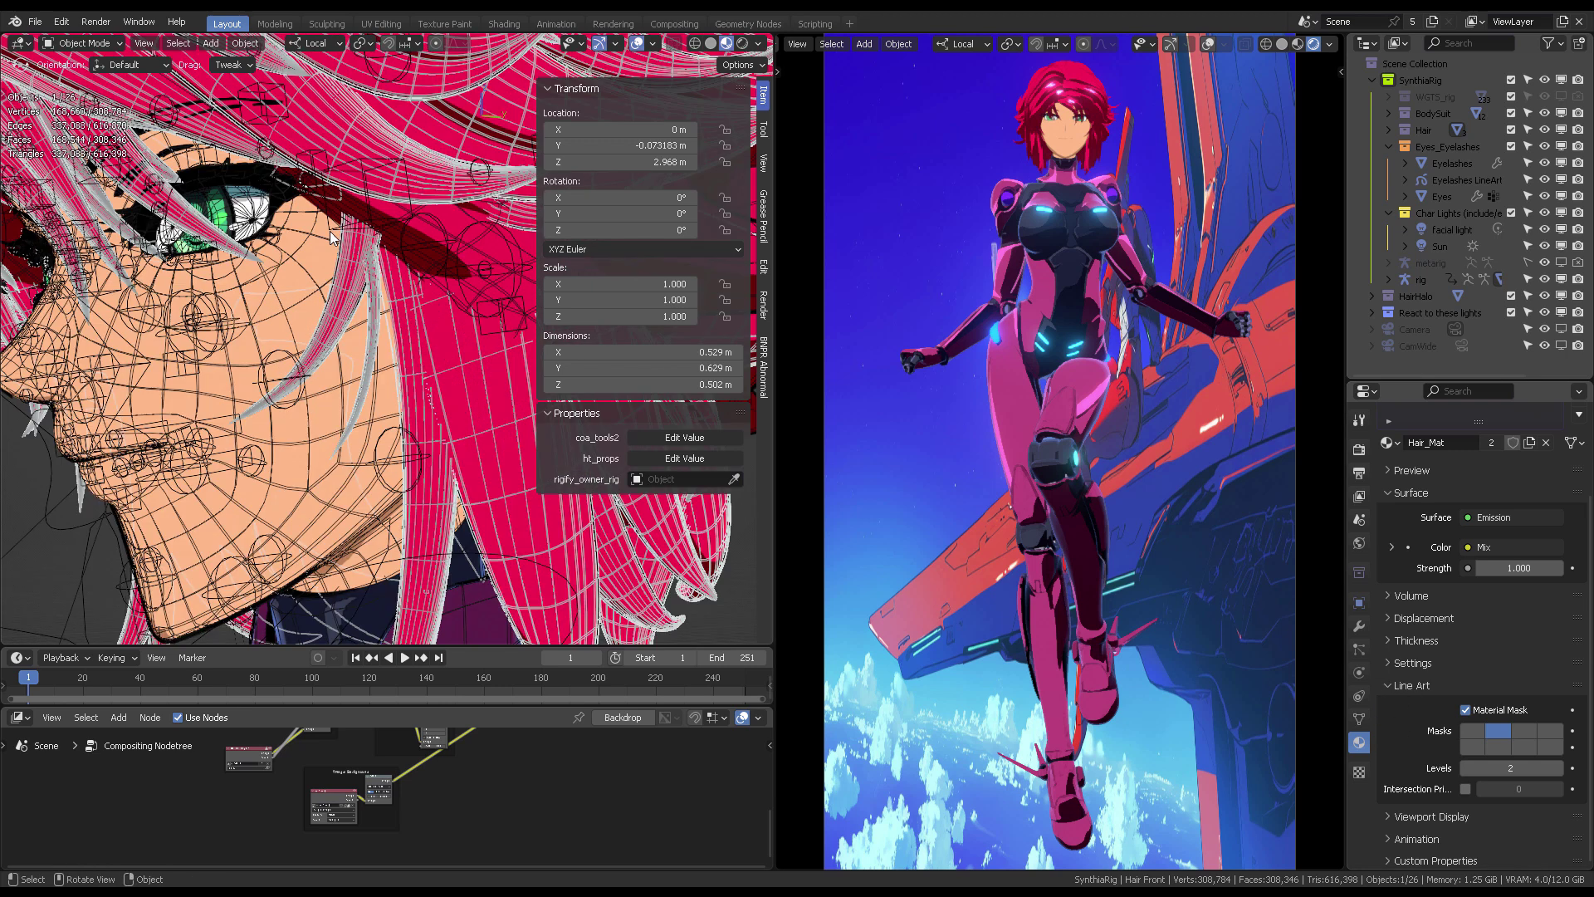
pyautogui.click(285, 199)
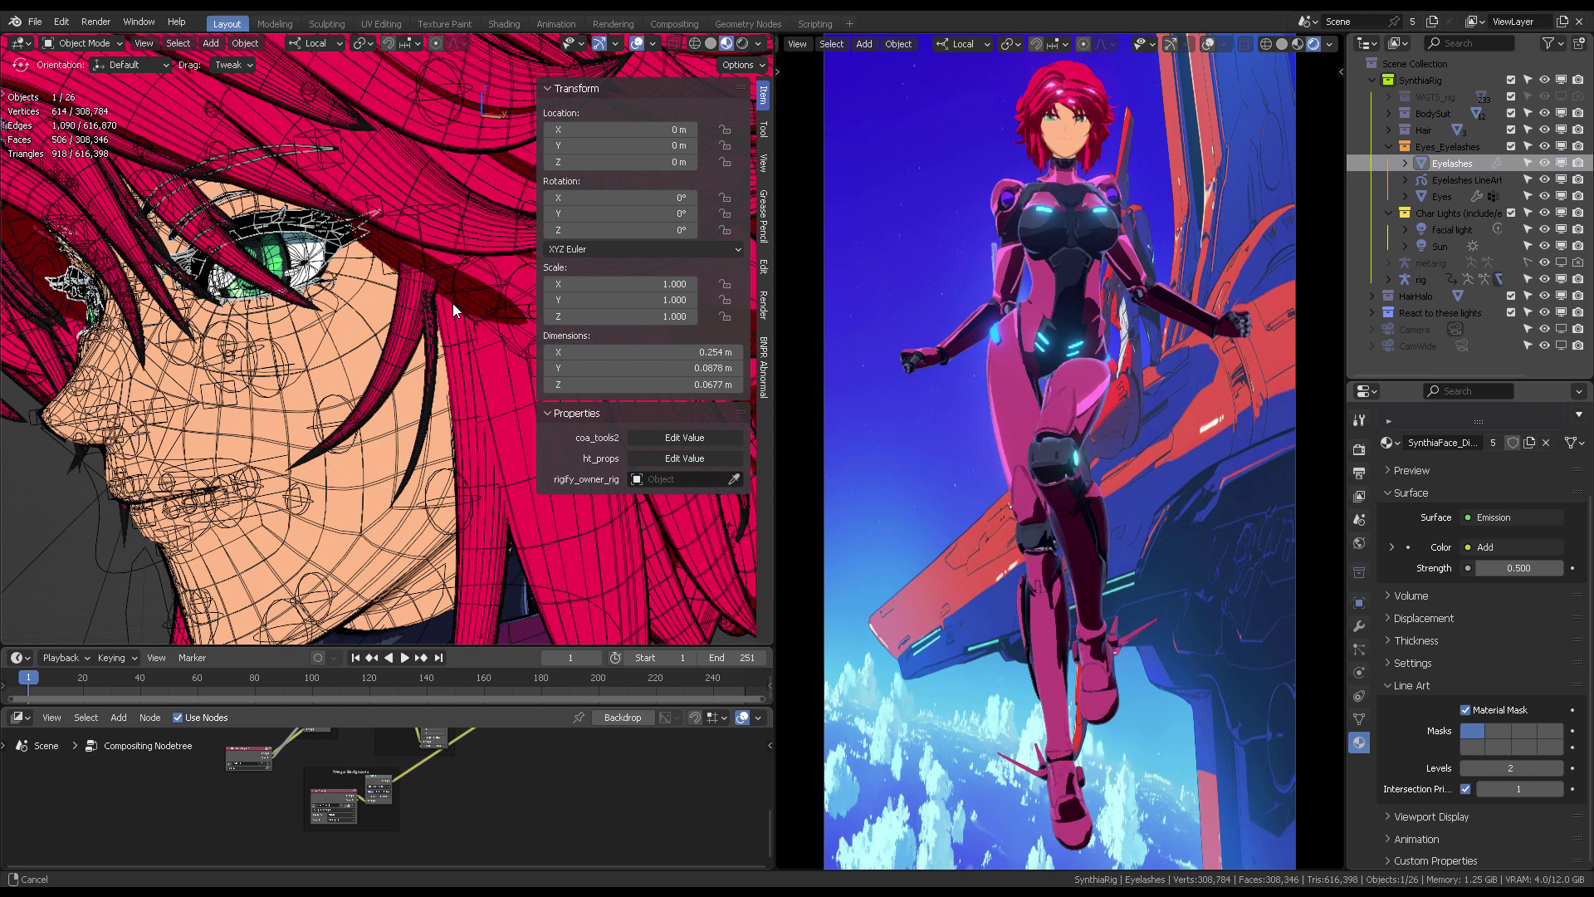
pyautogui.moveTo(452, 302); pyautogui.dragTo(420, 238, button='middle')
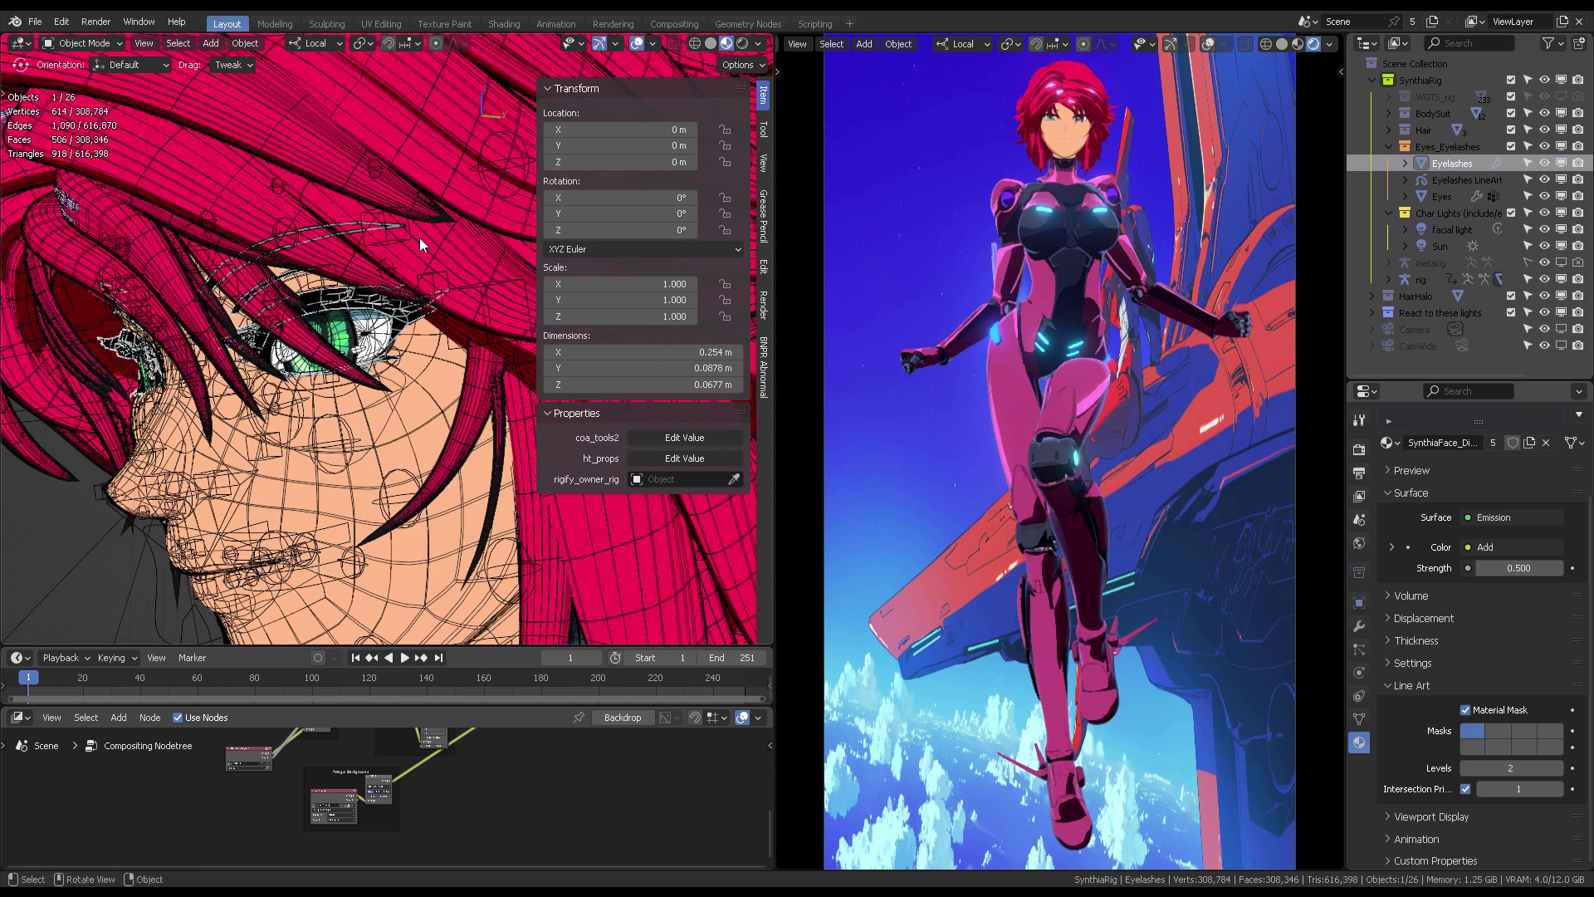
# Check which objects belong to the Eyes_Eyelashes collection by selecting its eyelashes and eyes meshes
pyautogui.click(1443, 145)
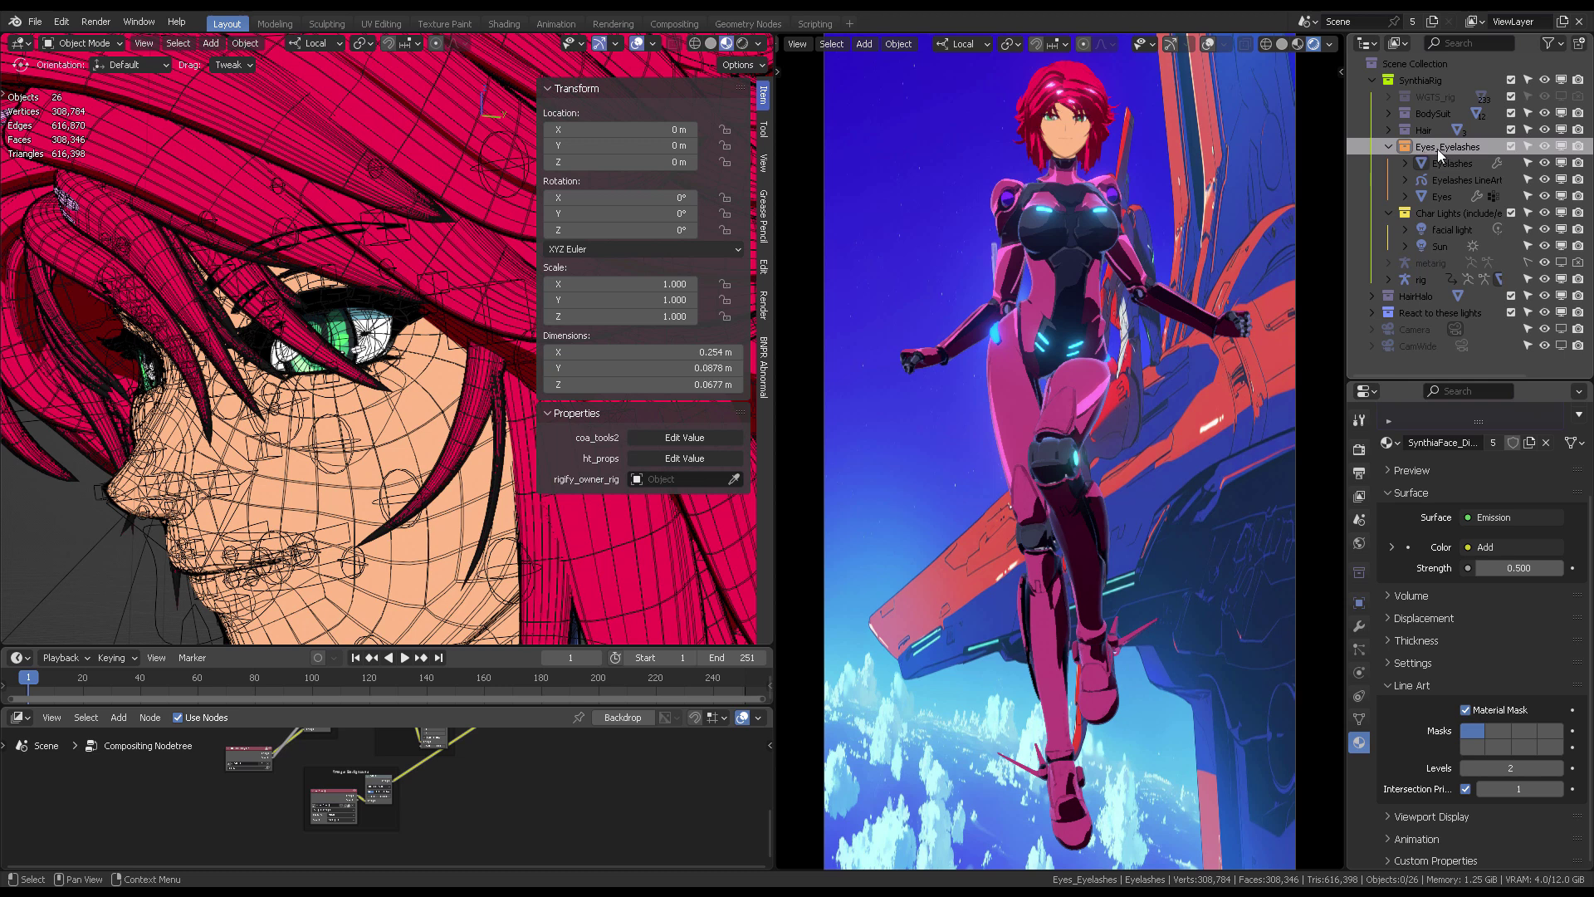
pyautogui.click(1452, 163)
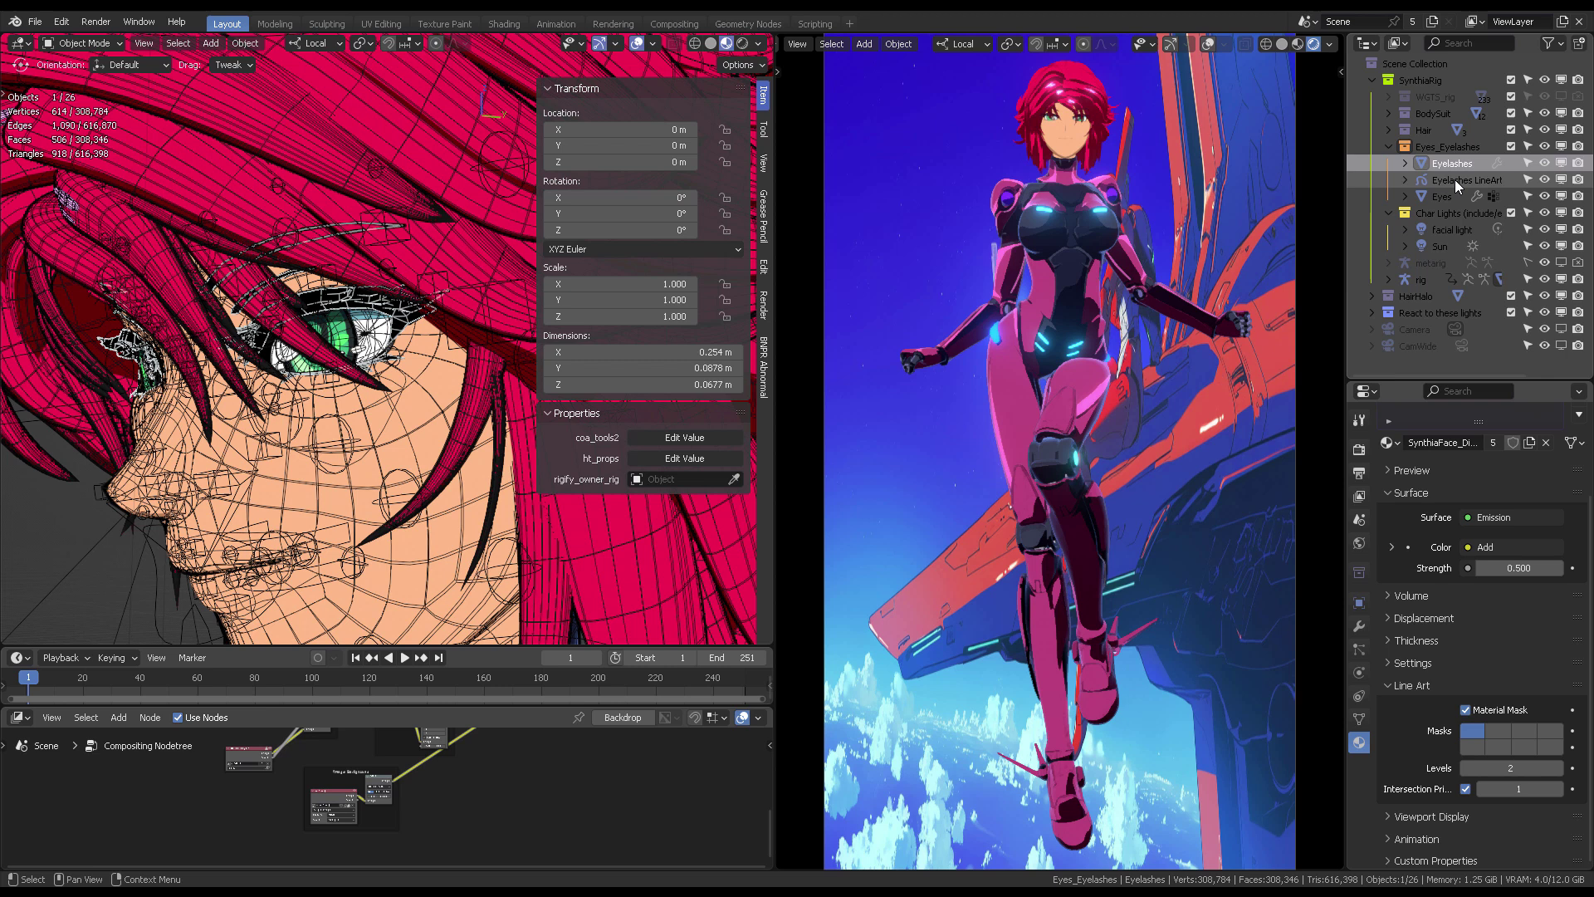
pyautogui.click(1448, 193)
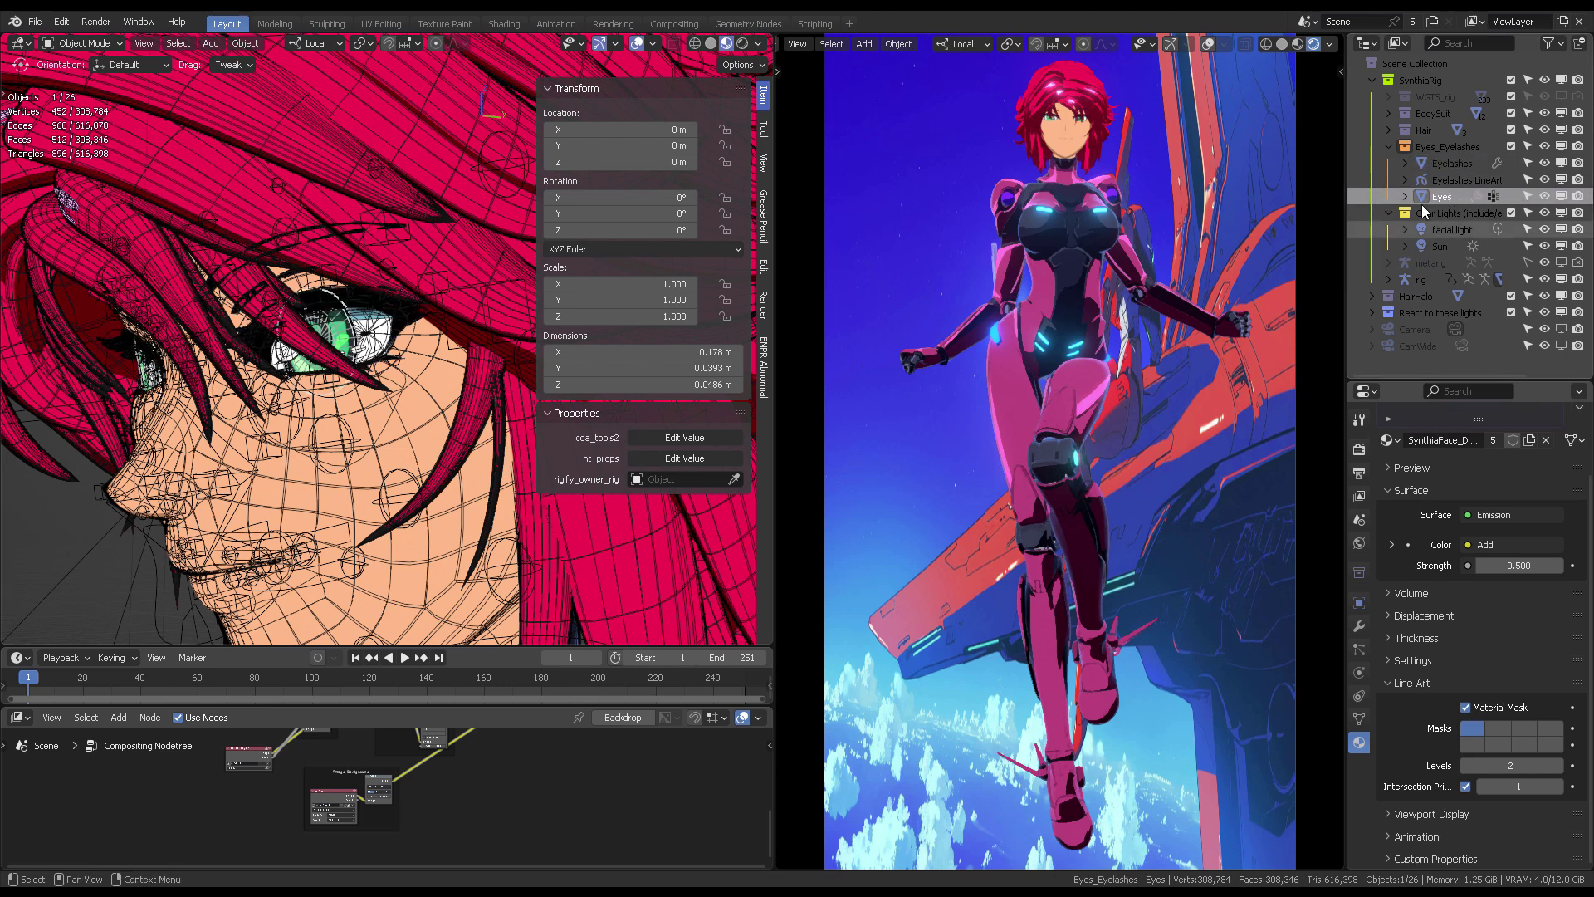
pyautogui.click(1446, 148)
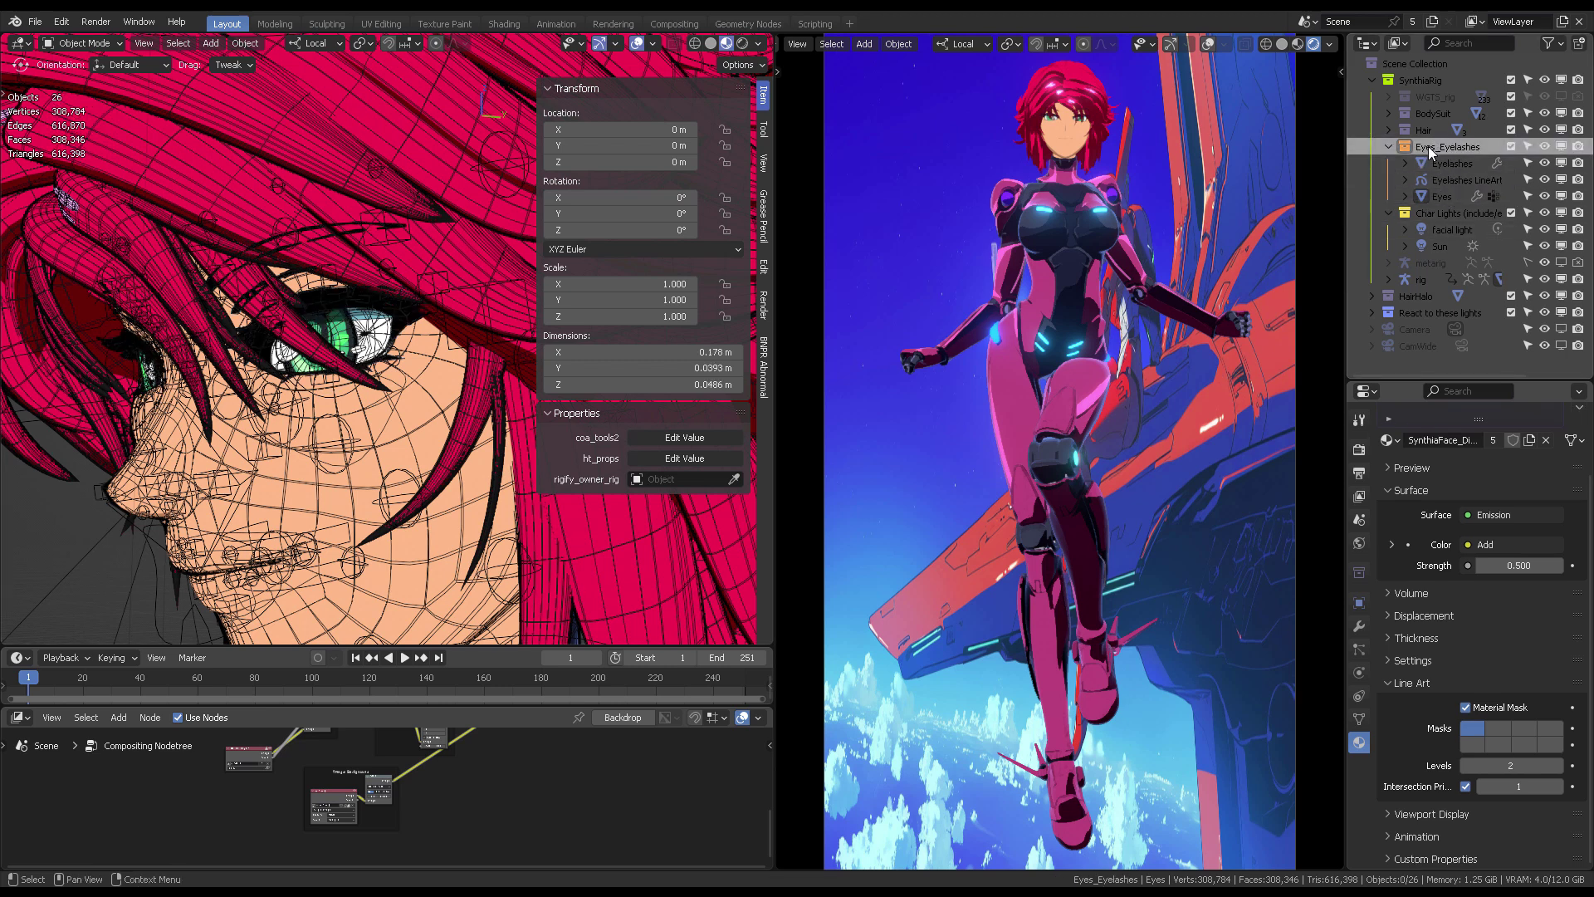
# Select Eyelashes LineArt and examine its Lineart modifier's source collection, occlusion range and material mask in a widened properties editor
pyautogui.click(1440, 181)
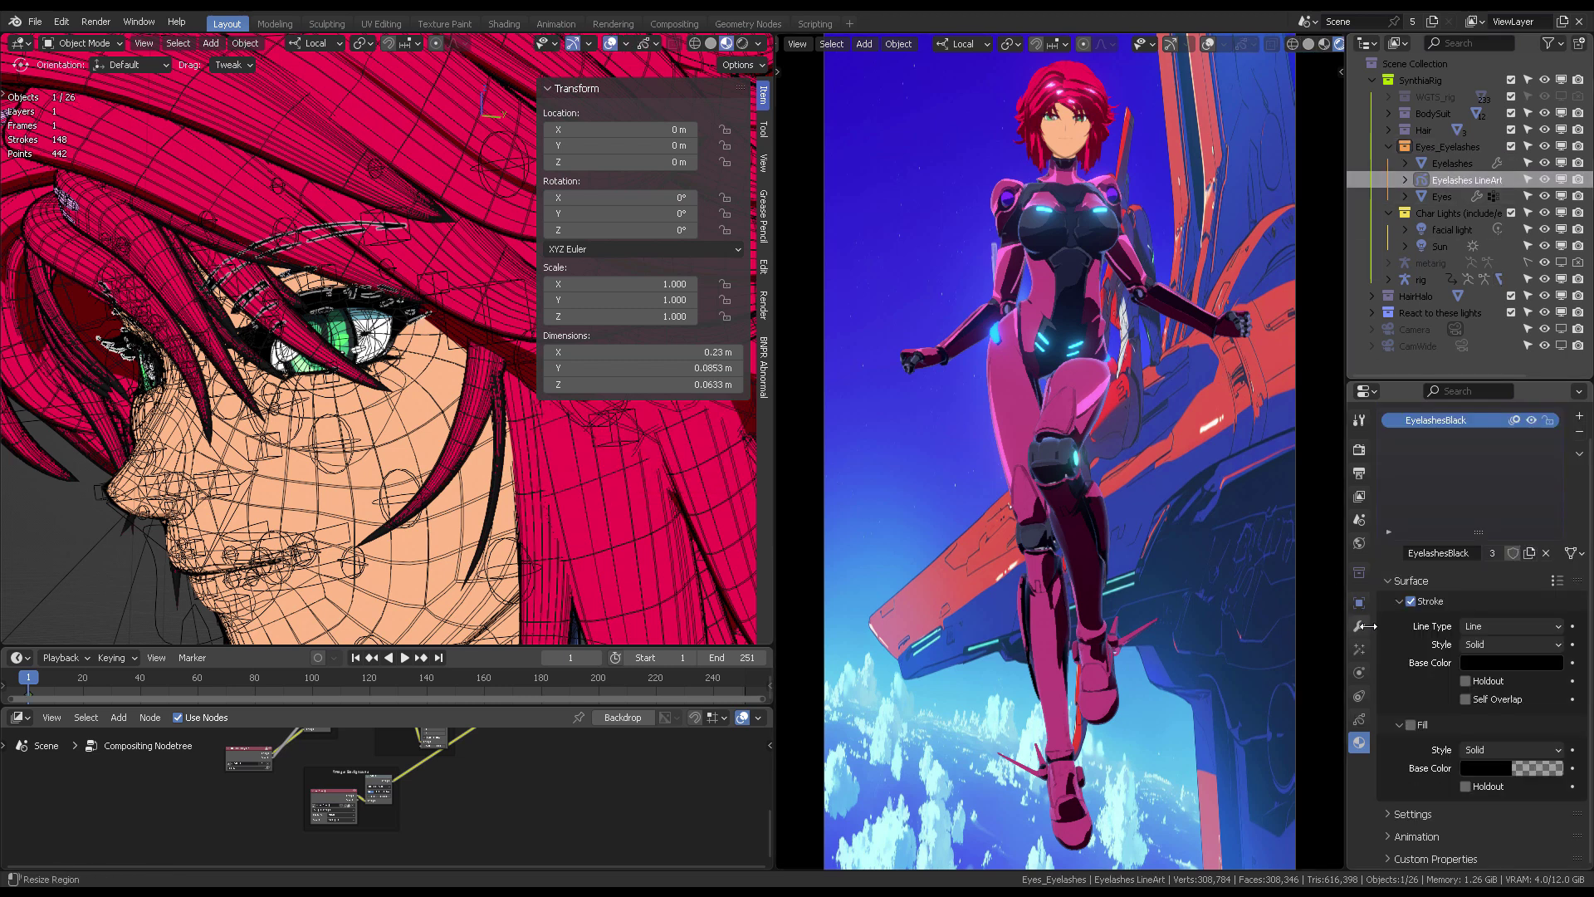
pyautogui.click(1359, 626)
pyautogui.click(1387, 474)
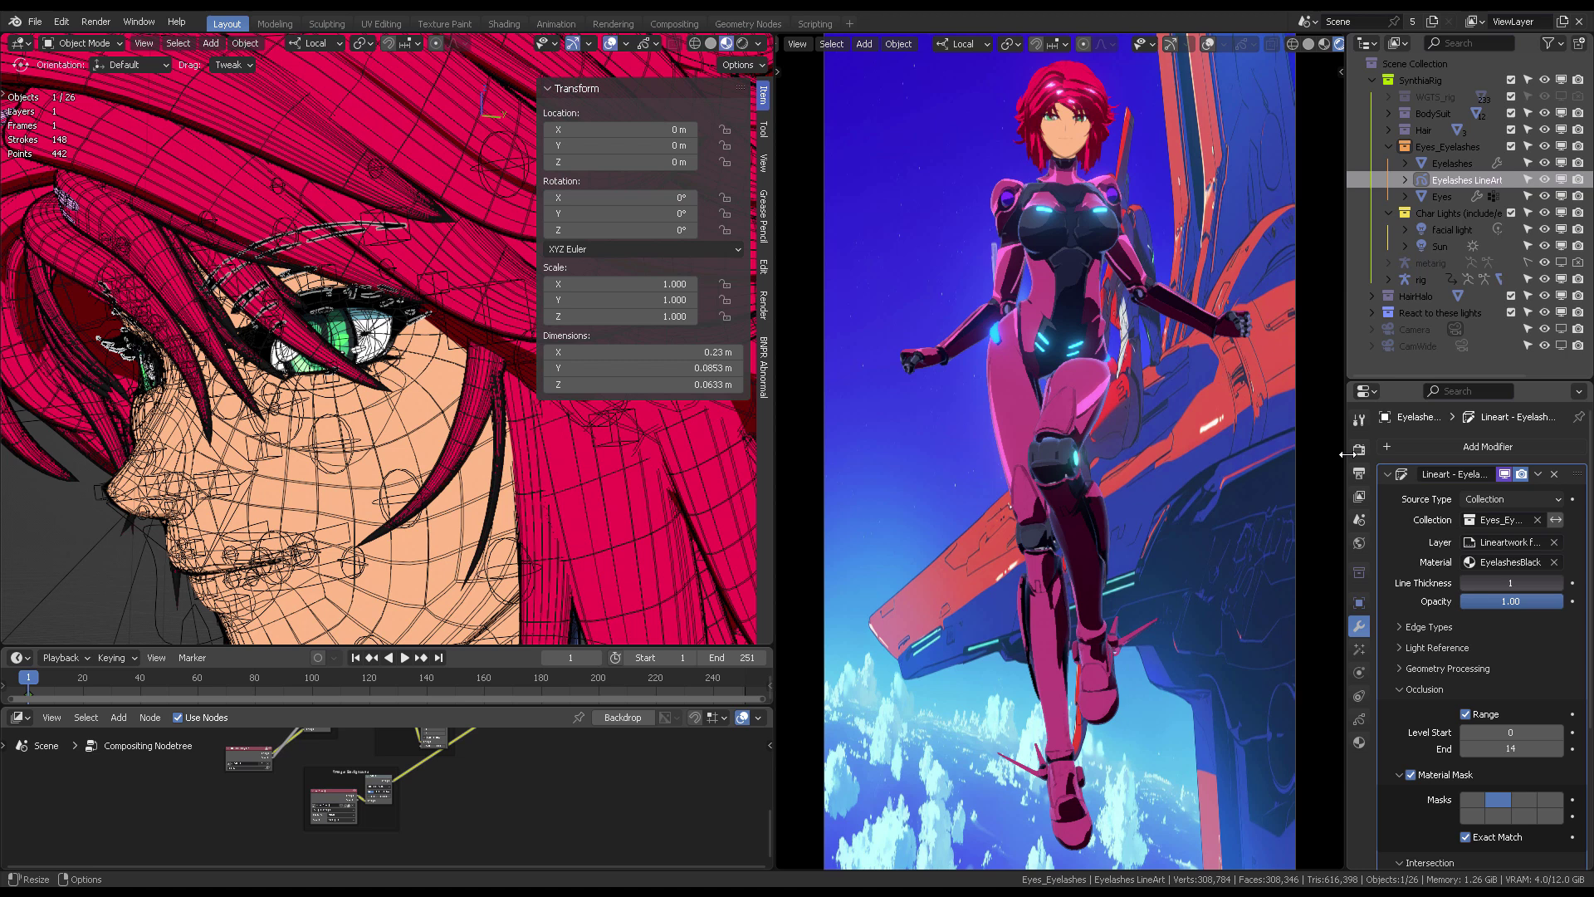
pyautogui.moveTo(1345, 457); pyautogui.dragTo(1310, 456)
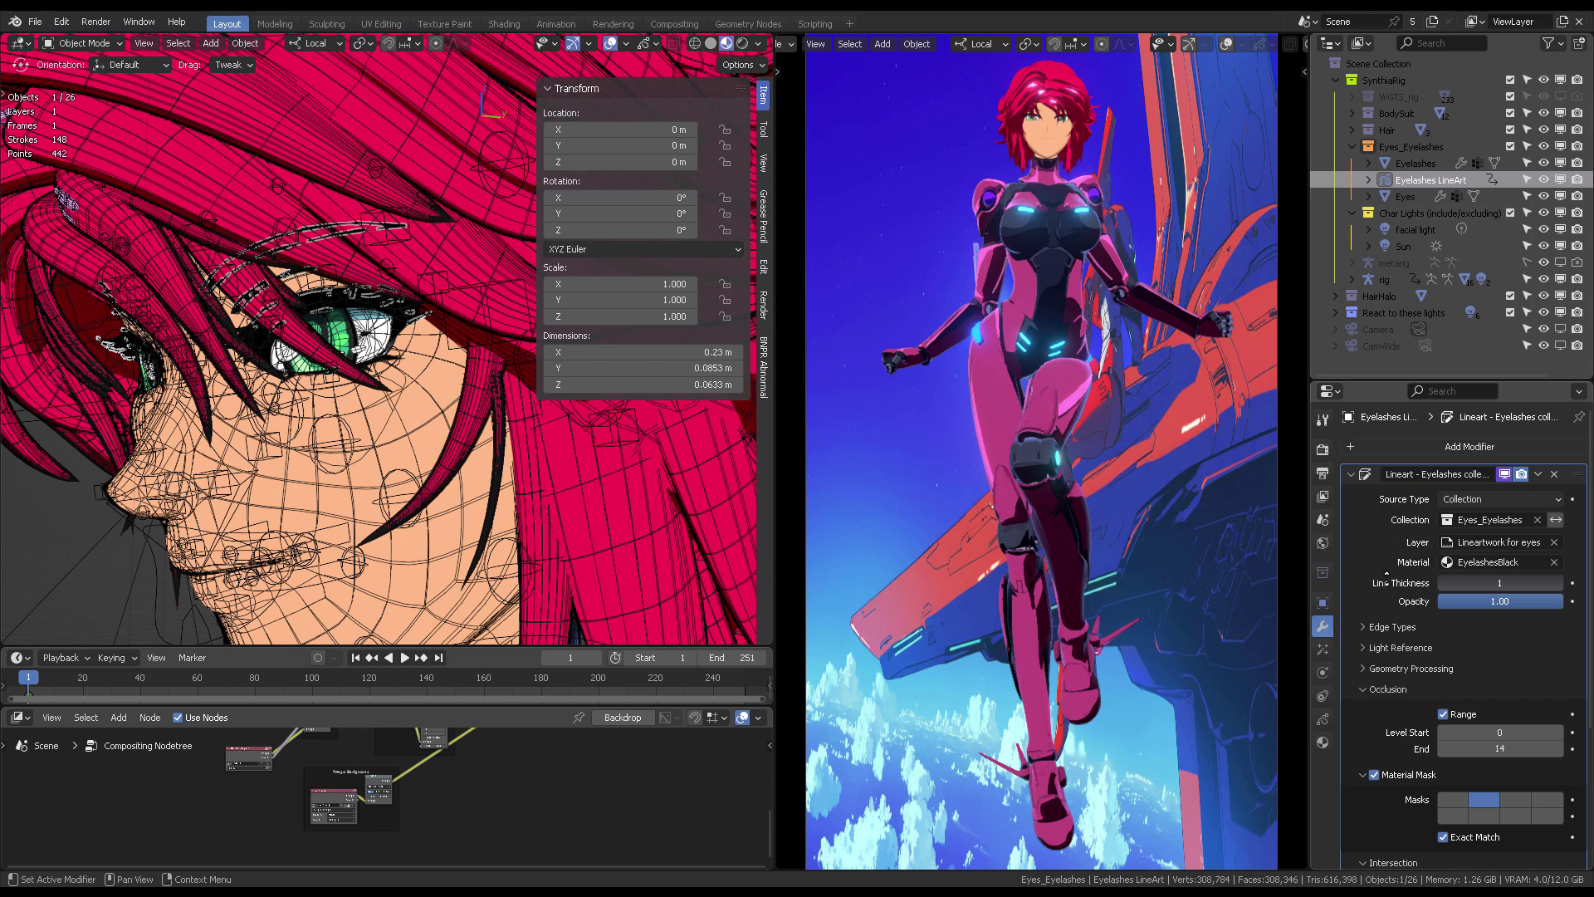
pyautogui.scroll(-5, 1387, 573)
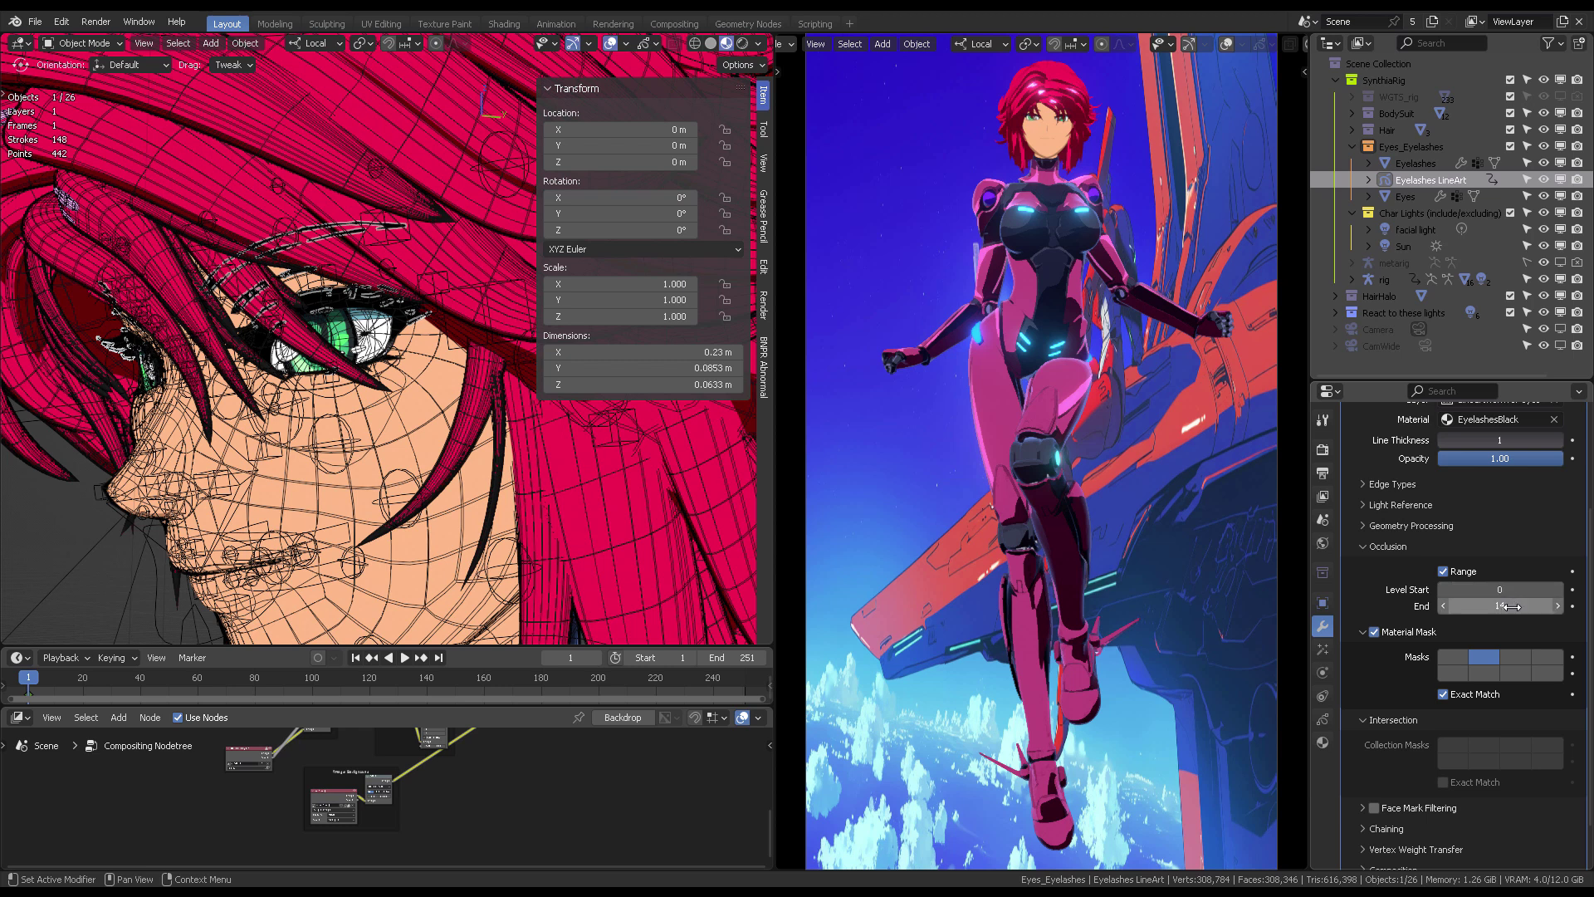
pyautogui.scroll(-5, 371, 304)
# Select the front hair and then the eyelashes, viewing the eye area up close to compare the two meshes
pyautogui.click(378, 246)
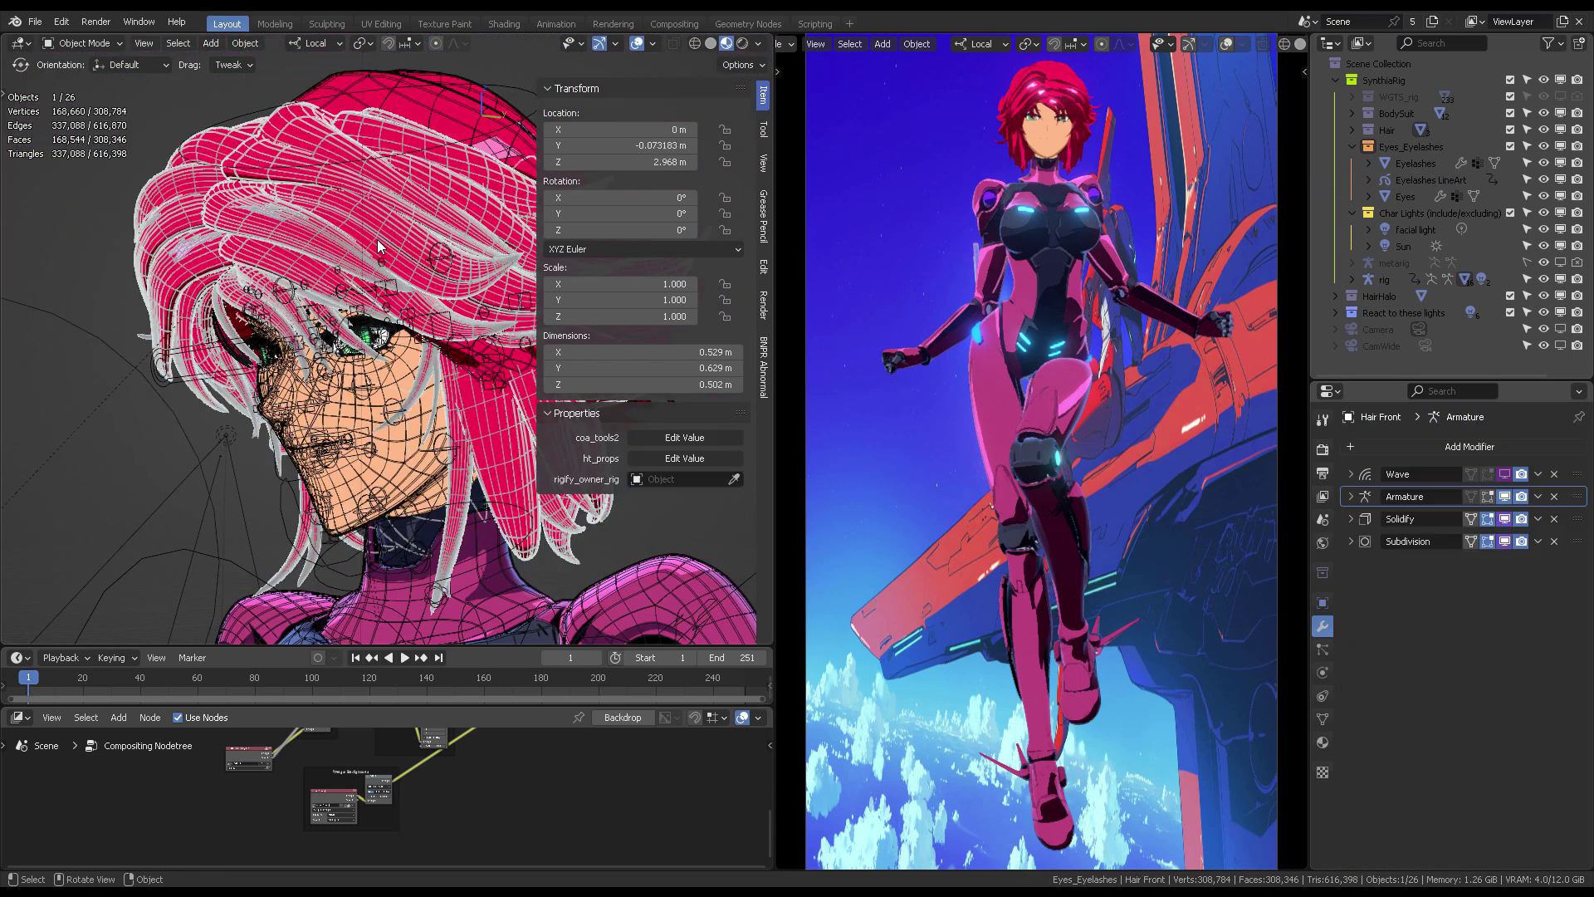
pyautogui.moveTo(334, 223); pyautogui.dragTo(291, 224, button='middle')
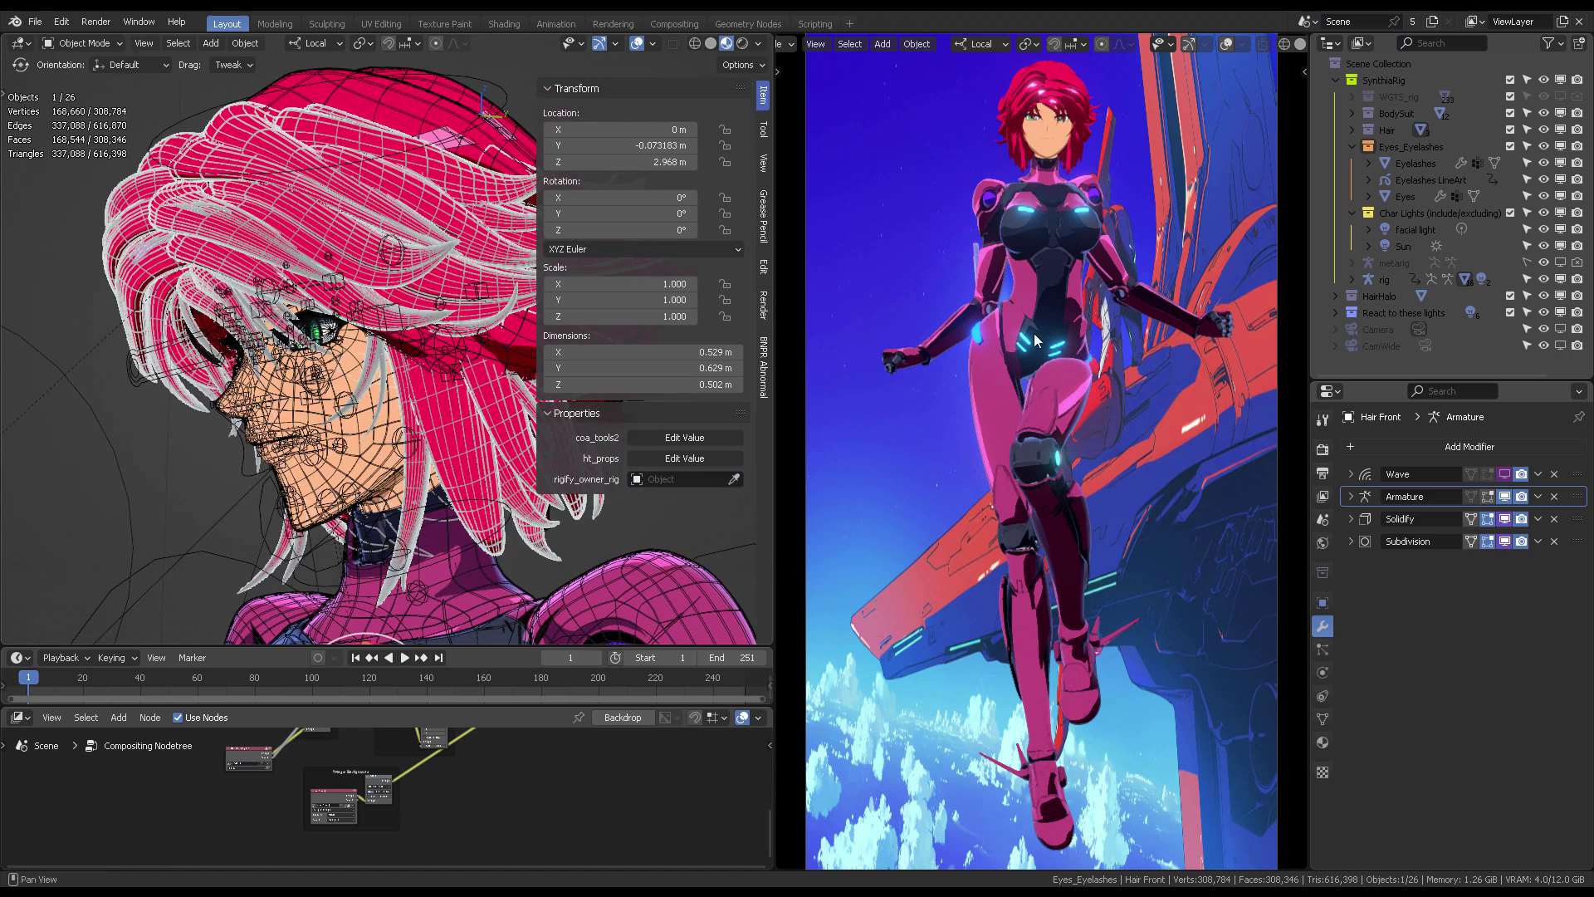
pyautogui.scroll(3, 372, 335)
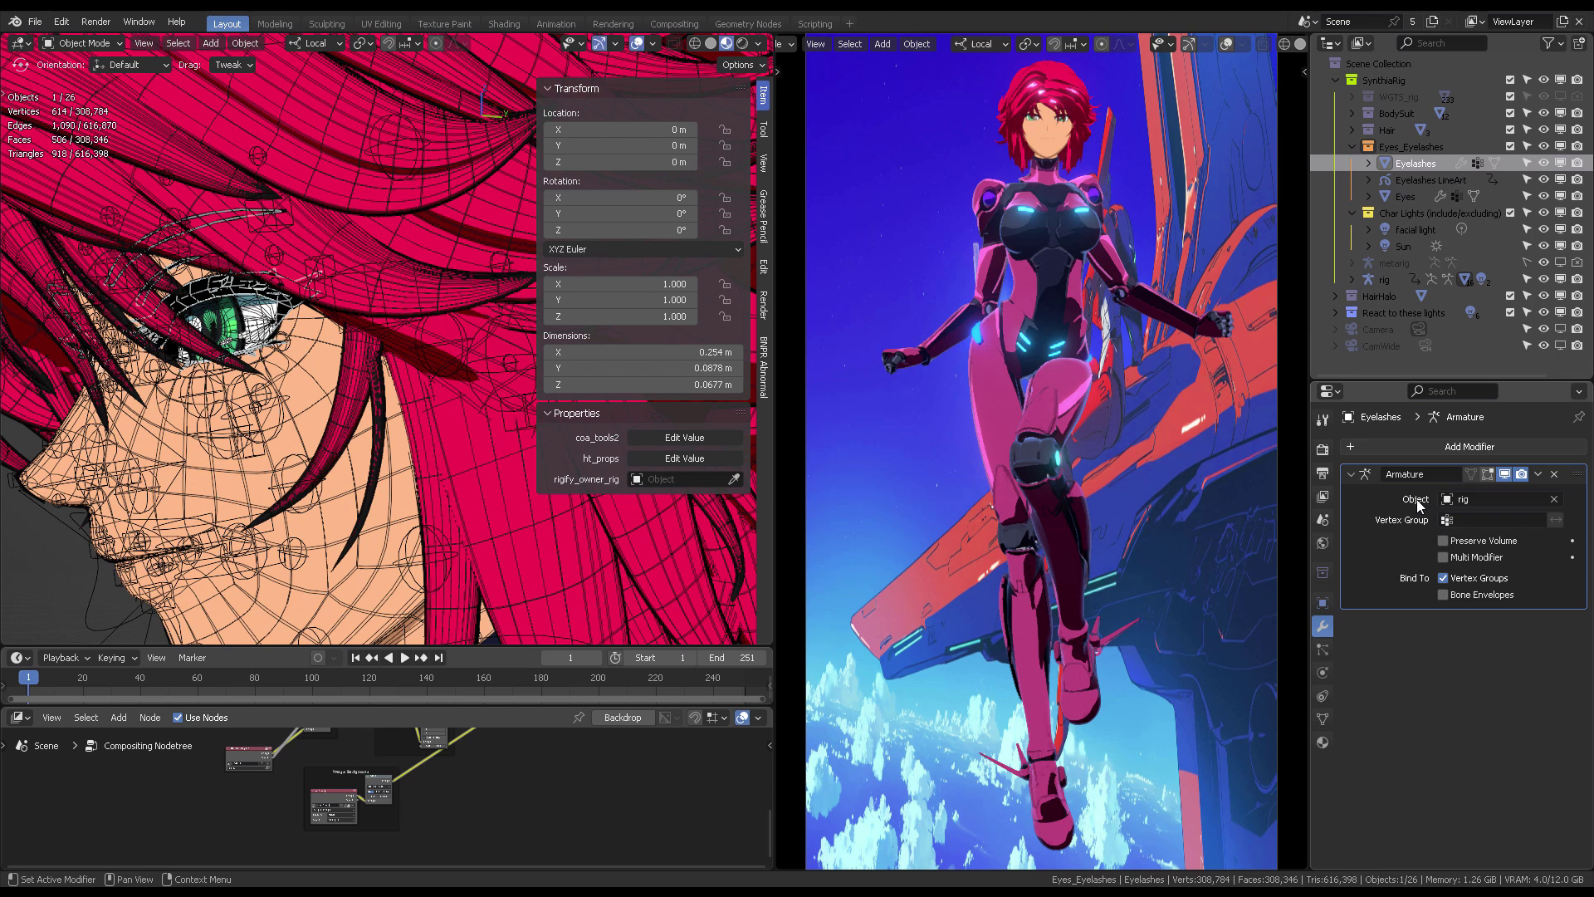
# Set the Eyelashes LineArt modifier's occlusion range End to 5 and hide the overlays to check the lines over the hair
pyautogui.click(1407, 182)
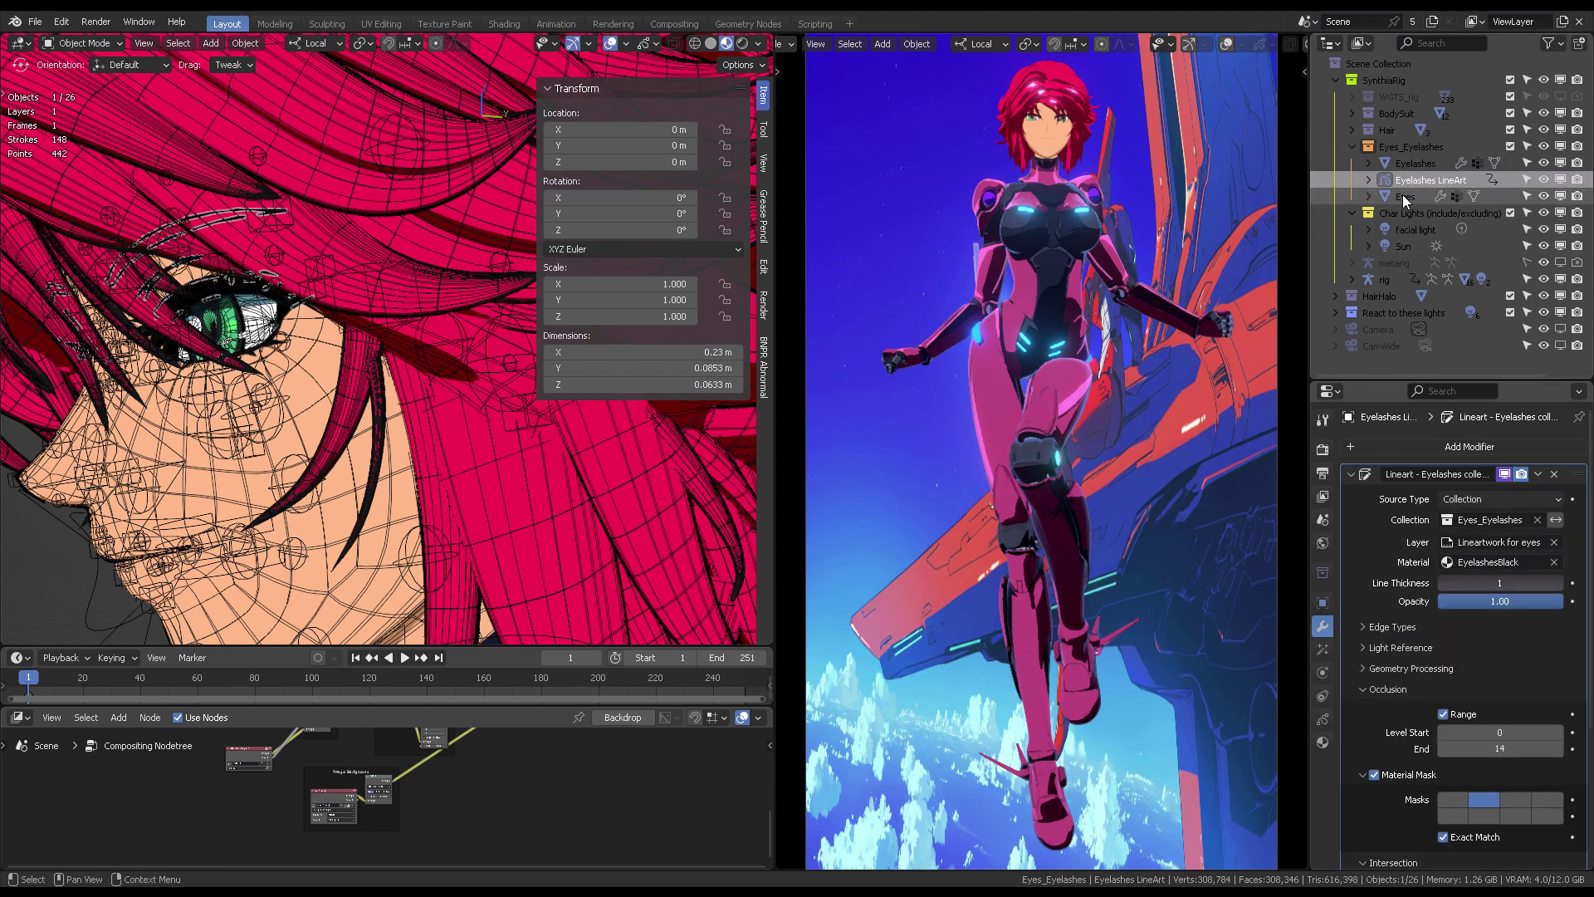
pyautogui.scroll(-6, 1401, 822)
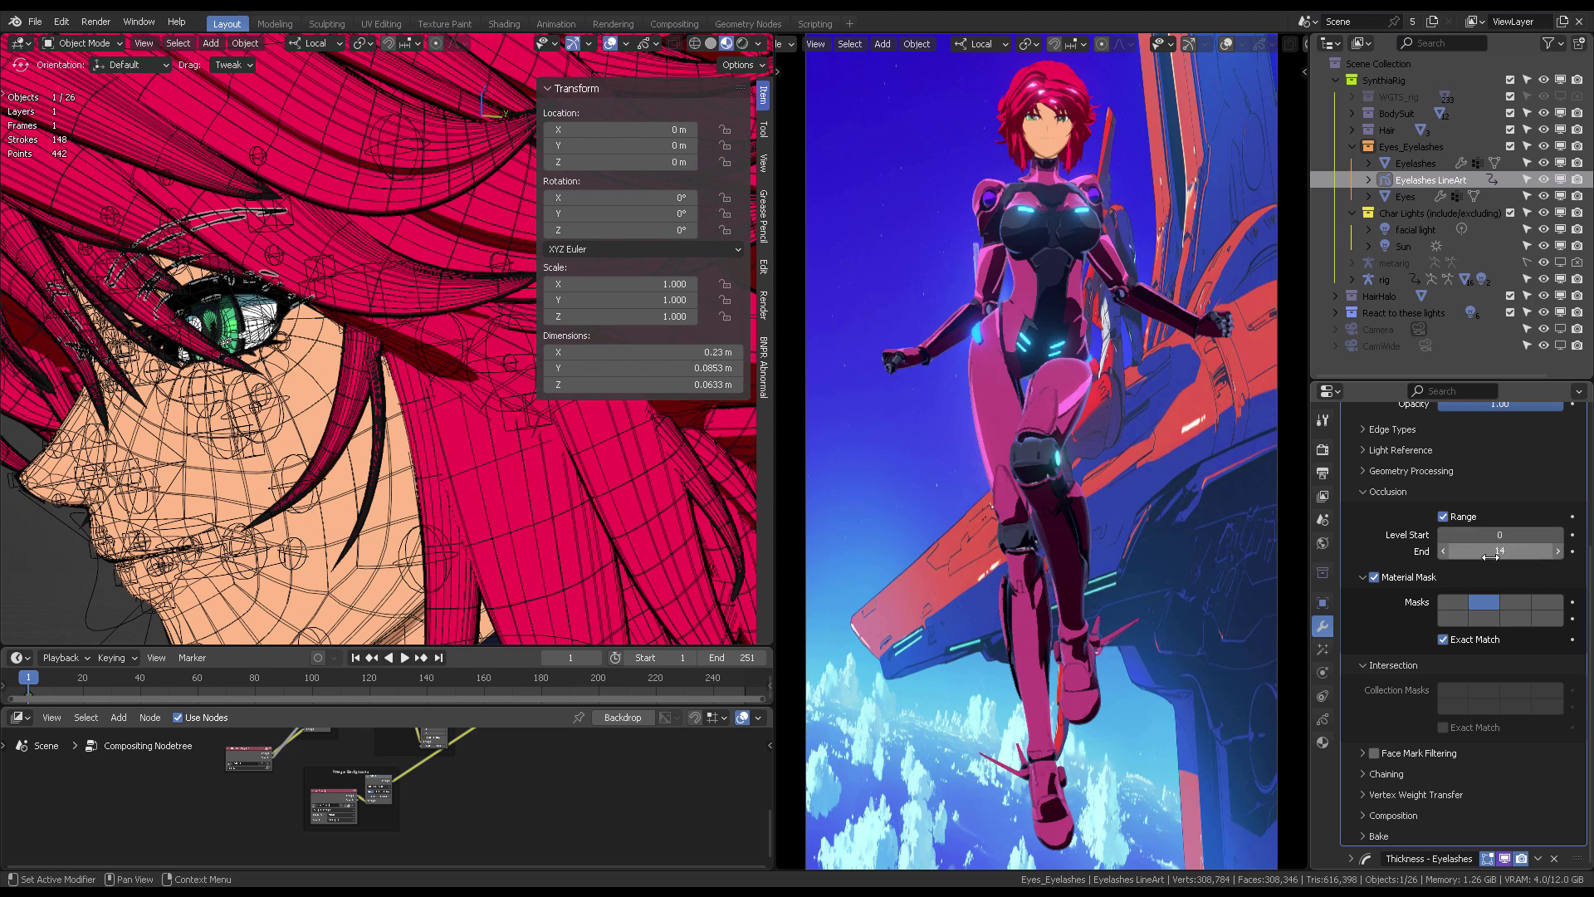
pyautogui.click(1445, 551)
pyautogui.click(1445, 550)
pyautogui.click(1445, 551)
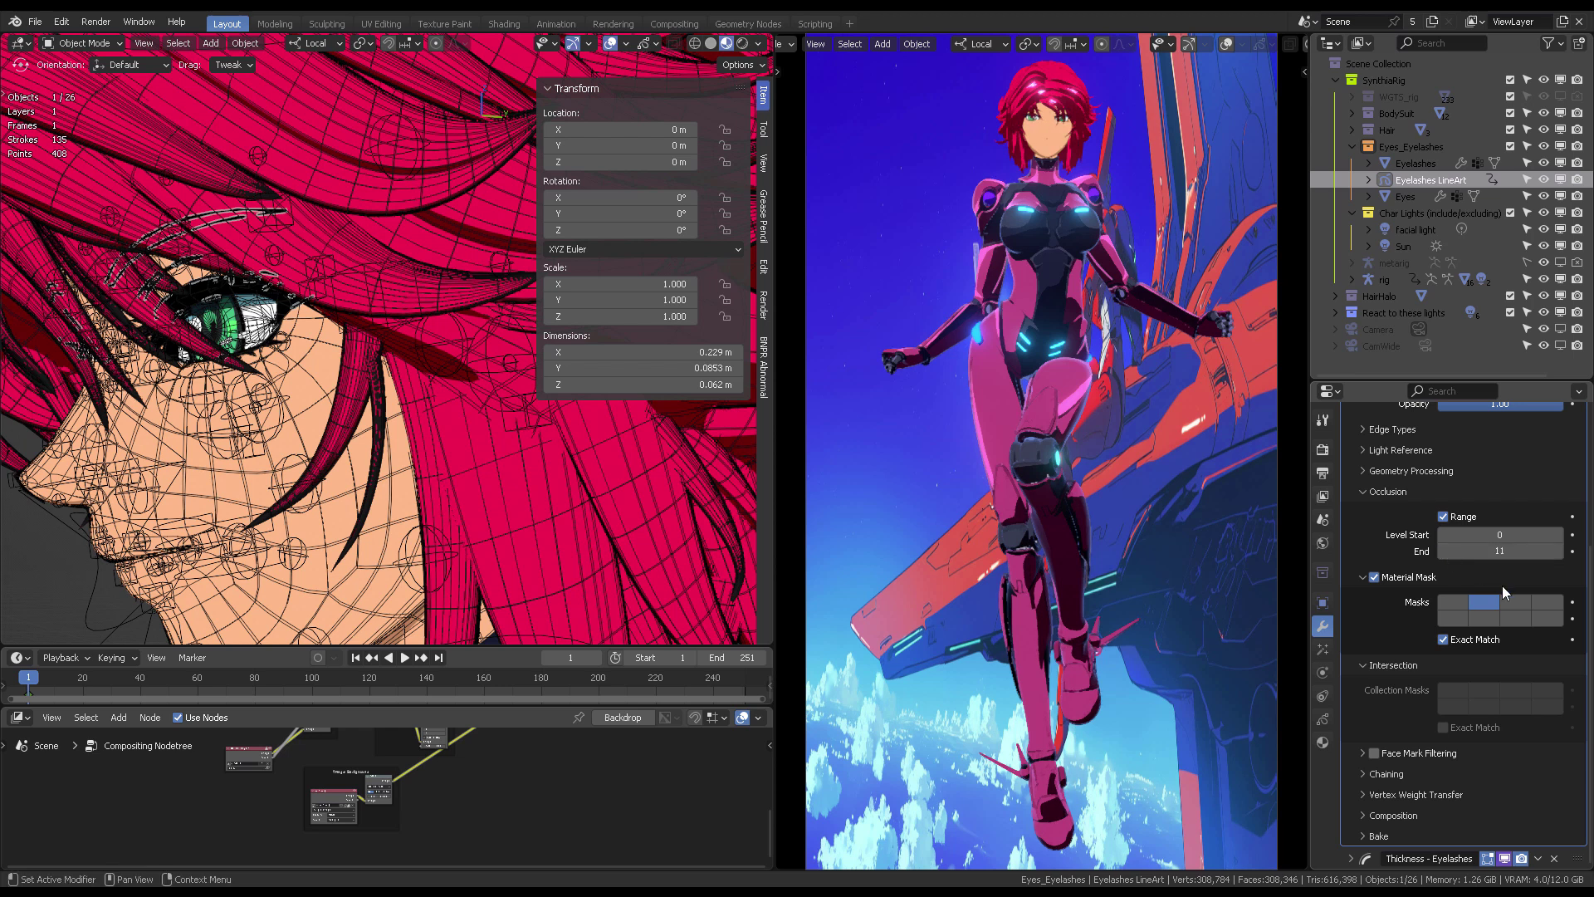
pyautogui.click(1445, 550)
pyautogui.click(1499, 550)
pyautogui.write('5')
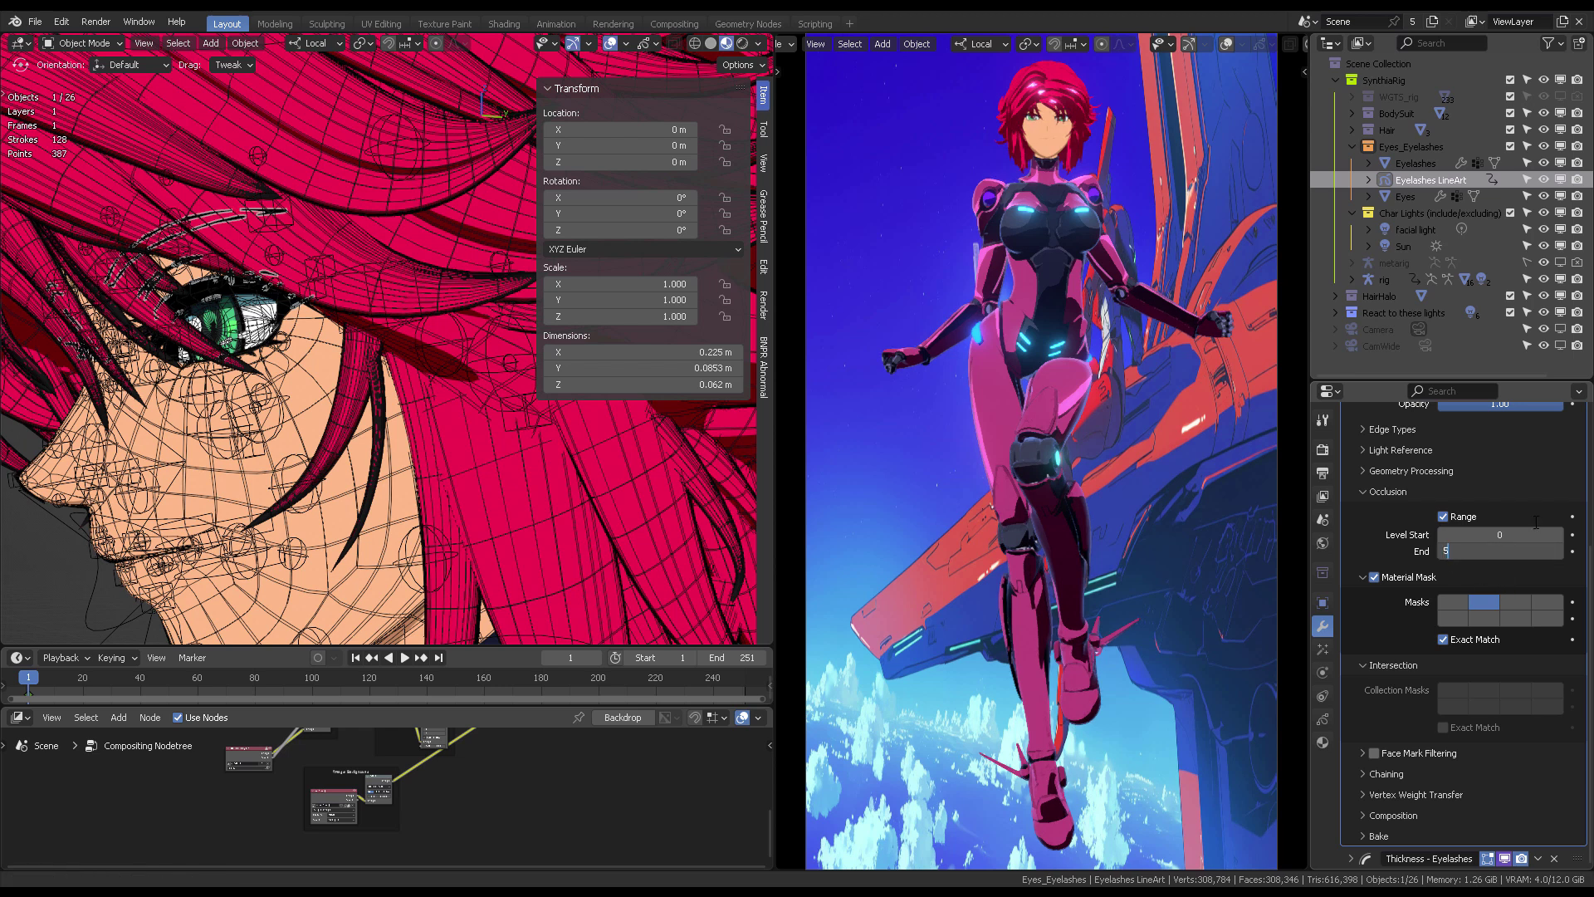
pyautogui.press('Return')
pyautogui.moveTo(297, 285); pyautogui.dragTo(312, 286, button='middle')
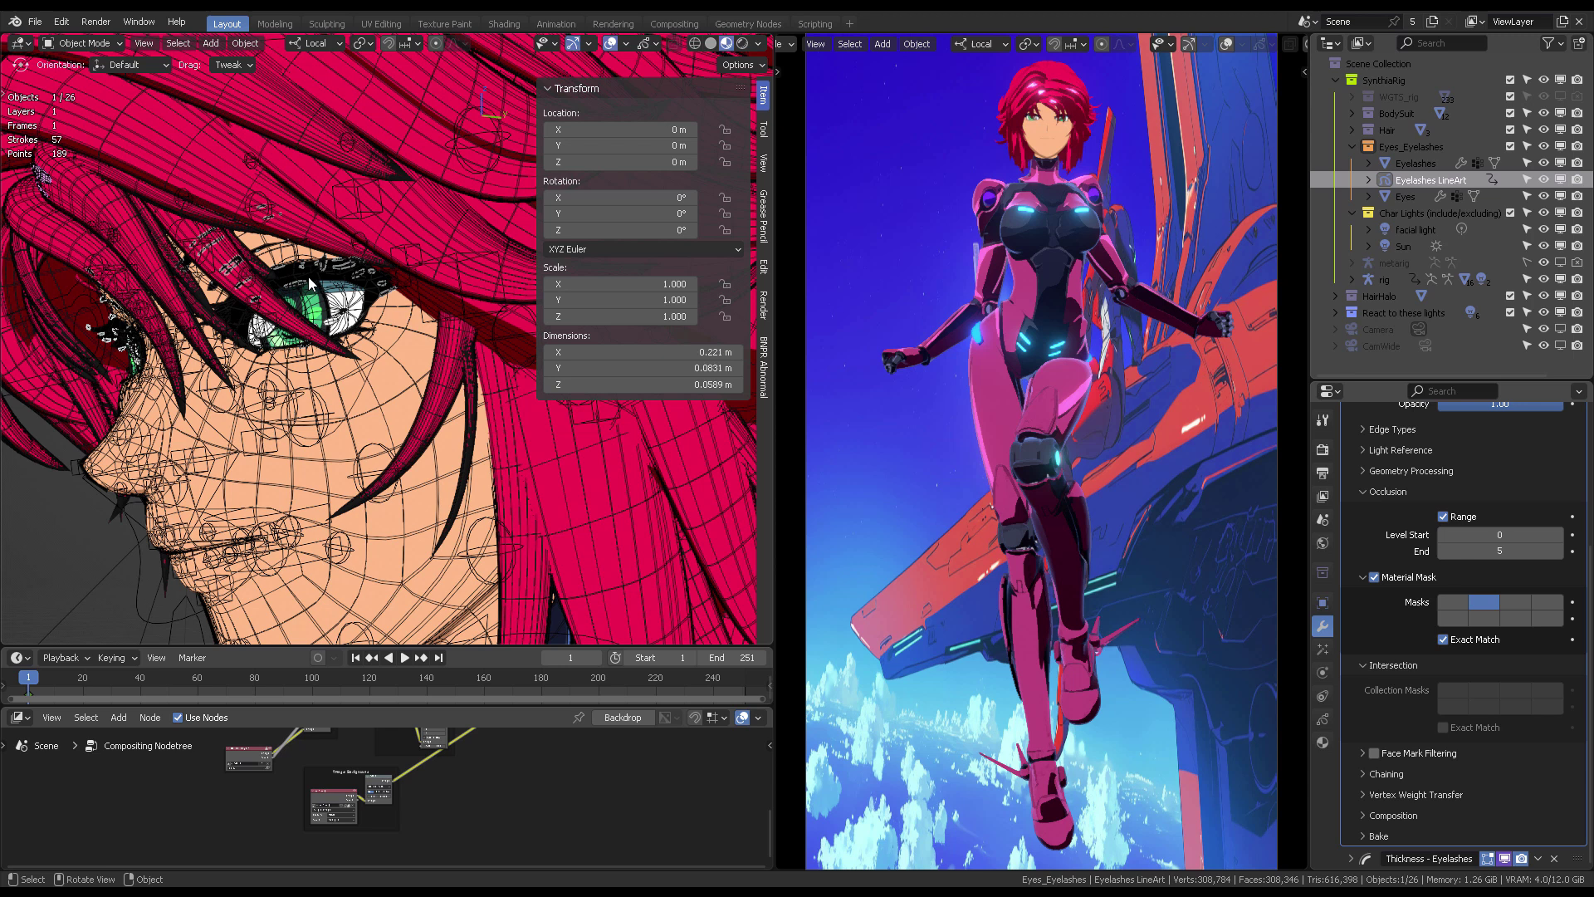
pyautogui.click(610, 43)
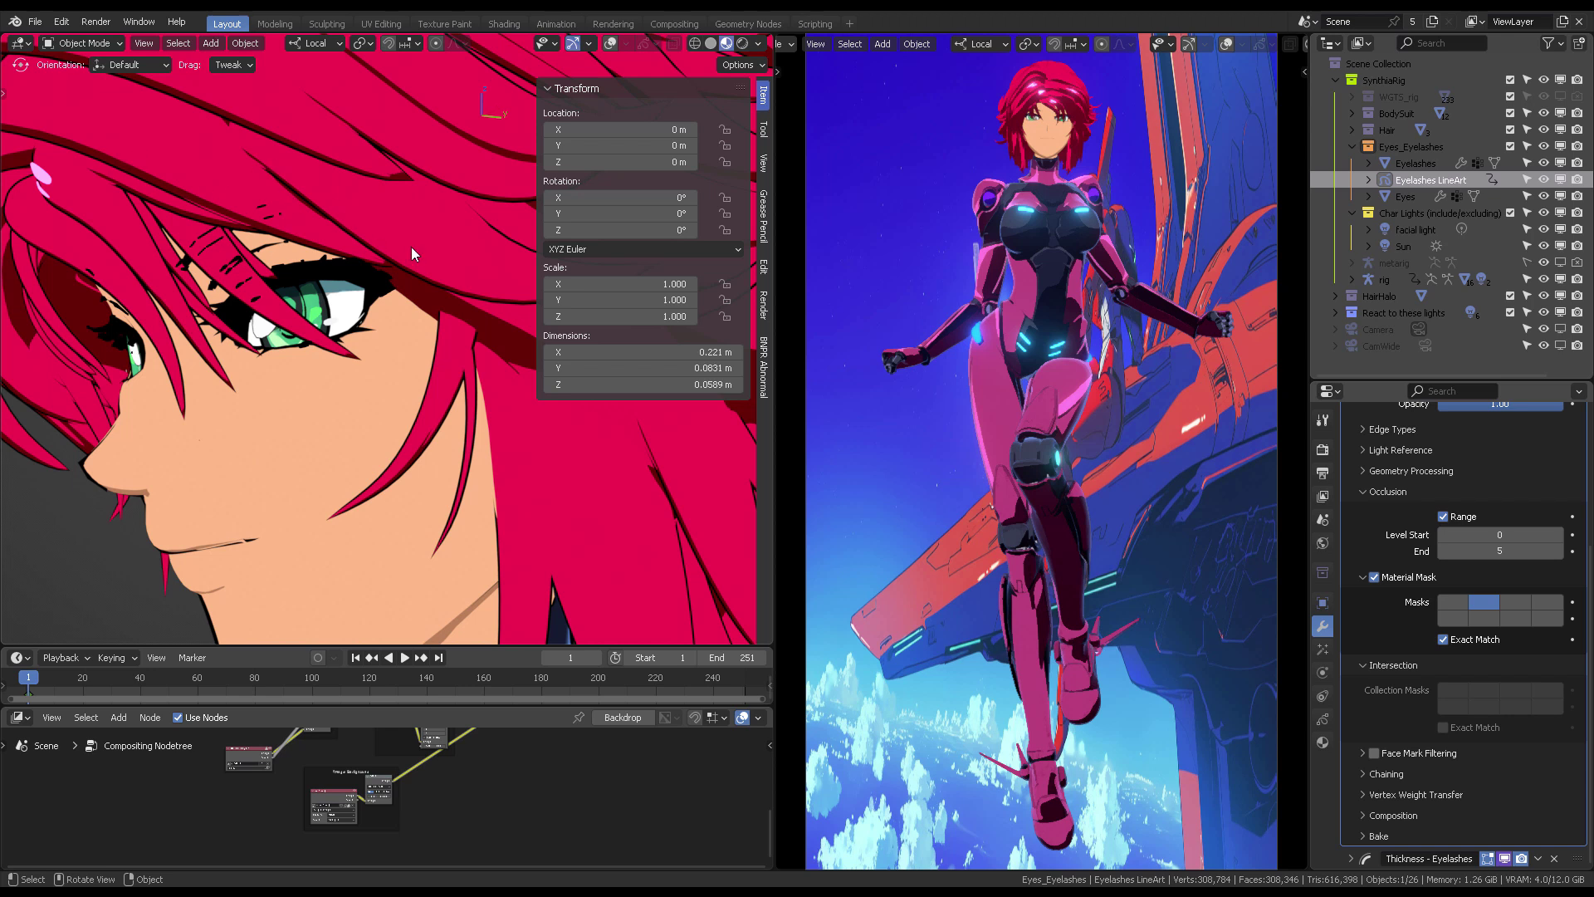
# Set the Eyelashes LineArt modifier's occlusion range End to 14
pyautogui.click(1499, 551)
pyautogui.write('14')
pyautogui.press('Return')
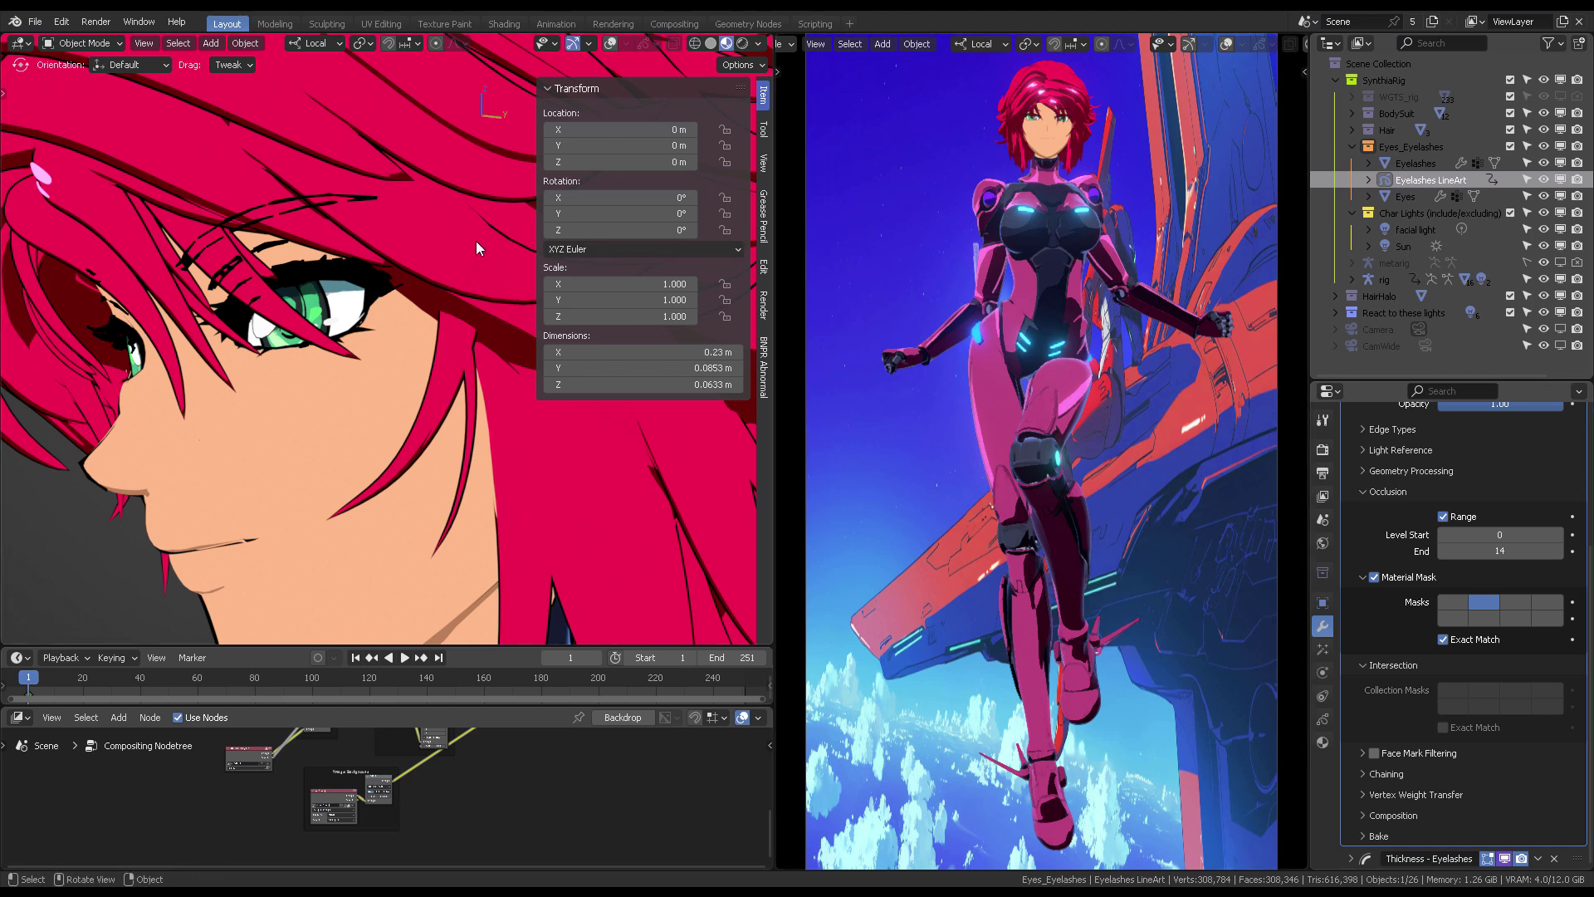
# Show the overlays again and select the rig, with the character's body and the rig's custom properties in view
pyautogui.press('n')
pyautogui.press('KP_0')
pyautogui.click(505, 267)
pyautogui.moveTo(505, 267); pyautogui.dragTo(616, 231, button='middle')
pyautogui.press('n')
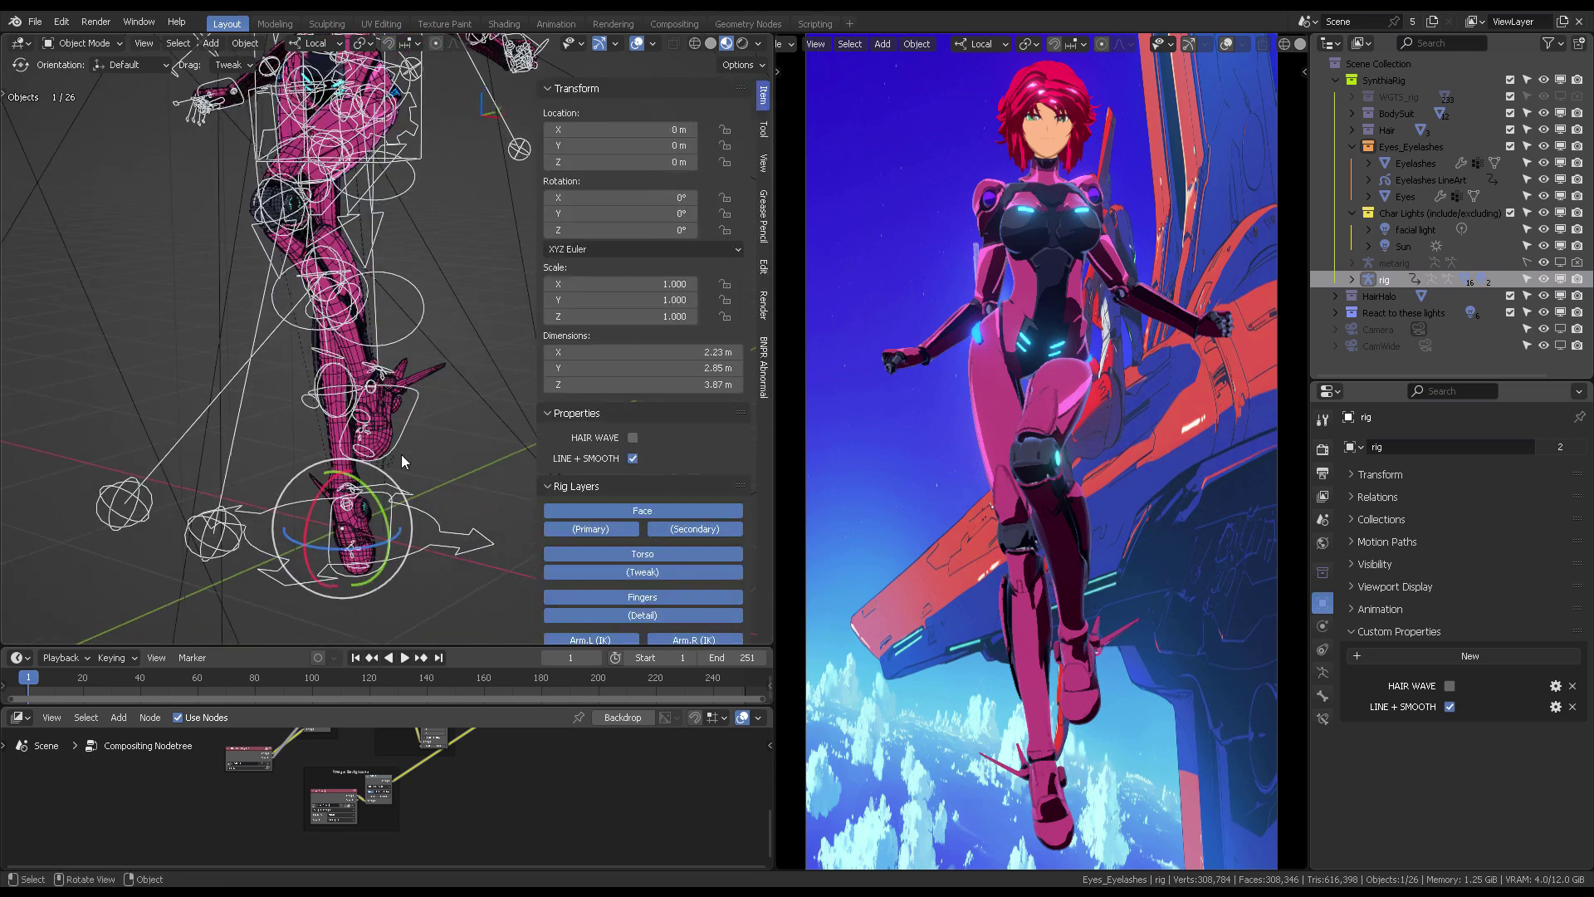
pyautogui.keyDown('shift'); pyautogui.moveTo(382, 232); pyautogui.dragTo(593, 461, button='middle'); pyautogui.keyUp('shift')
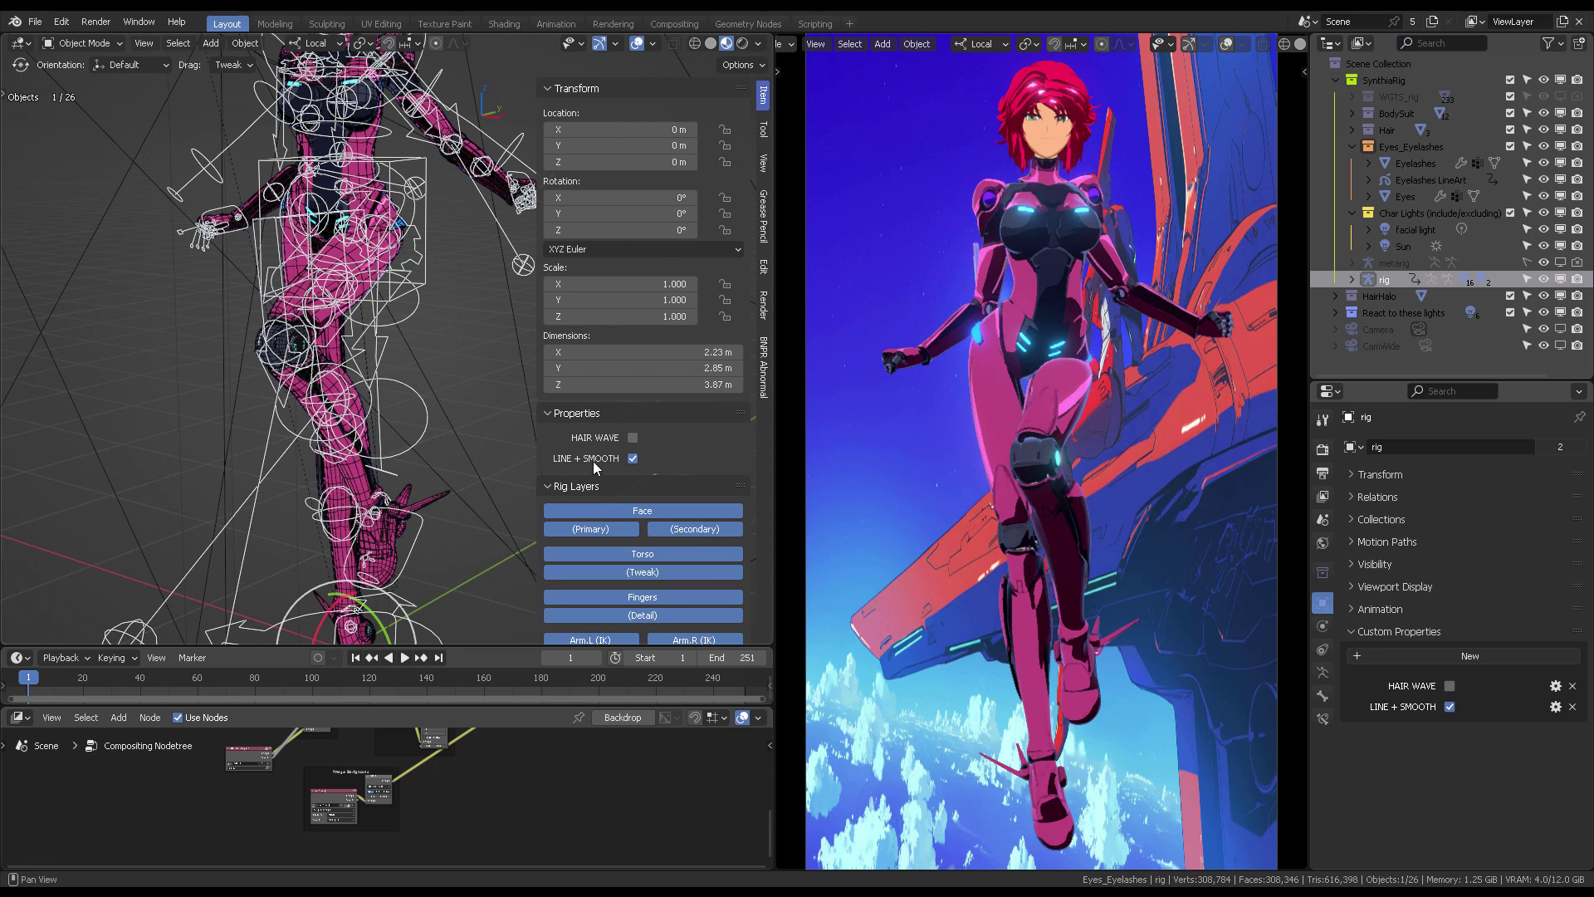
# Disable the rig's LINE + SMOOTH property while staying in Object Mode
pyautogui.click(83, 44)
pyautogui.click(88, 65)
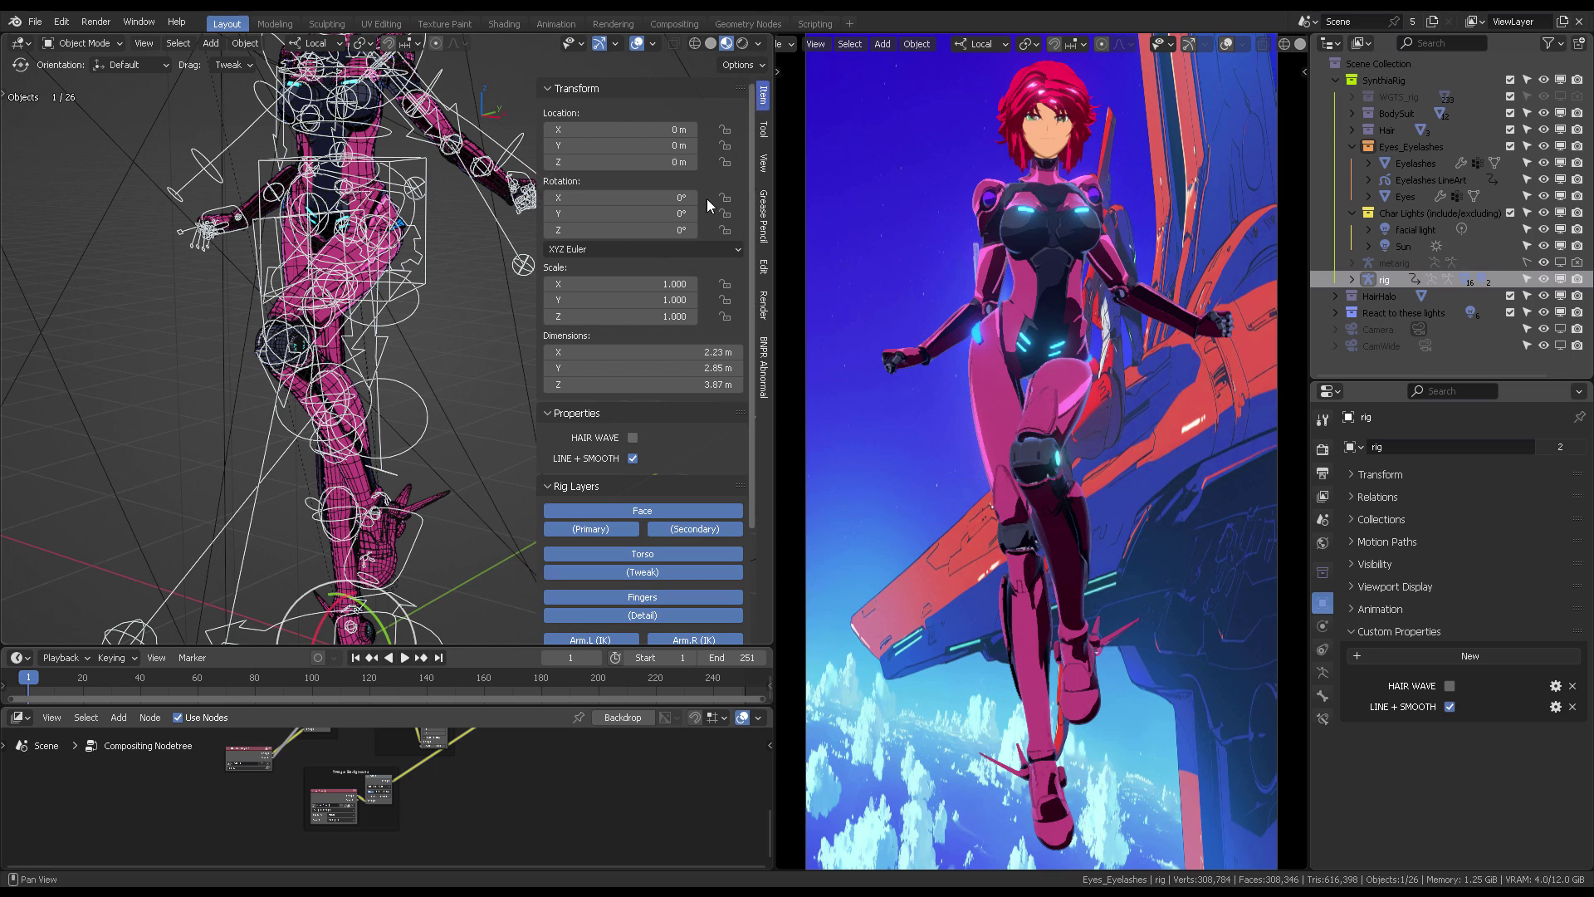
pyautogui.scroll(-4, 635, 407)
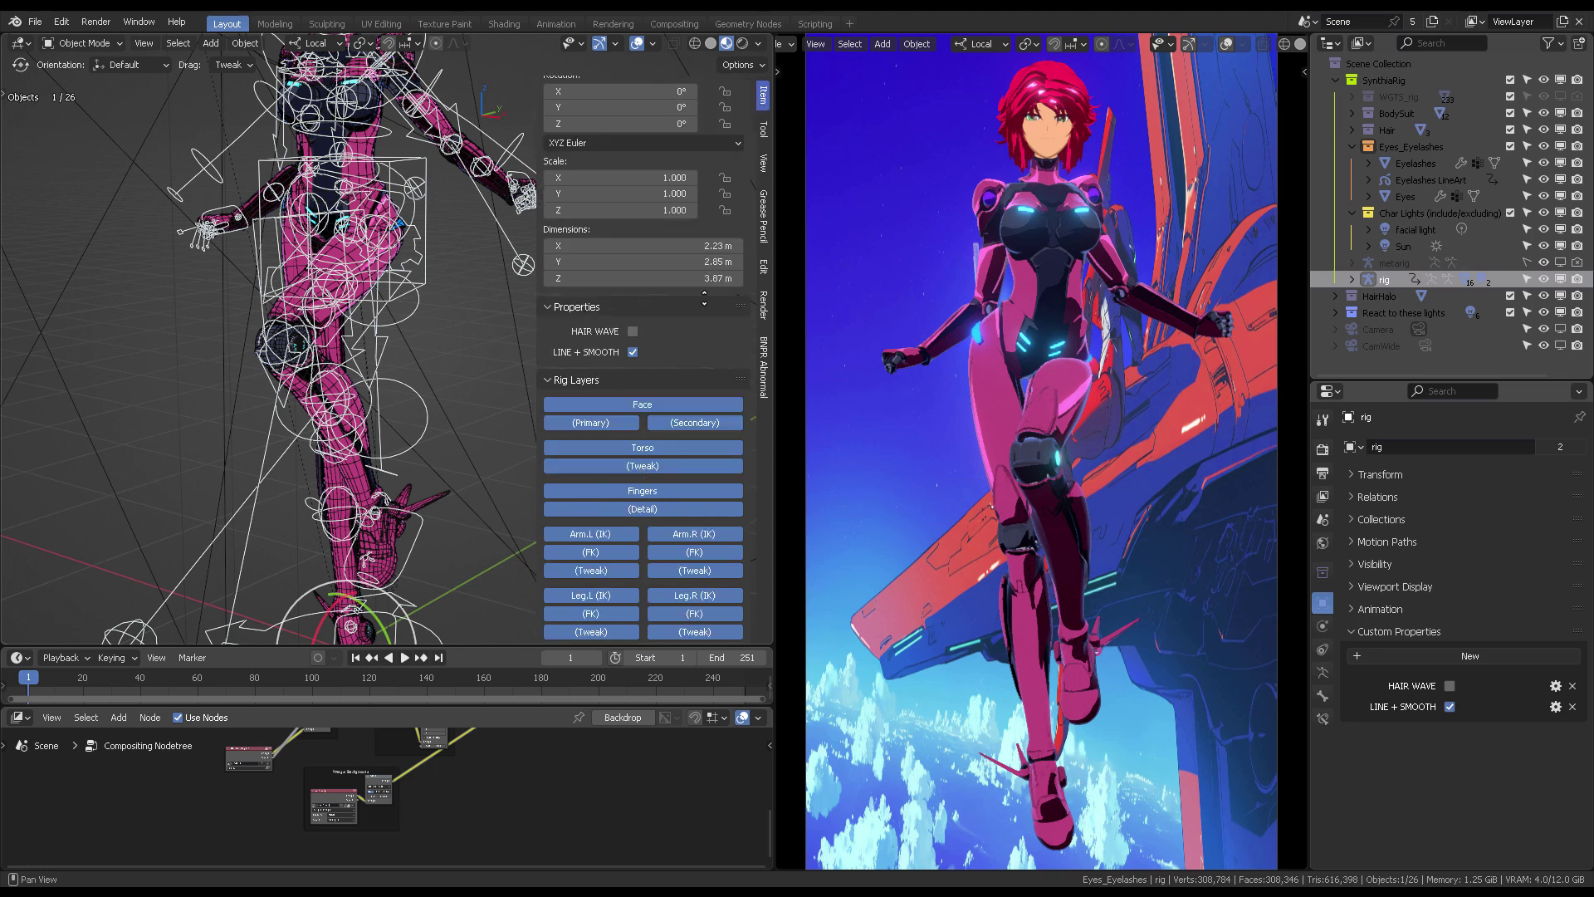
pyautogui.scroll(3, 661, 314)
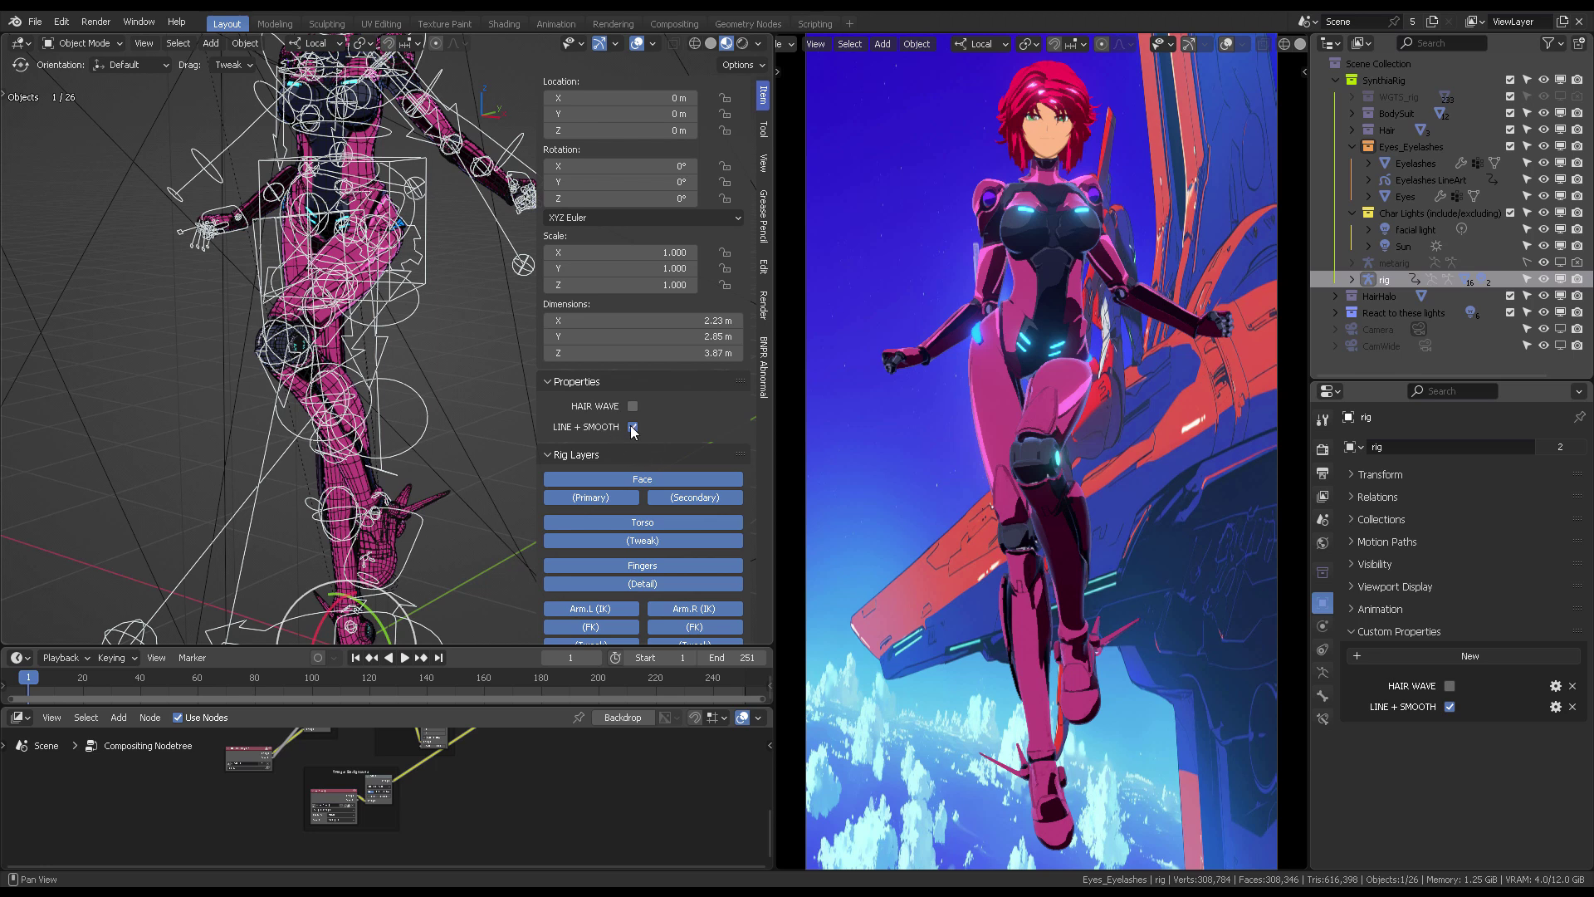
pyautogui.click(633, 428)
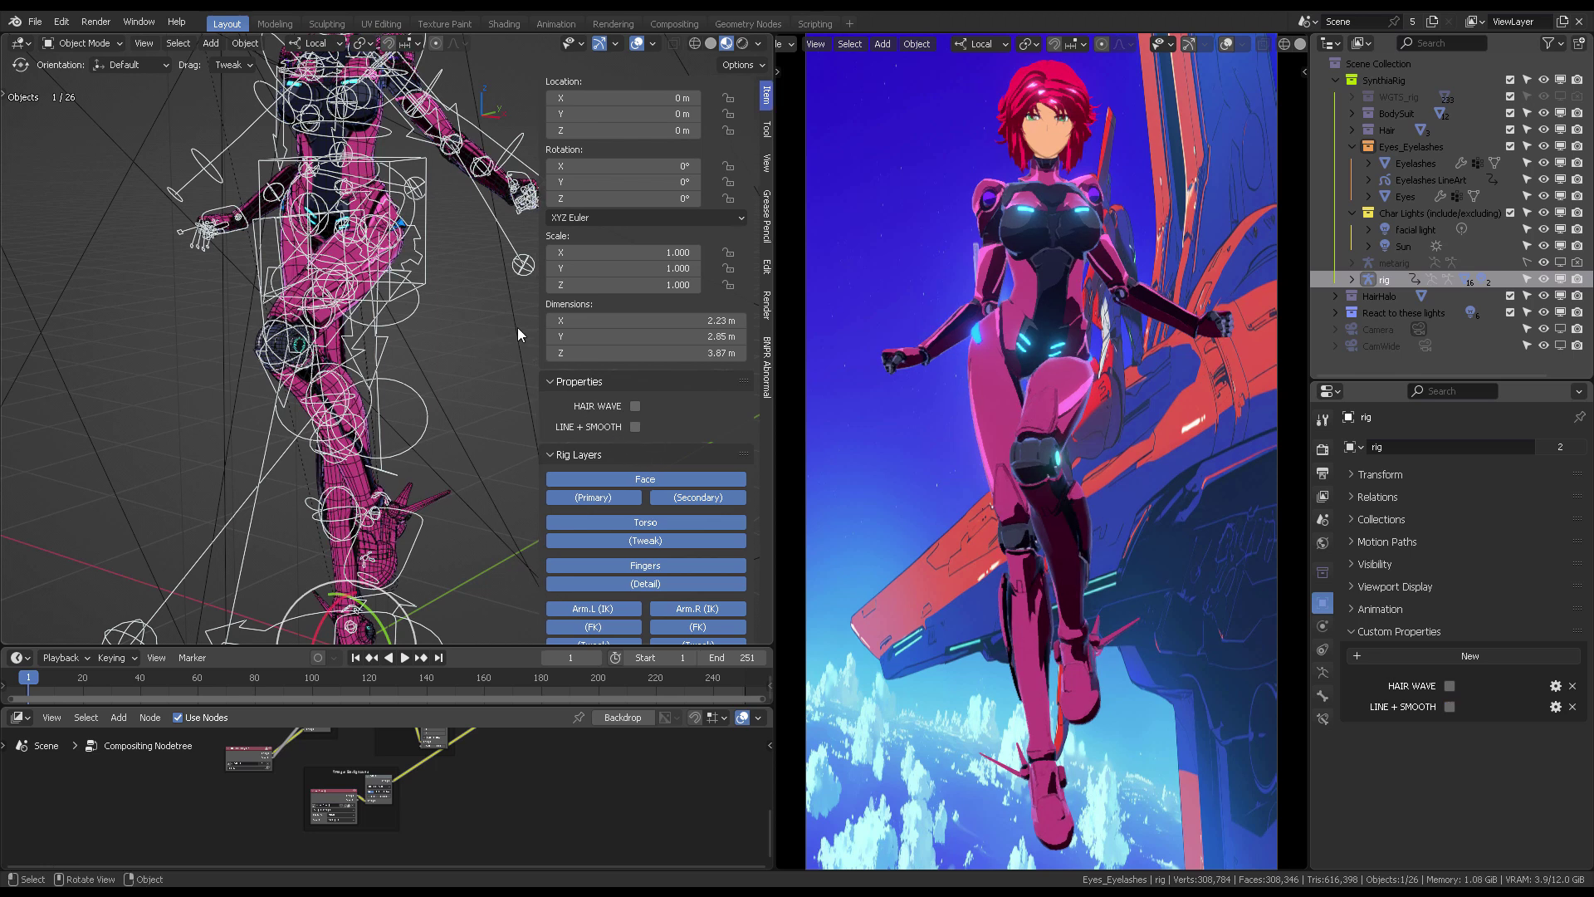
# Hide the sidebar and switch the rig to Pose Mode, with the full character and pose library in view
pyautogui.press('n')
pyautogui.moveTo(516, 327); pyautogui.dragTo(645, 352, button='middle')
pyautogui.moveTo(526, 241); pyautogui.dragTo(536, 292, button='middle')
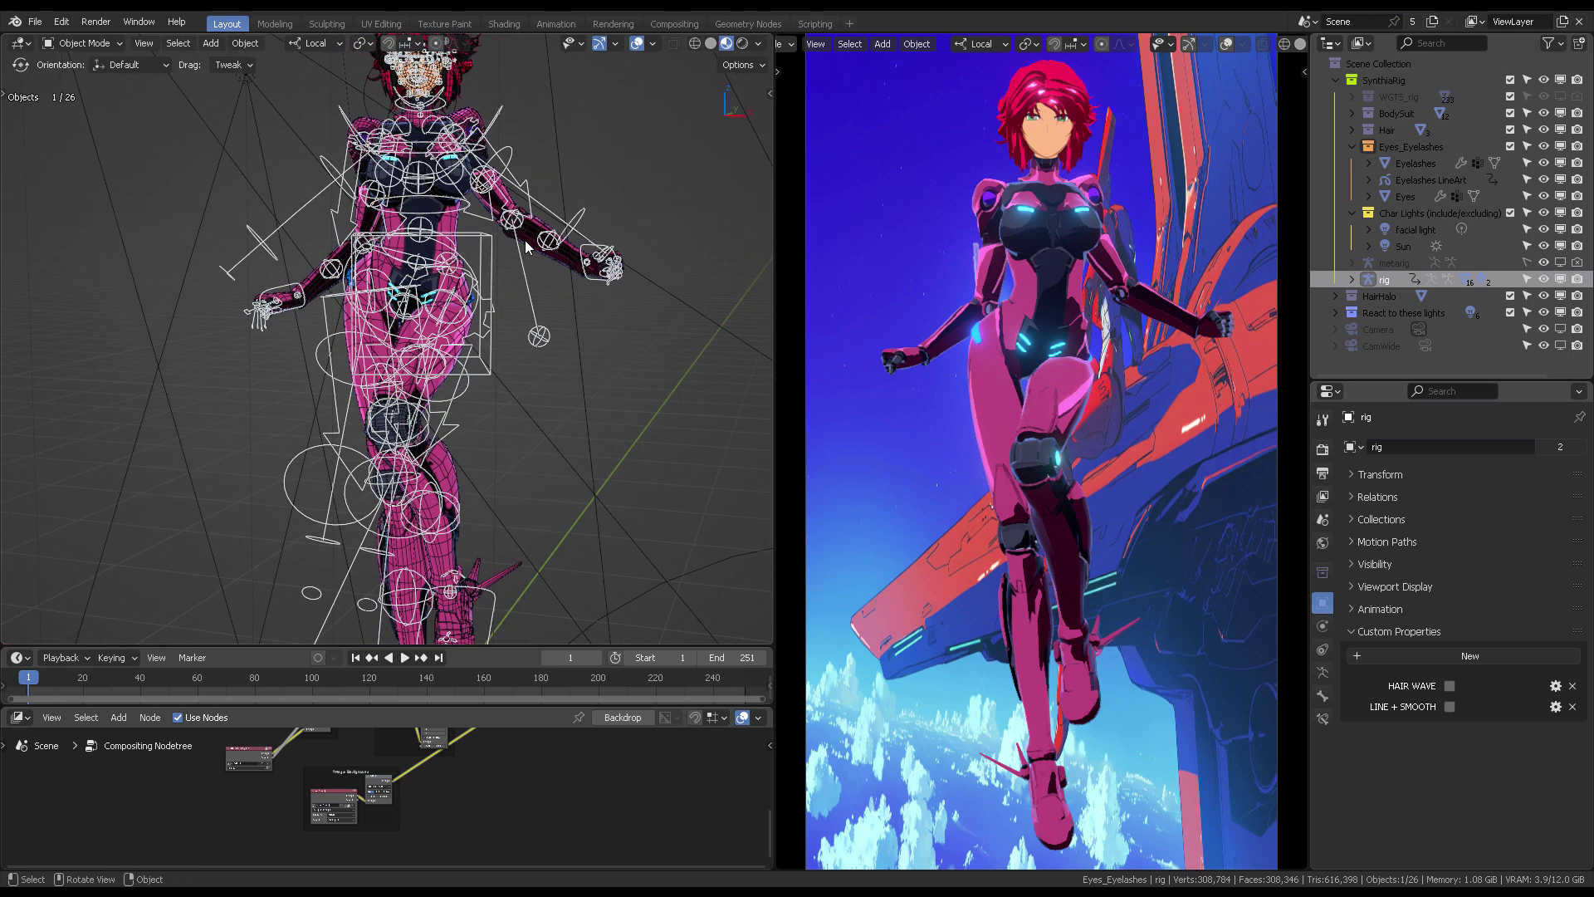
pyautogui.hotkey('ctrl', 'Tab')
pyautogui.click(531, 333)
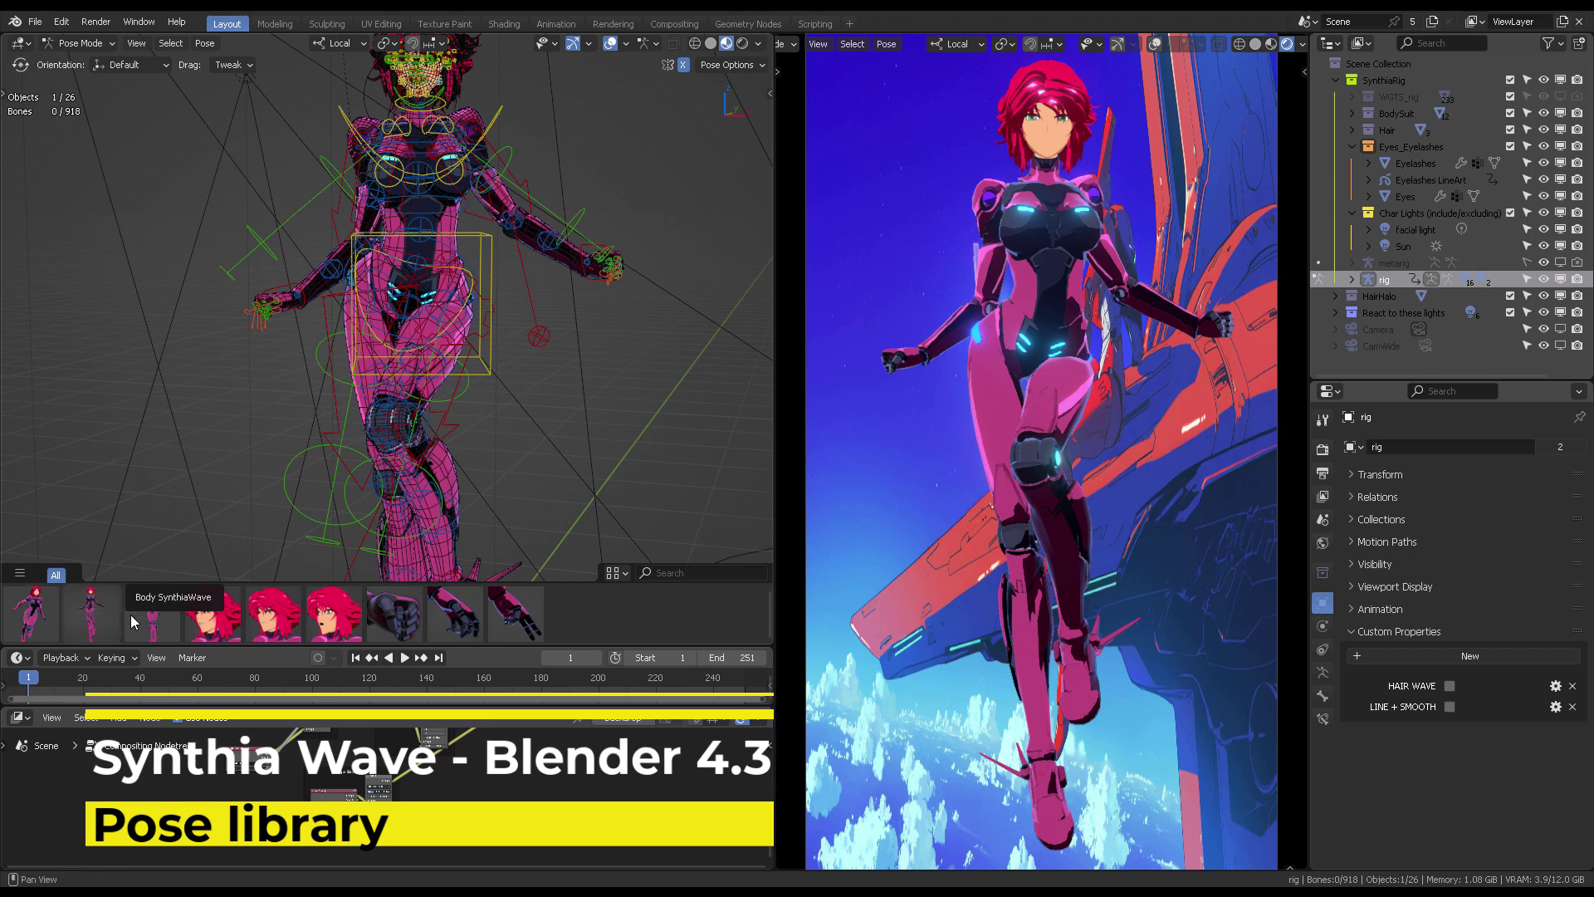
pyautogui.moveTo(485, 365)
pyautogui.mouseDown(button='middle')
pyautogui.moveTo(504, 394)
pyautogui.moveTo(503, 360)
pyautogui.mouseUp(button='middle')
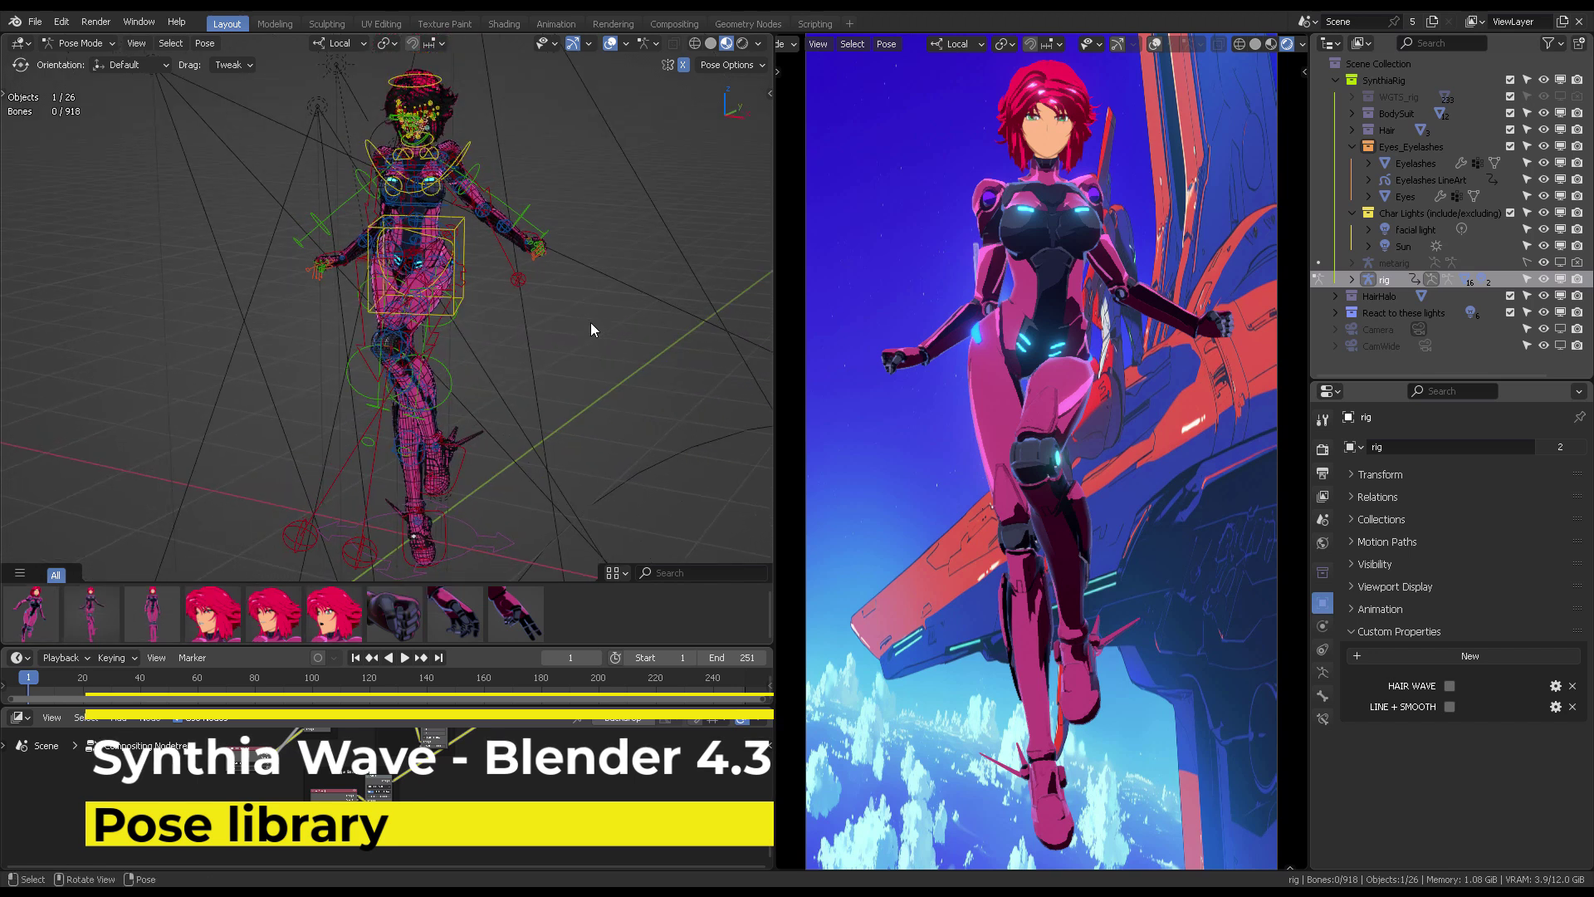
# Clear the location, rotation and scale of all the rig's visible bones, then deselect them
pyautogui.press('a')
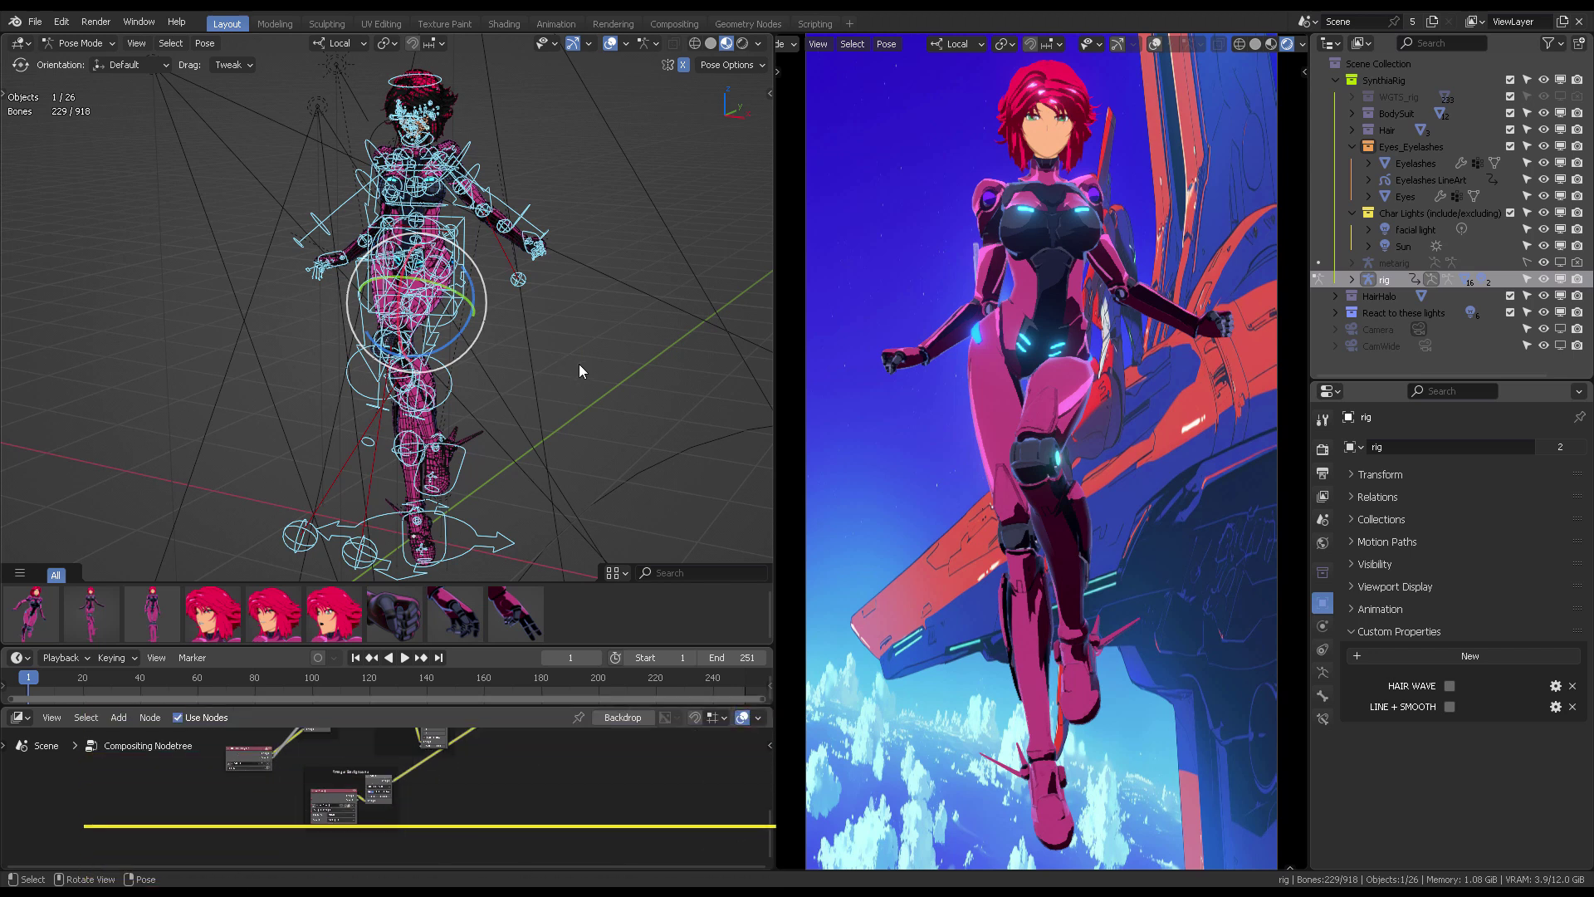
pyautogui.hotkey('alt', 'g')
pyautogui.hotkey('alt', 'r')
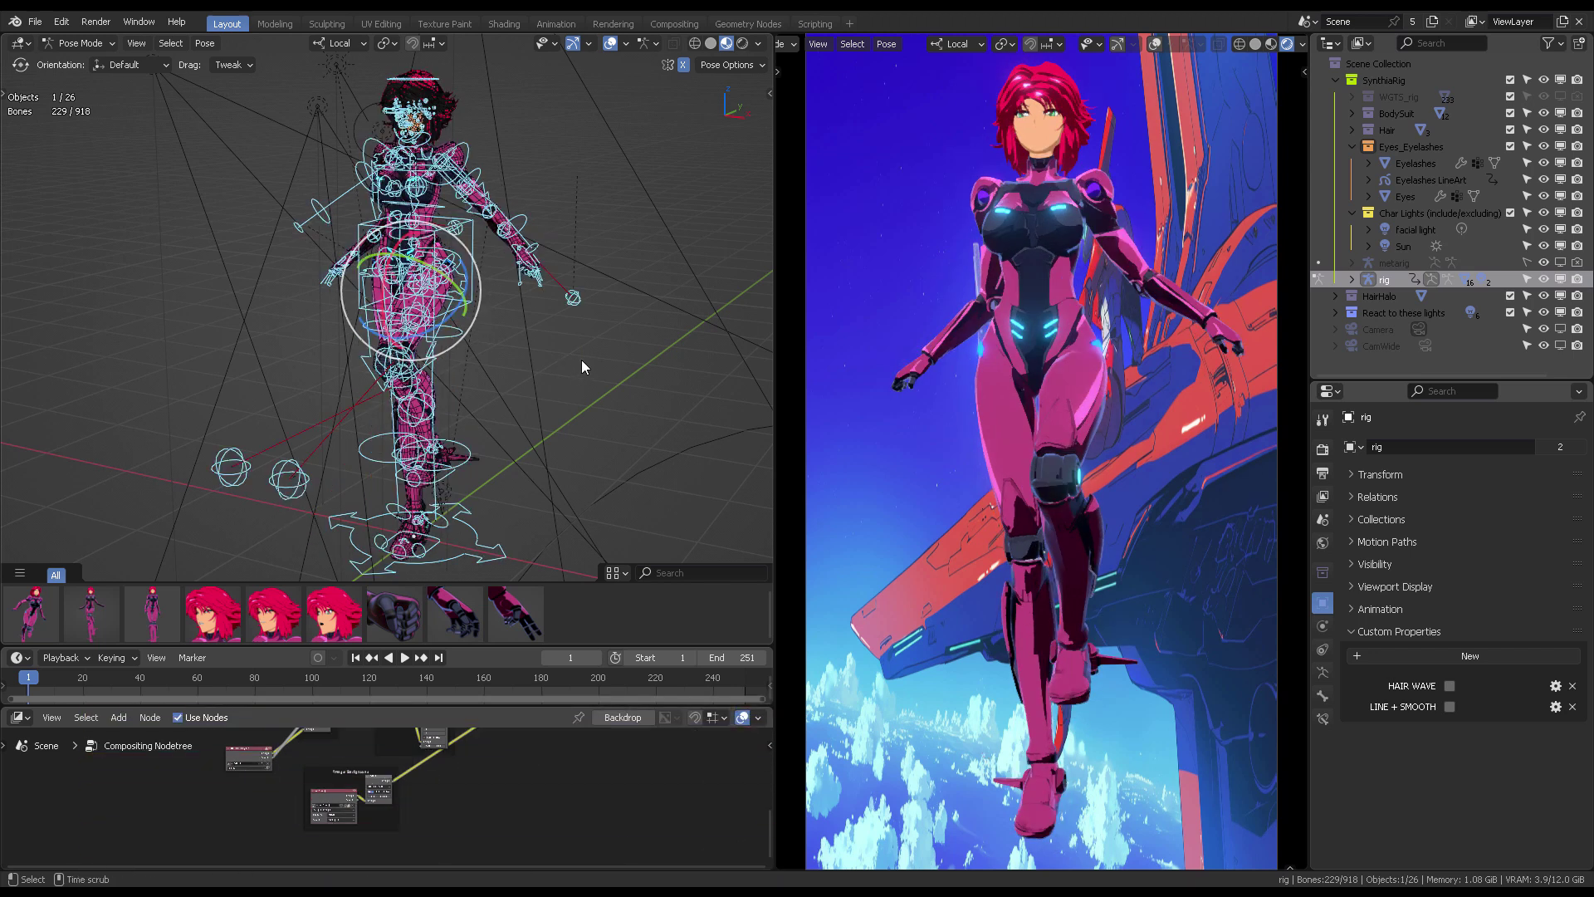
pyautogui.hotkey('alt', 's')
pyautogui.hotkey('alt', 'a')
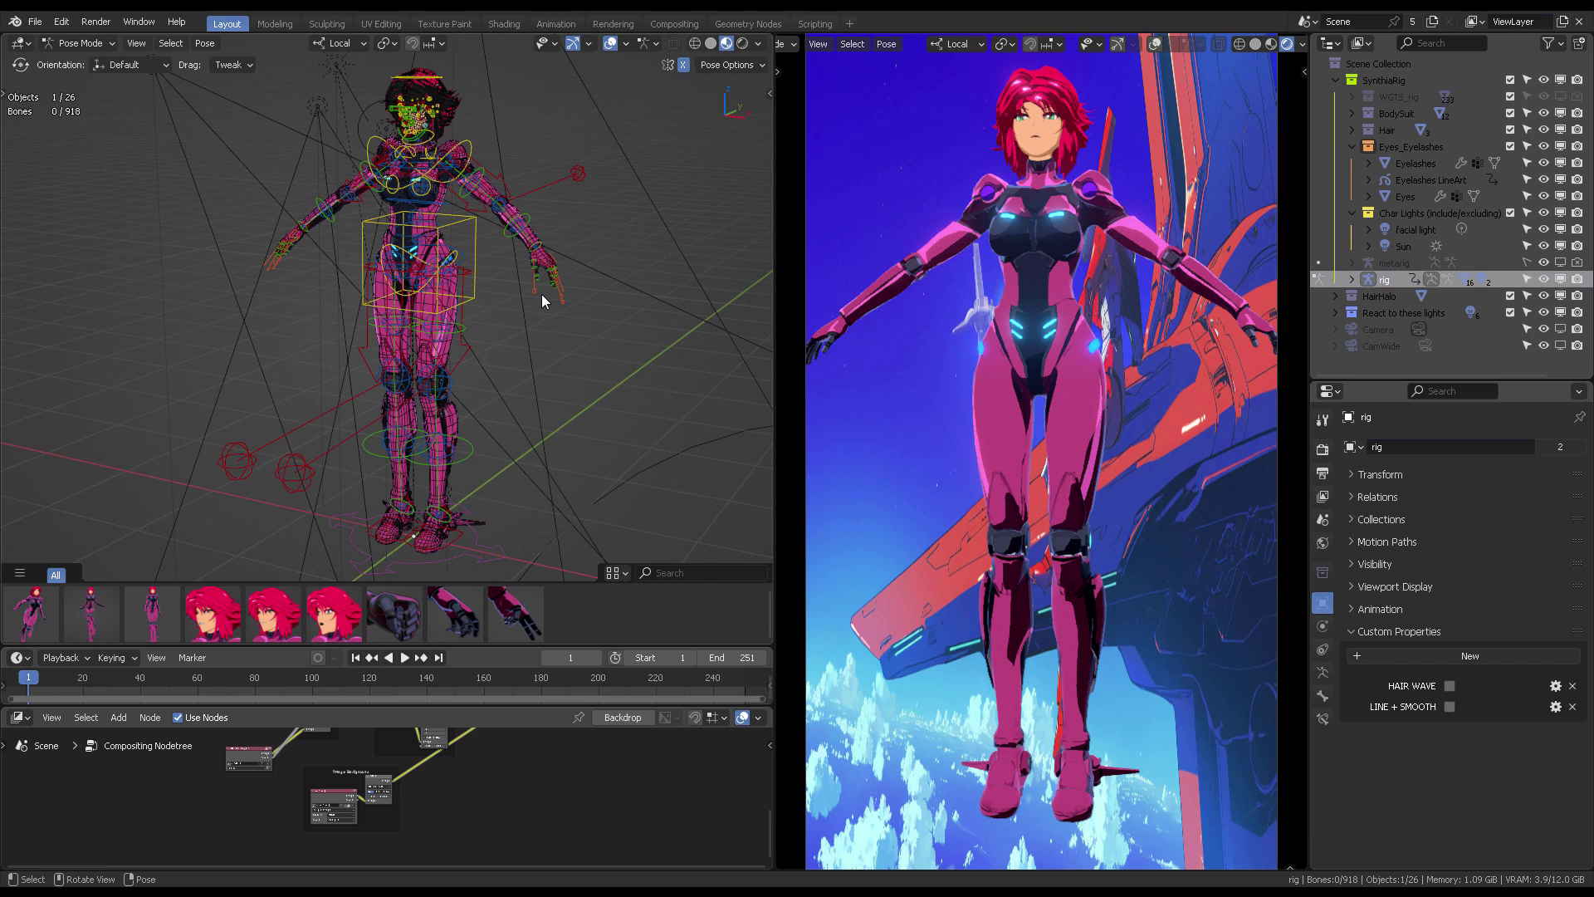
# Try applying the closed-fist pose from the pose library to the character's right hand, and undo it
pyautogui.moveTo(547, 264); pyautogui.dragTo(528, 388, button='middle')
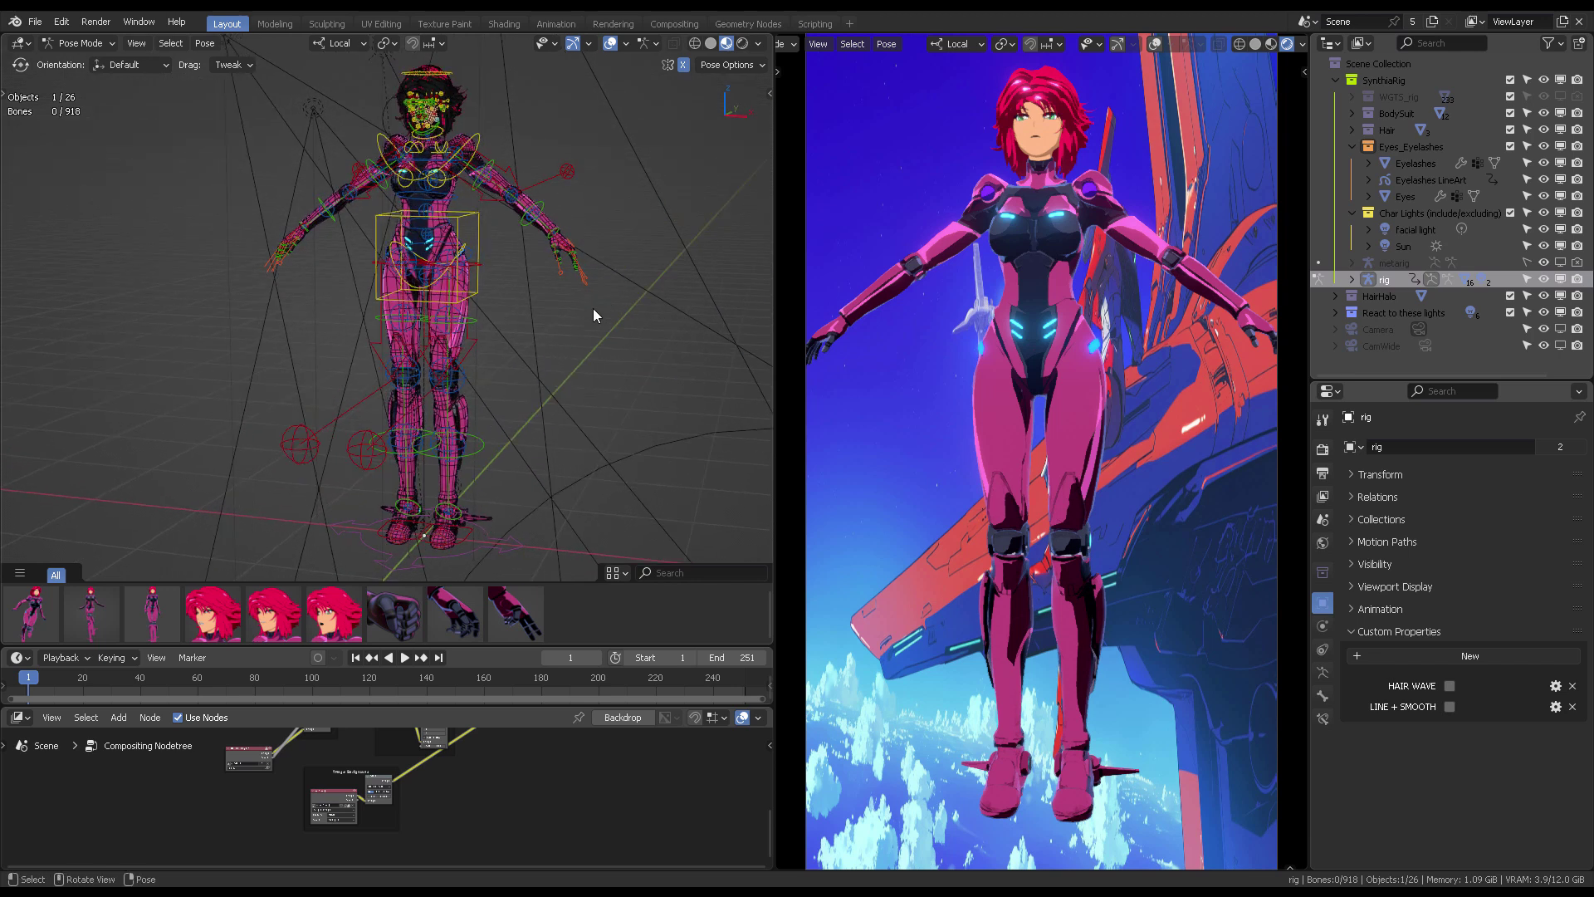
pyautogui.rightClick(397, 630)
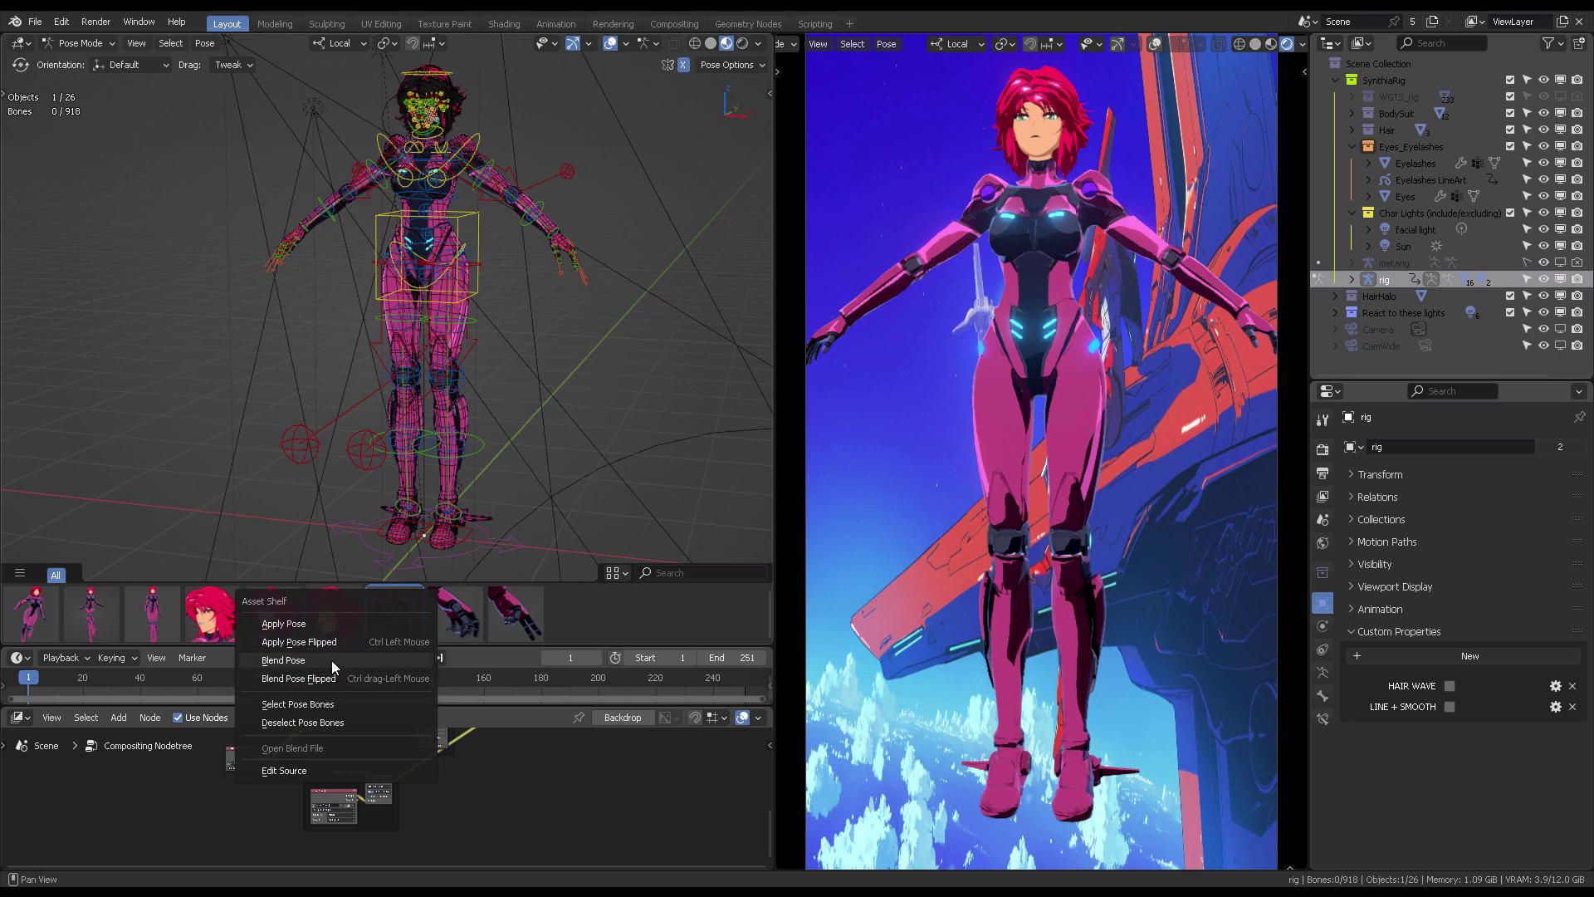
pyautogui.scroll(5, 629, 397)
pyautogui.keyDown('shift'); pyautogui.moveTo(672, 302); pyautogui.dragTo(590, 450, button='middle'); pyautogui.keyUp('shift')
pyautogui.scroll(2, 590, 450)
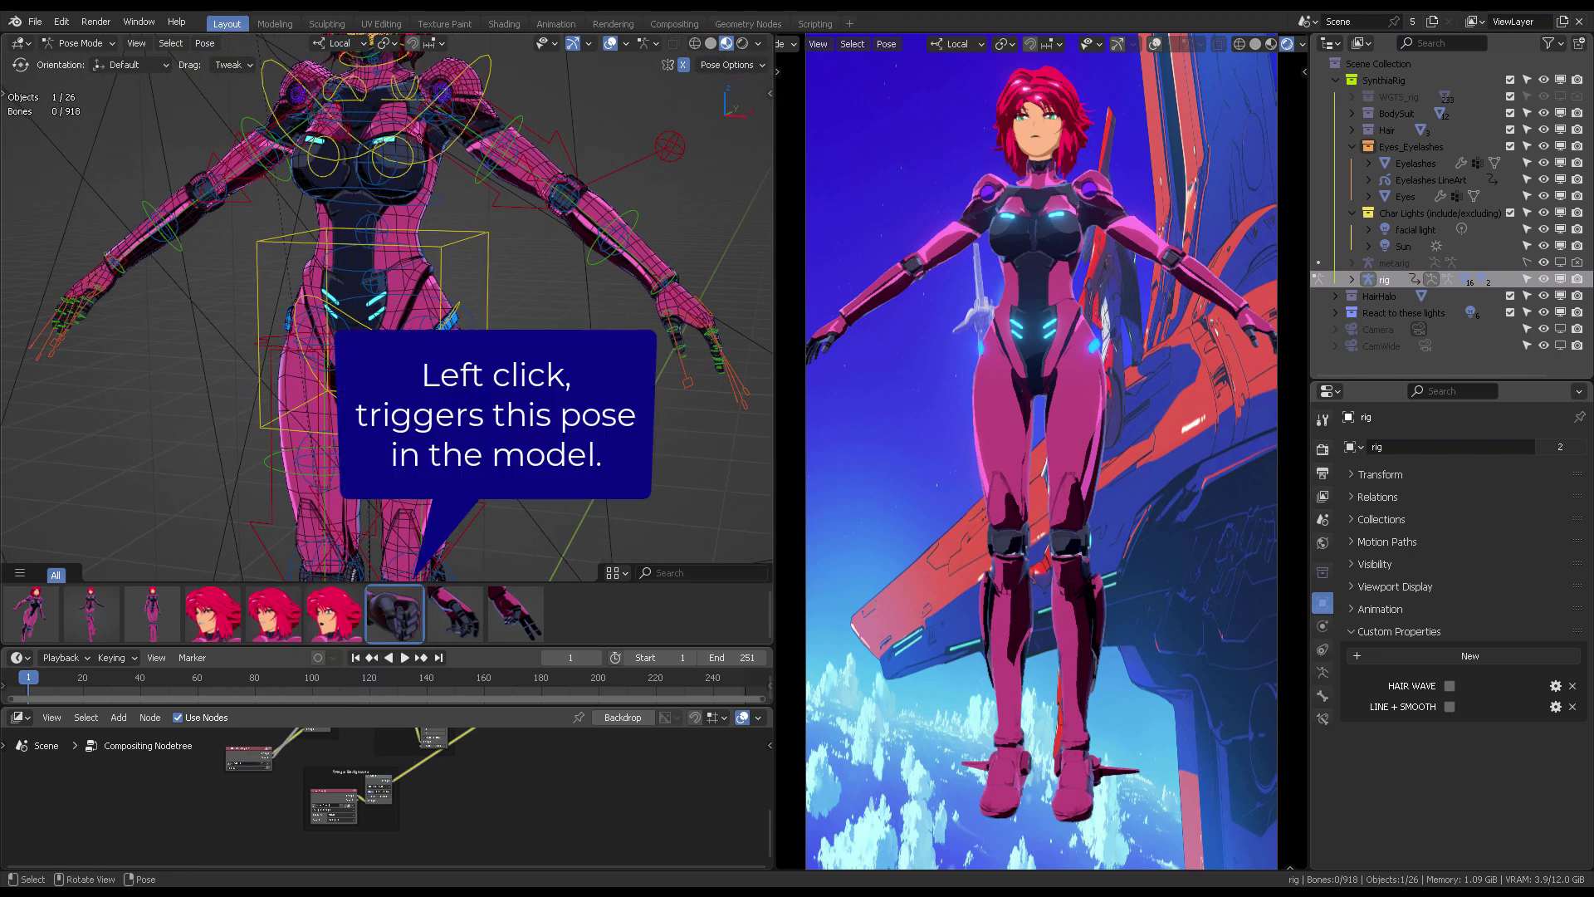
pyautogui.click(401, 621)
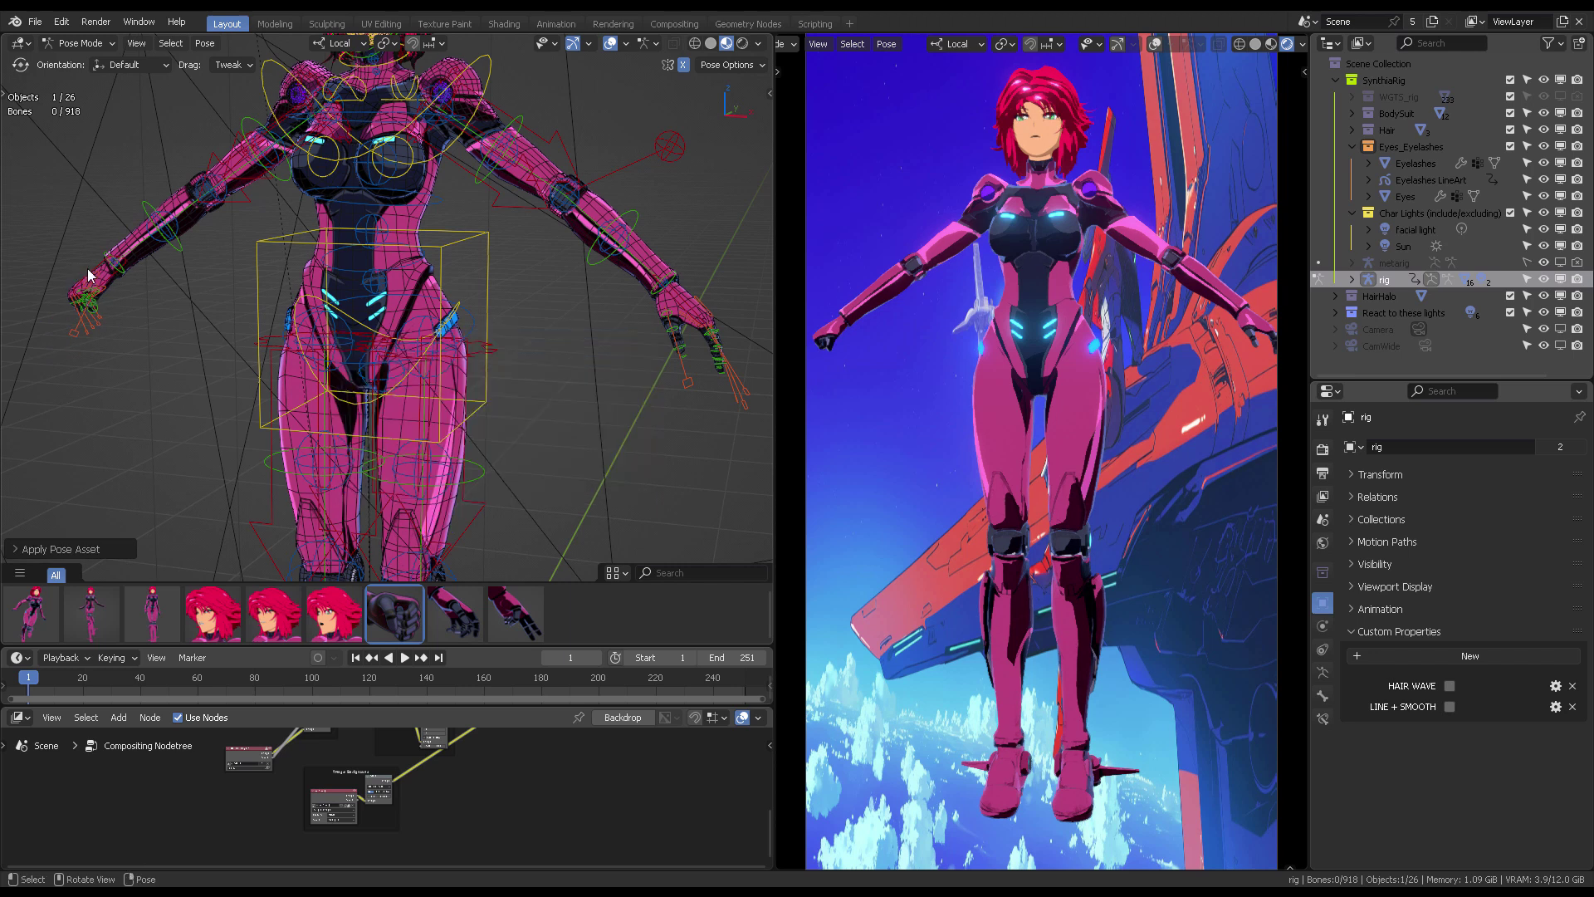
pyautogui.hotkey('ctrl', 'z')
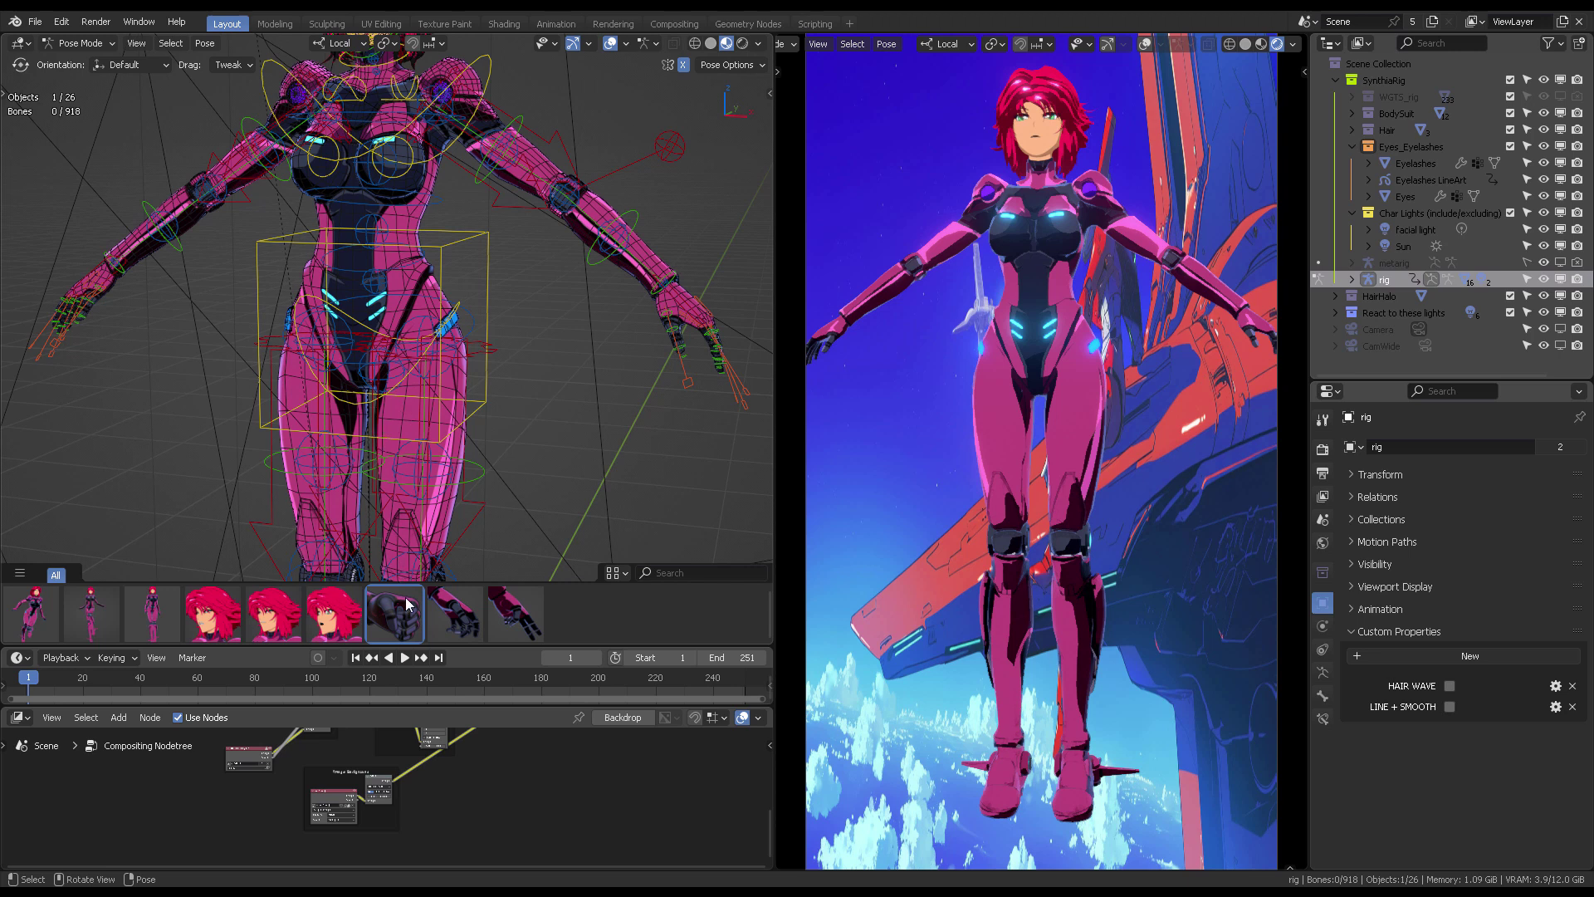
# Try applying the closed-fist pose flipped, onto the character's left hand, and undo it
pyautogui.rightClick(387, 619)
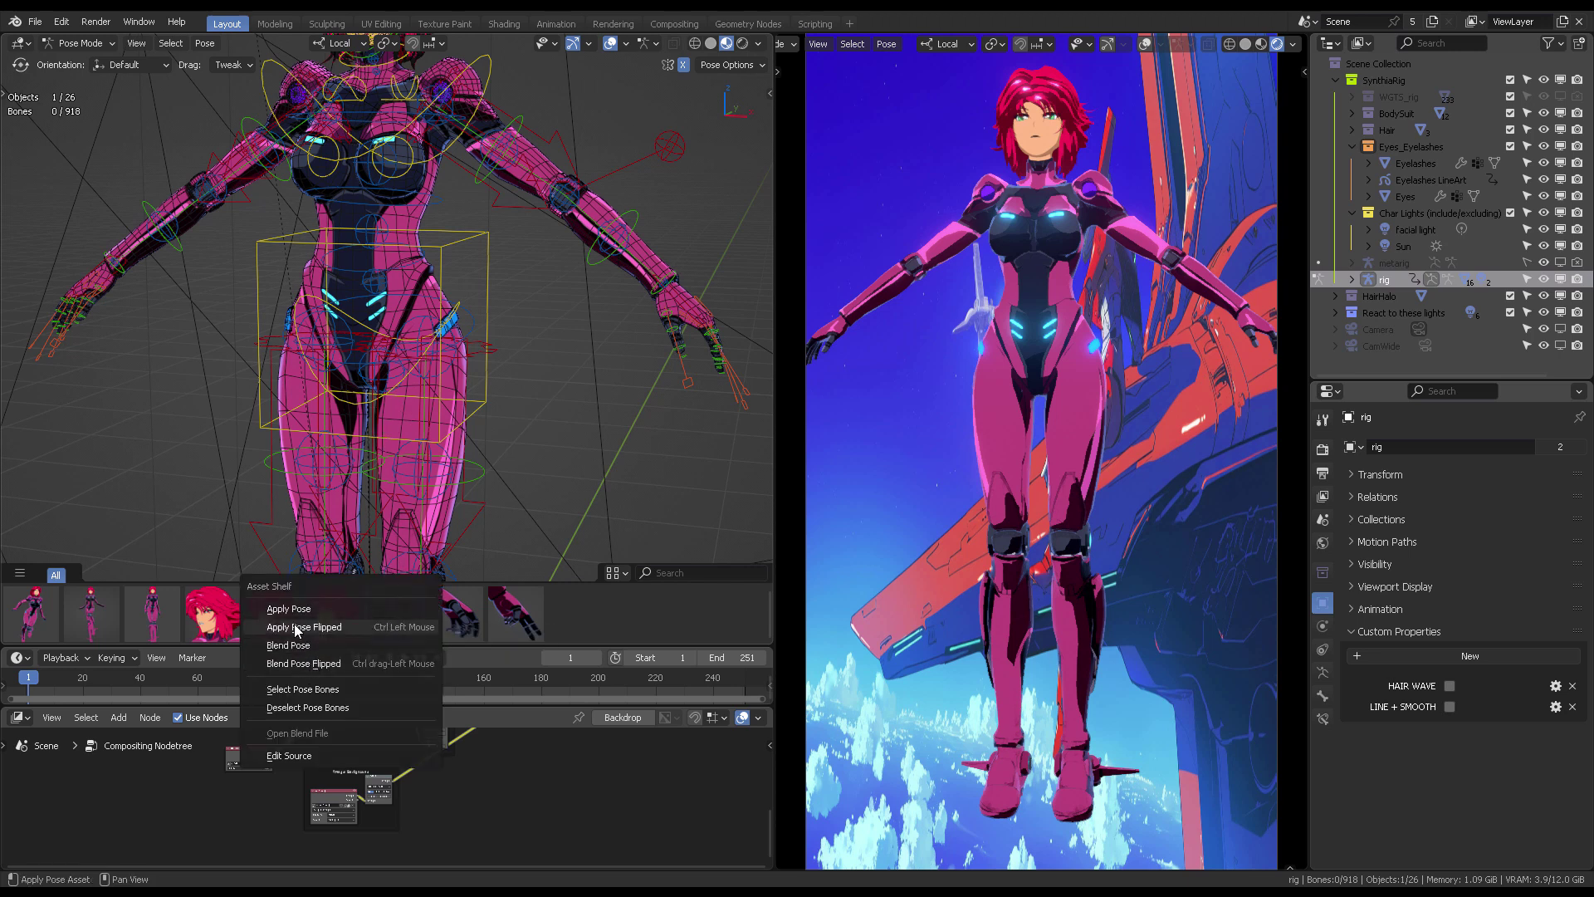
pyautogui.click(319, 634)
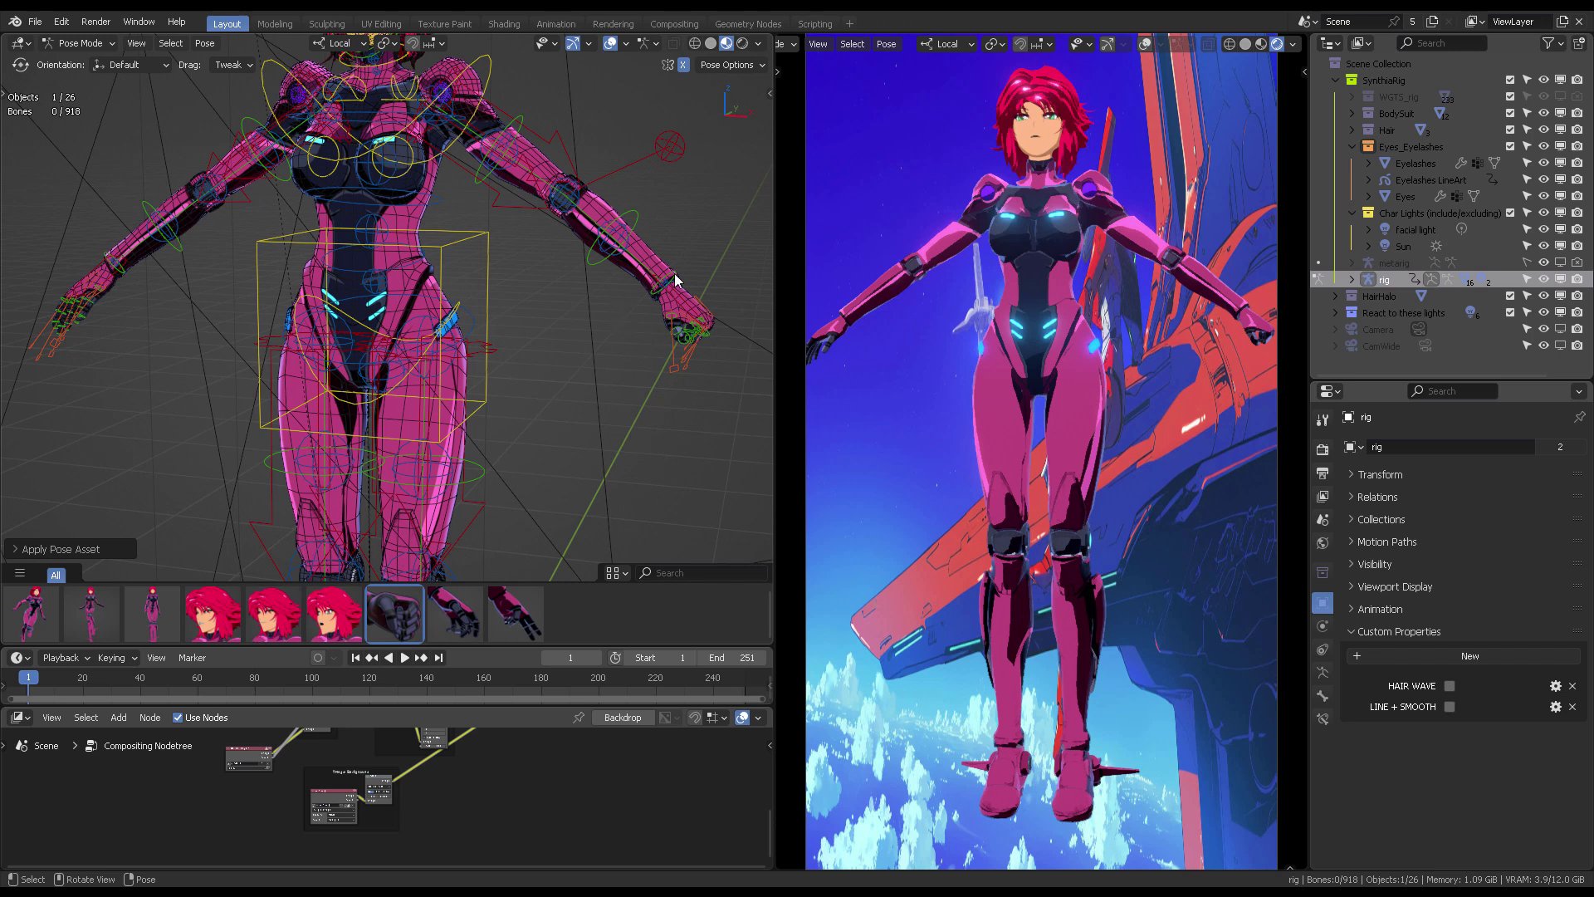
pyautogui.hotkey('ctrl', 'z')
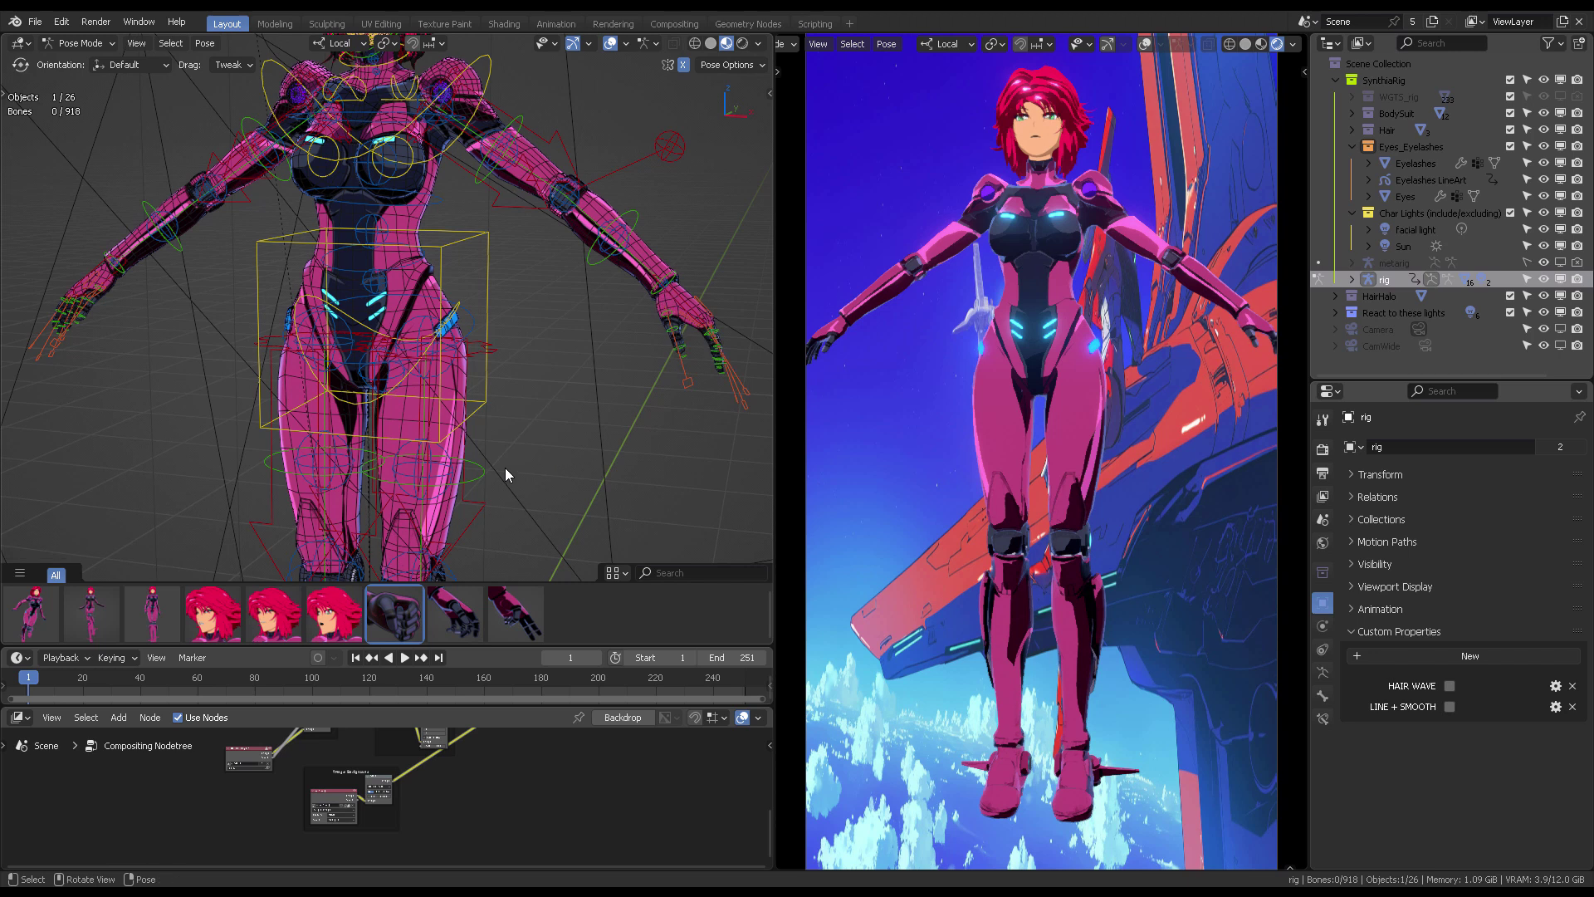
# Blend the closed-fist pose flipped onto the character's left hand at about 37%
pyautogui.rightClick(409, 612)
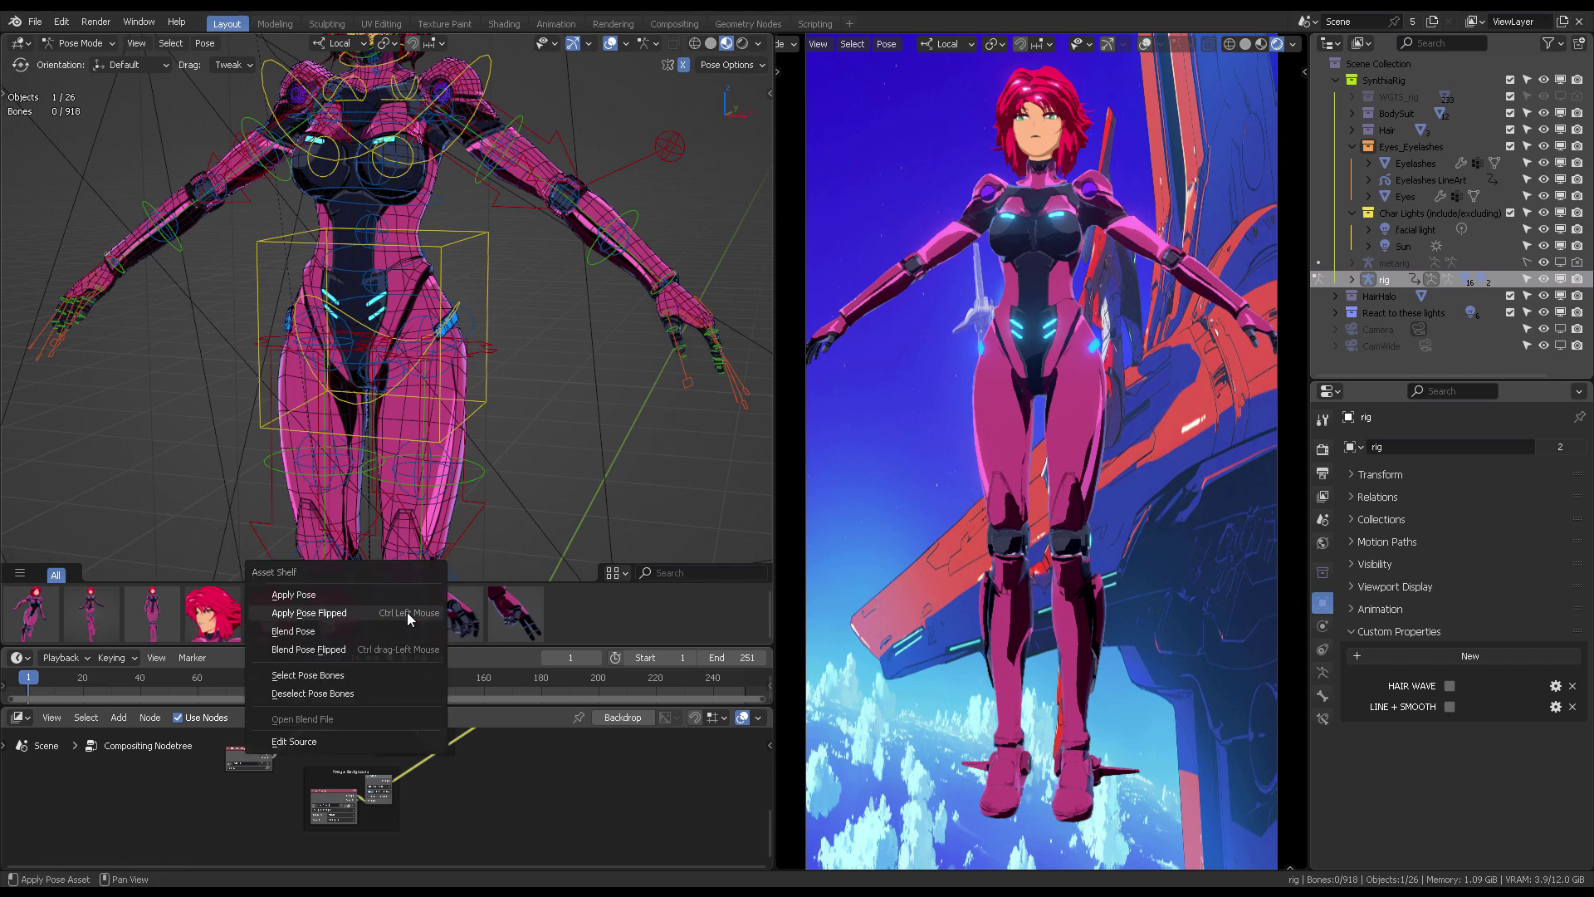
pyautogui.click(299, 650)
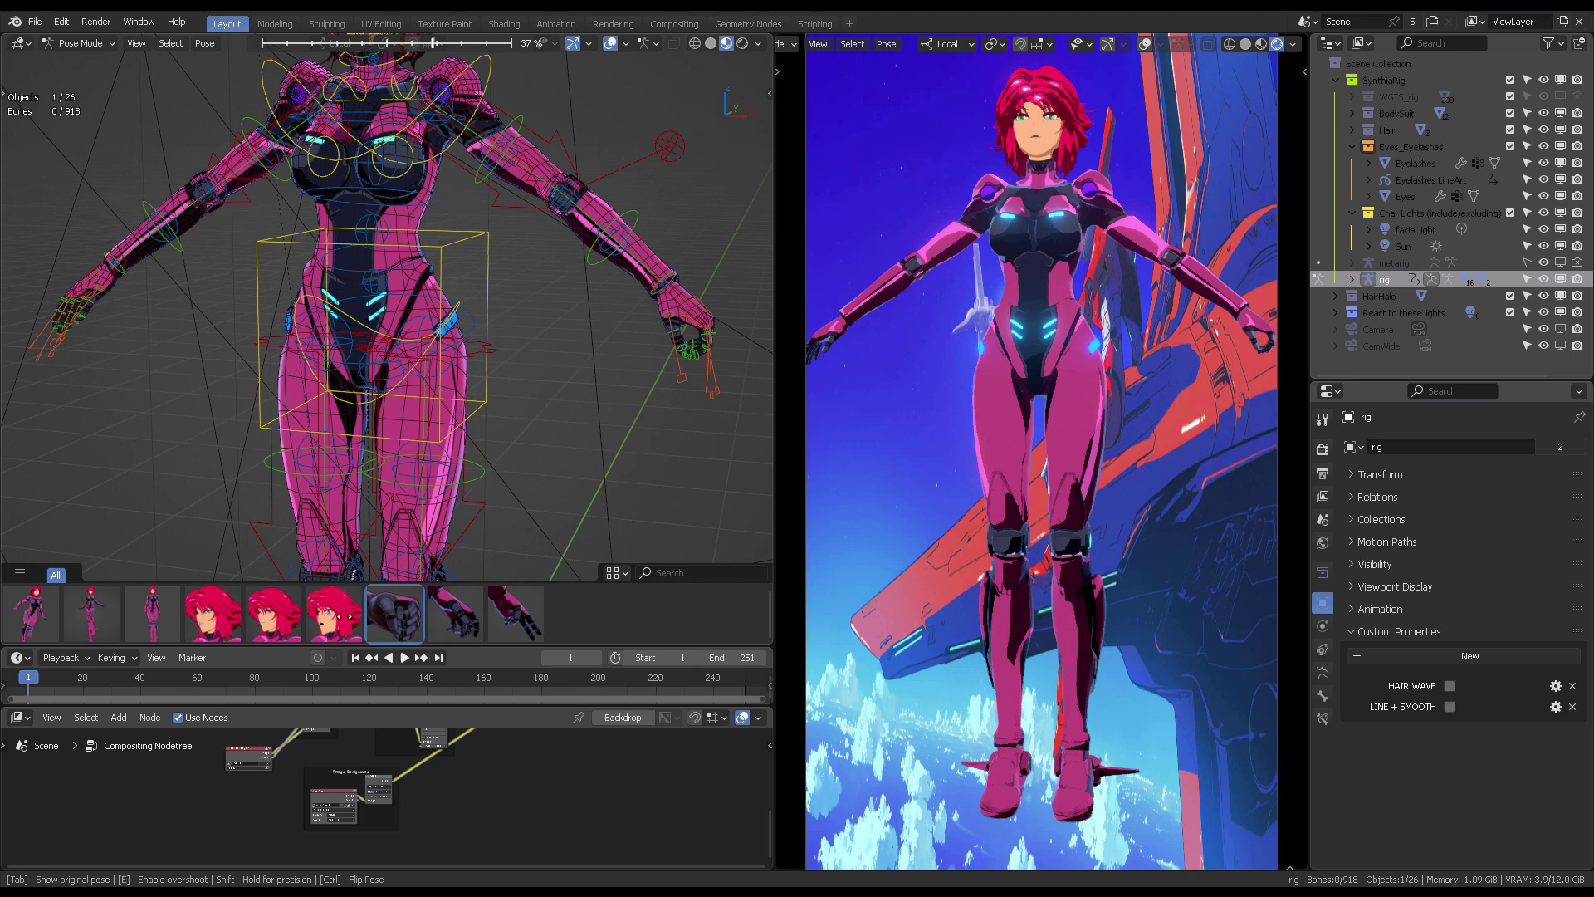
pyautogui.click(395, 620)
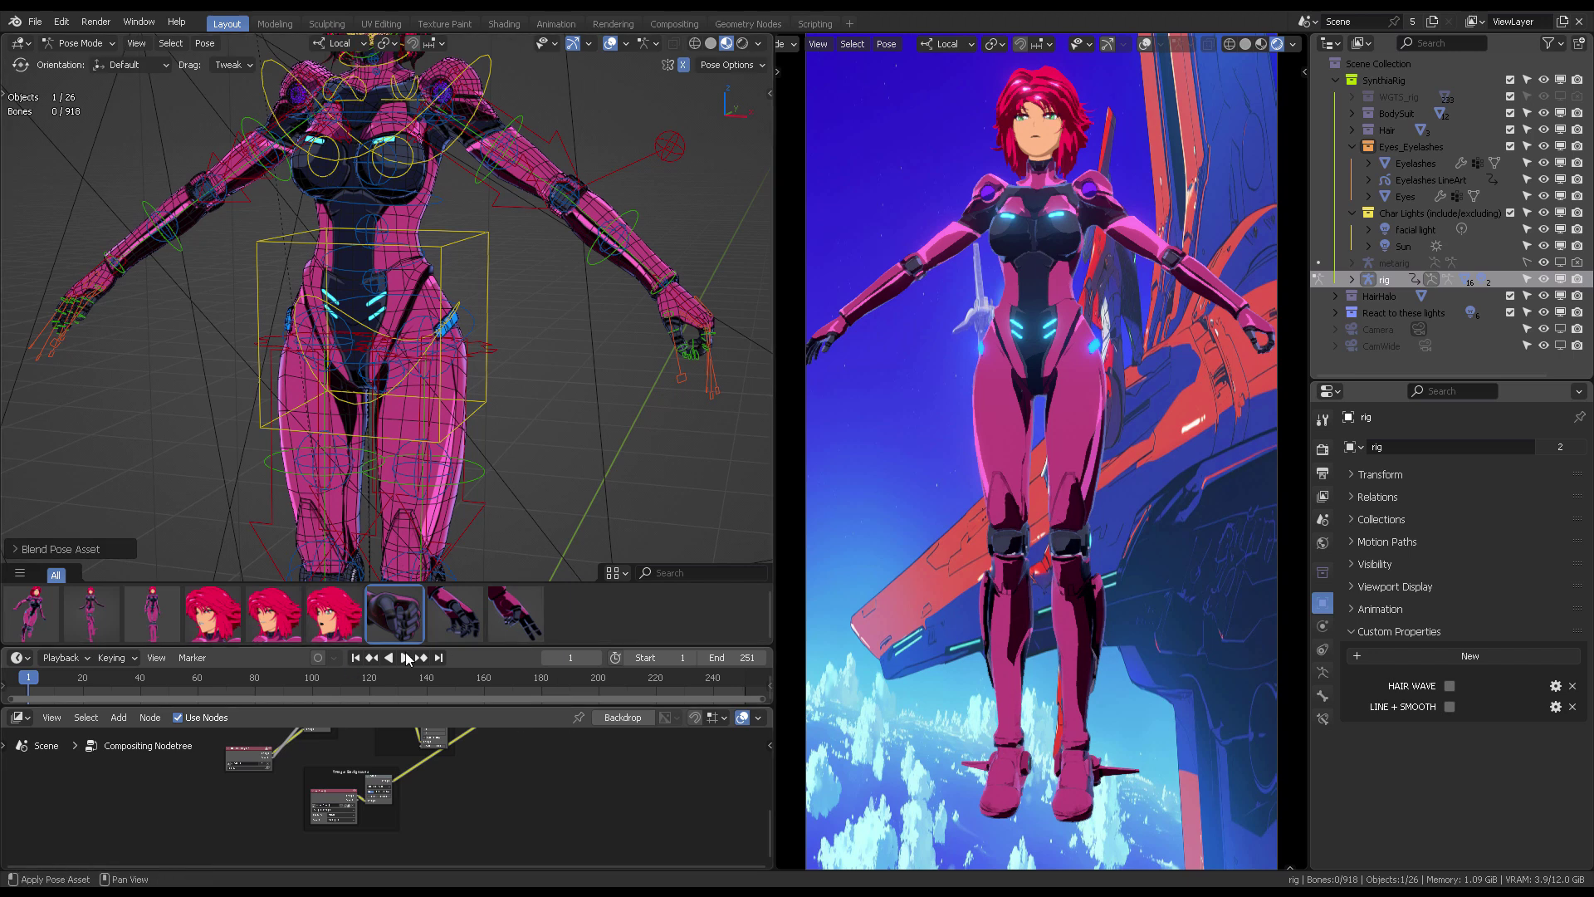
# Blend the closed-fist pose, unflipped, onto the character's right hand at about 35%
pyautogui.rightClick(395, 620)
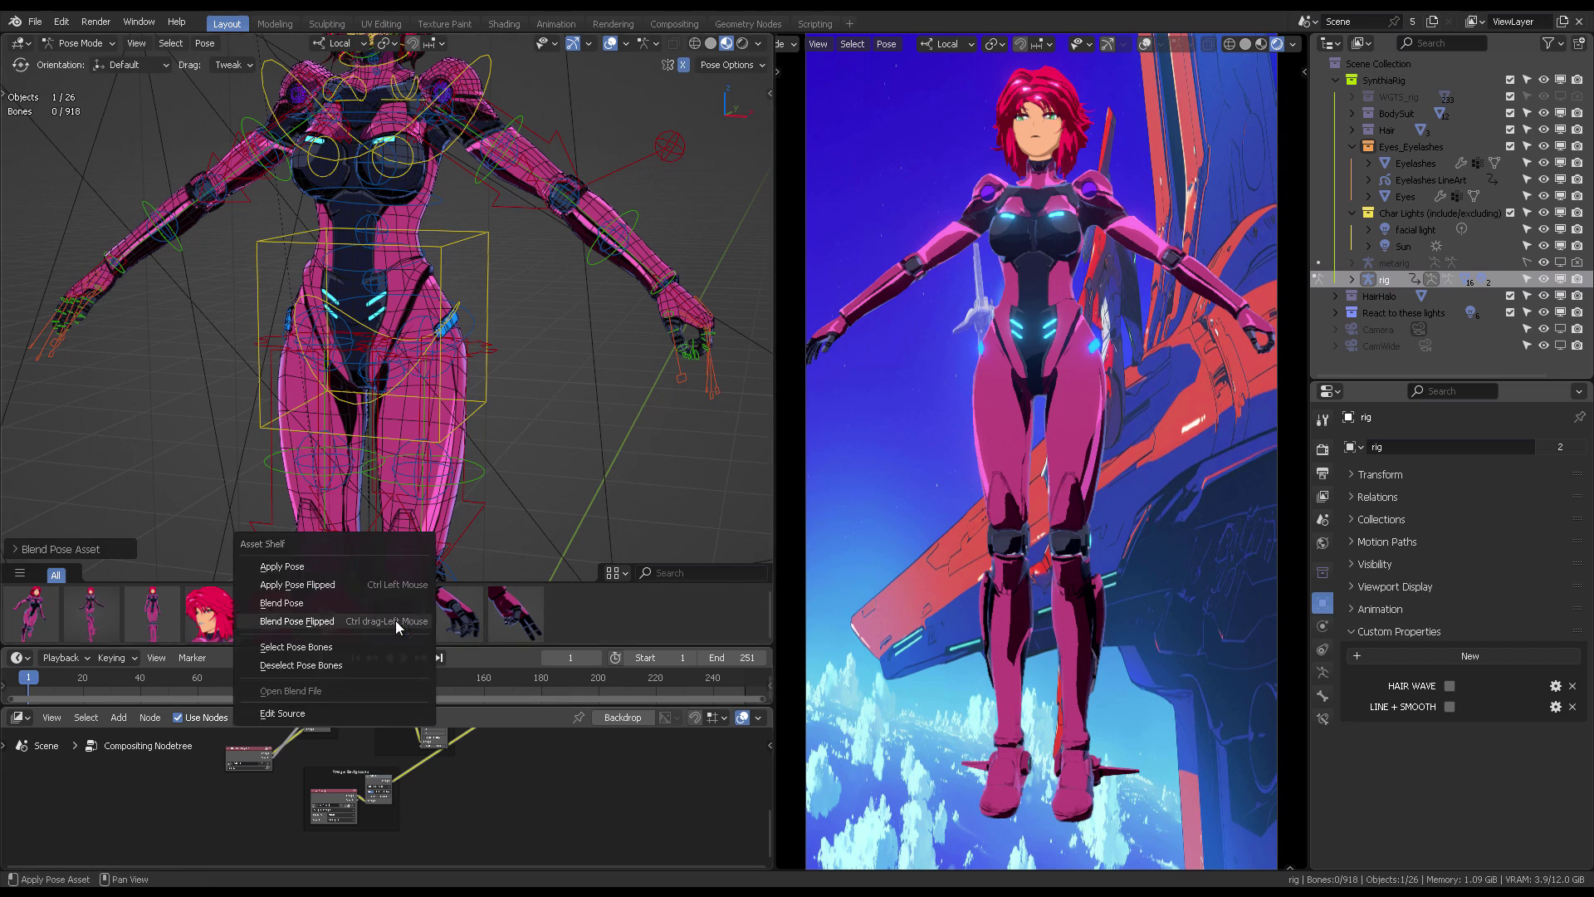
pyautogui.click(282, 604)
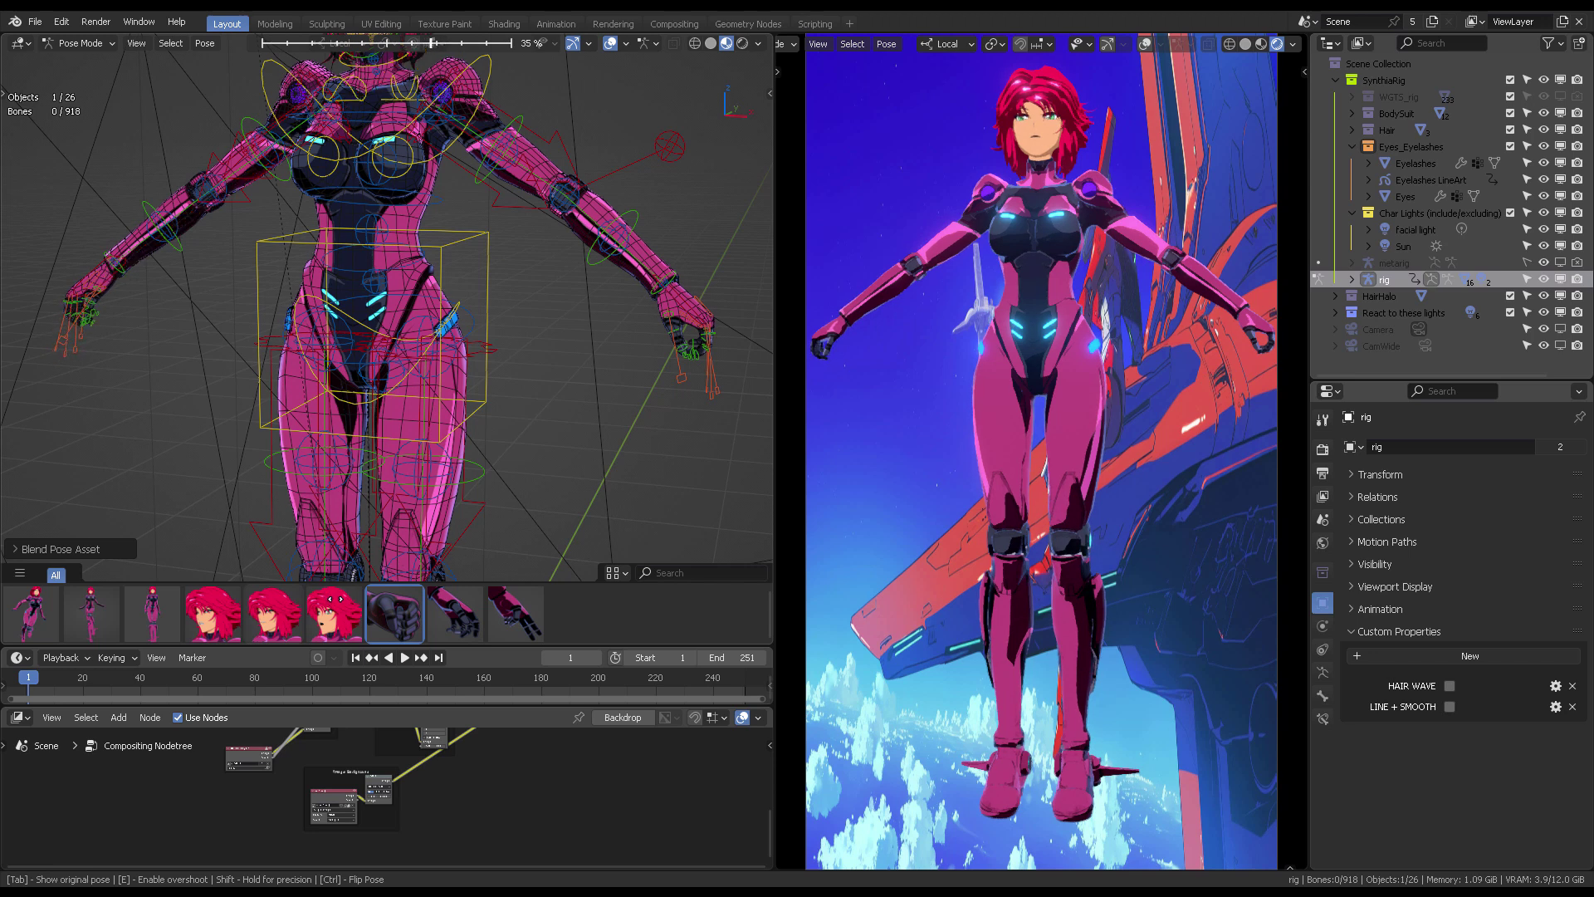
pyautogui.click(341, 609)
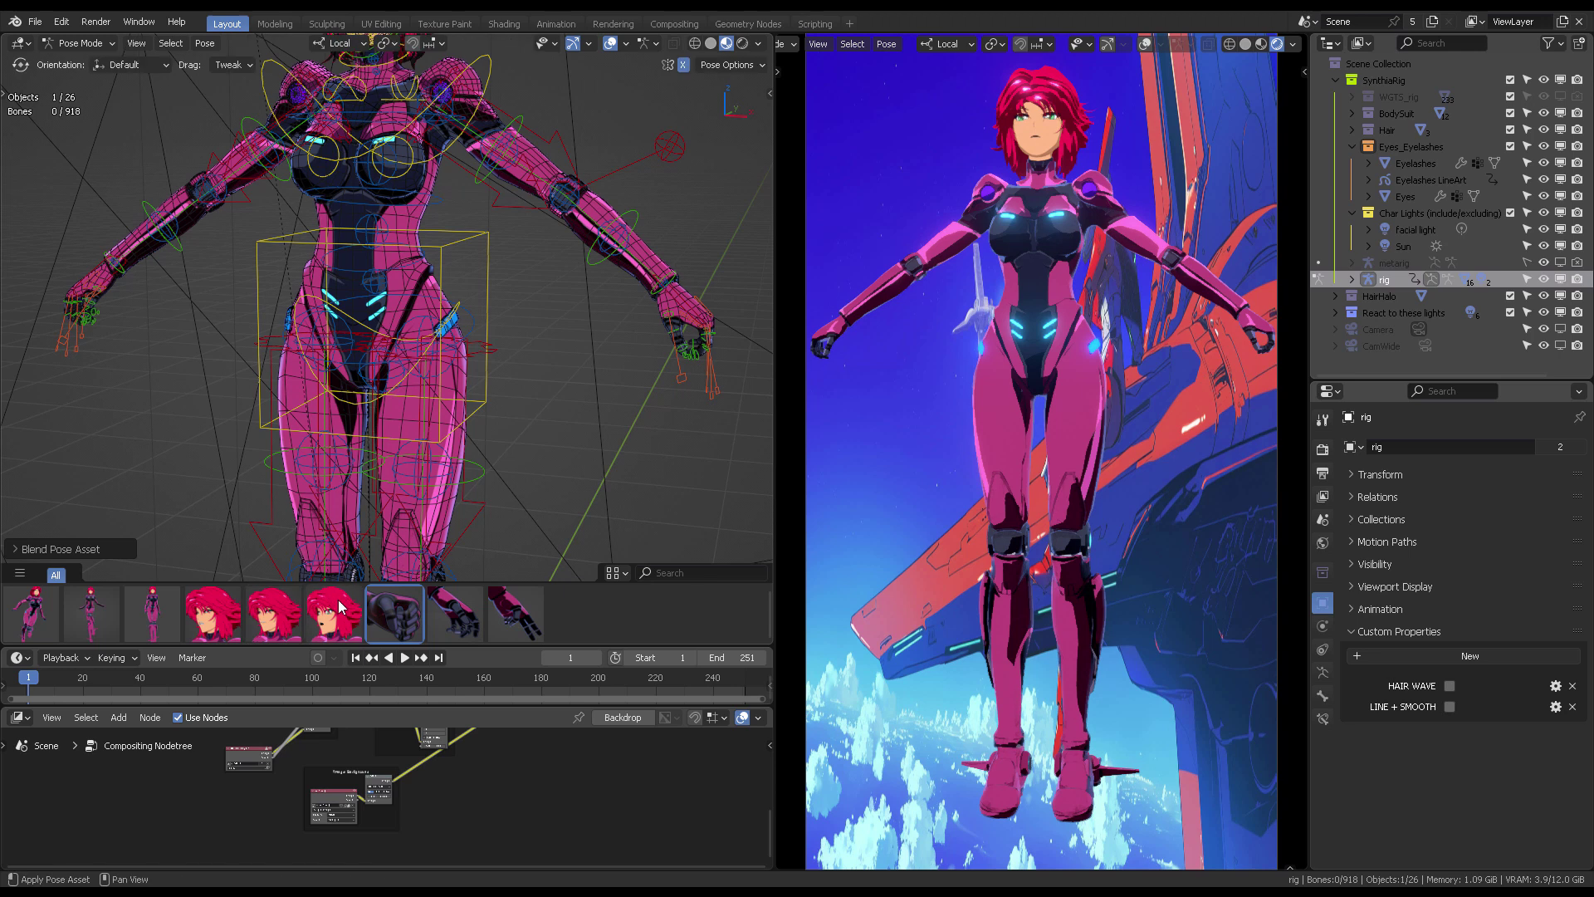
pyautogui.rightClick(396, 604)
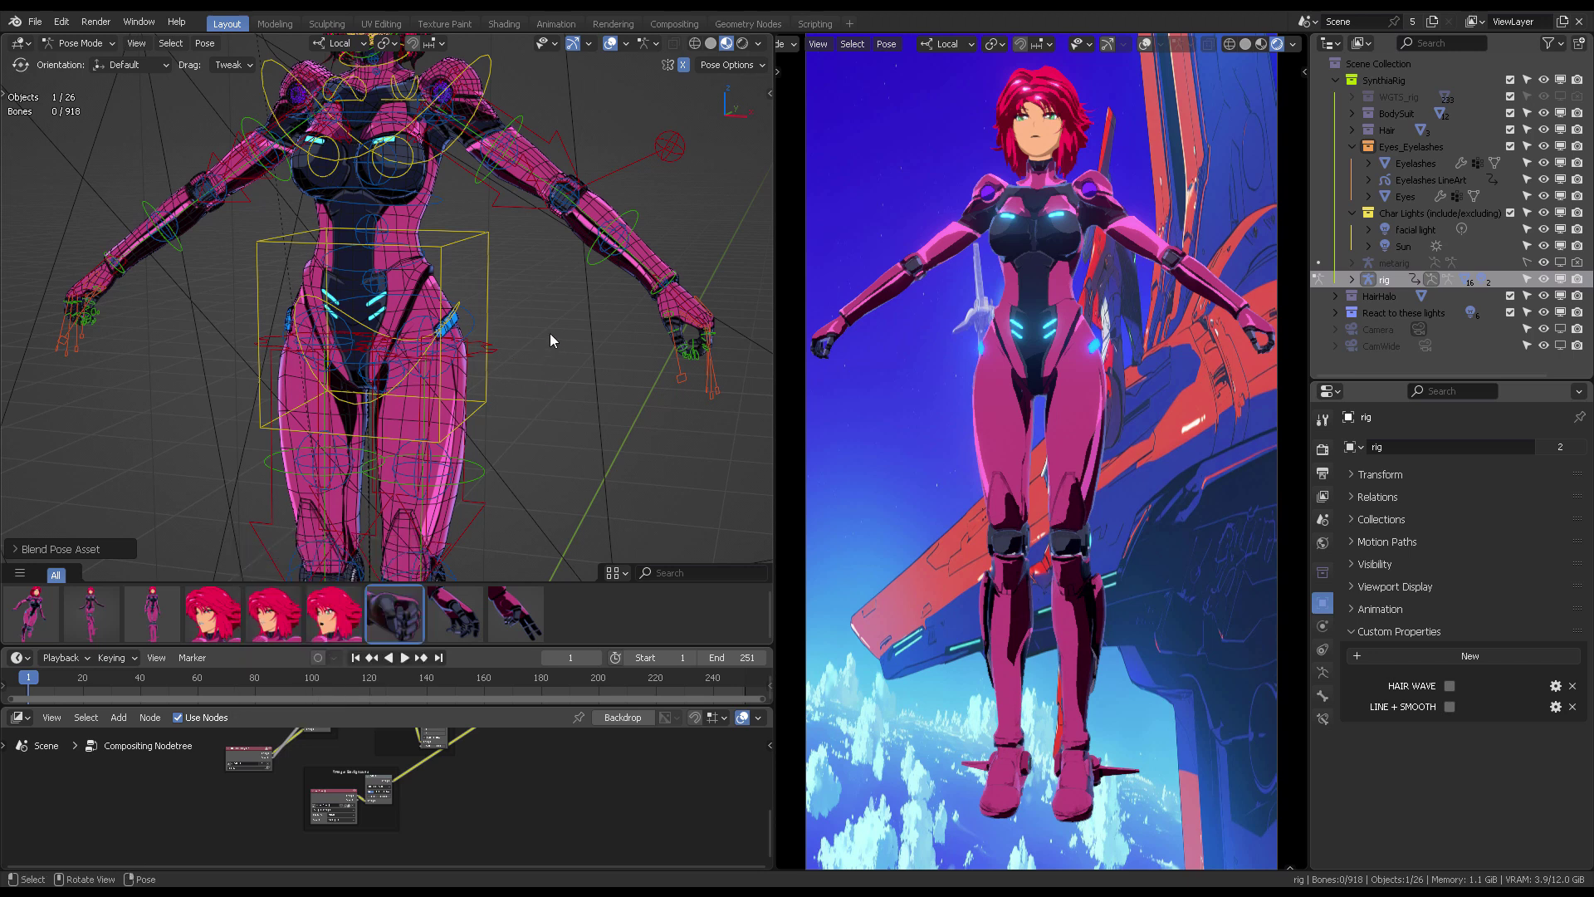
# With all bones deselected, apply the library's second, first and third full-body poses to the rig in turn
pyautogui.scroll(-5, 550, 357)
pyautogui.press('a')
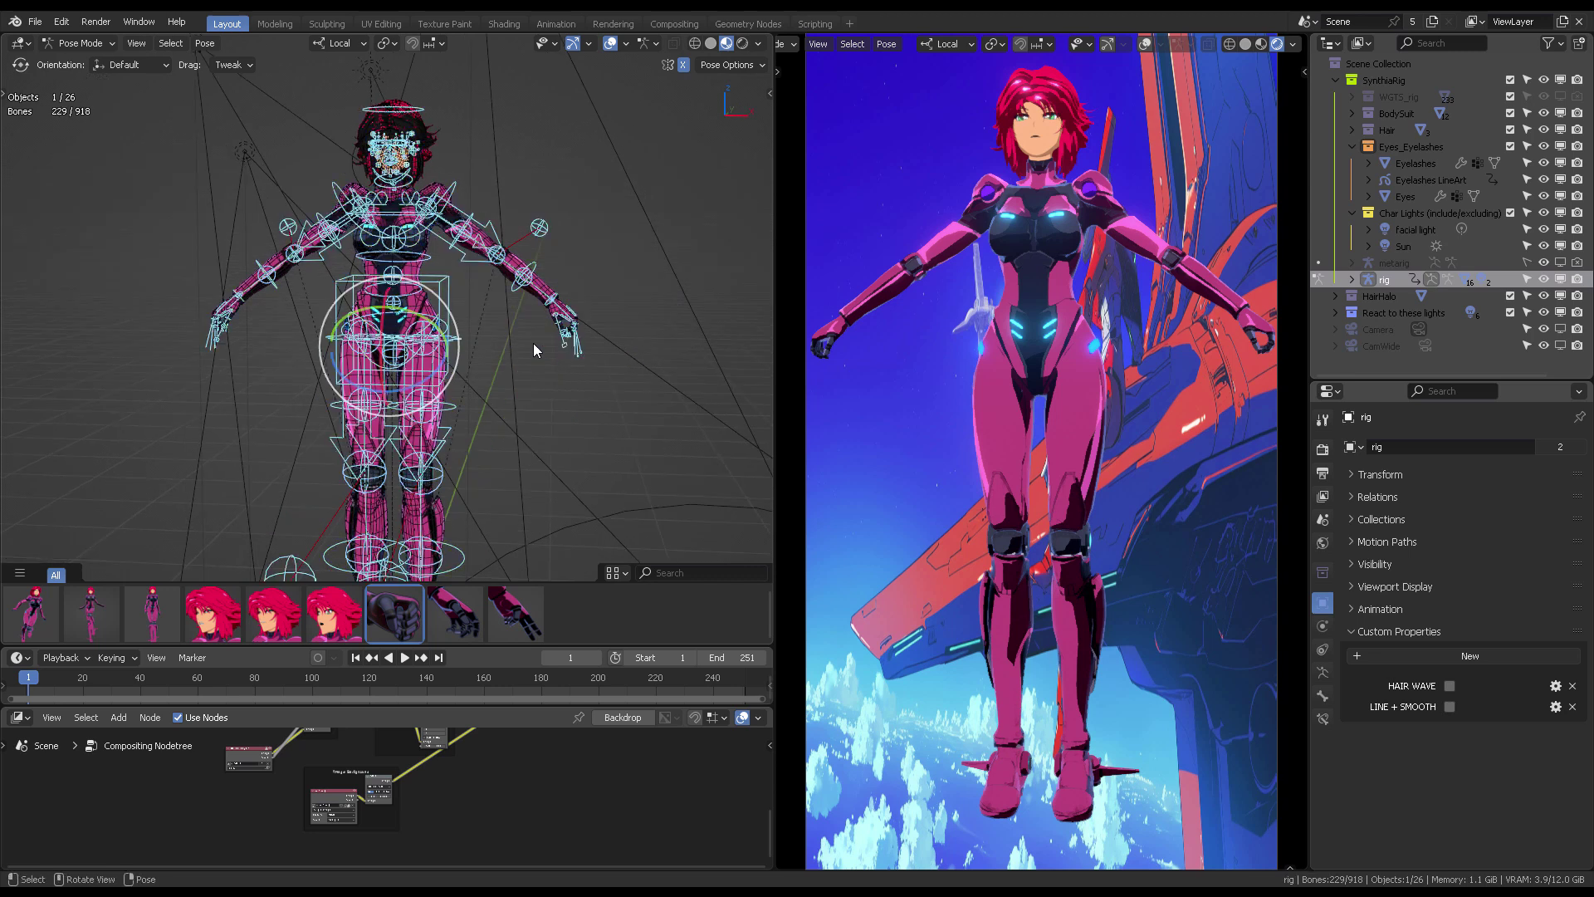
pyautogui.hotkey('alt', 'a')
pyautogui.click(94, 618)
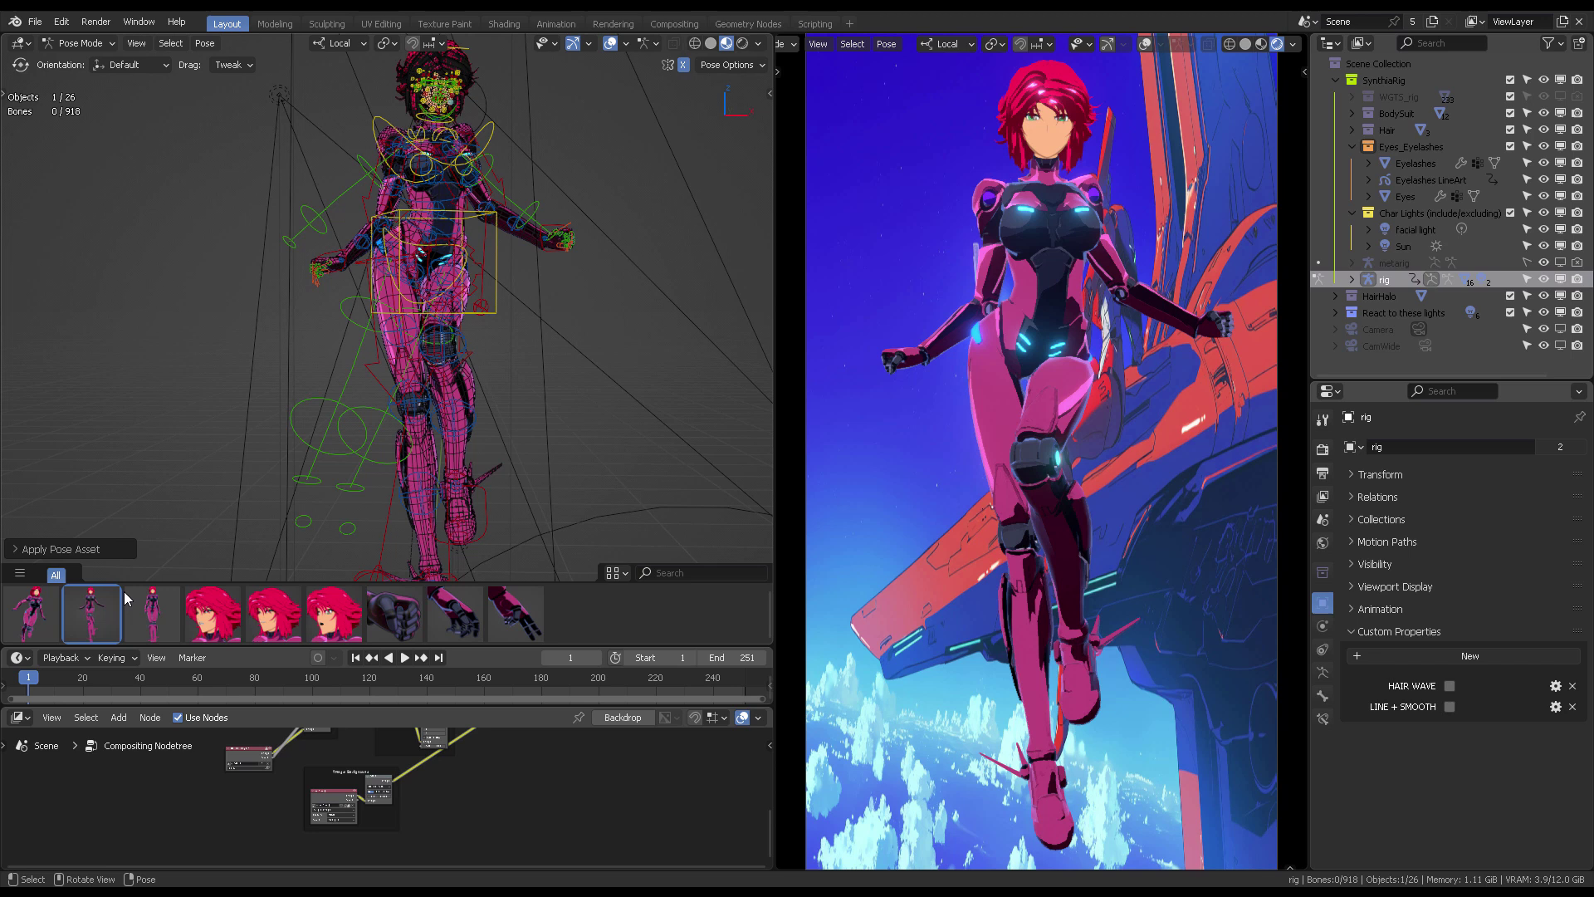
pyautogui.click(31, 615)
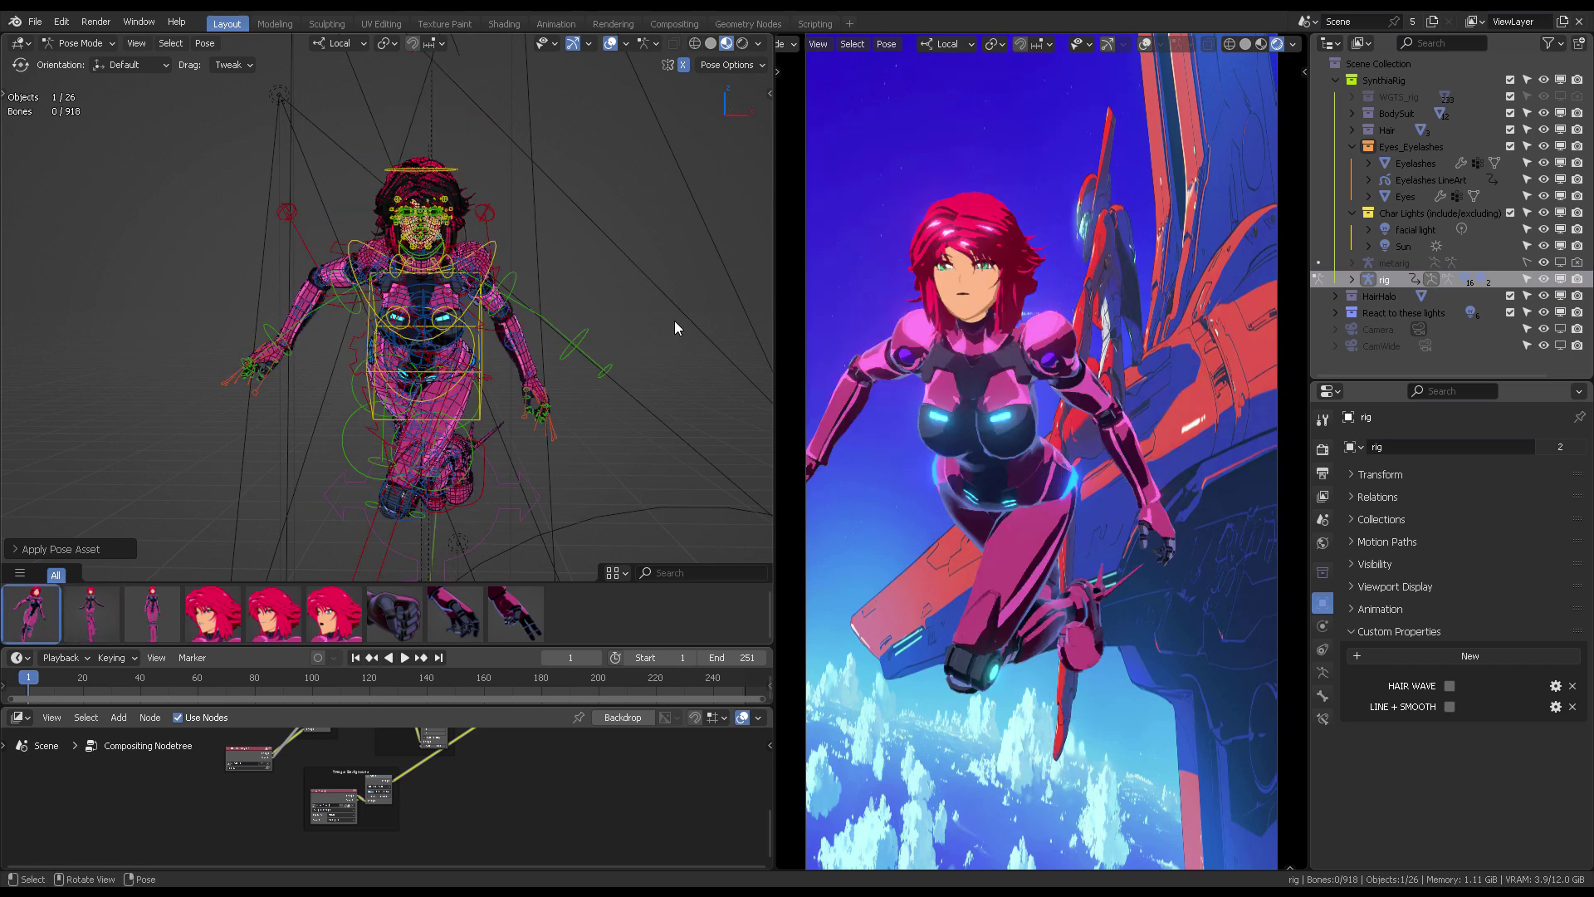
pyautogui.moveTo(441, 335); pyautogui.dragTo(341, 357, button='middle')
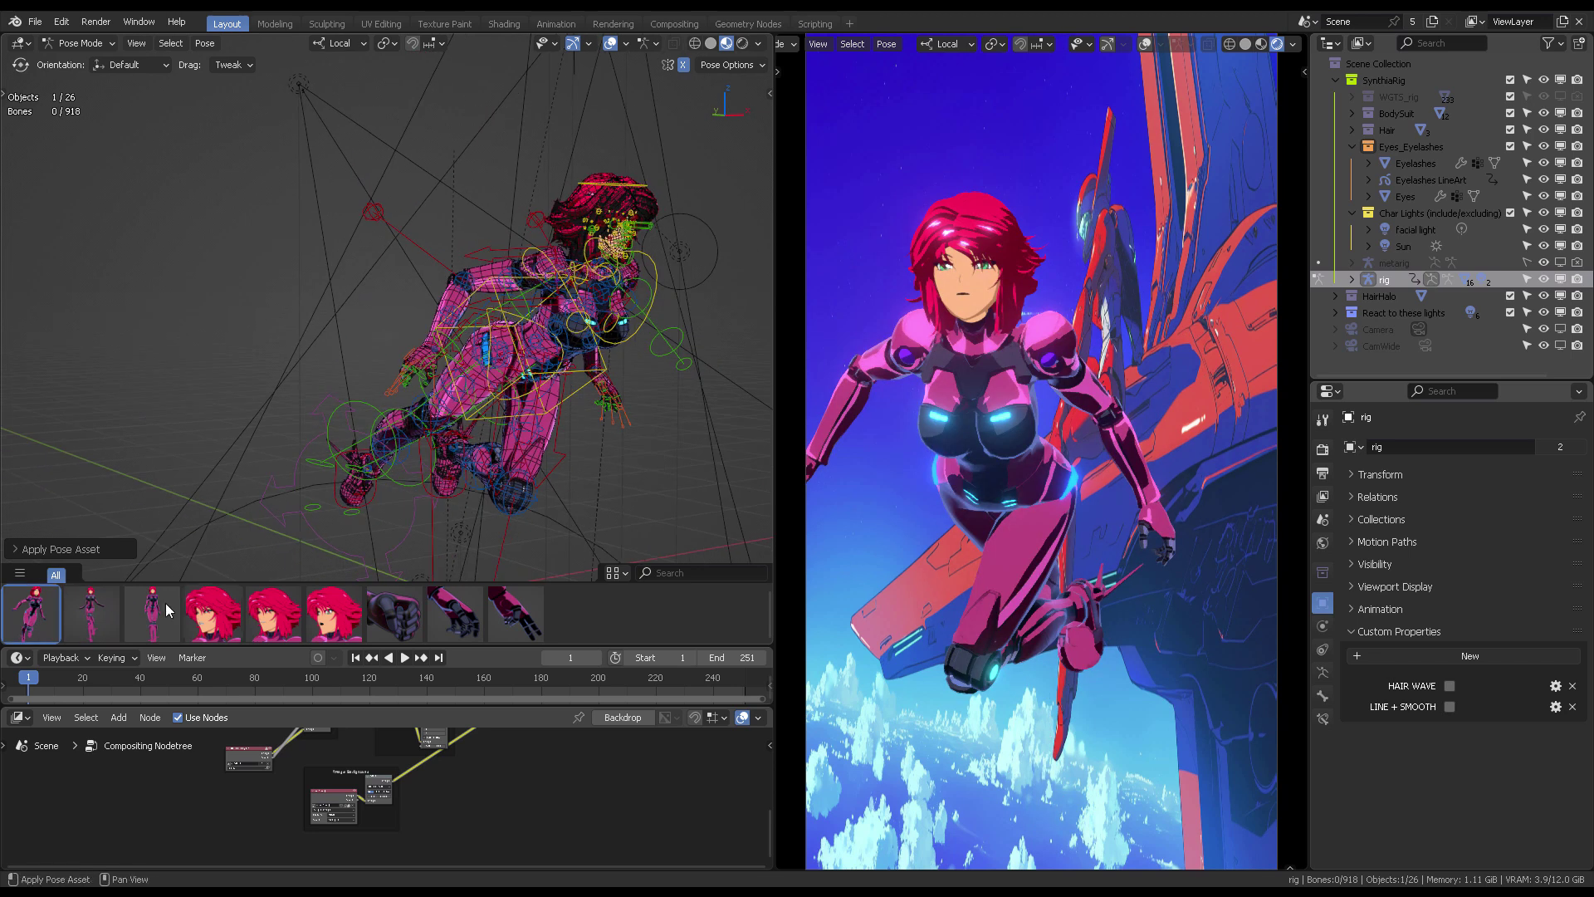
pyautogui.click(152, 614)
# Try applying the open-mouth facial pose to the rig with the face in close view, and undo it
pyautogui.moveTo(420, 442); pyautogui.dragTo(536, 368, button='middle')
pyautogui.scroll(6, 538, 375)
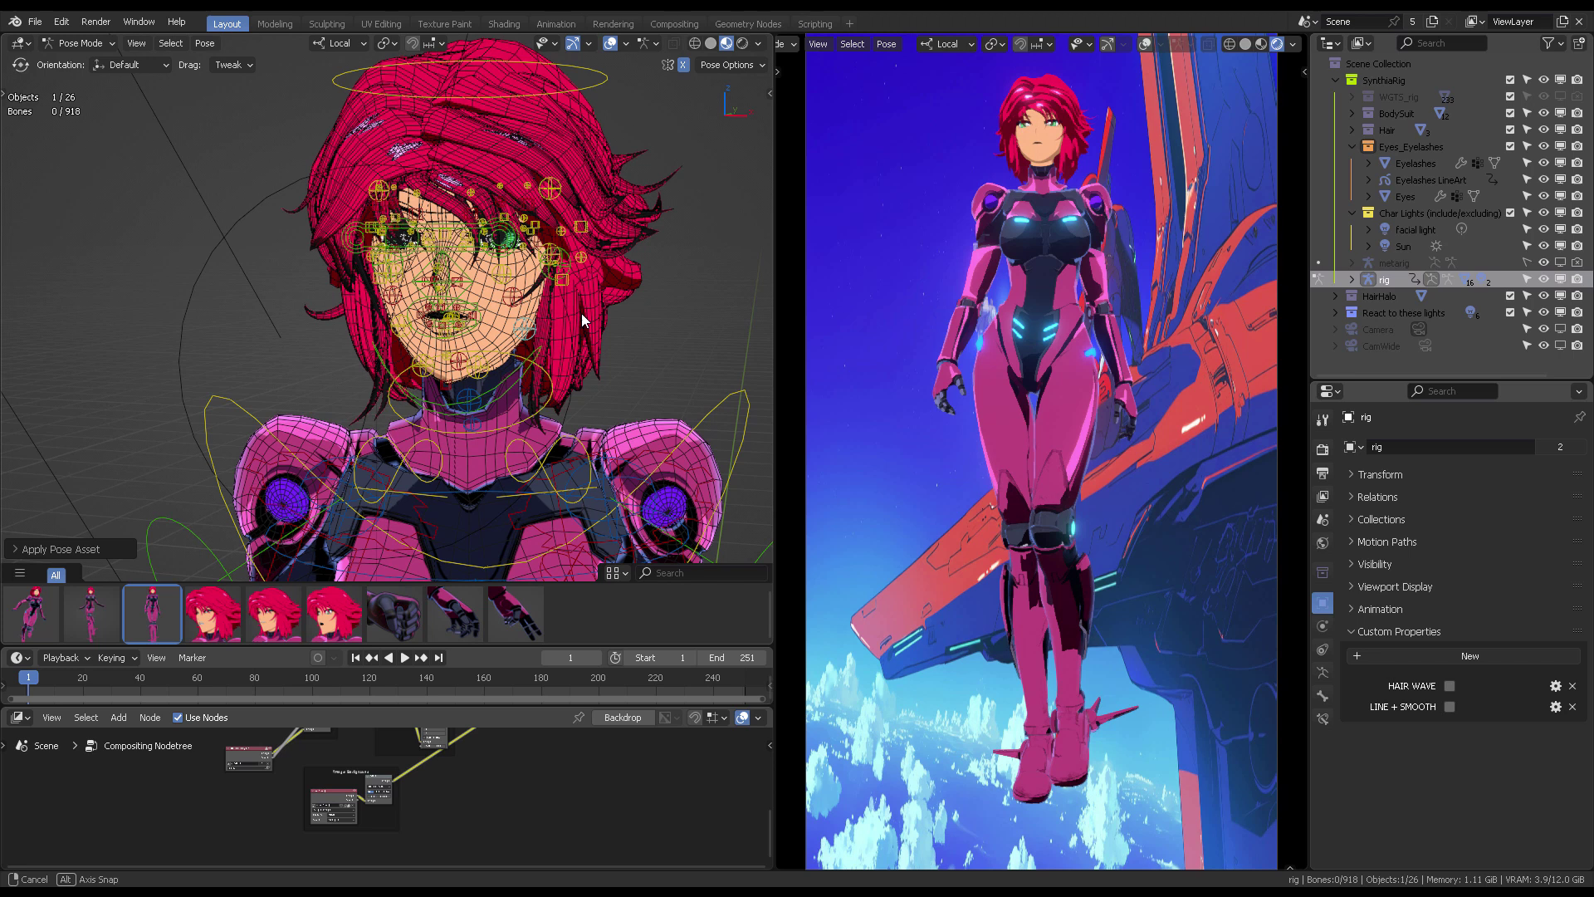
pyautogui.moveTo(587, 311); pyautogui.dragTo(382, 499, button='middle')
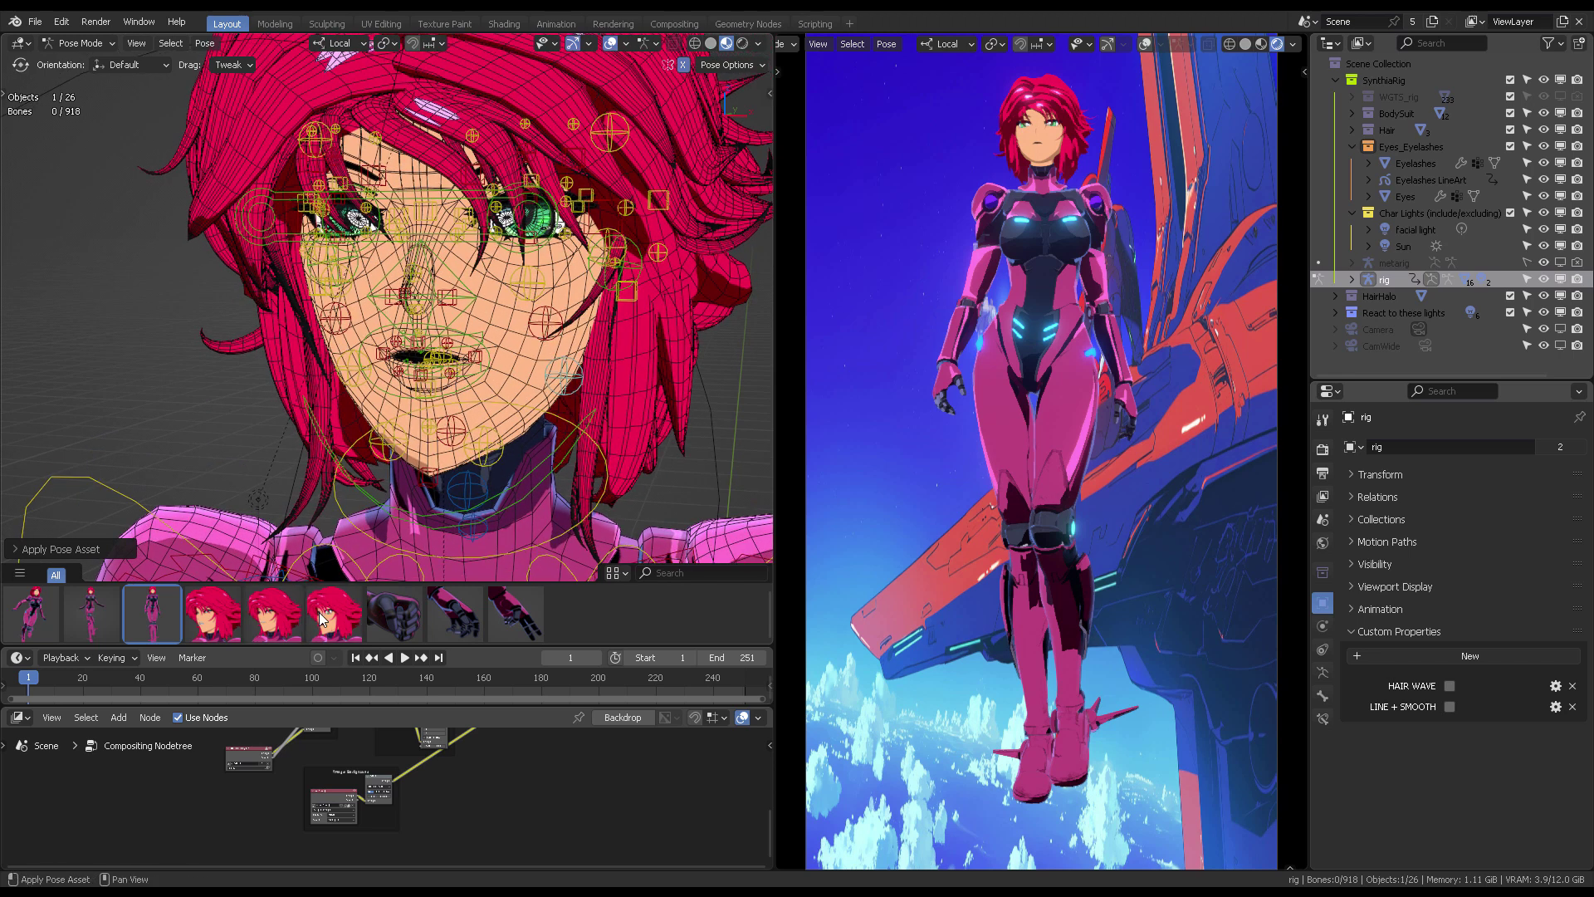
pyautogui.doubleClick(323, 610)
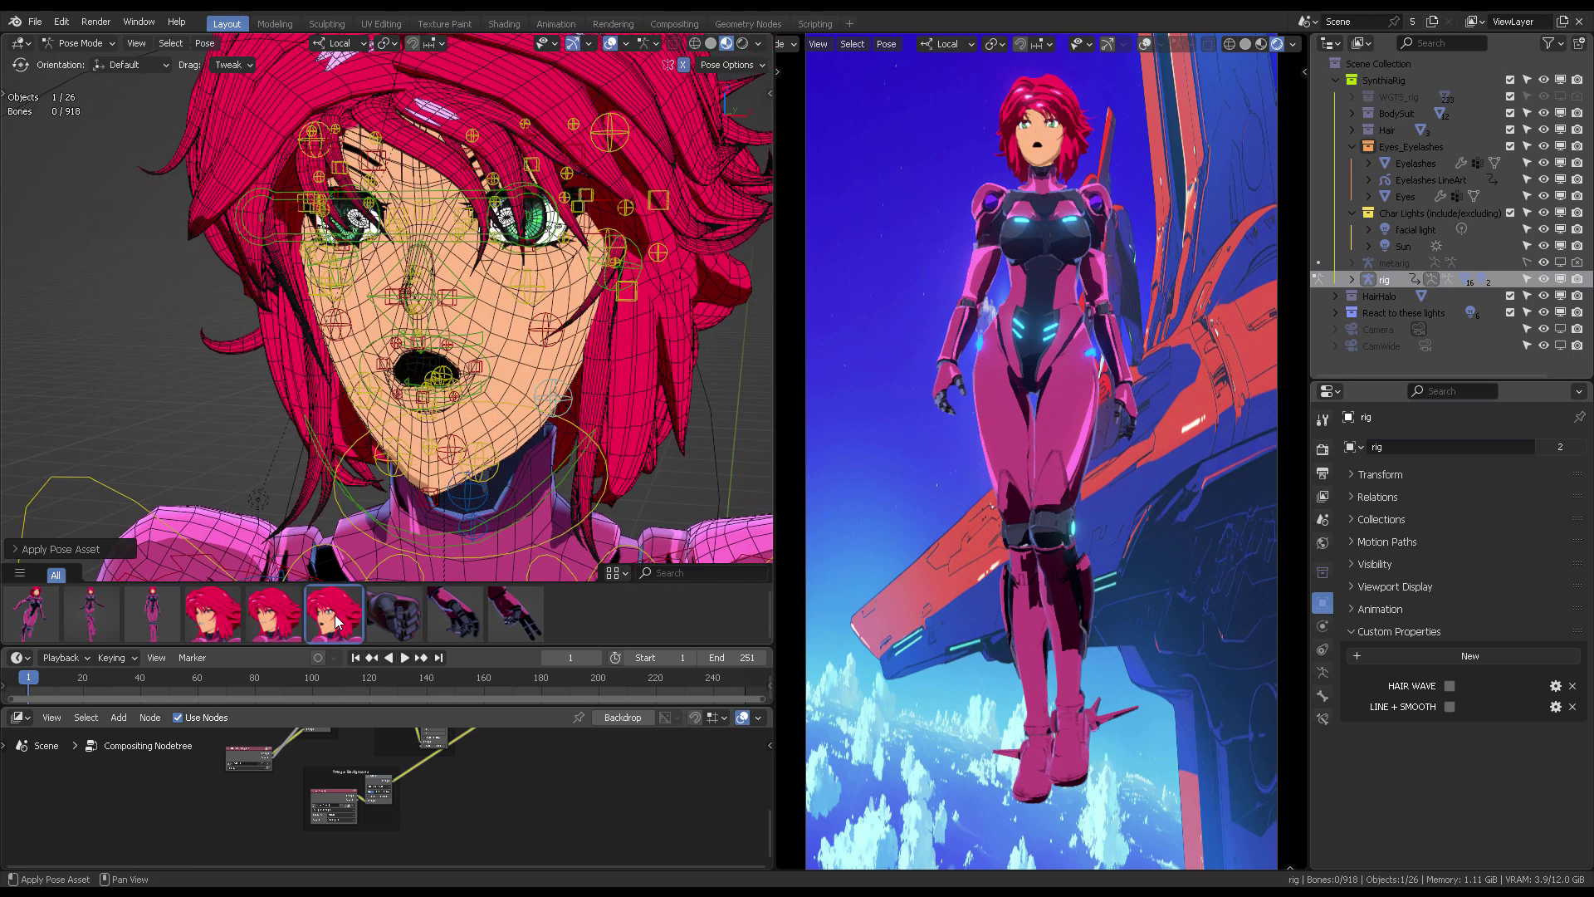
pyautogui.hotkey('ctrl', 'z')
# Blend the open-mouth facial pose into the face, varying the blend percentage to show its range
pyautogui.rightClick(338, 620)
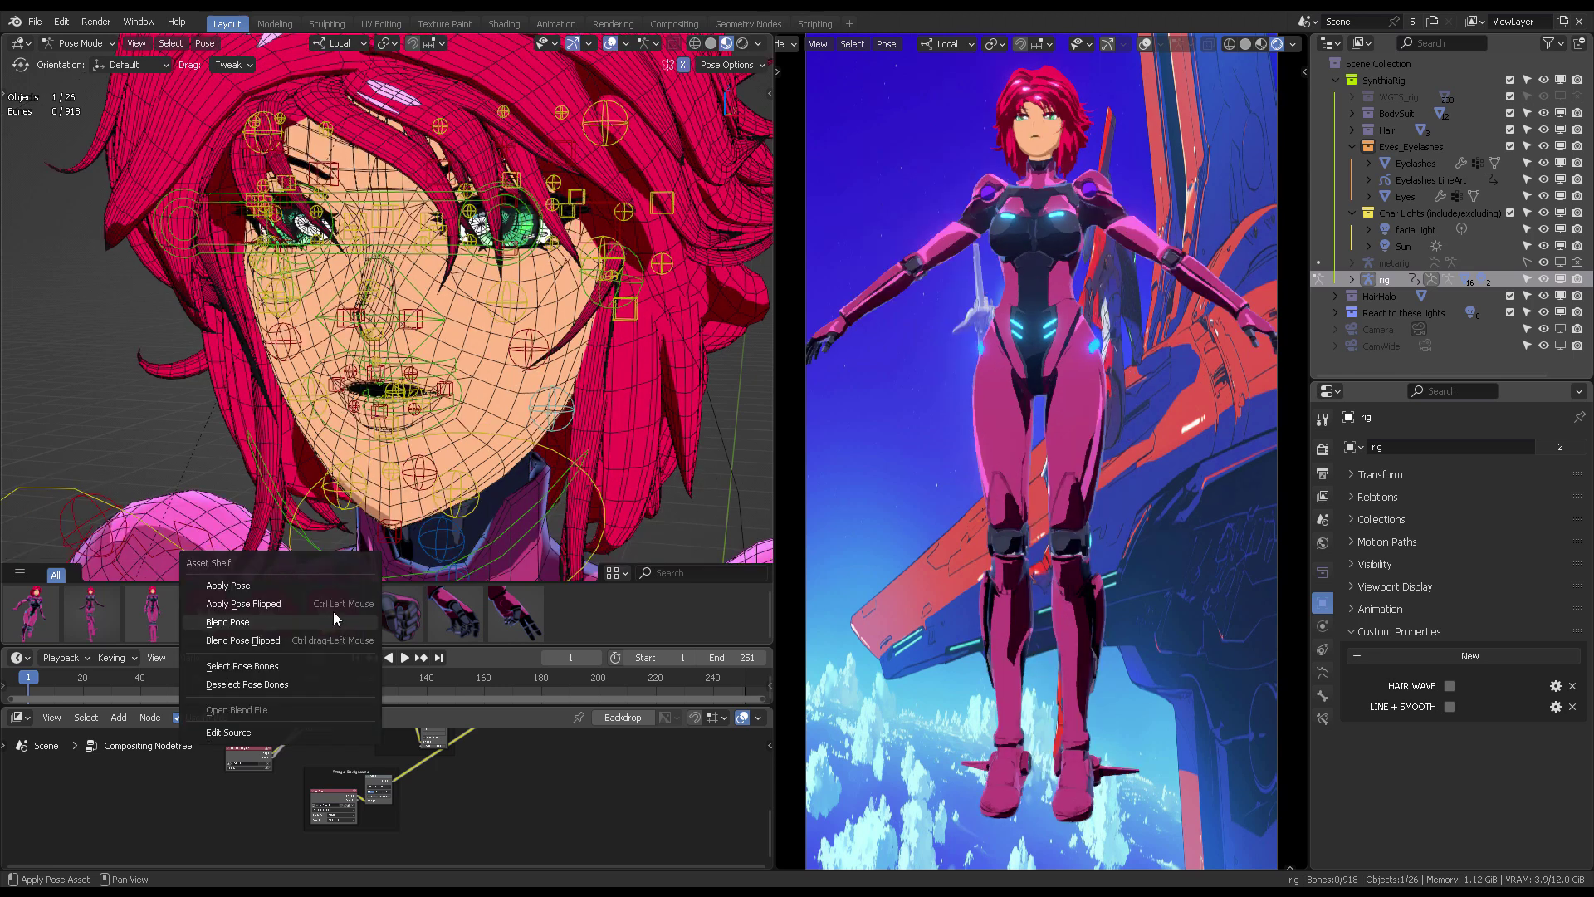
pyautogui.click(245, 622)
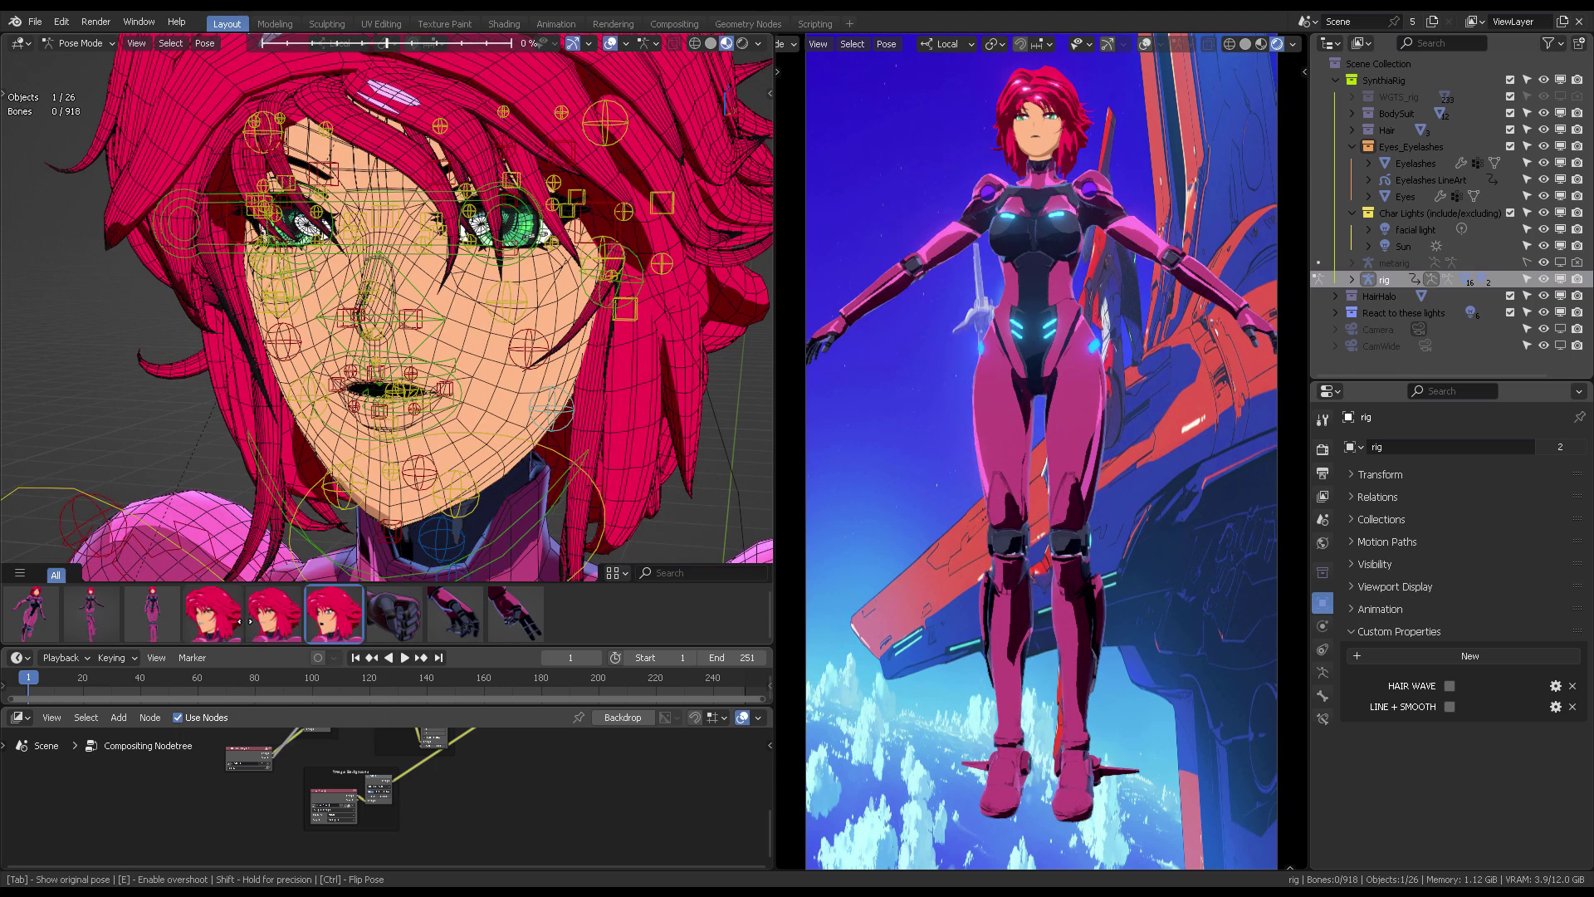
pyautogui.moveTo(308, 607)
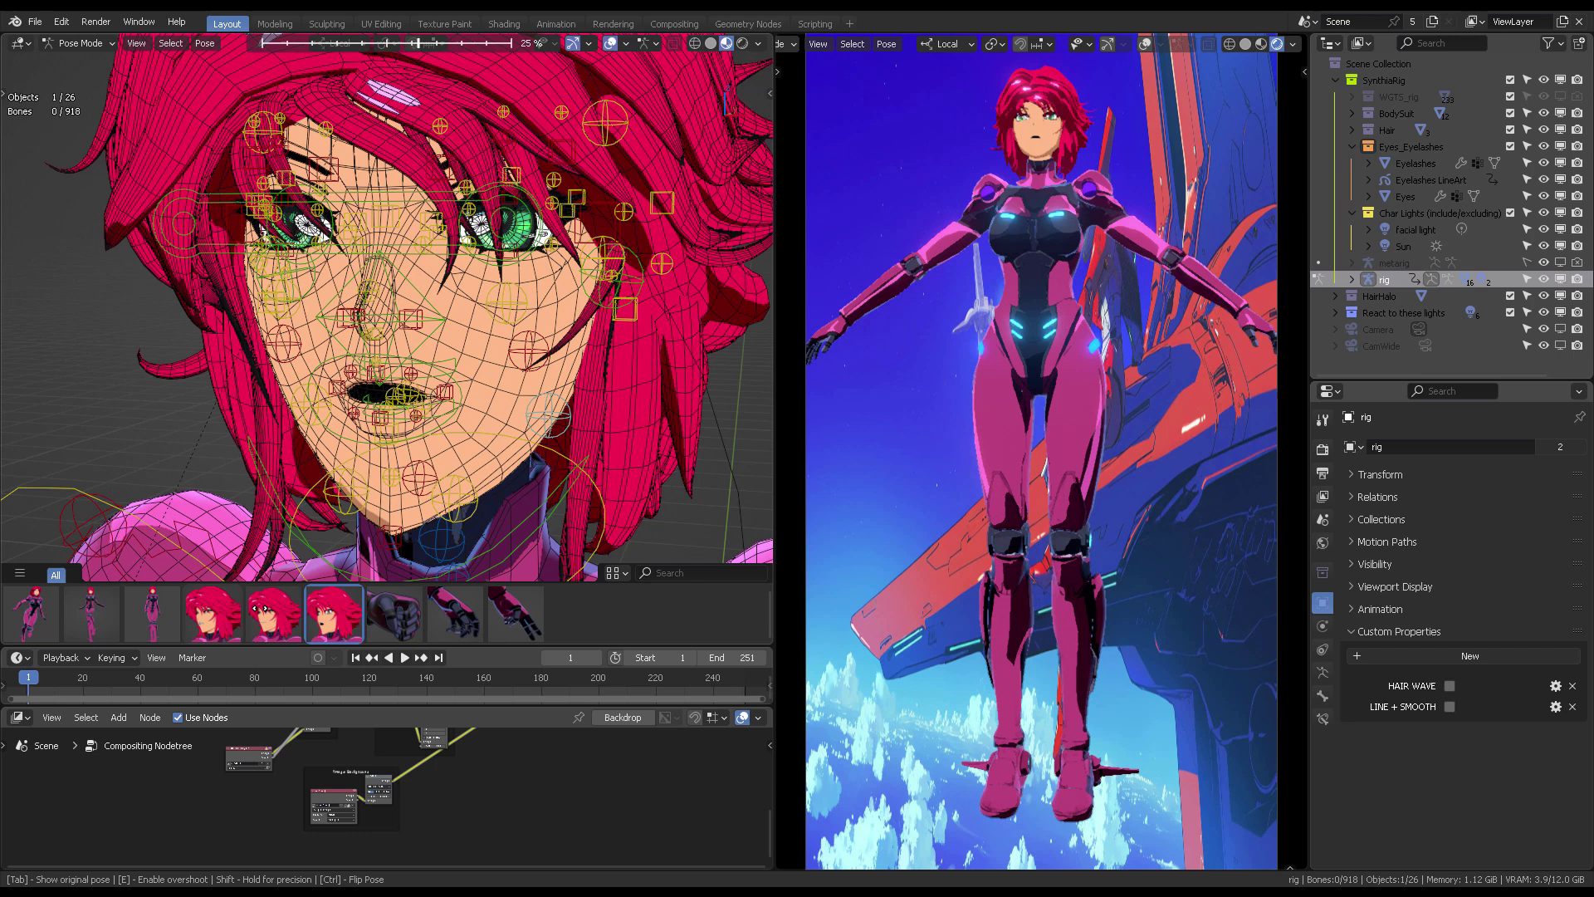
pyautogui.moveTo(162, 604)
pyautogui.moveTo(162, 604); pyautogui.dragTo(254, 579)
pyautogui.scroll(-5, 650, 236)
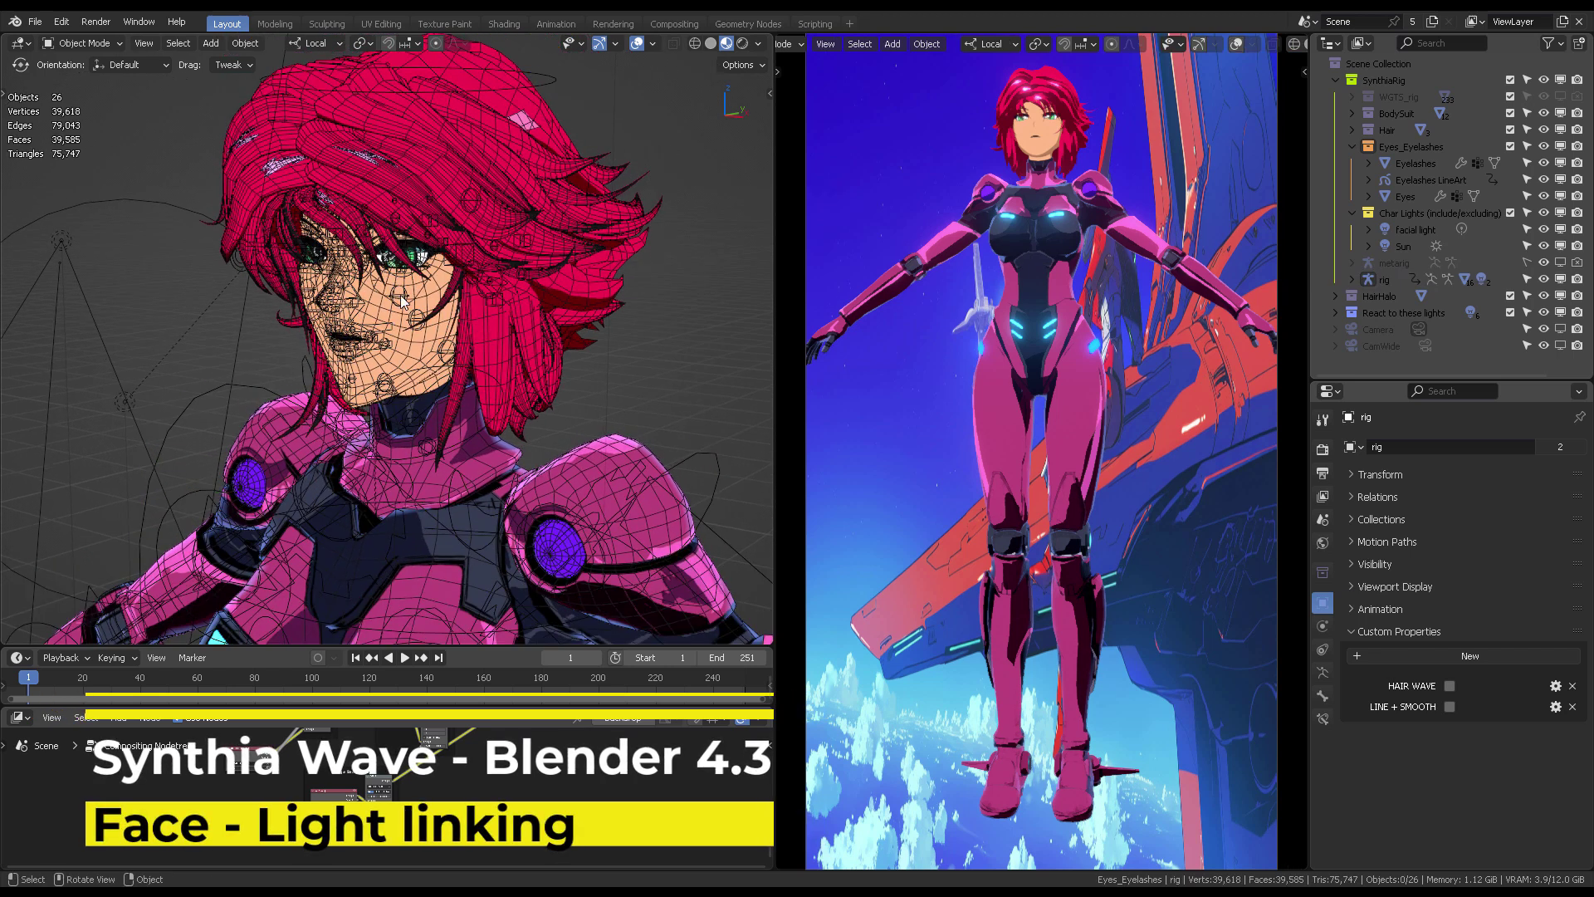
# Select the facial light in the Char Lights collection and switch the working viewport to rendered shading, with face and light in view
pyautogui.click(401, 342)
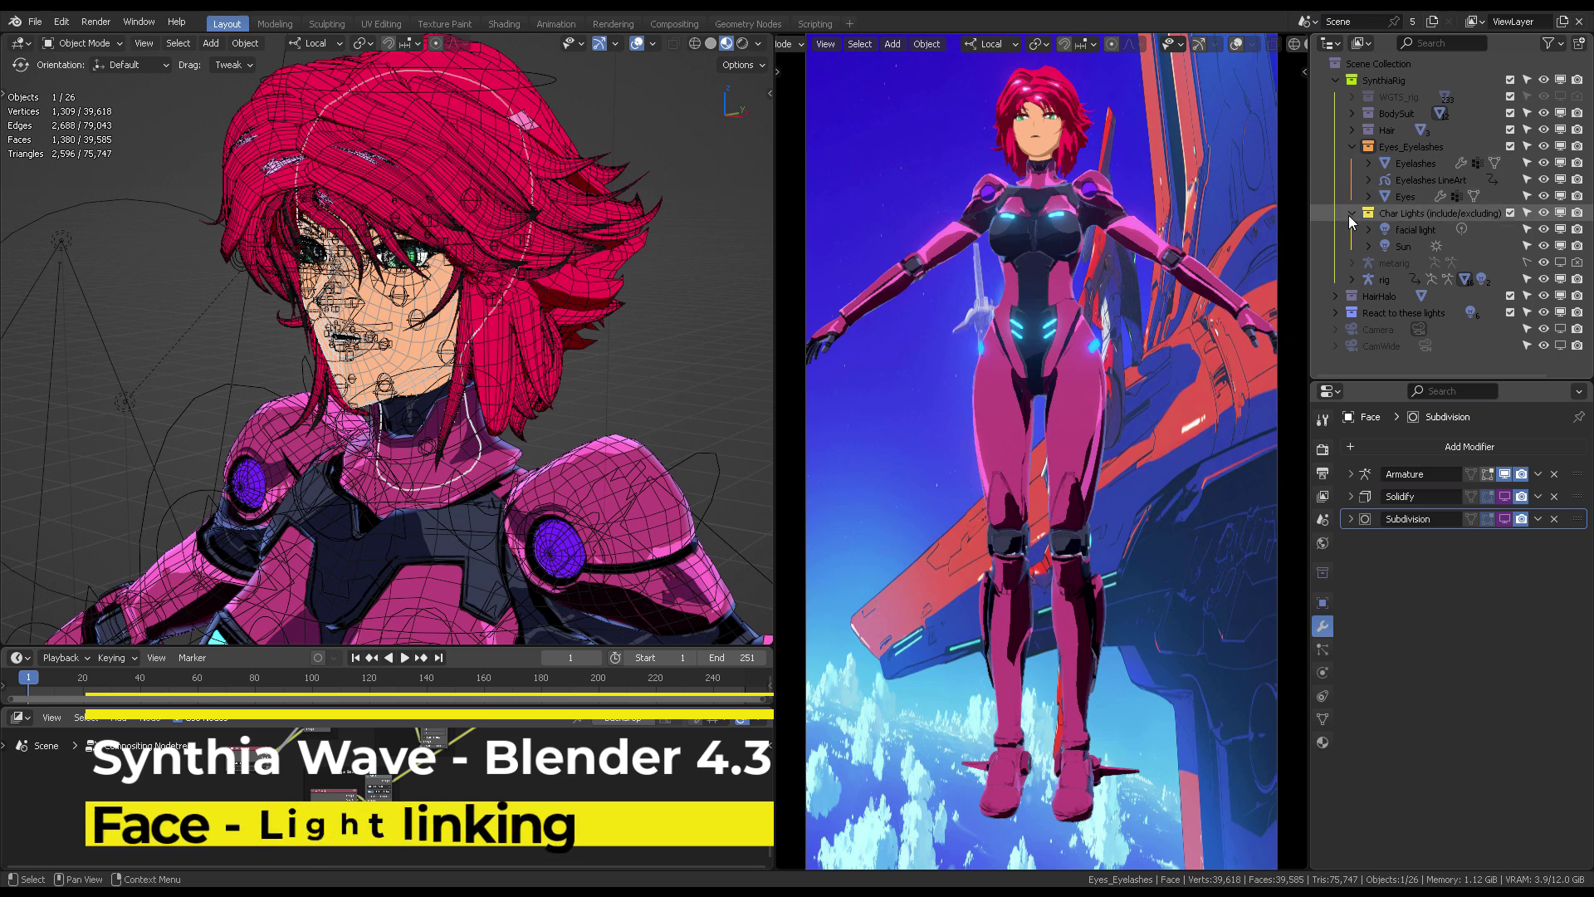
pyautogui.click(1399, 214)
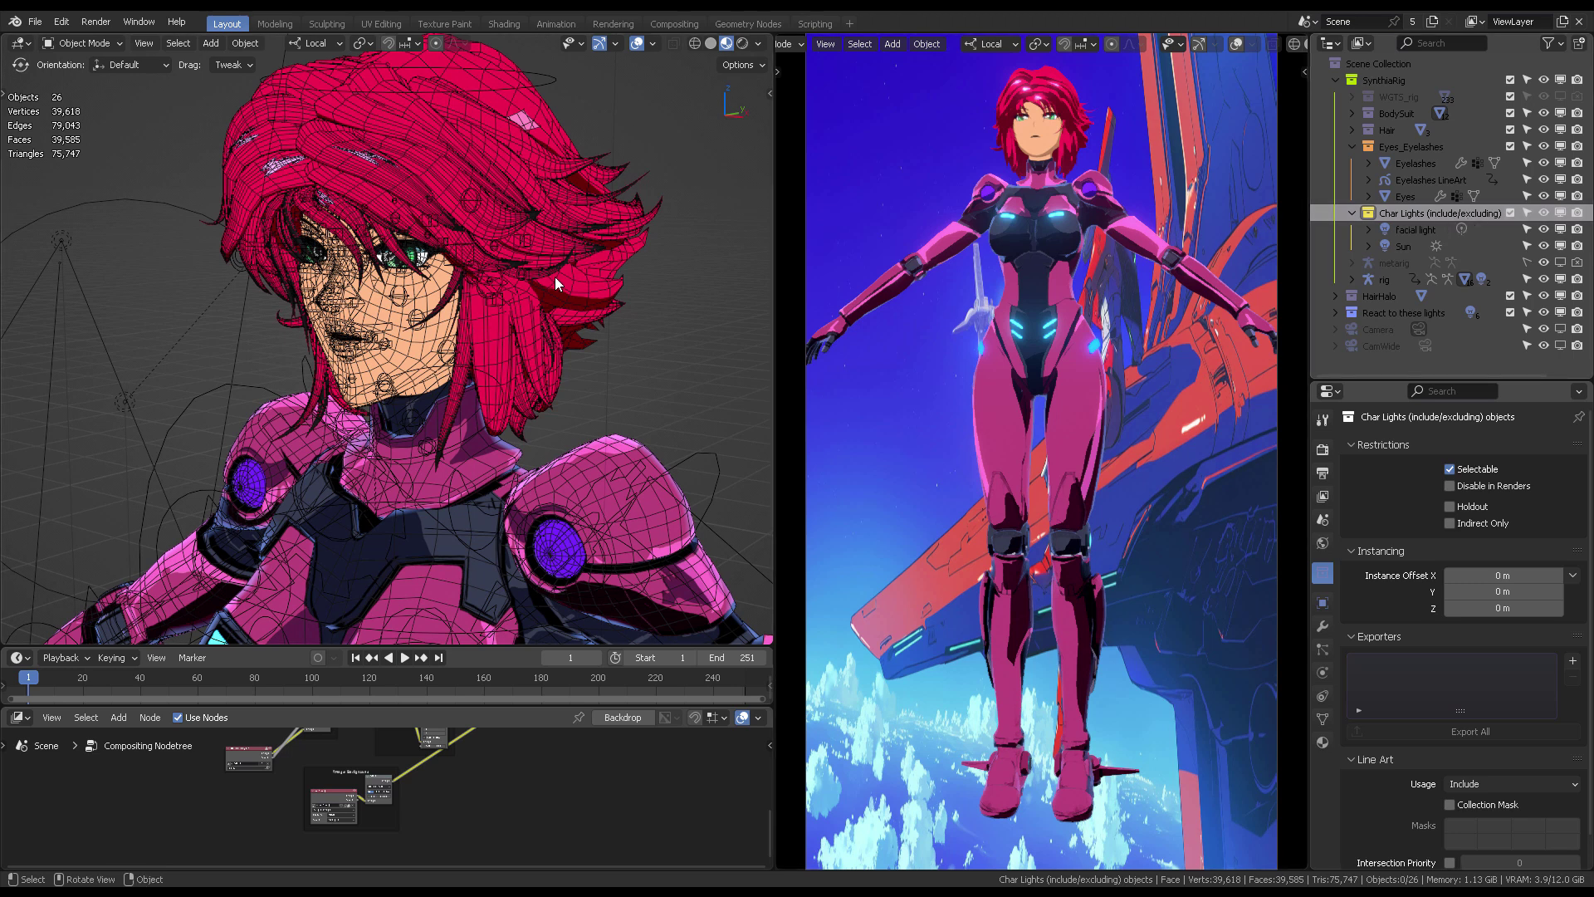
pyautogui.click(1409, 230)
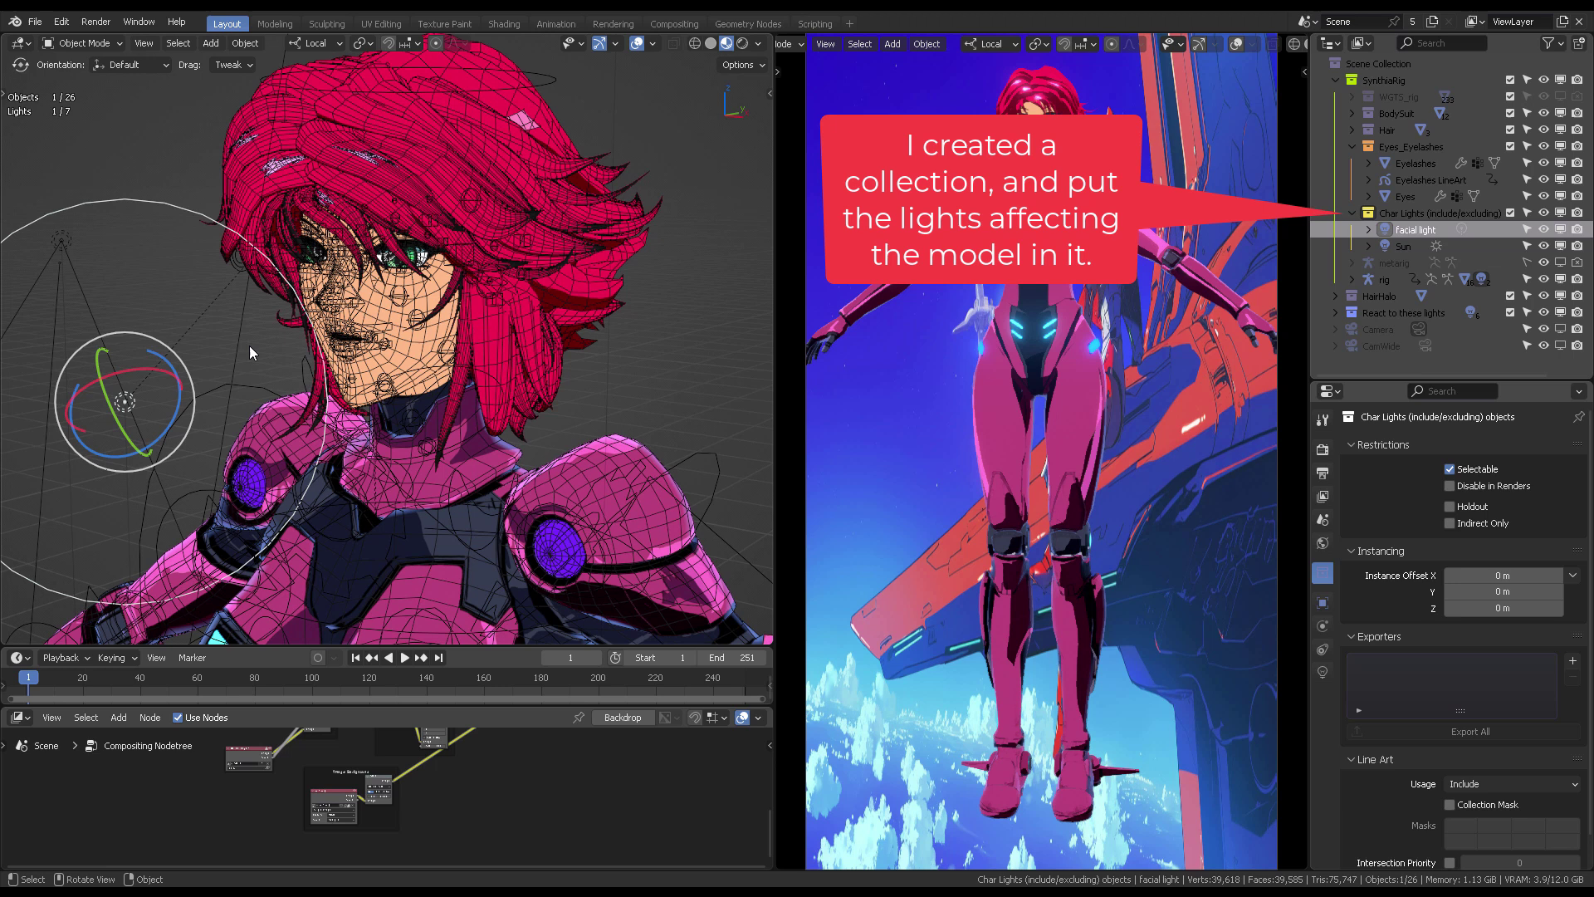
pyautogui.click(742, 43)
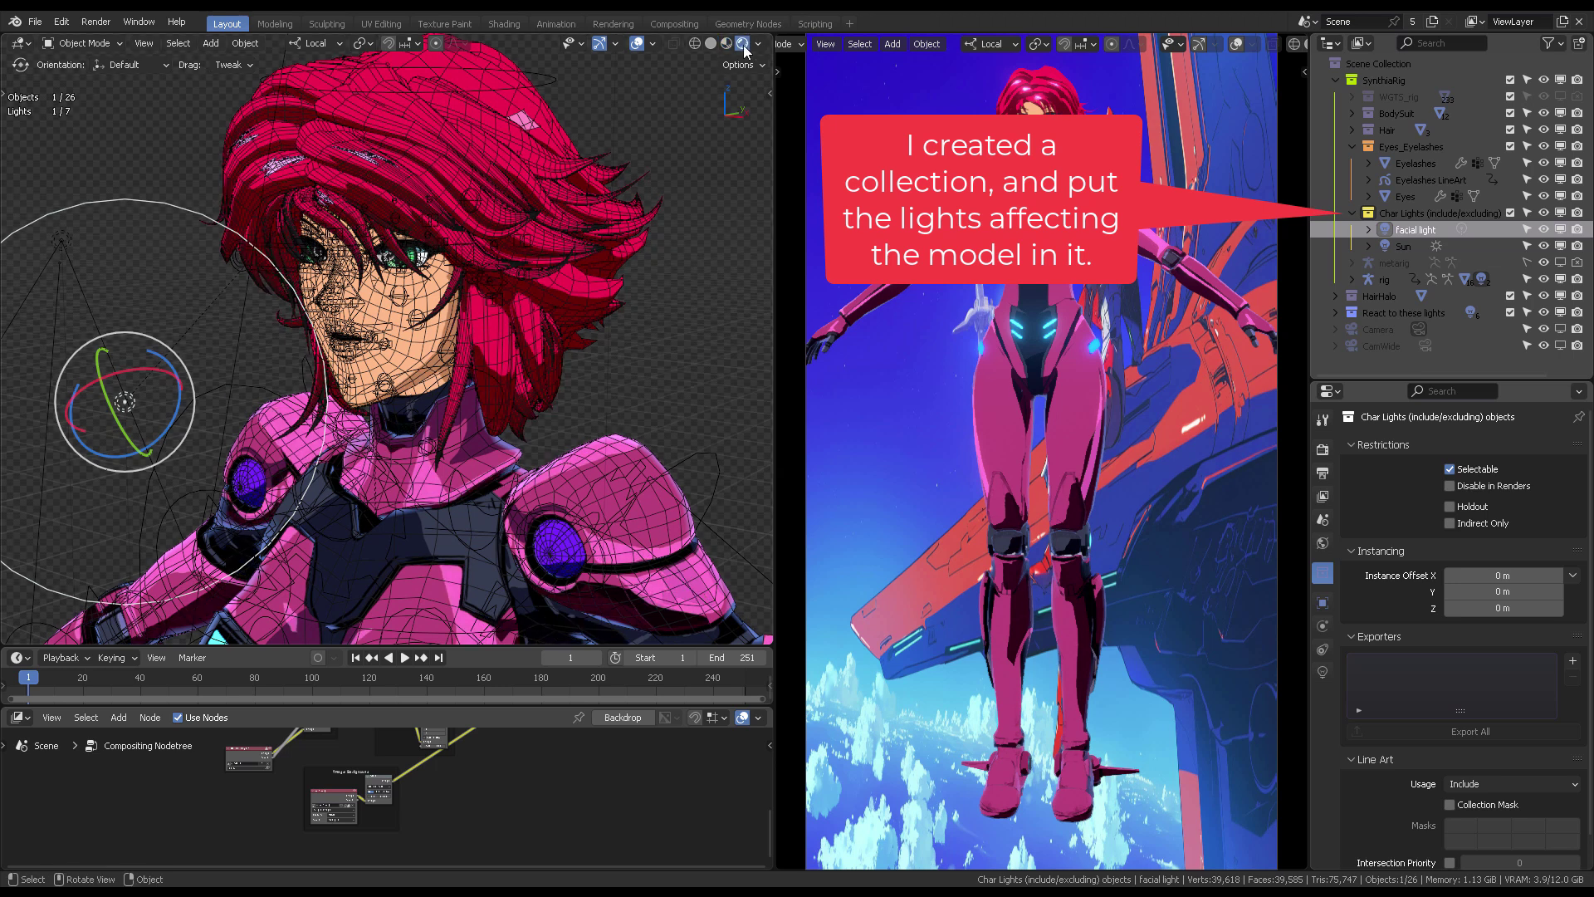
pyautogui.moveTo(620, 197); pyautogui.dragTo(665, 51, button='middle')
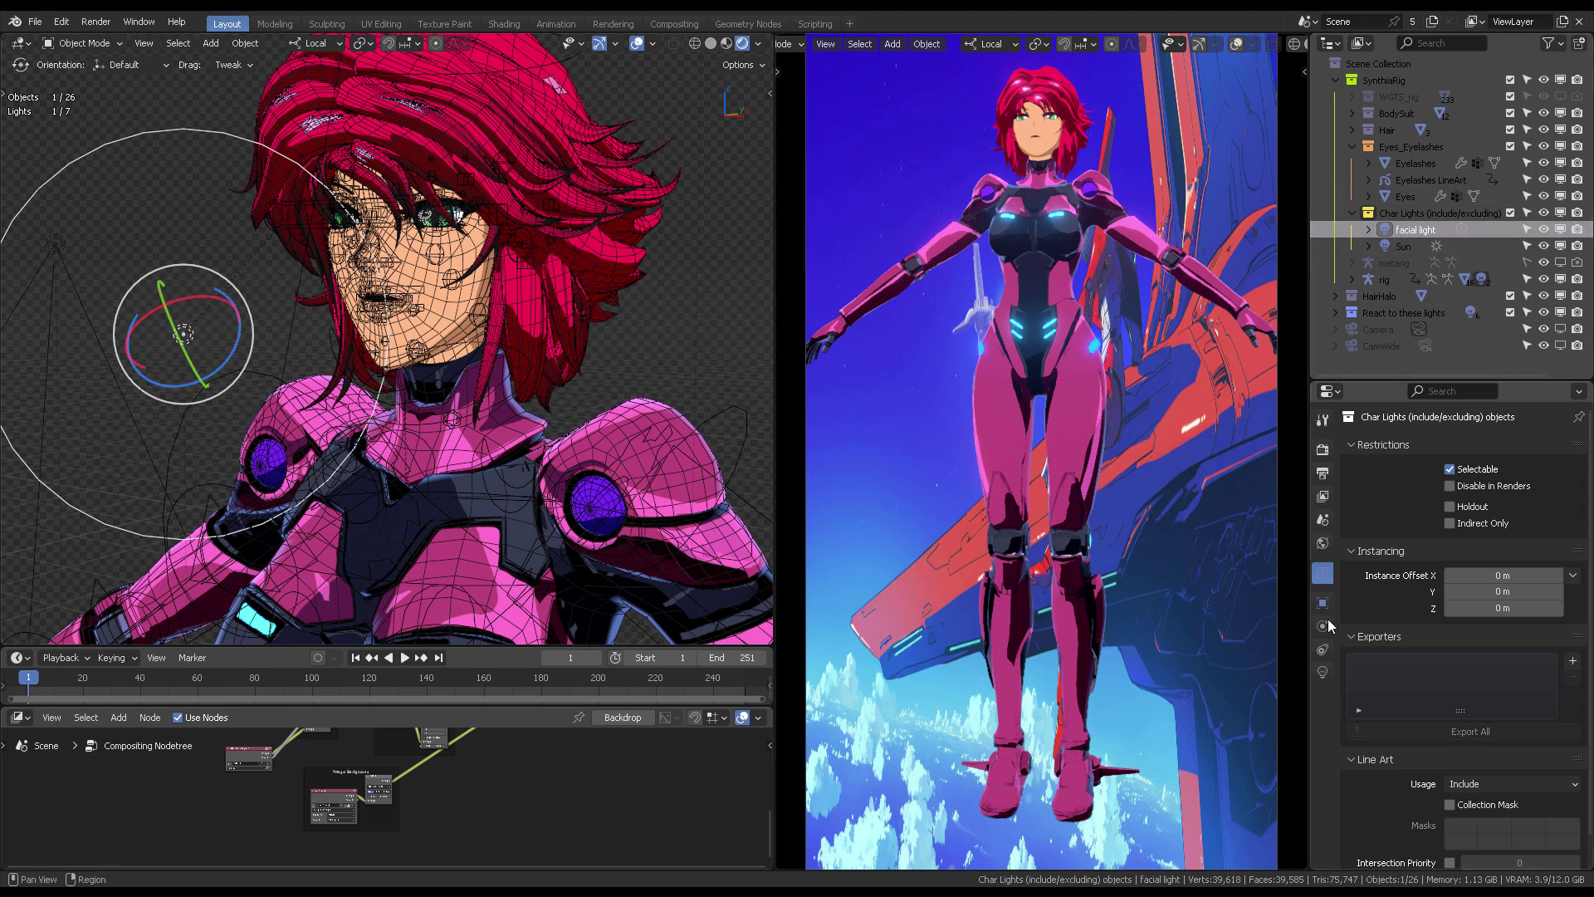
# Examine the facial light's light and Influence settings, and display the objects included in its Light Linking
pyautogui.click(1322, 672)
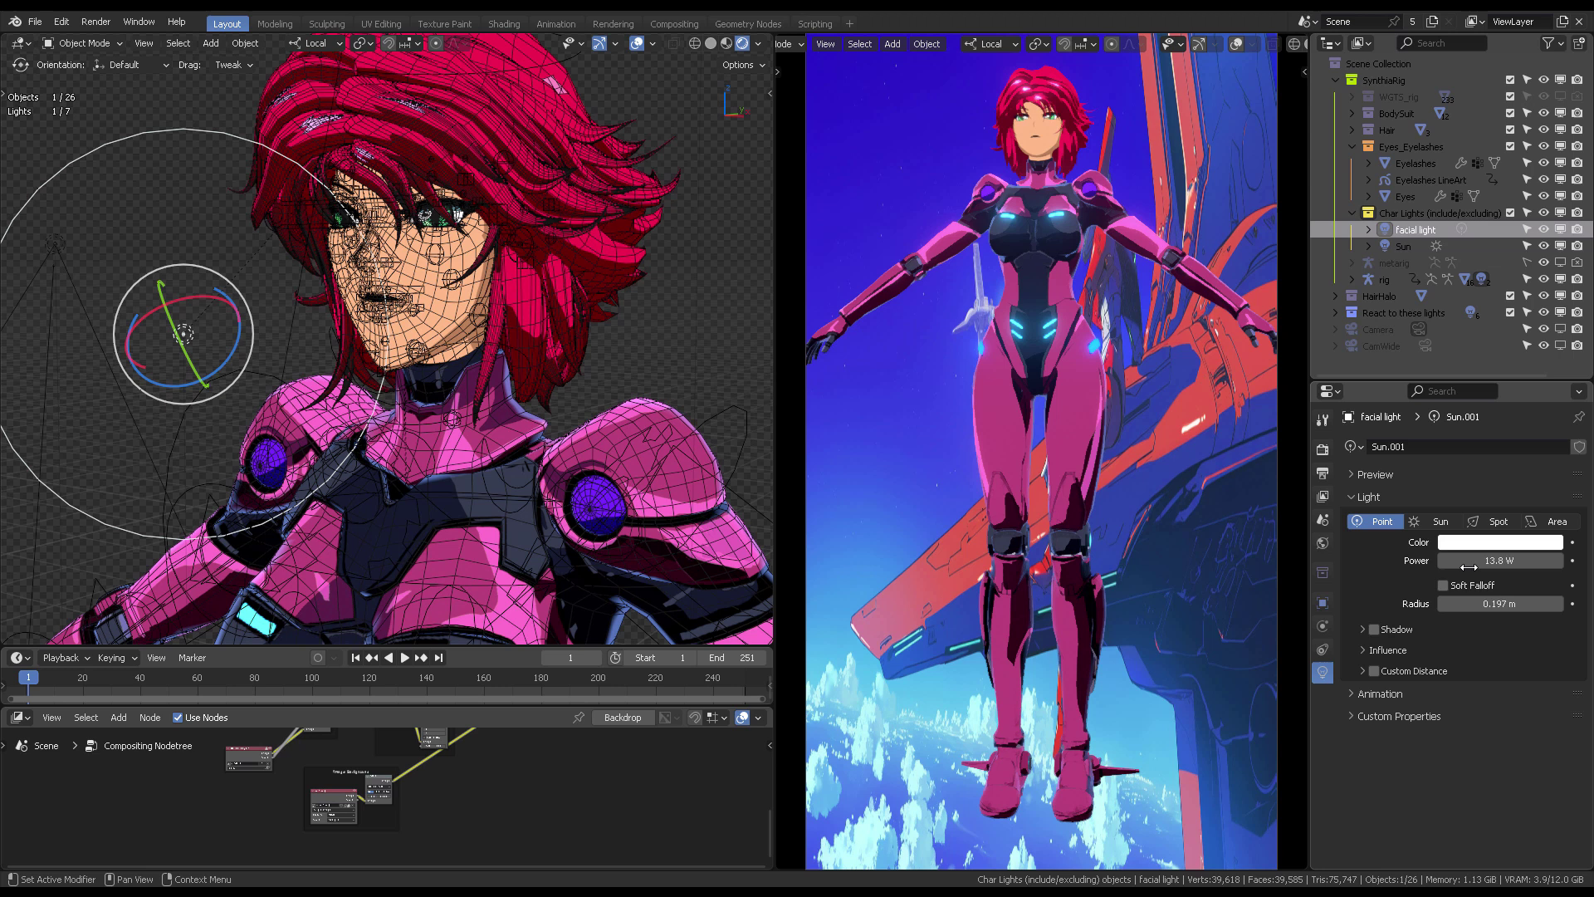
pyautogui.click(1363, 650)
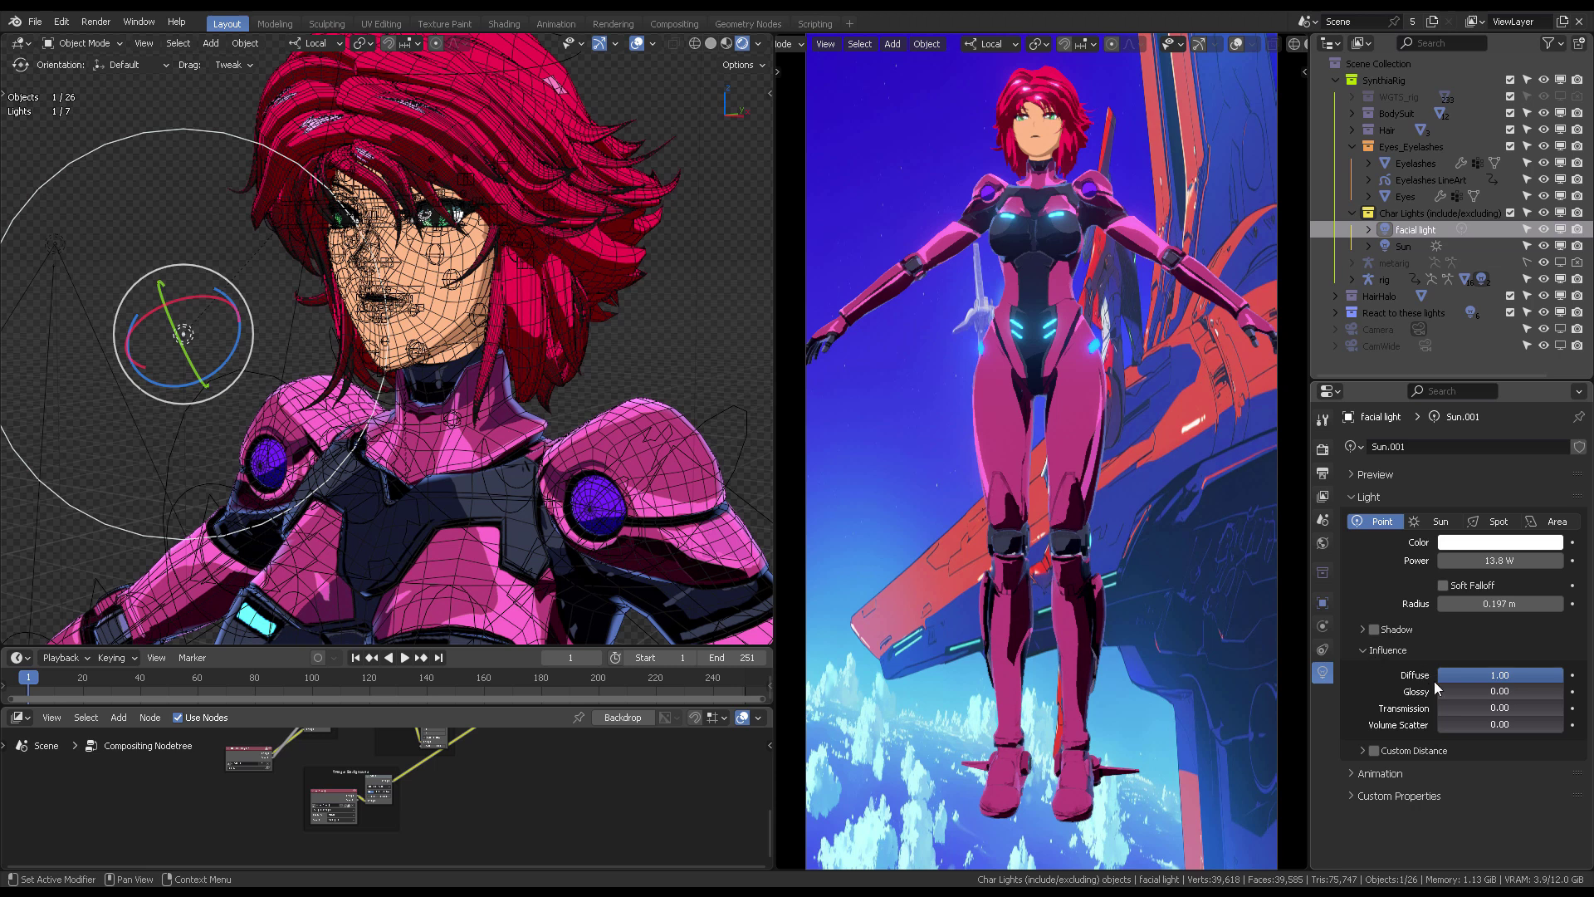
pyautogui.click(1364, 652)
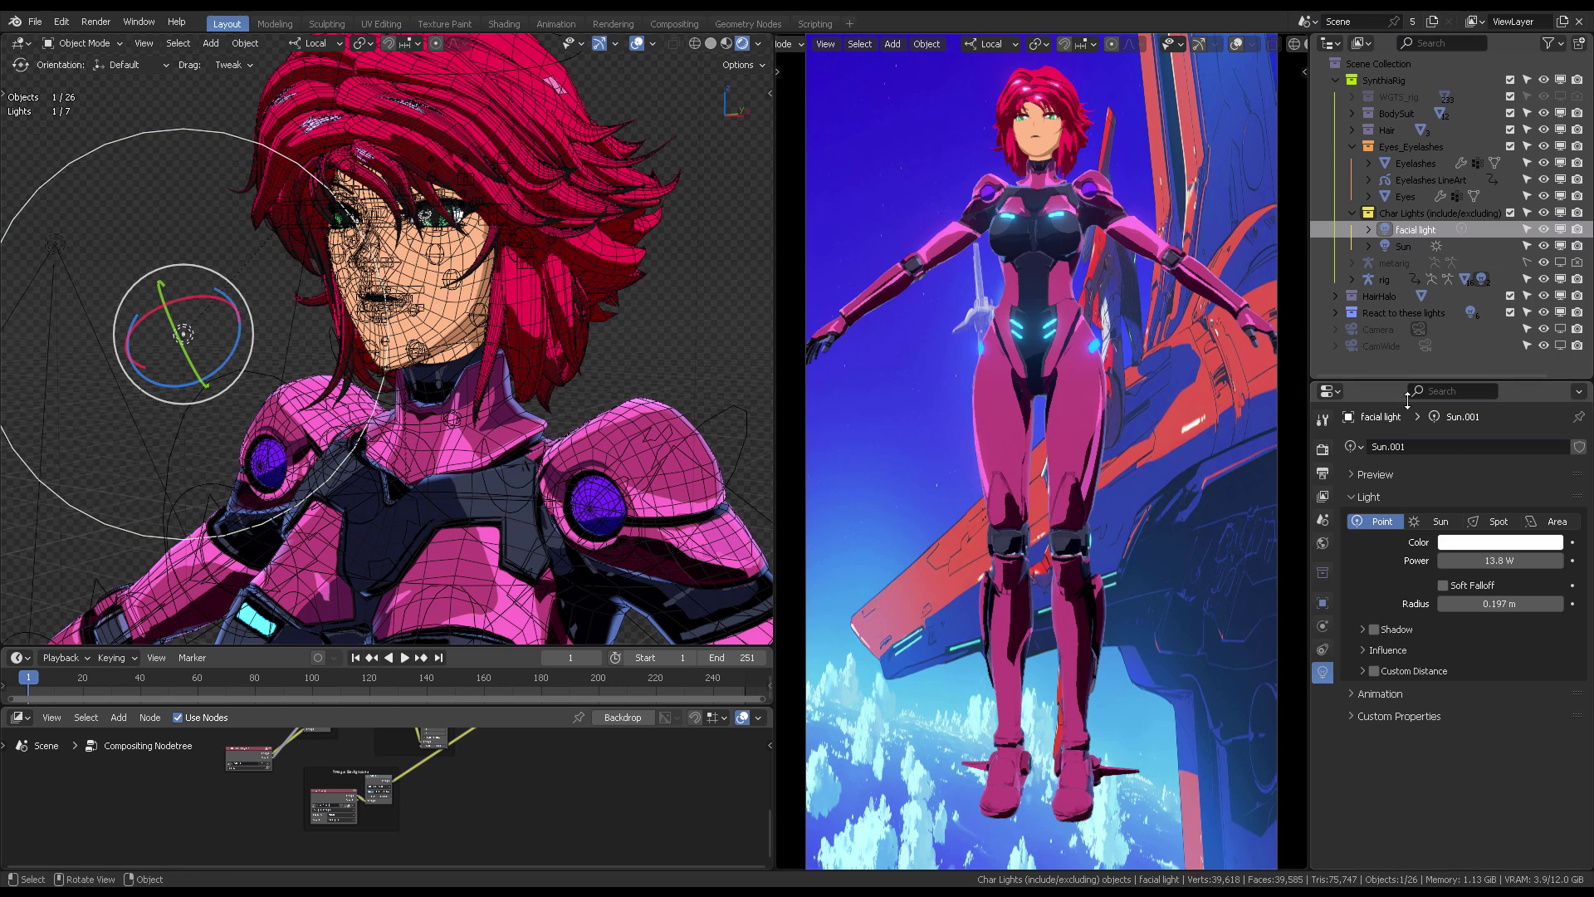
pyautogui.click(1324, 602)
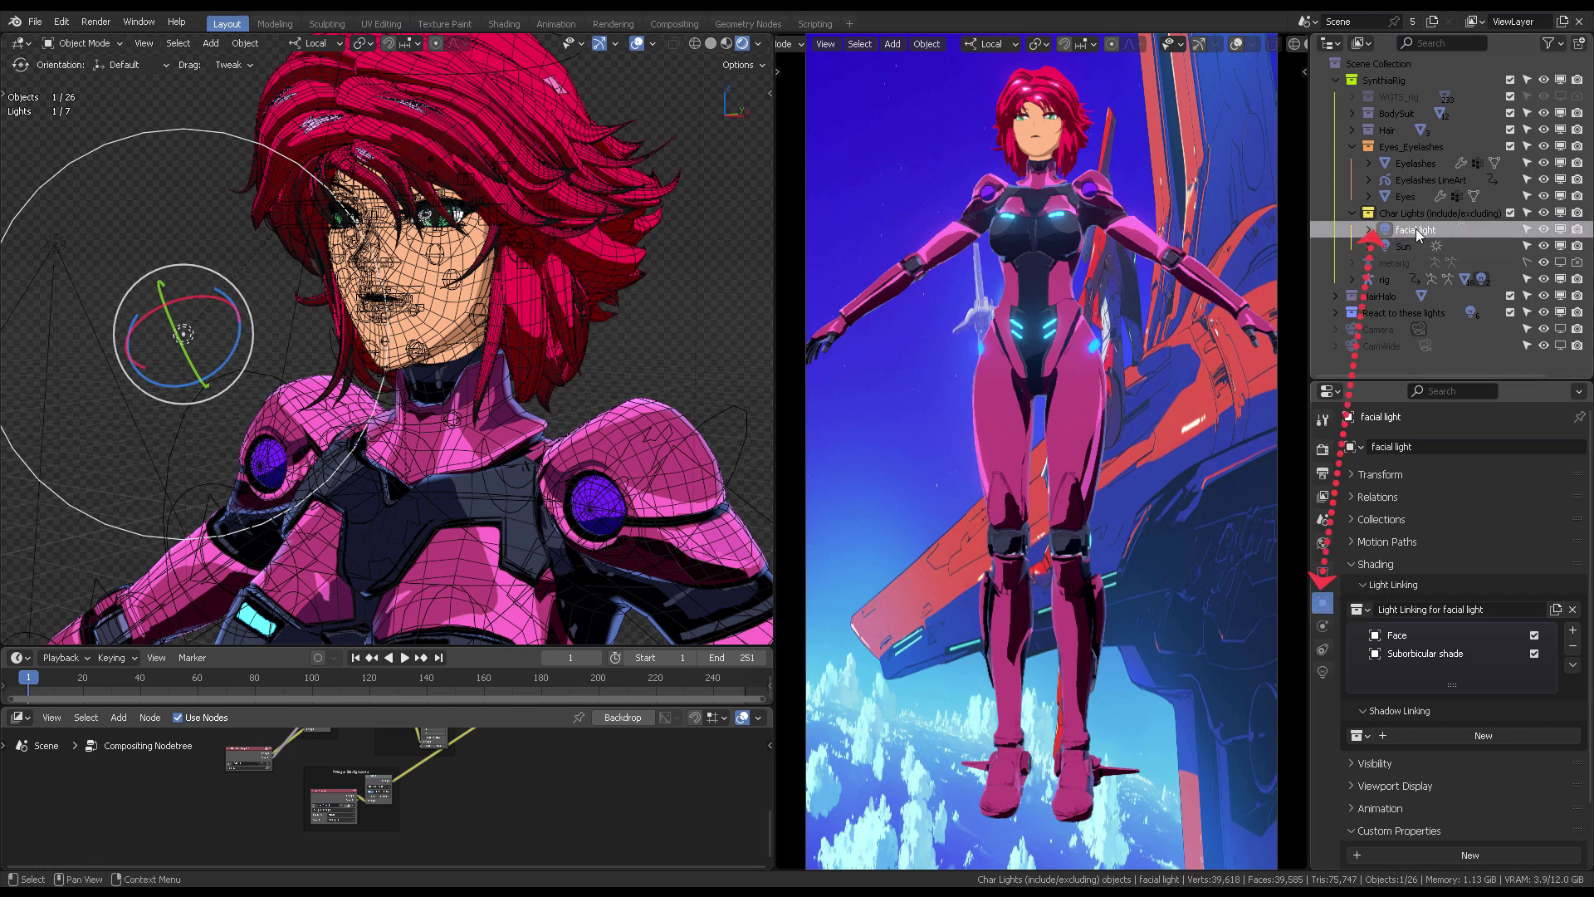
# Collapse the facial light's custom properties, and reopen its Shading section to examine the Light Linking settings
pyautogui.click(1361, 564)
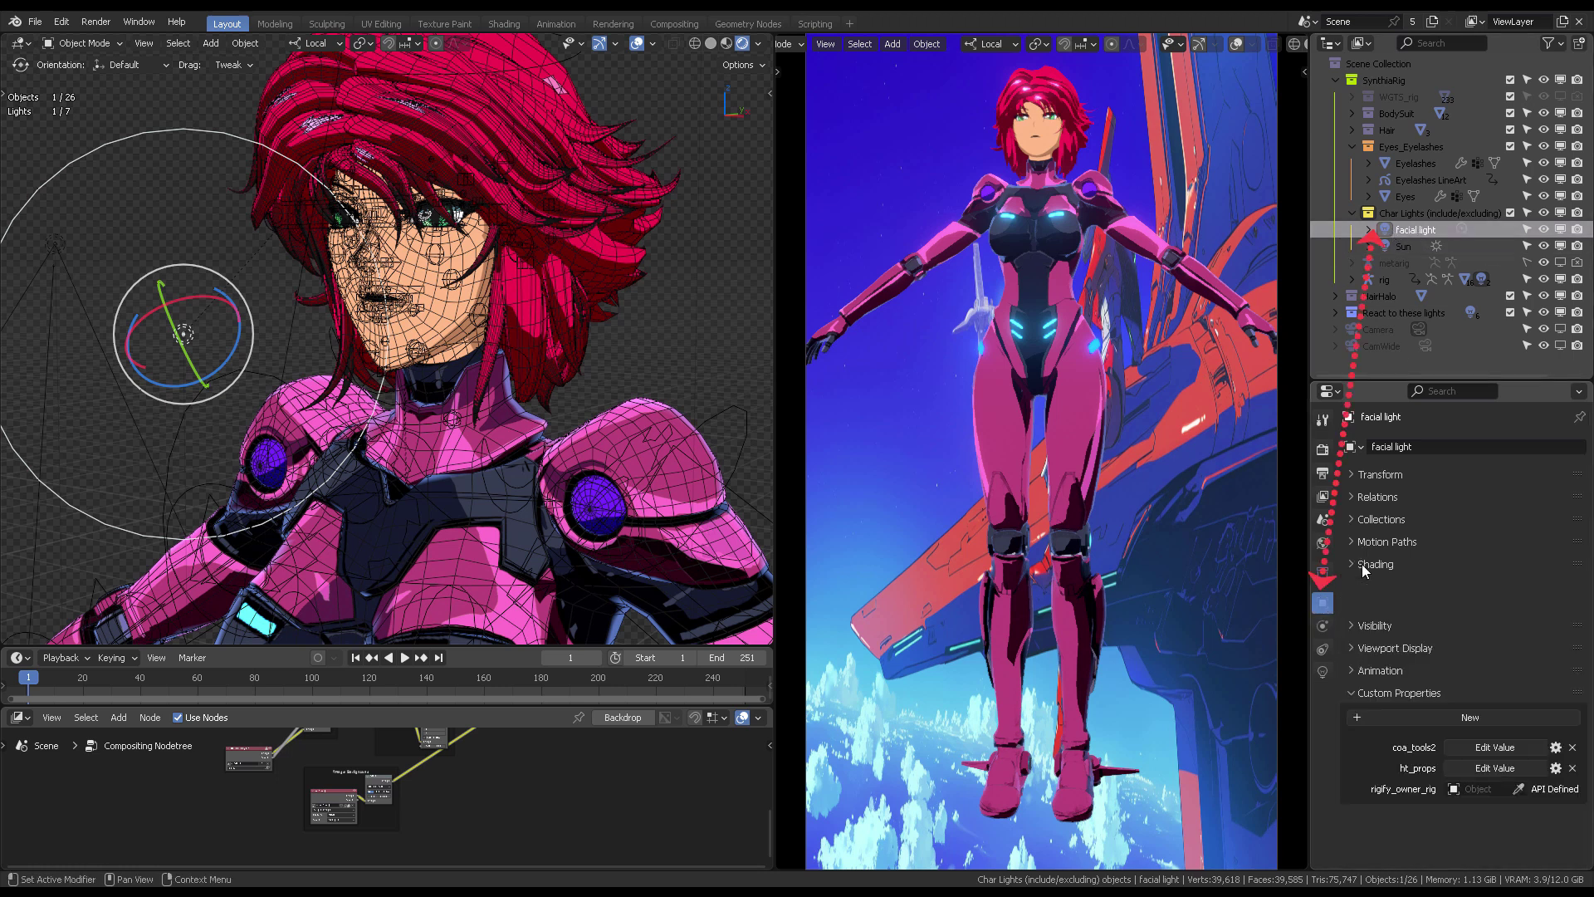
pyautogui.click(1361, 653)
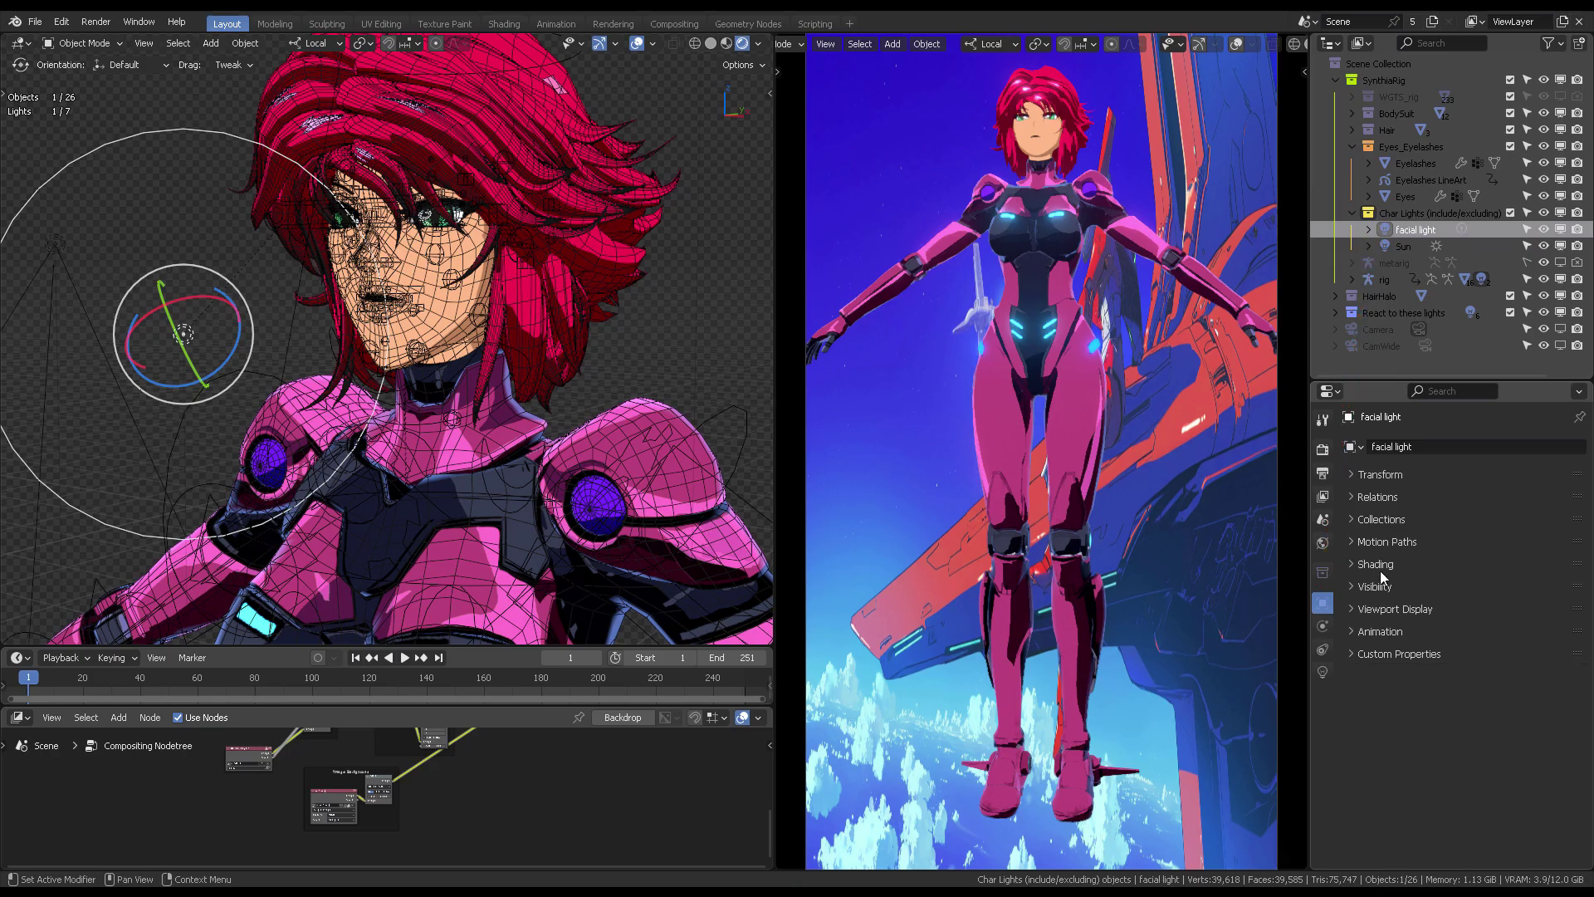
pyautogui.click(1369, 565)
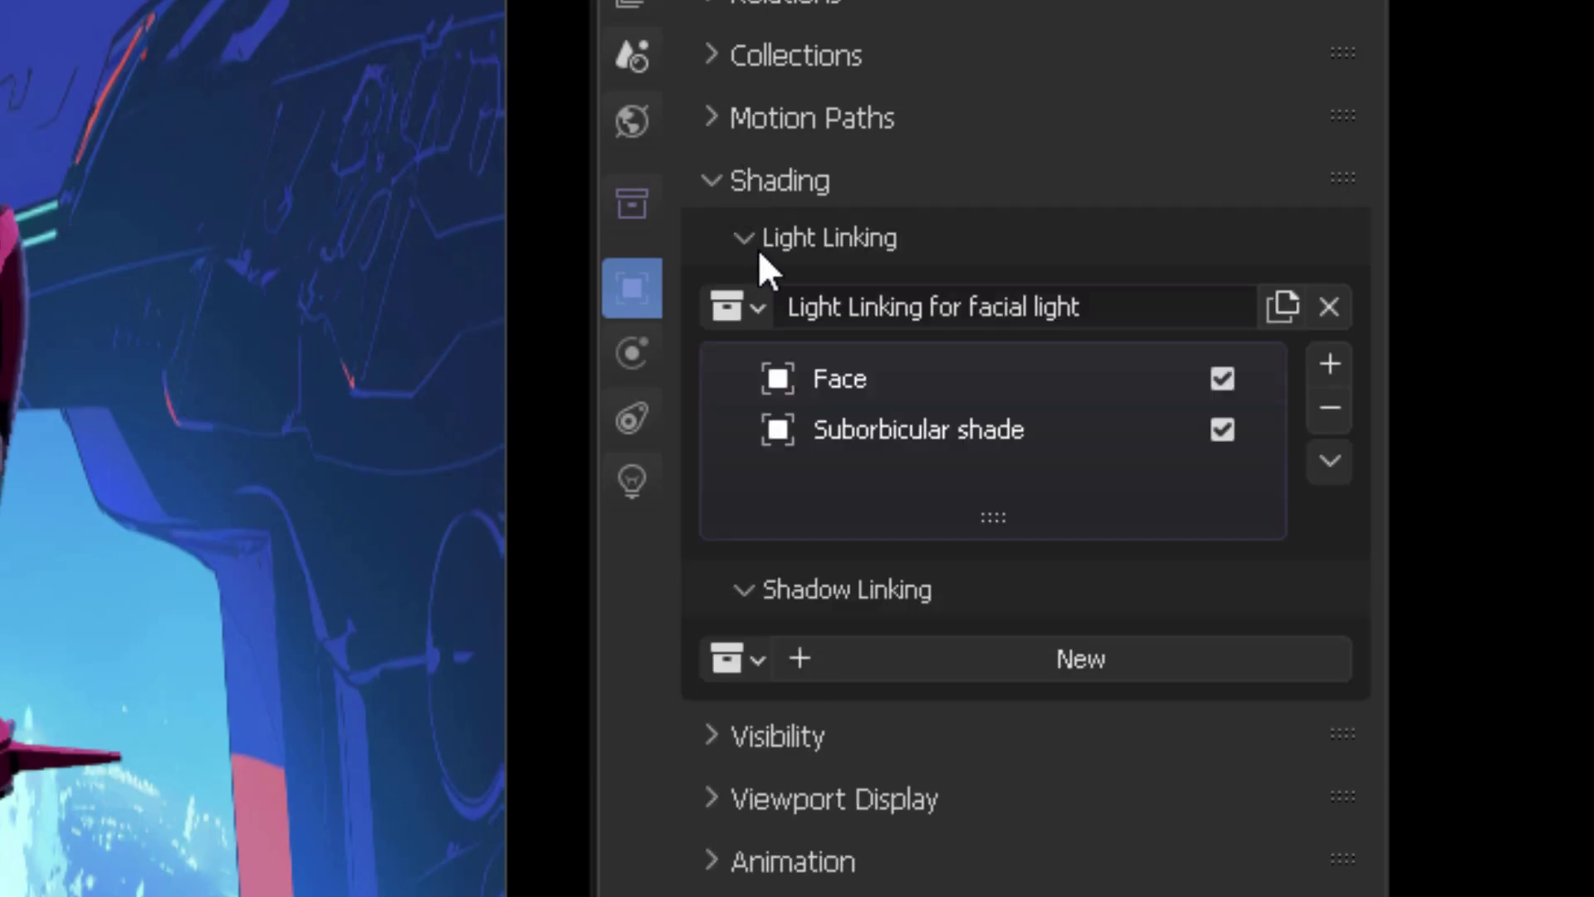
pyautogui.click(760, 249)
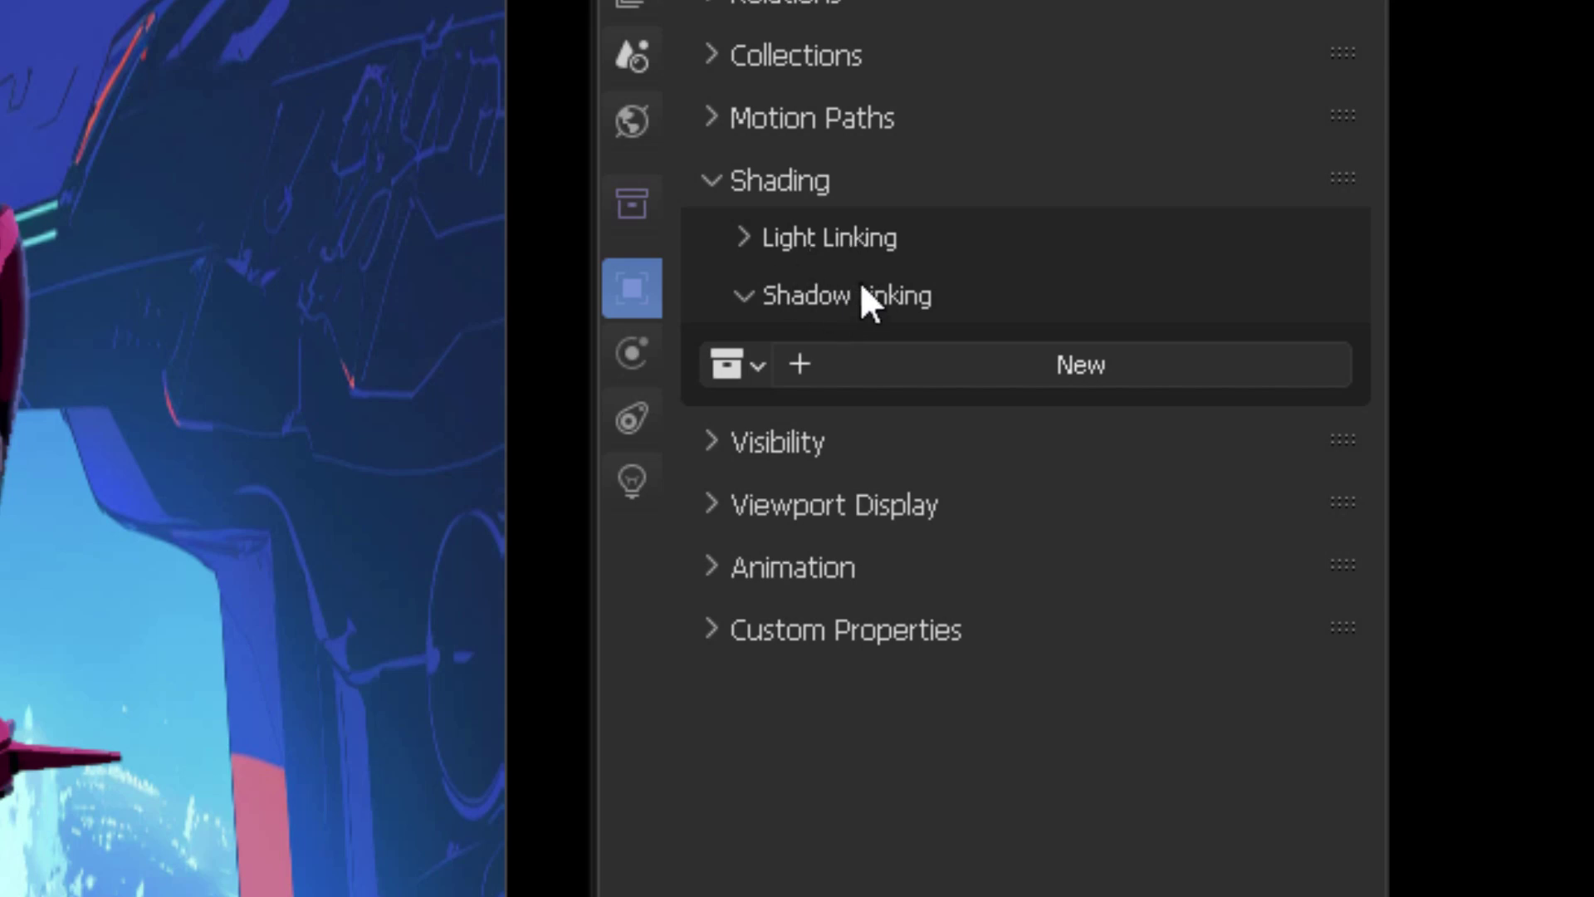
pyautogui.click(854, 249)
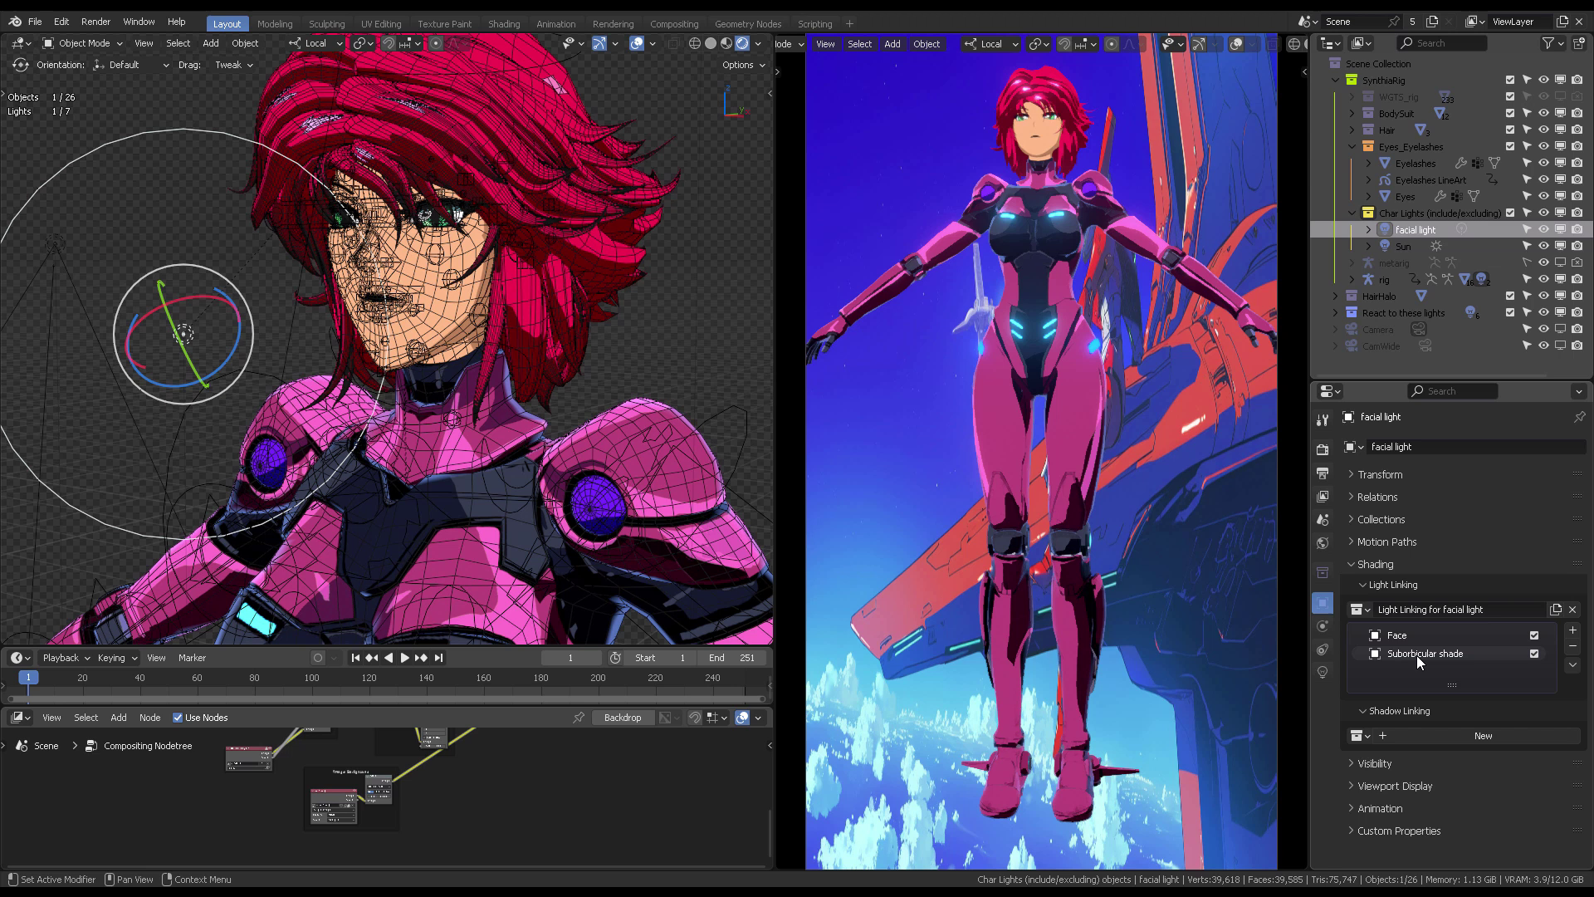
# Select the Suborbicular shade mesh on the face, isolate it for inspection, and return to the full scene
pyautogui.keyDown('ctrl'); pyautogui.moveTo(530, 266); pyautogui.dragTo(560, 332, button='middle'); pyautogui.keyUp('ctrl')
pyautogui.click(560, 332)
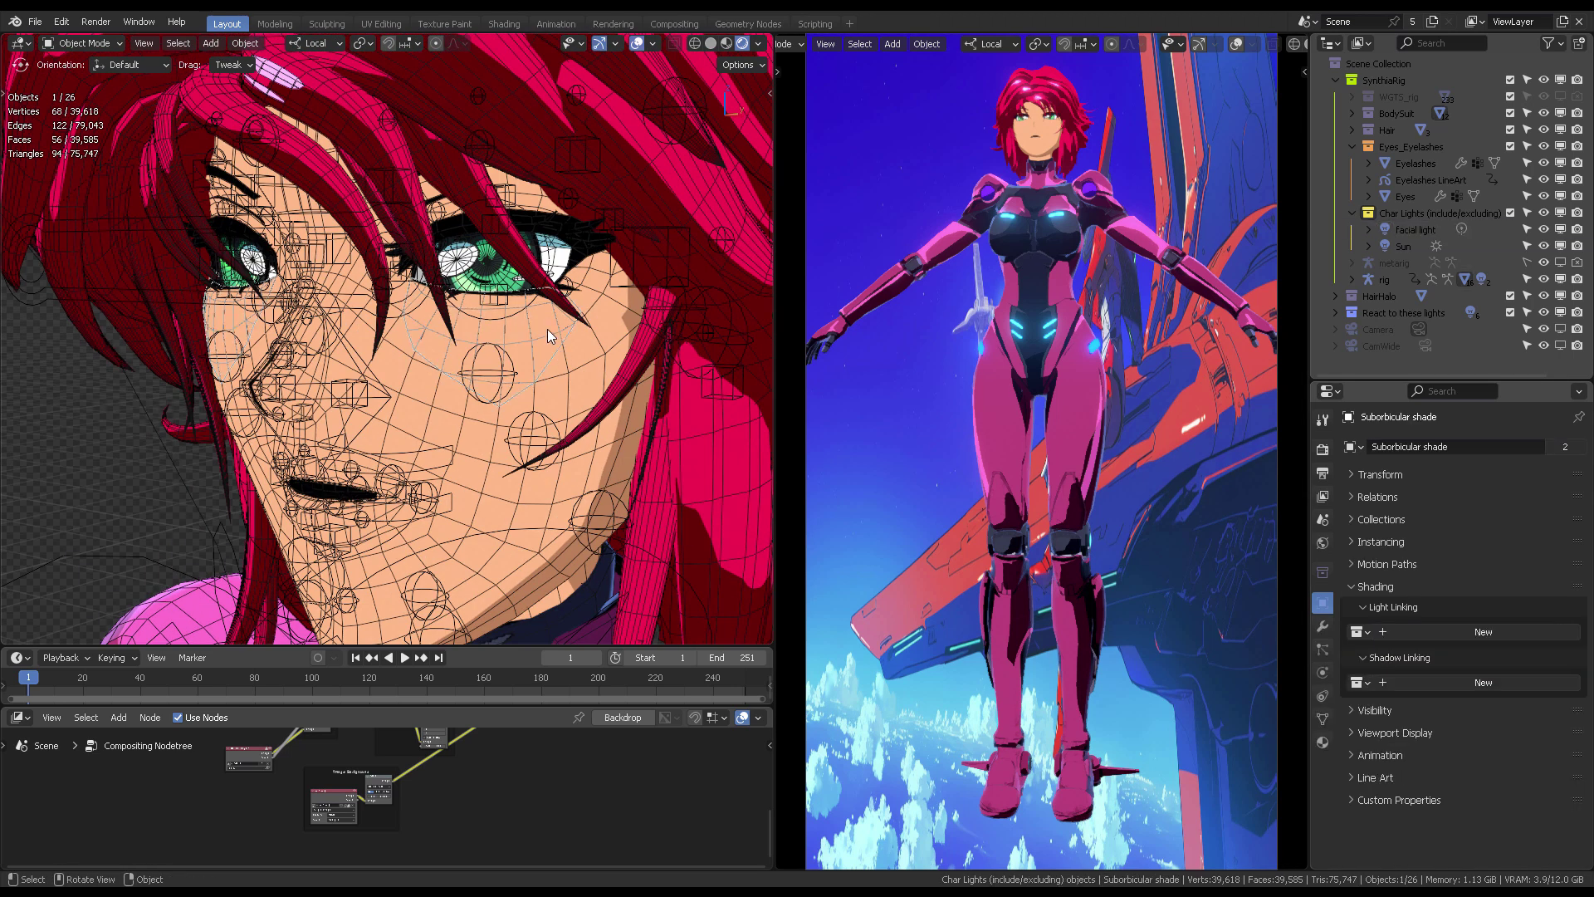
pyautogui.press('KP_Divide')
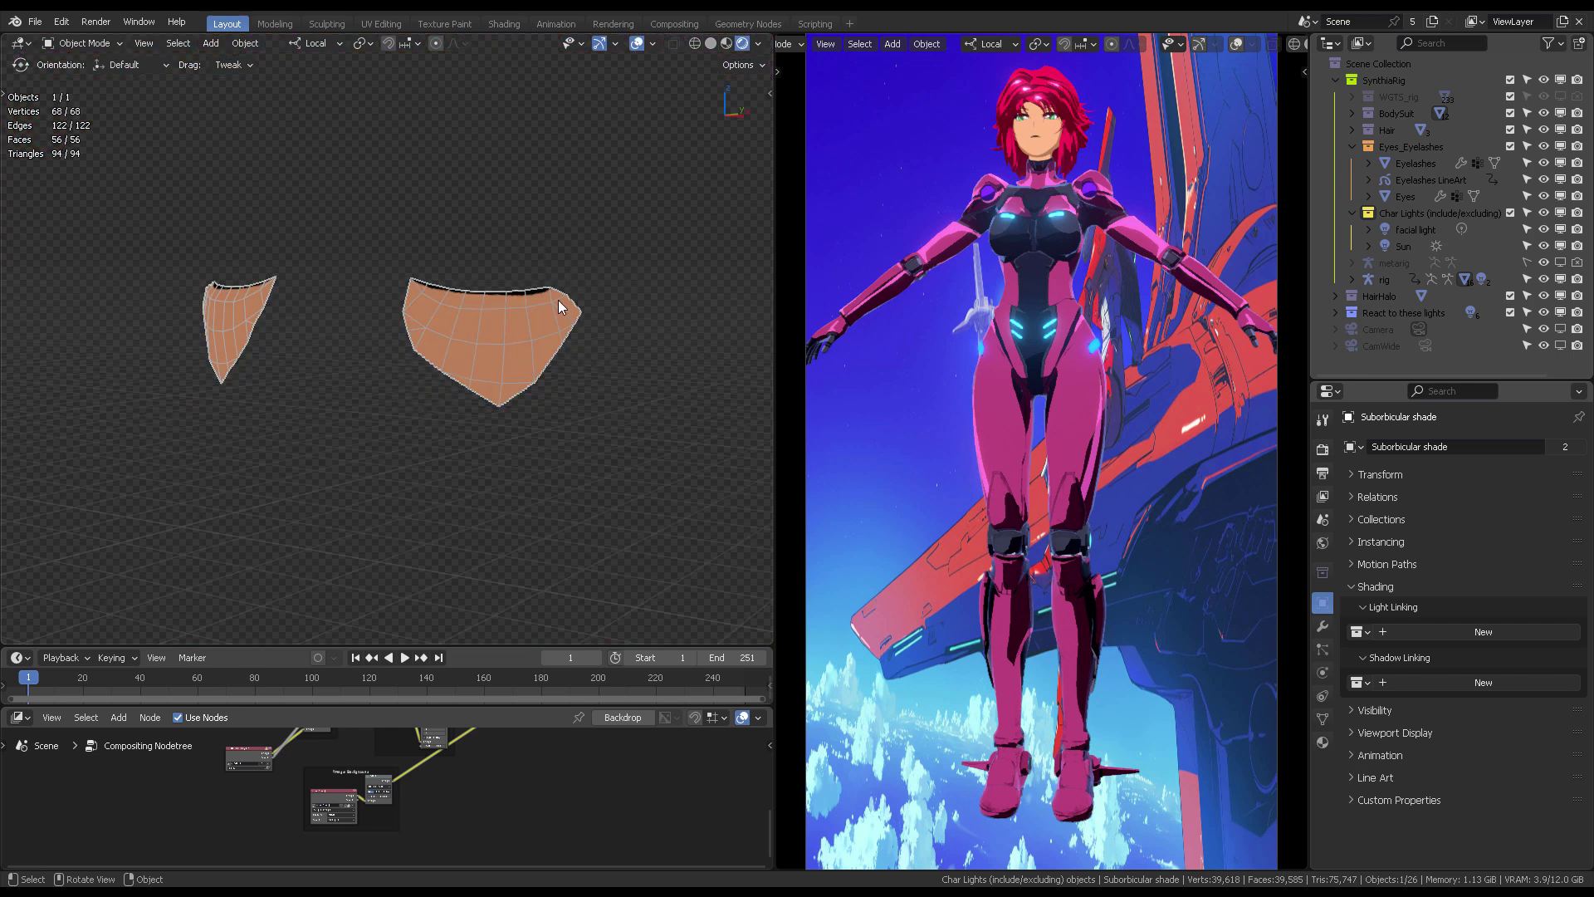
pyautogui.press('KP_Divide')
pyautogui.keyDown('ctrl'); pyautogui.moveTo(655, 182); pyautogui.dragTo(560, 235, button='middle'); pyautogui.keyUp('ctrl')
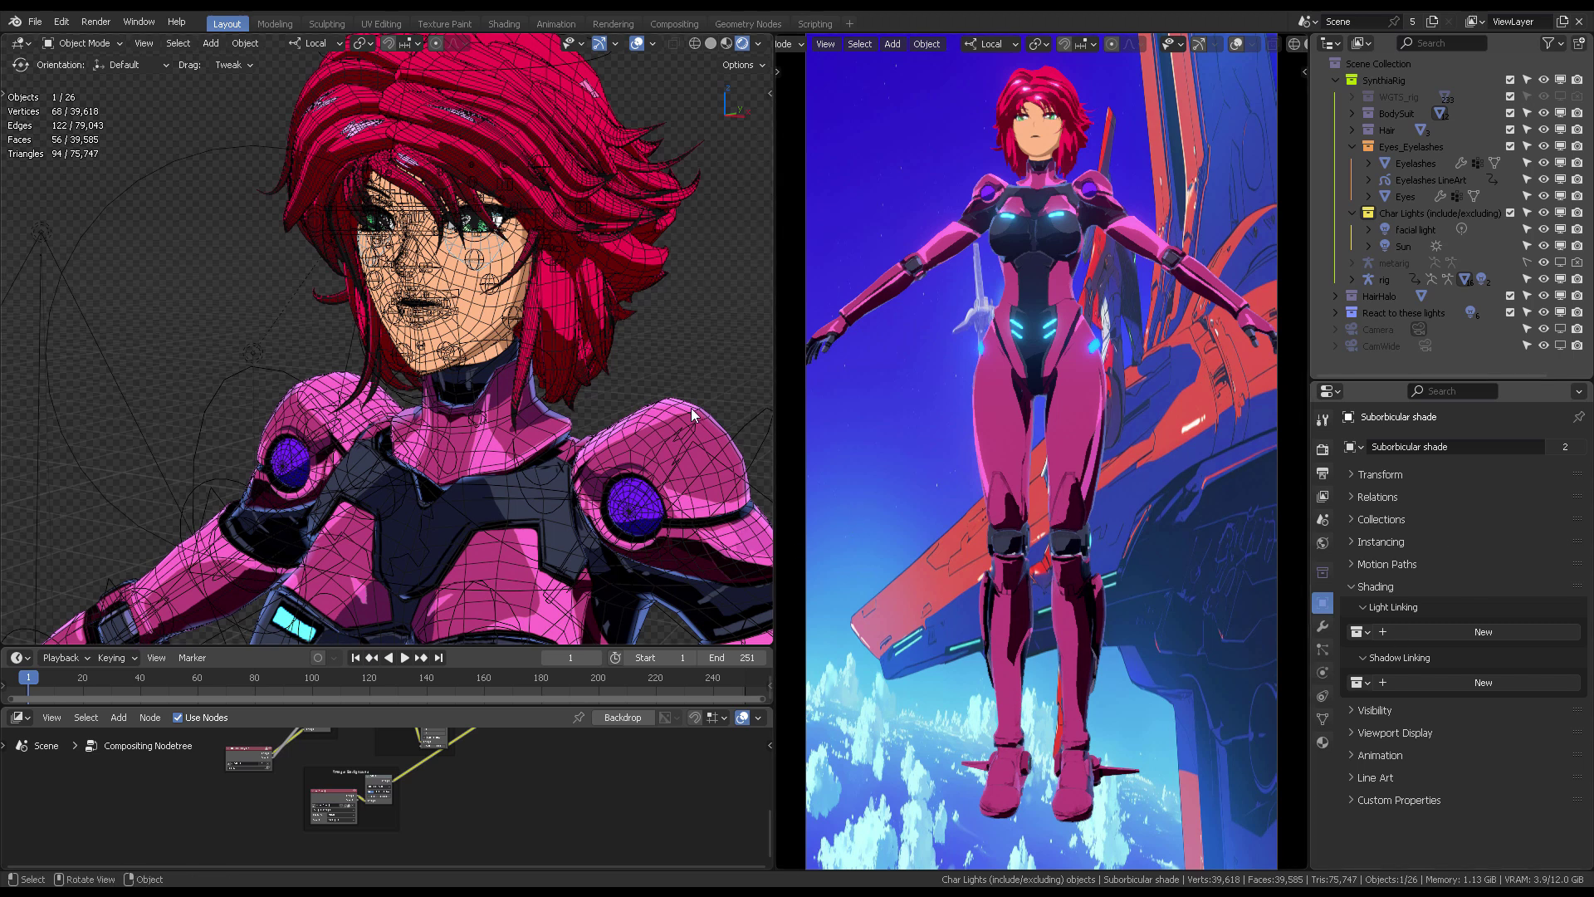
# Select the facial light again and display its Light Linking objects
pyautogui.click(1411, 230)
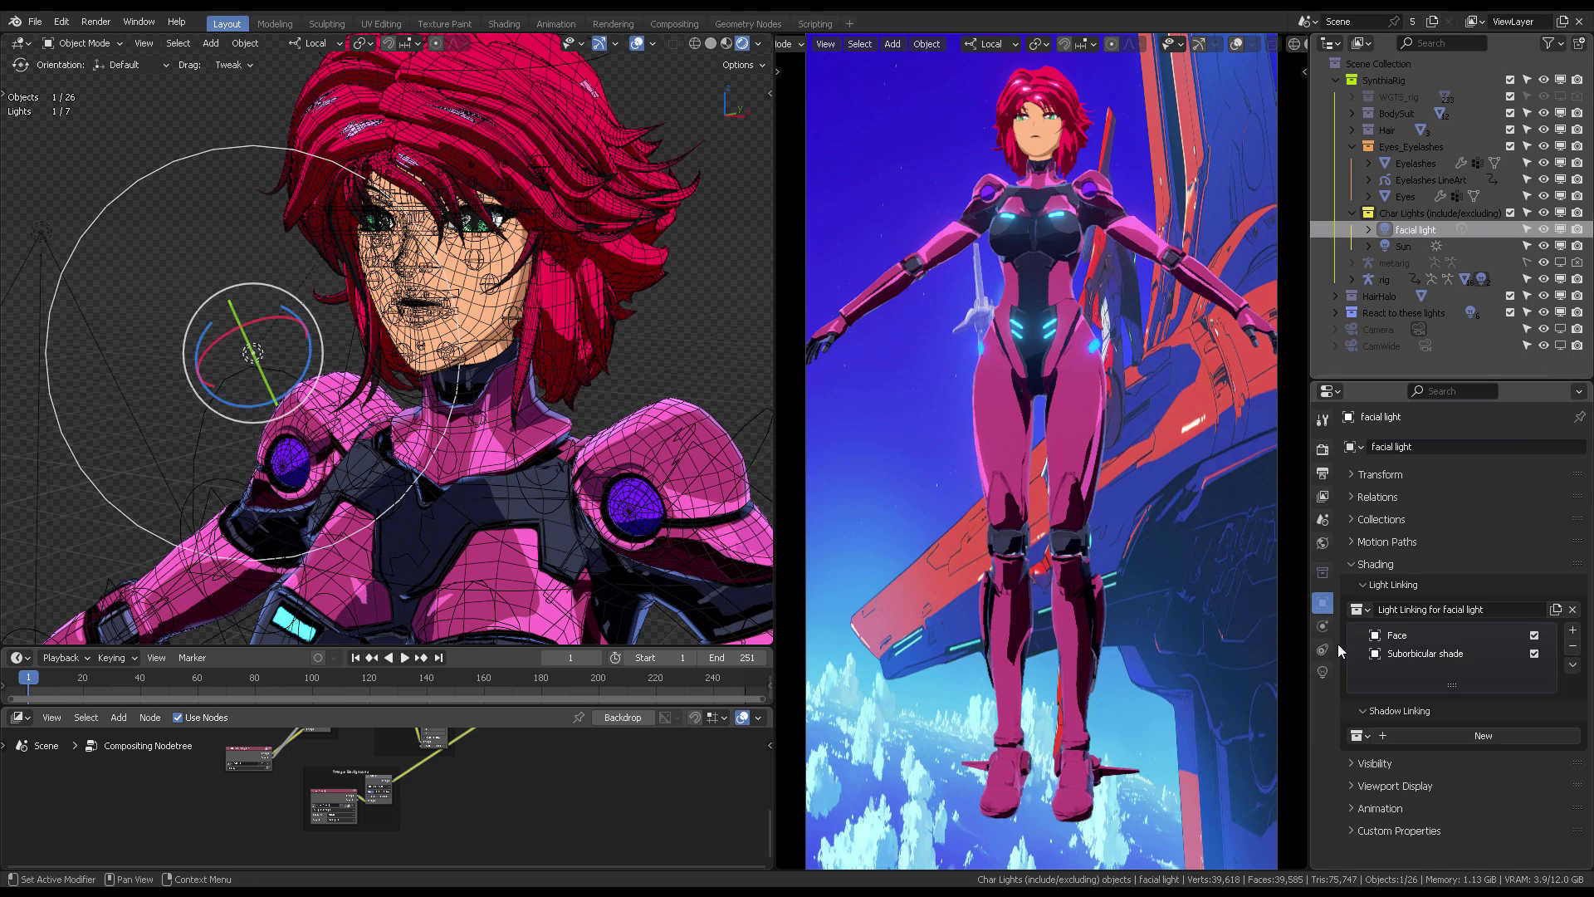
pyautogui.click(1362, 585)
pyautogui.click(1376, 584)
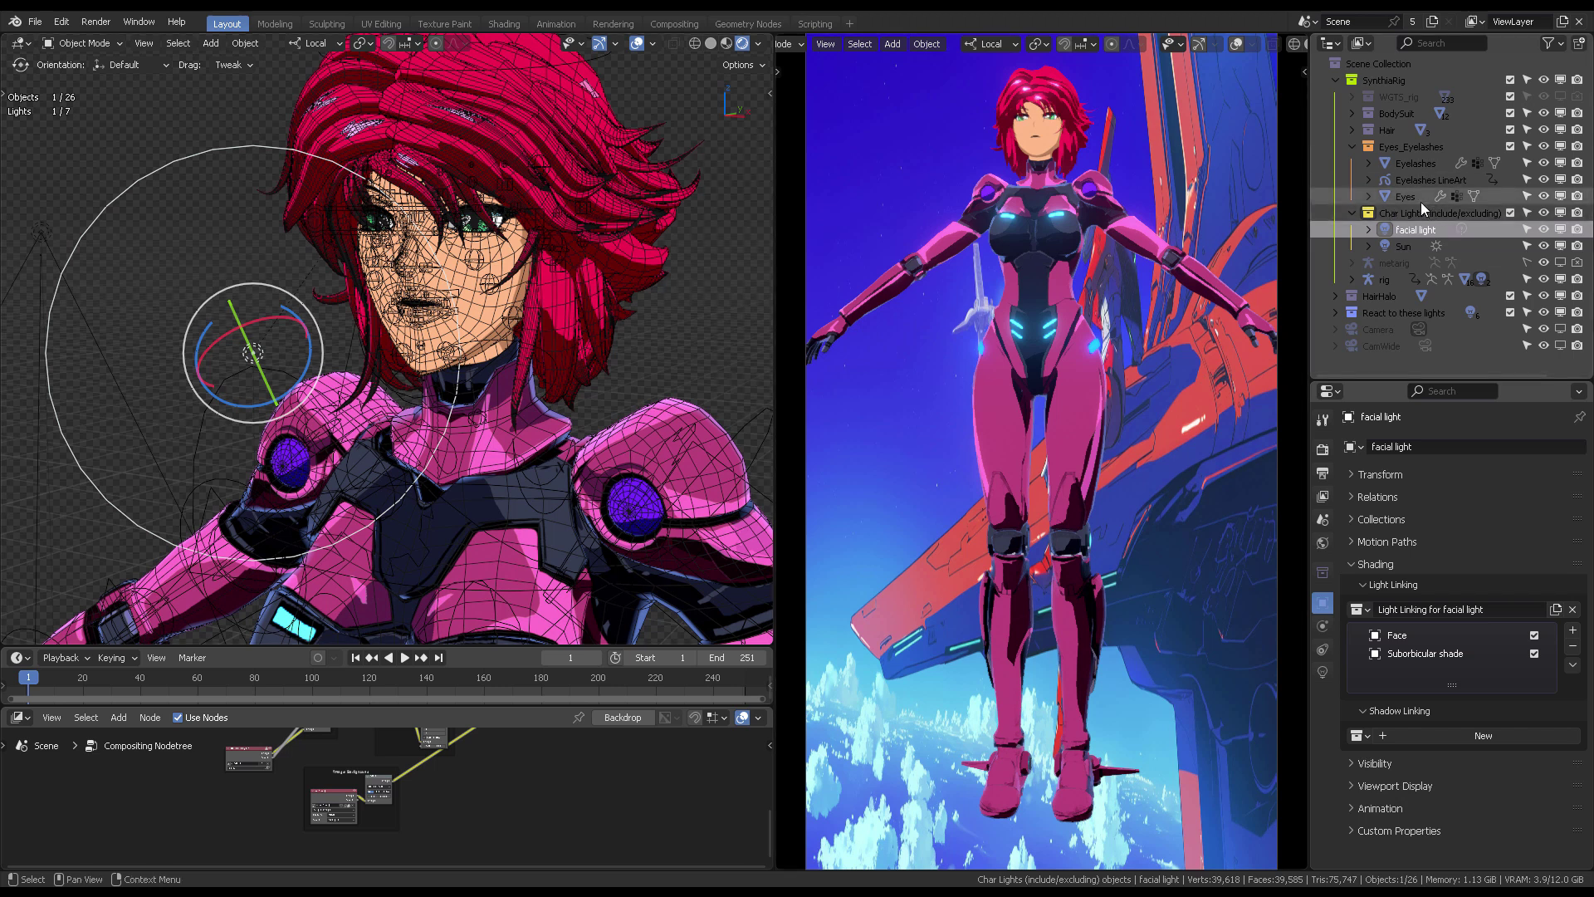
# Select the Face mesh, open a second Outliner beside the preview viewport, and reveal the mesh in it
pyautogui.click(496, 299)
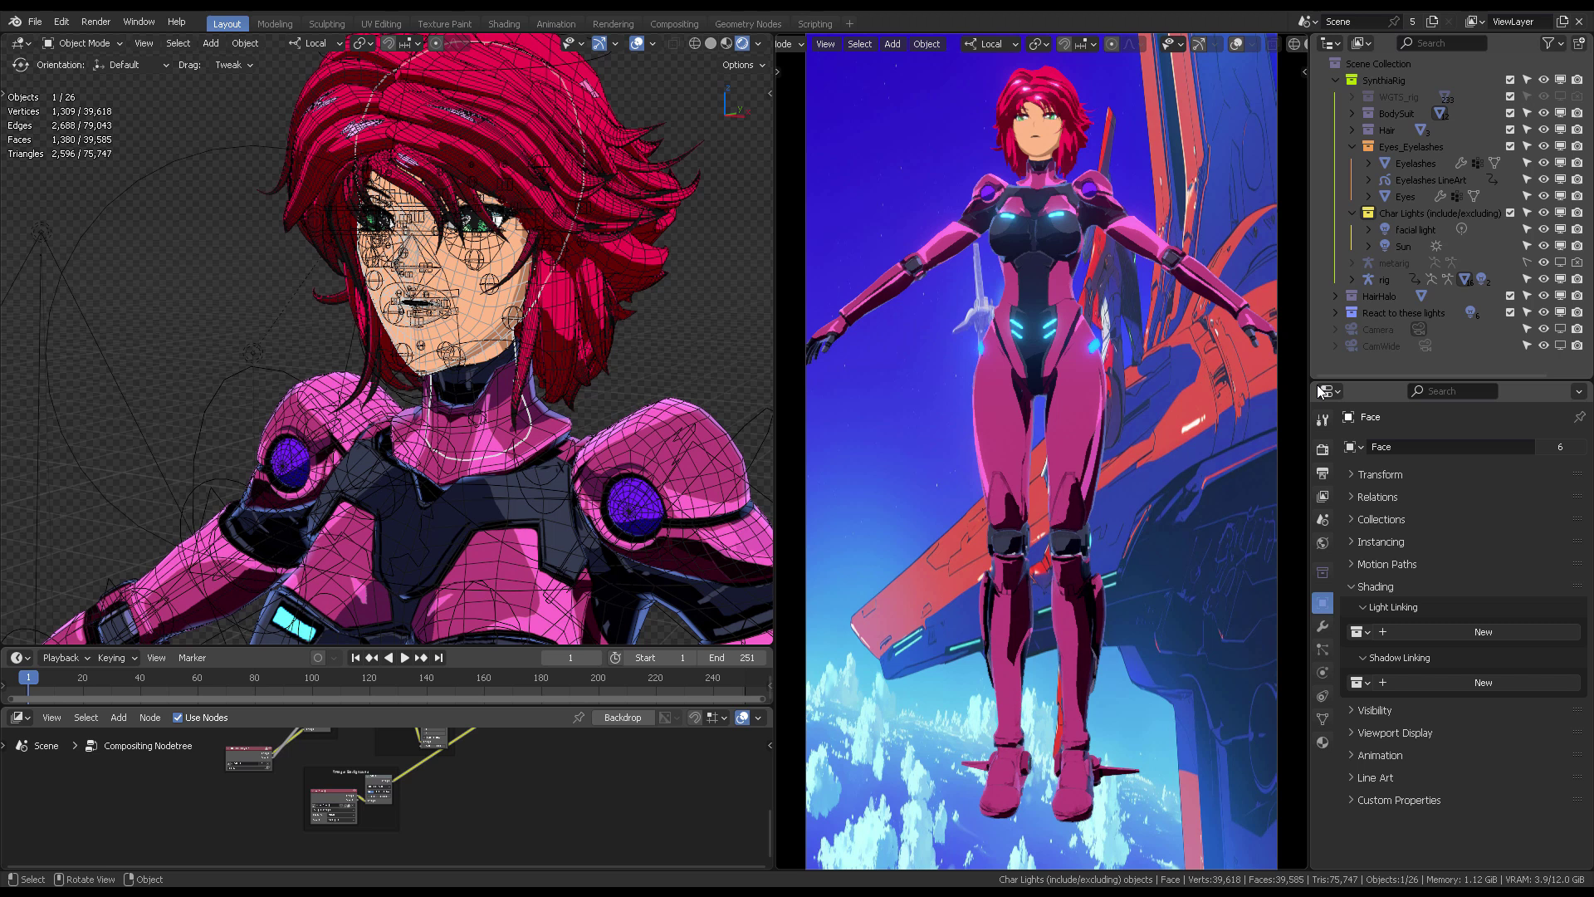
pyautogui.moveTo(1305, 39); pyautogui.dragTo(1018, 91)
pyautogui.hotkey('shift', 'F9')
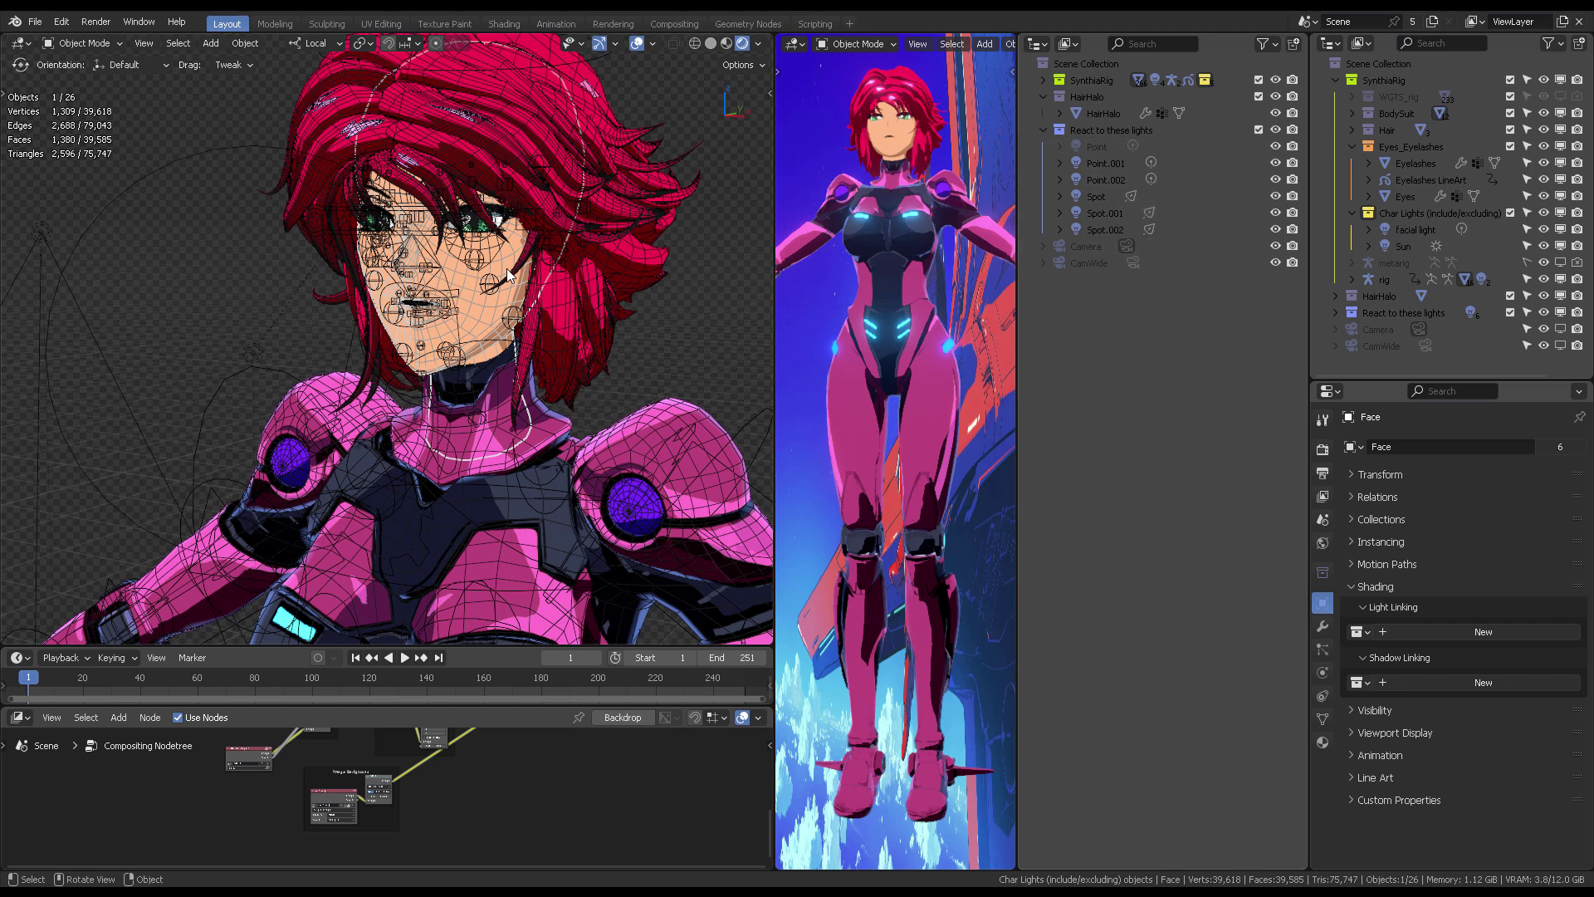
pyautogui.press('.')
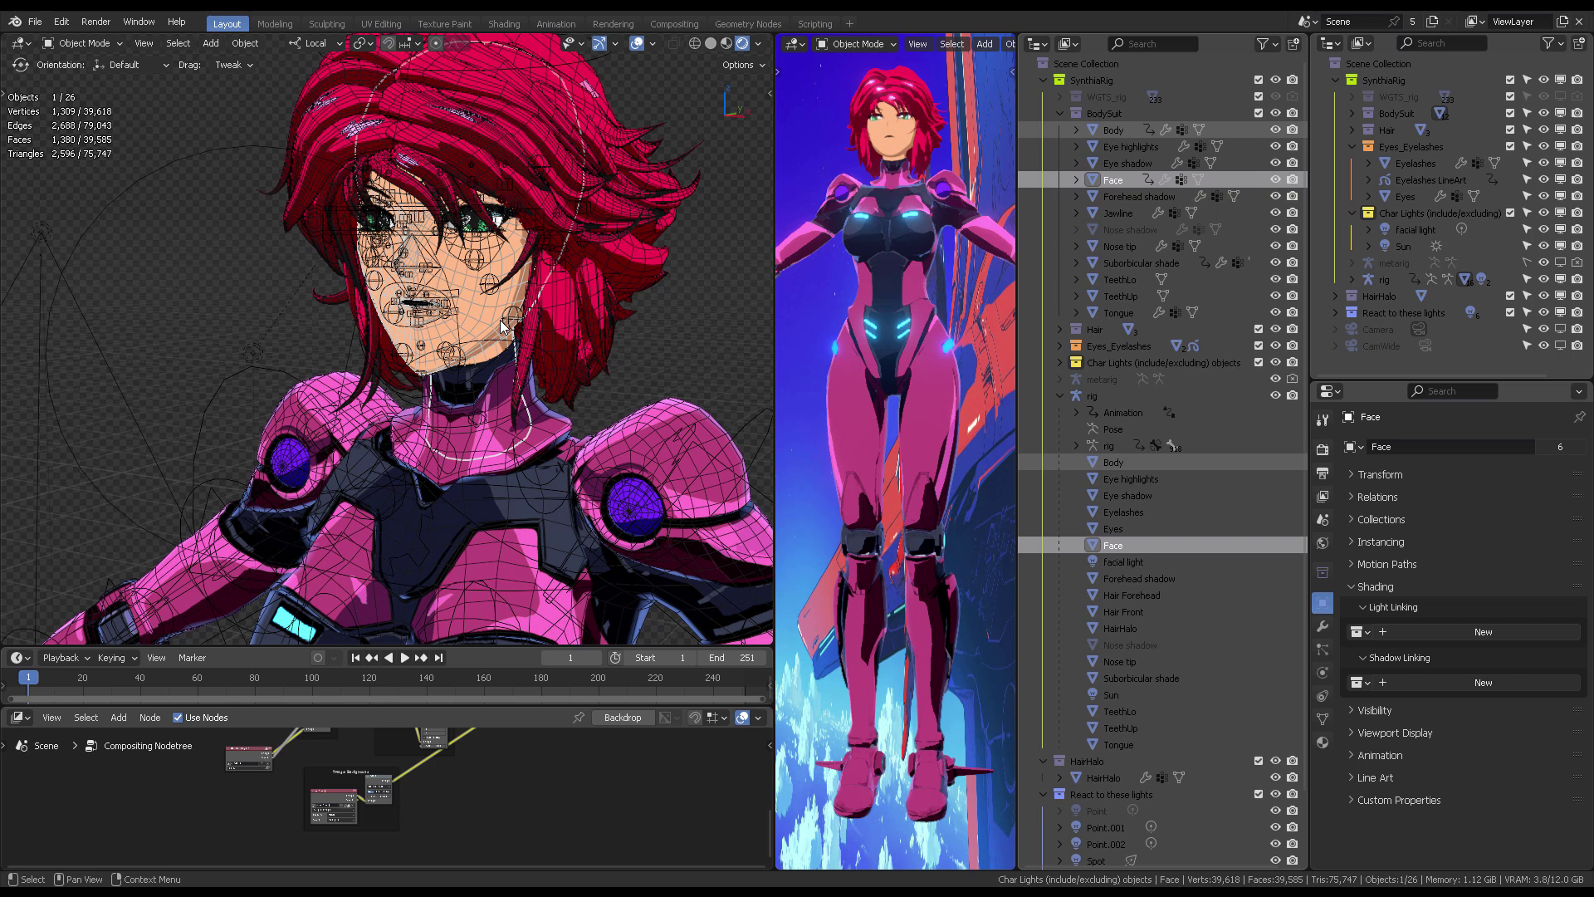
# Add the Face object from the second Outliner to the facial light's Light Linking list, and reselect the light
pyautogui.click(249, 352)
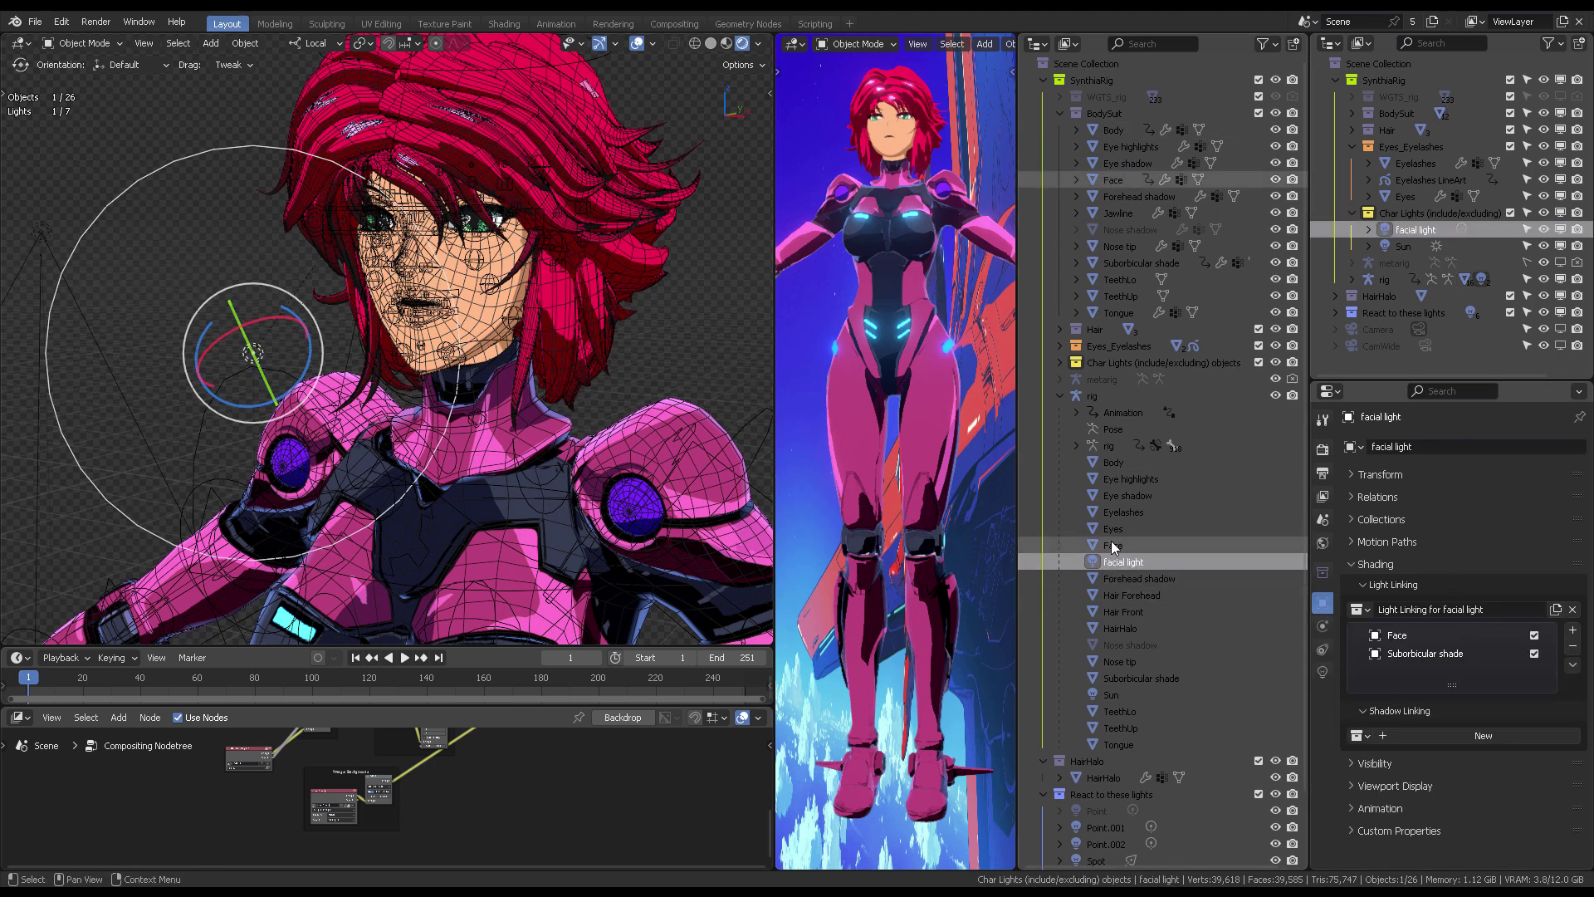
pyautogui.moveTo(1114, 549); pyautogui.dragTo(1430, 664)
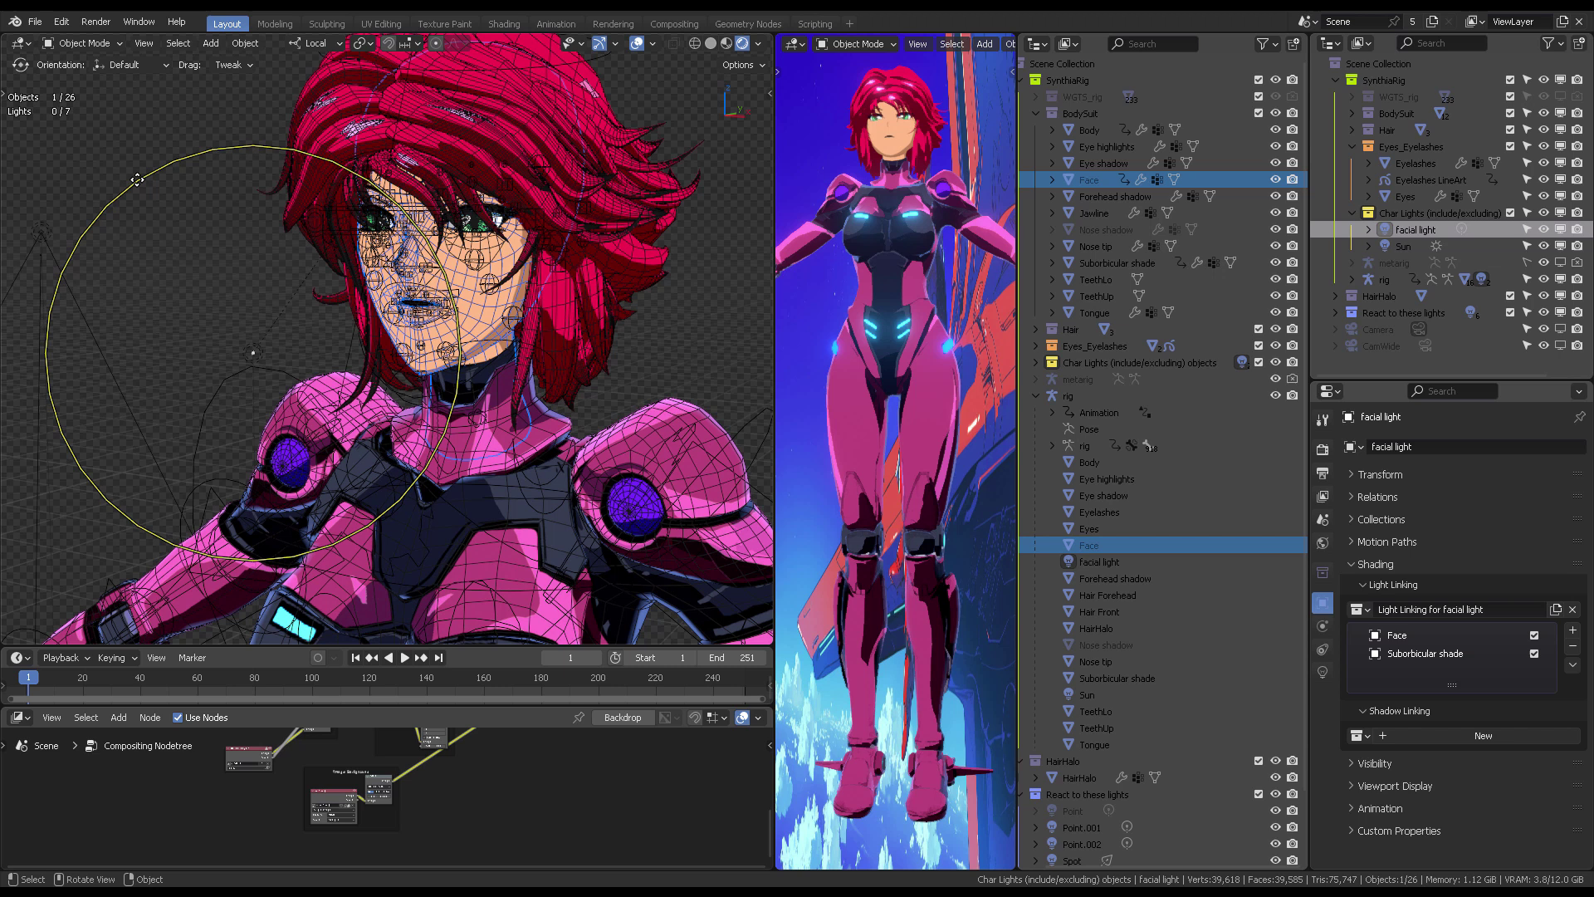
pyautogui.click(135, 178)
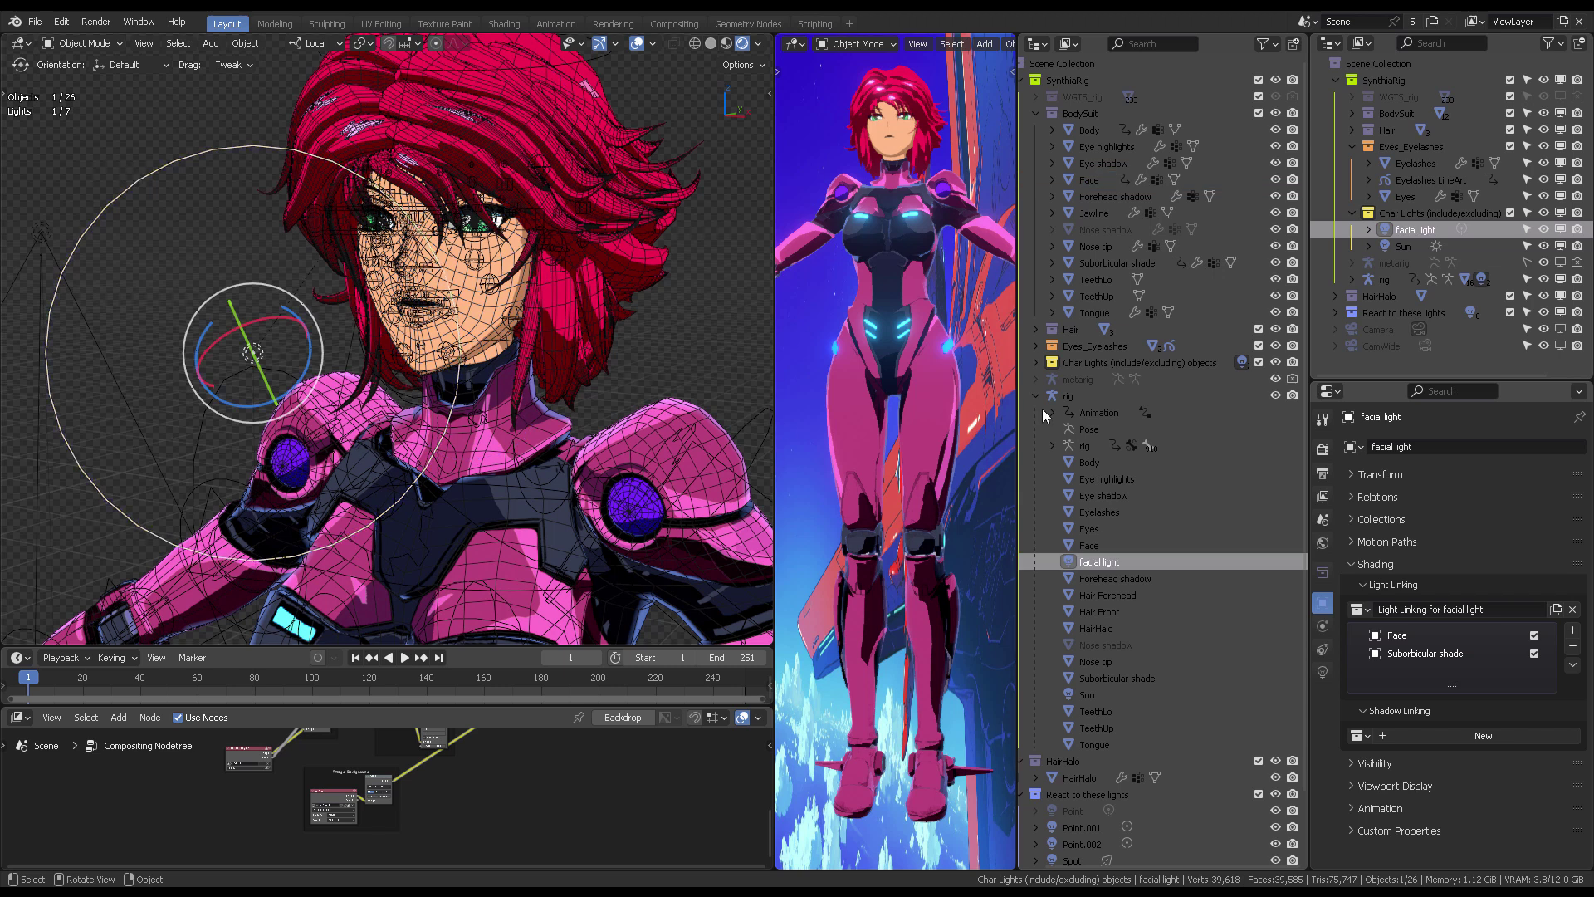
# Select the Sun in the Char Lights collection, check its Light Linking, and rotate it freely to change the body's shading
pyautogui.click(1403, 248)
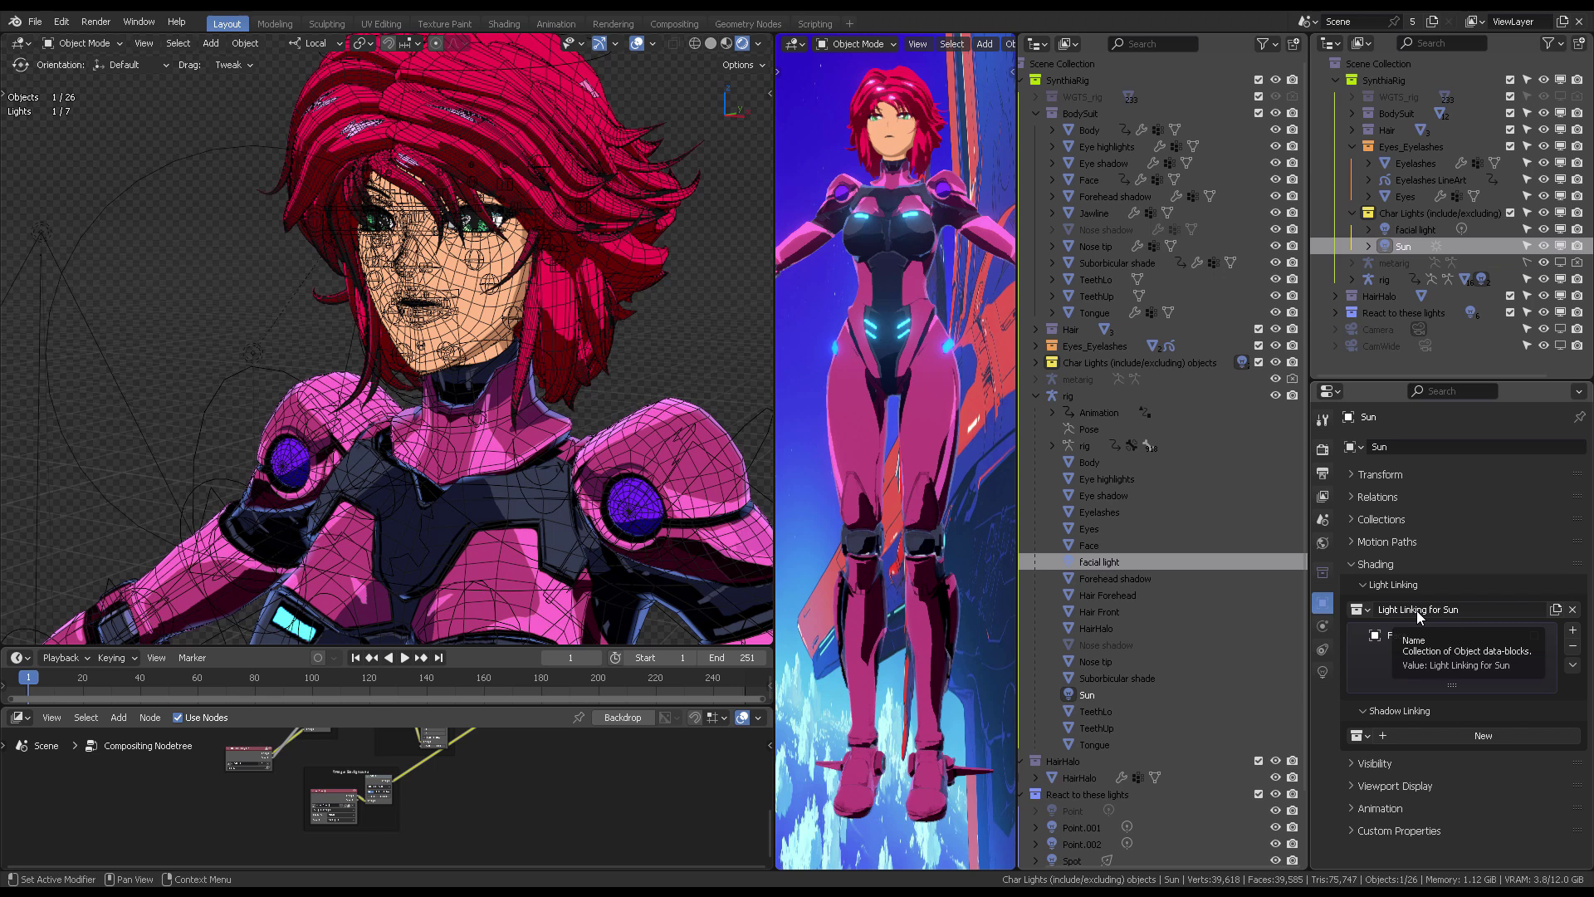
pyautogui.moveTo(561, 291); pyautogui.dragTo(601, 254, button='middle')
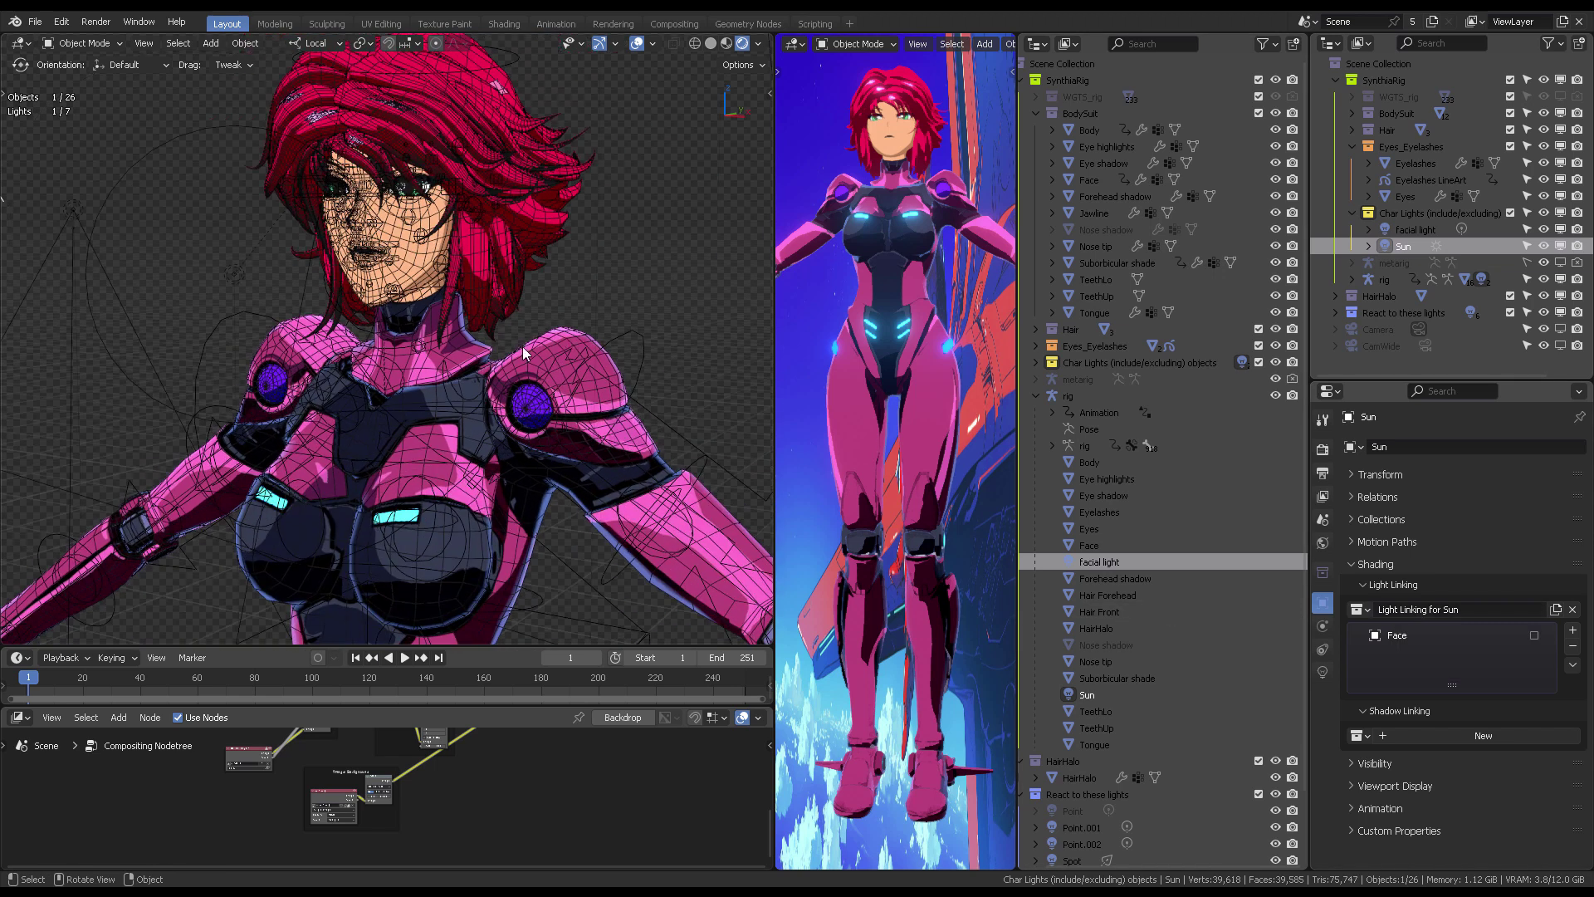
pyautogui.moveTo(521, 346); pyautogui.dragTo(650, 322, button='middle')
pyautogui.scroll(-2, 650, 322)
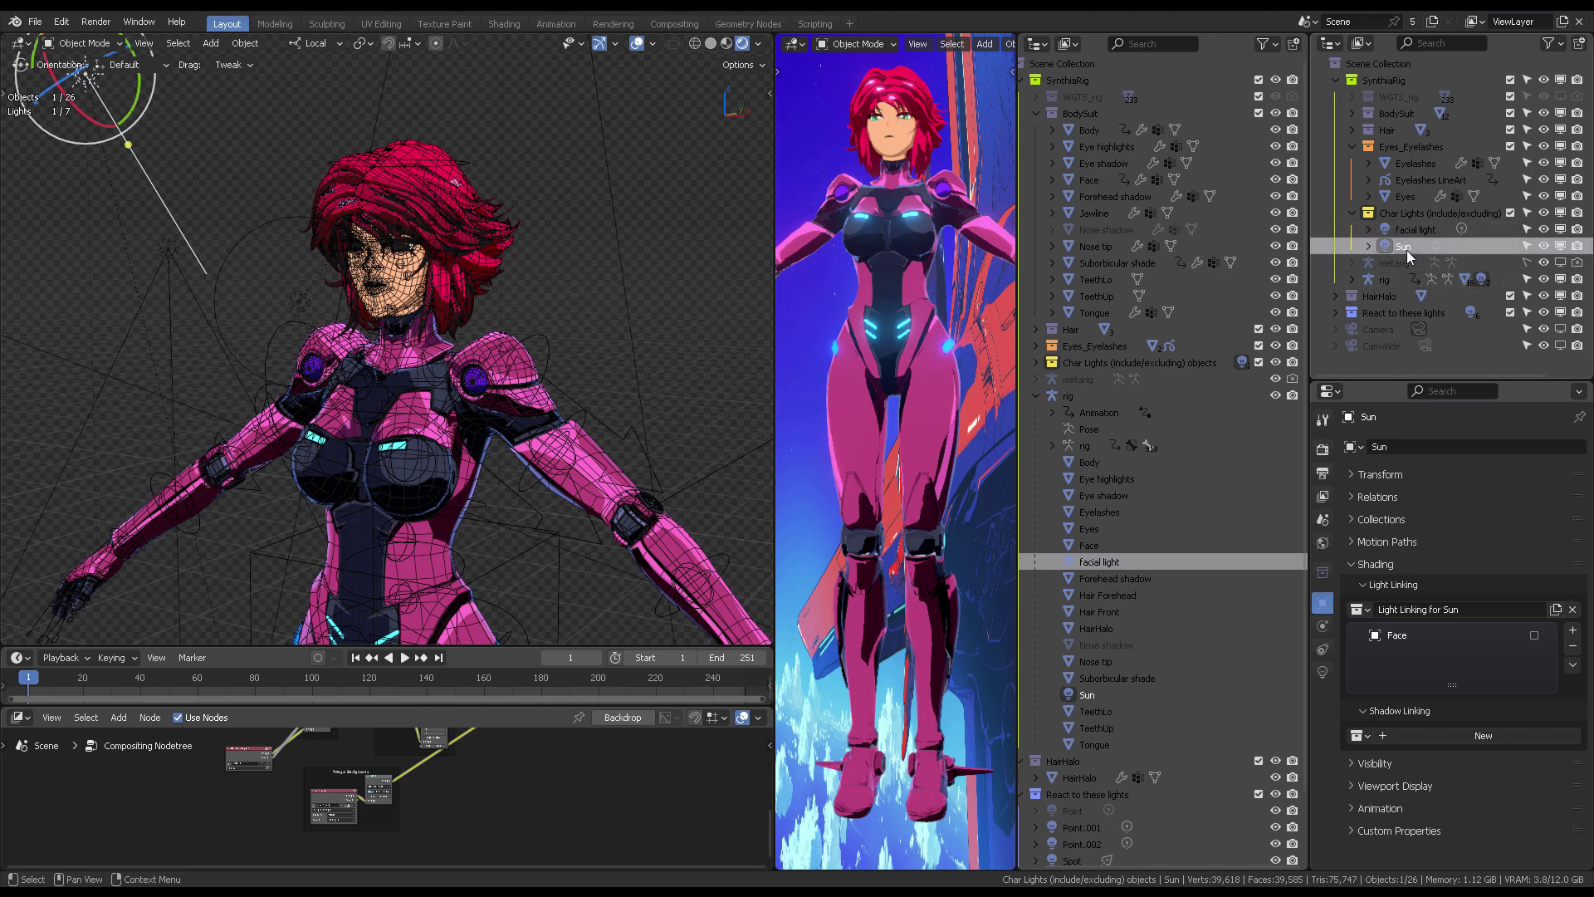
pyautogui.scroll(-1, 378, 165)
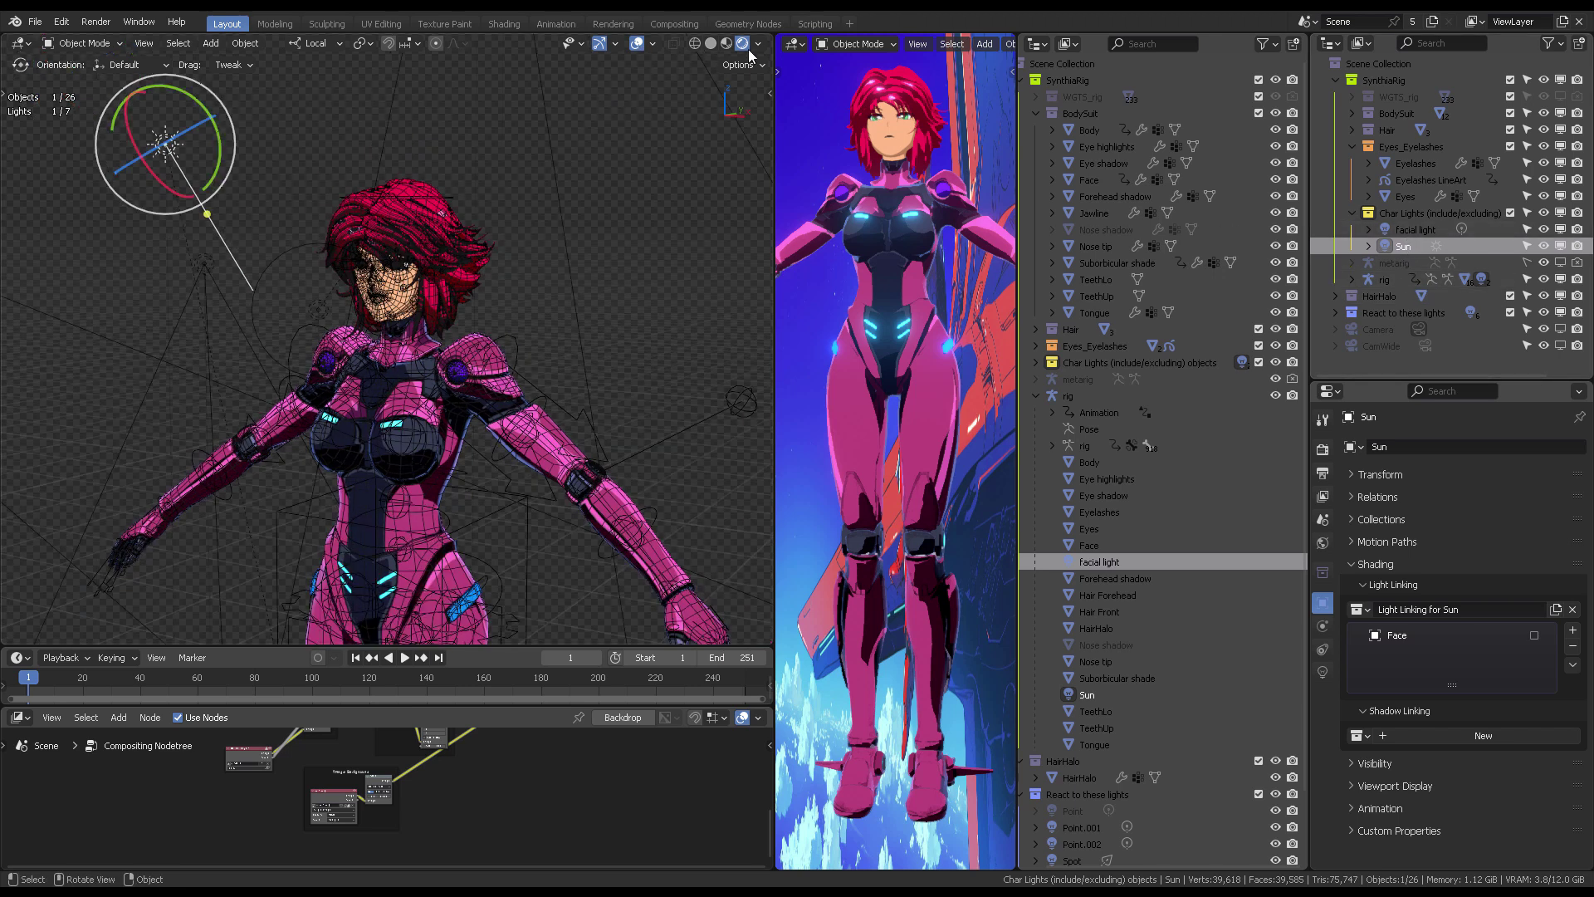
pyautogui.press('r')
pyautogui.press('r')
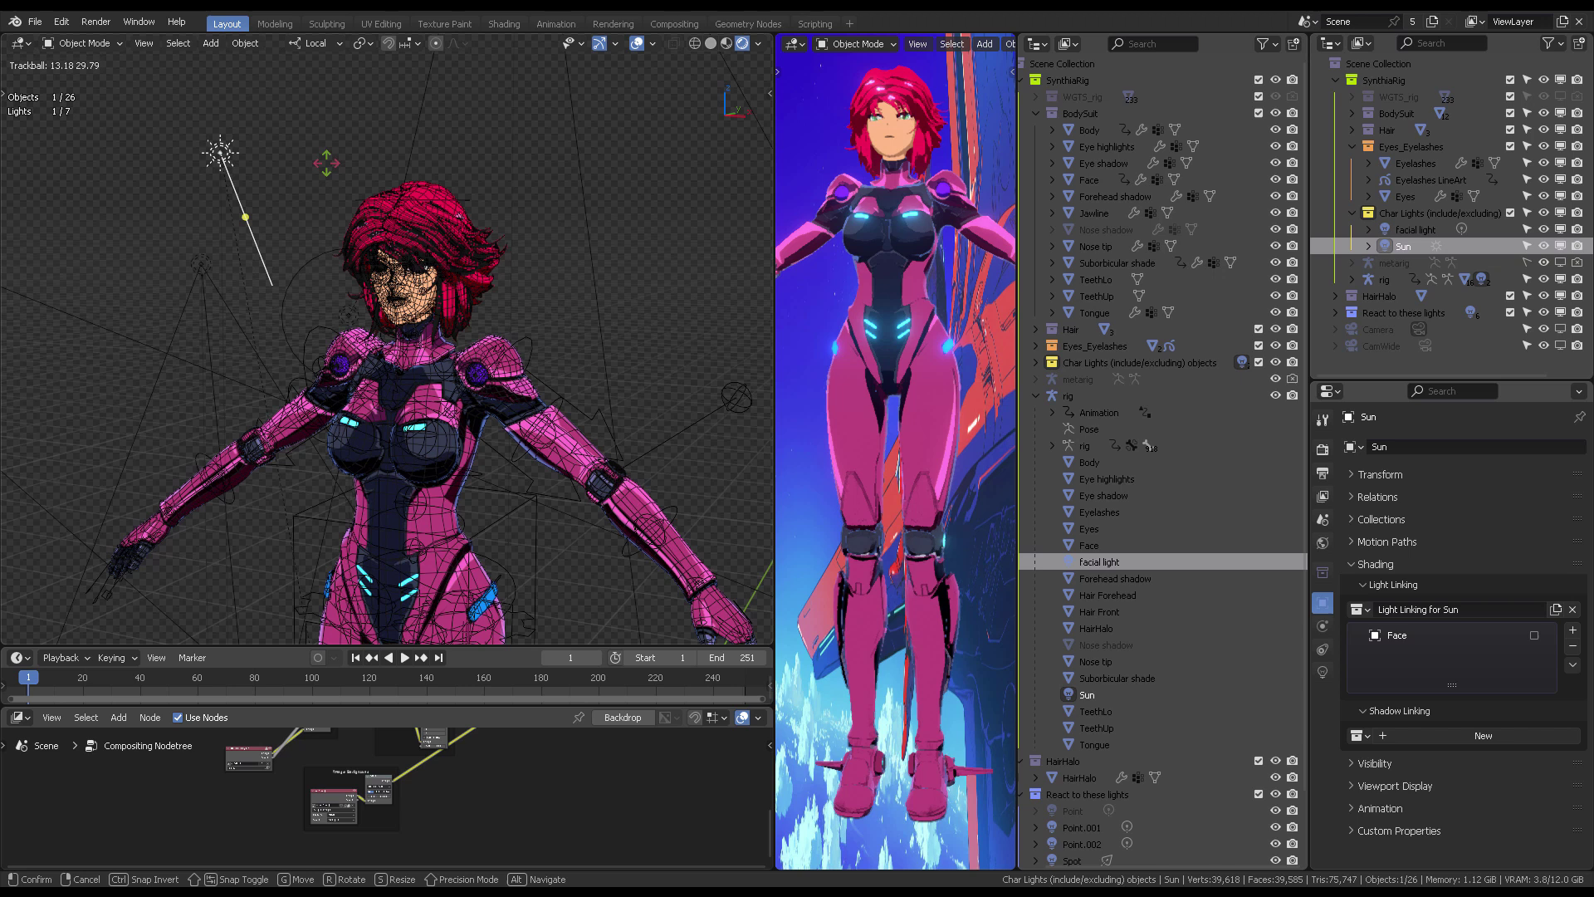
pyautogui.click(638, 220)
# Set the facial light's power to 1 W and try moving the light near the face
pyautogui.click(1418, 231)
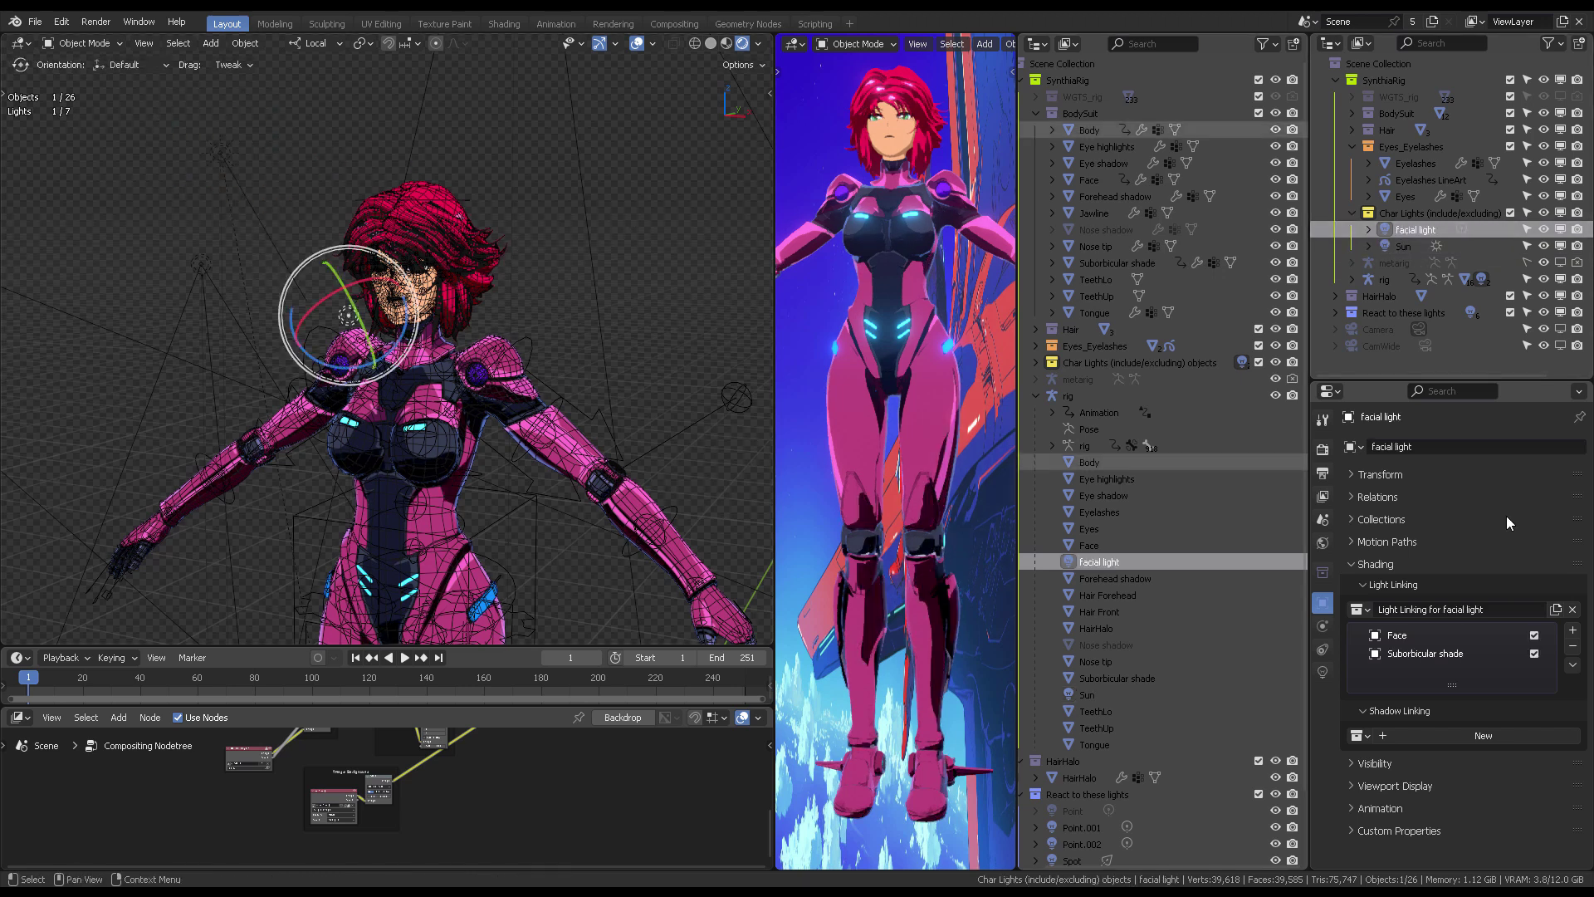
pyautogui.click(1322, 672)
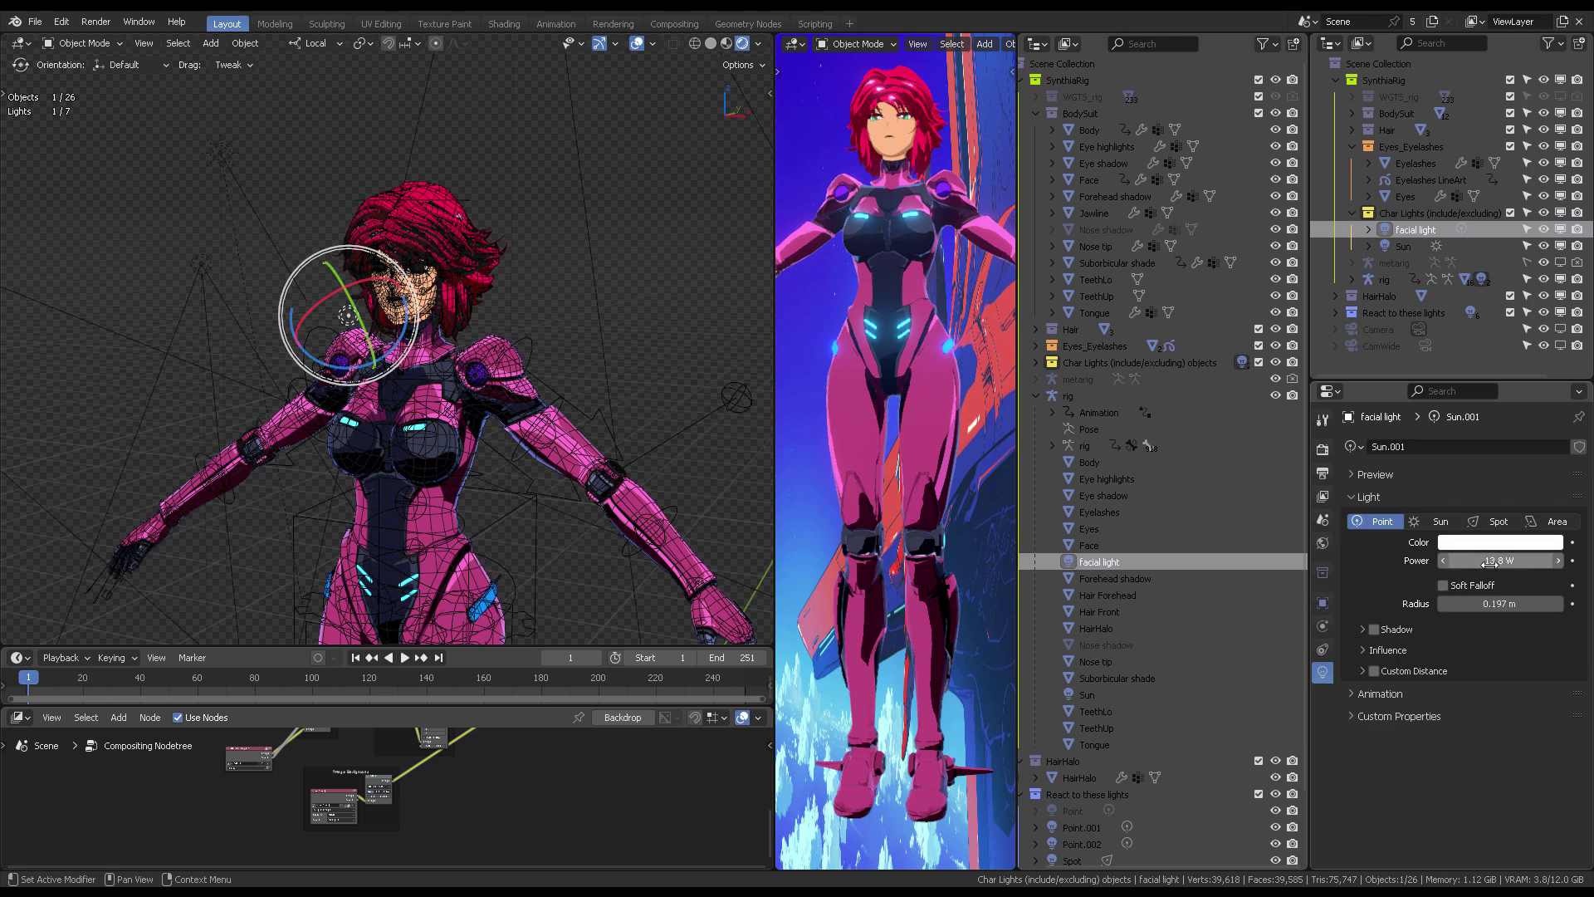
pyautogui.click(1516, 563)
pyautogui.write('1')
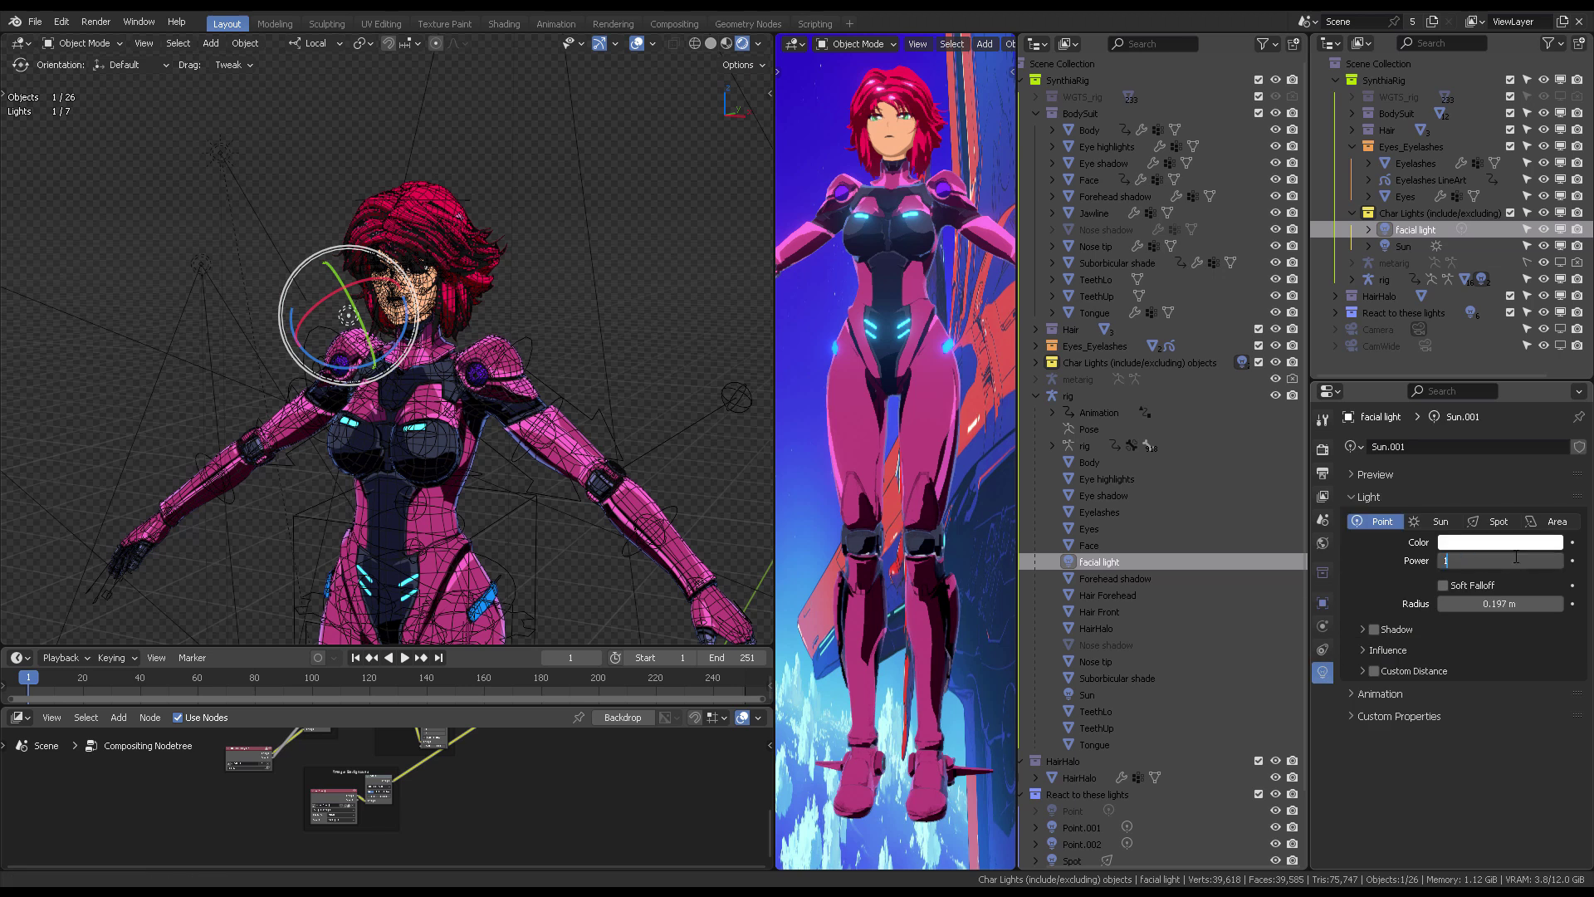
pyautogui.press('Return')
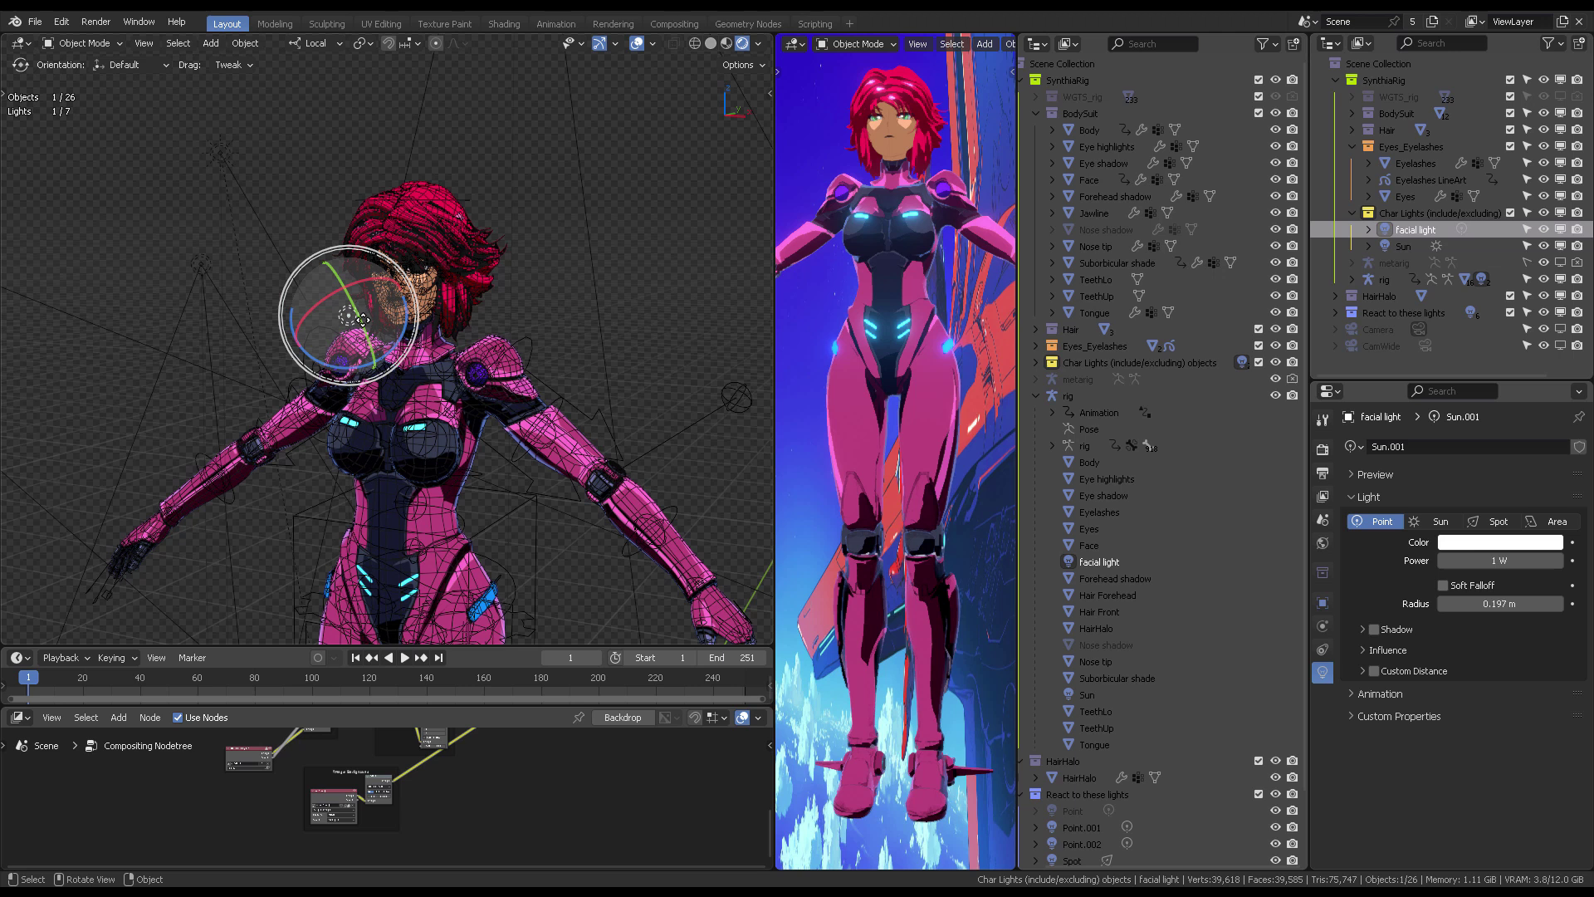
pyautogui.press('g')
pyautogui.click(349, 317)
# Set the facial light's power to 13 W
pyautogui.moveTo(1487, 560); pyautogui.dragTo(1529, 560)
pyautogui.click(1529, 560)
pyautogui.write('13')
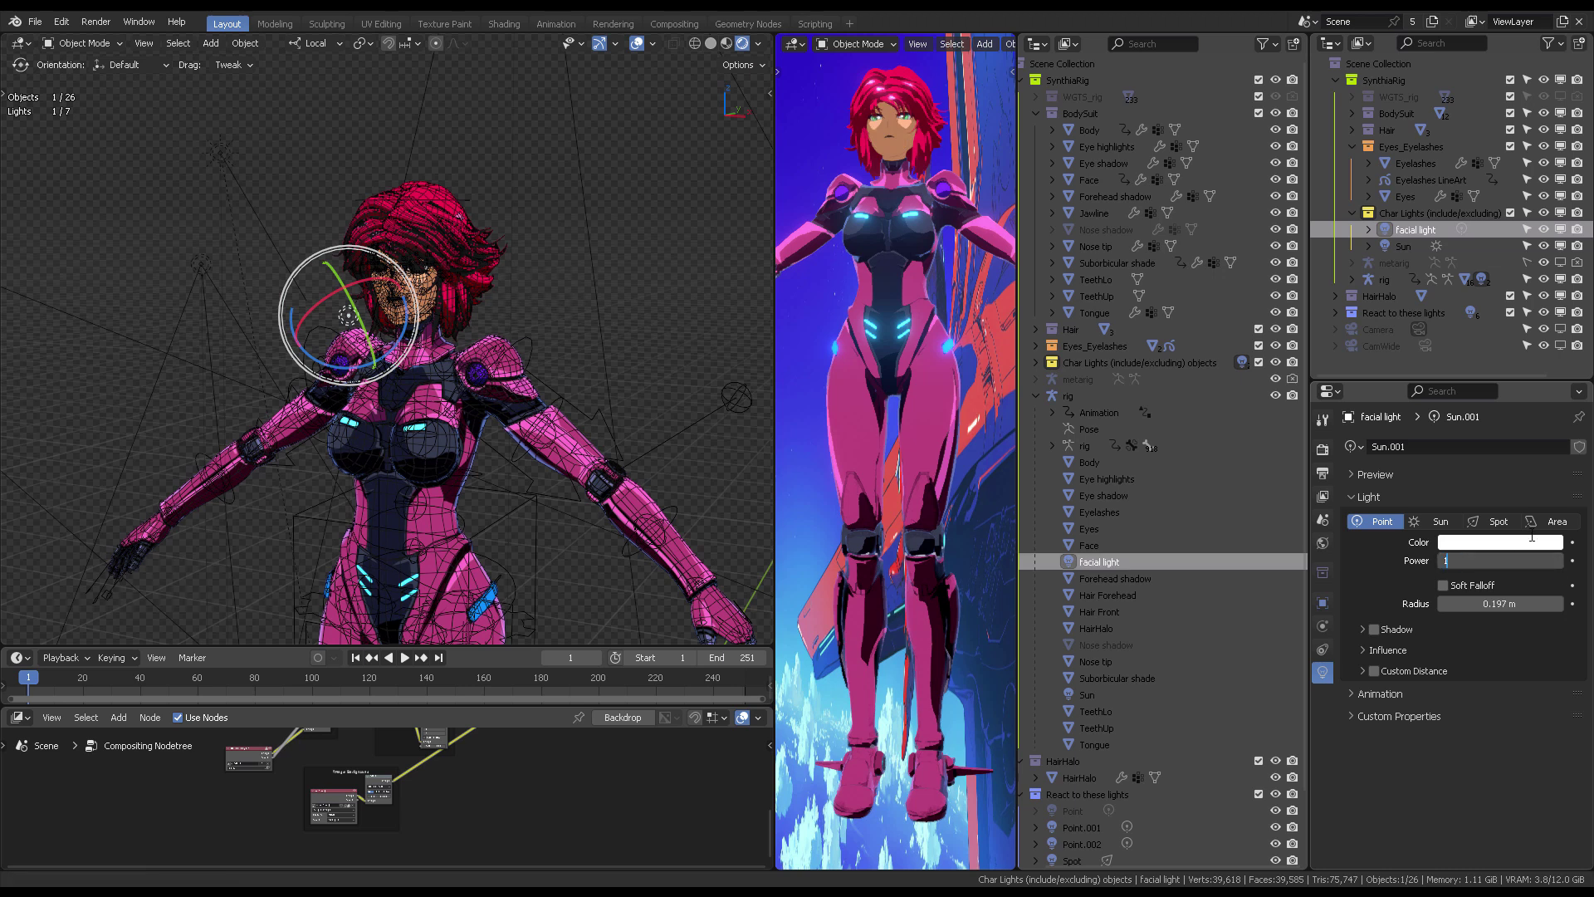
pyautogui.press('Return')
# Hide the overlays in the working viewport and move the facial light to change the shading on the face
pyautogui.moveTo(389, 204); pyautogui.dragTo(512, 219, button='middle')
pyautogui.scroll(3, 511, 219)
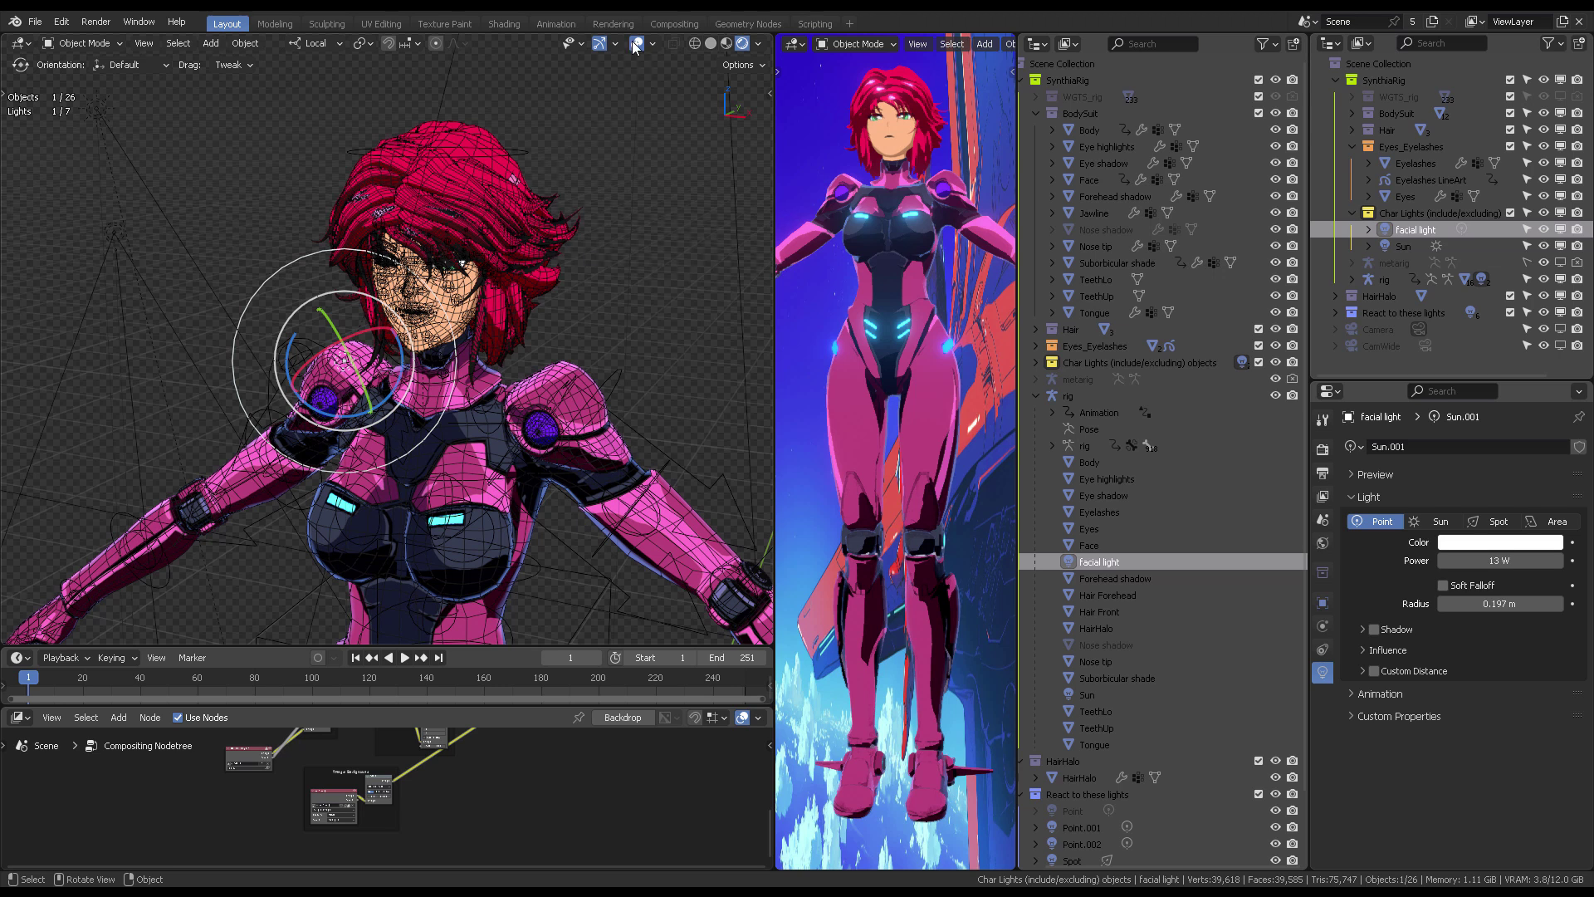
pyautogui.moveTo(614, 241); pyautogui.dragTo(600, 279, button='middle')
pyautogui.scroll(2, 608, 198)
pyautogui.moveTo(608, 198); pyautogui.dragTo(586, 198, button='middle')
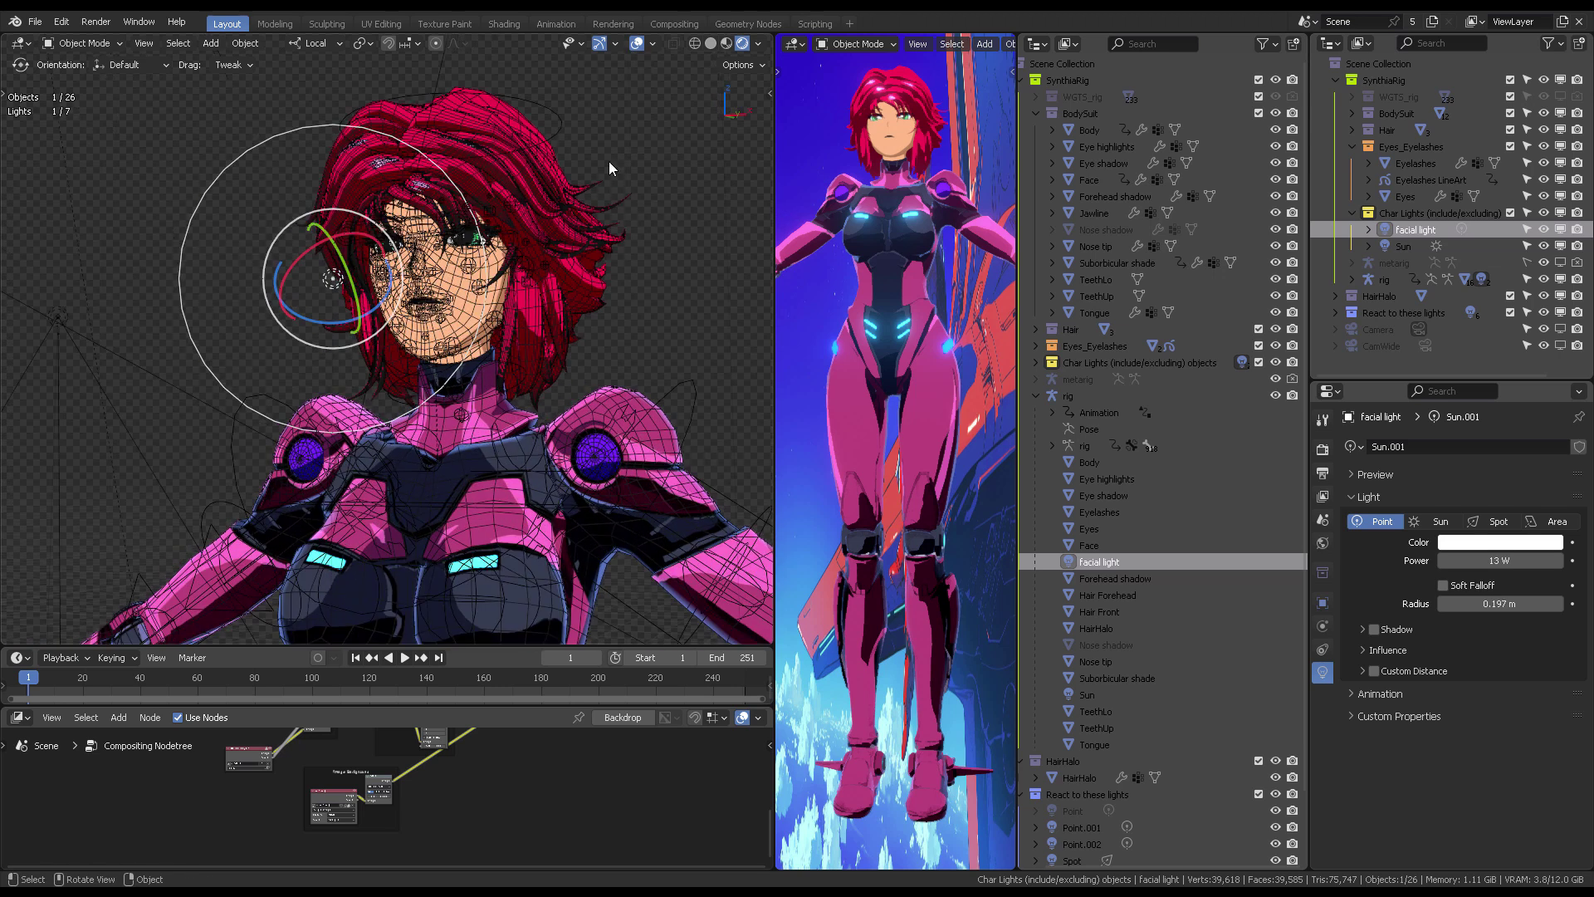
pyautogui.click(636, 43)
pyautogui.press('g')
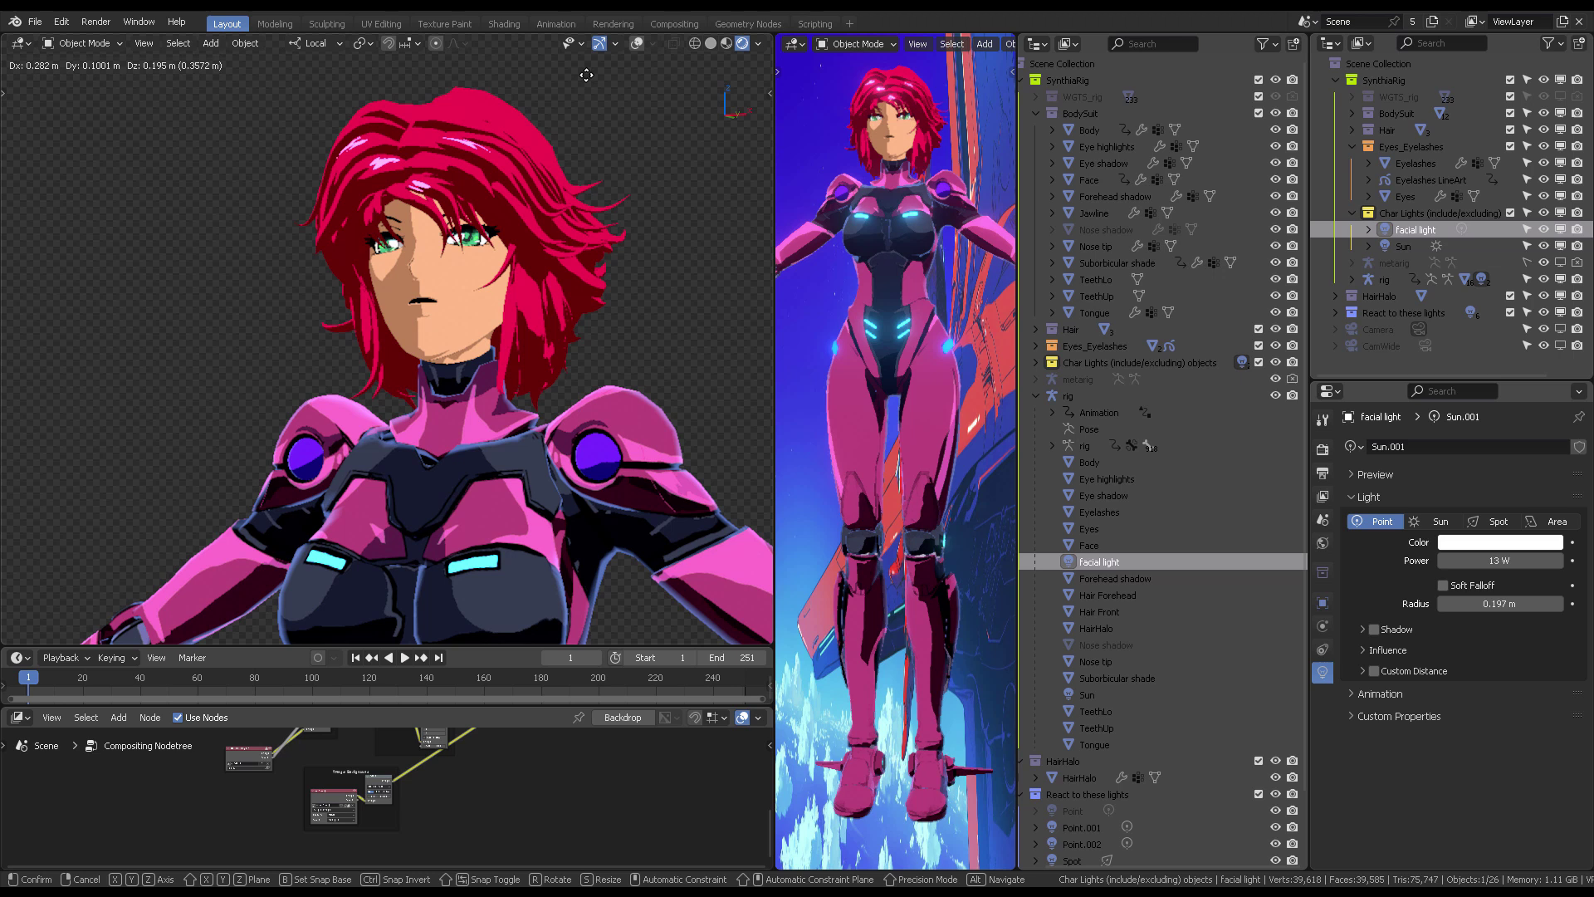
pyautogui.click(586, 74)
# Reposition the facial light once more while viewing the face from the front, and deselect it
pyautogui.moveTo(433, 306); pyautogui.dragTo(558, 268, button='middle')
pyautogui.press('g')
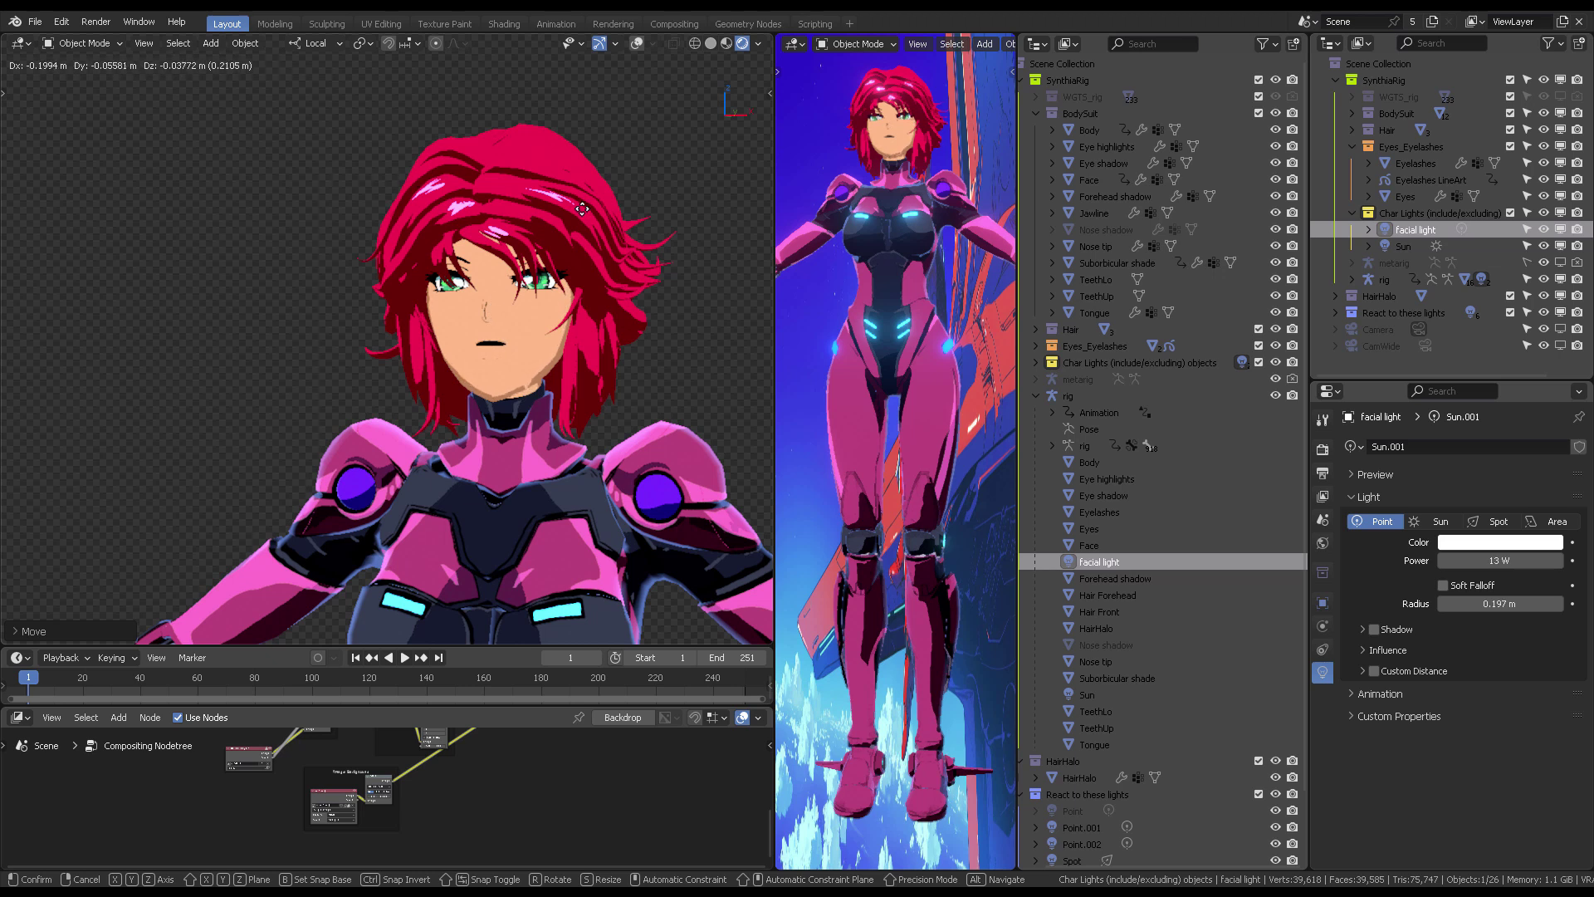
pyautogui.click(624, 264)
pyautogui.scroll(-3, 624, 263)
pyautogui.keyDown('shift'); pyautogui.moveTo(624, 262); pyautogui.dragTo(556, 220, button='middle'); pyautogui.keyUp('shift')
pyautogui.click(636, 232)
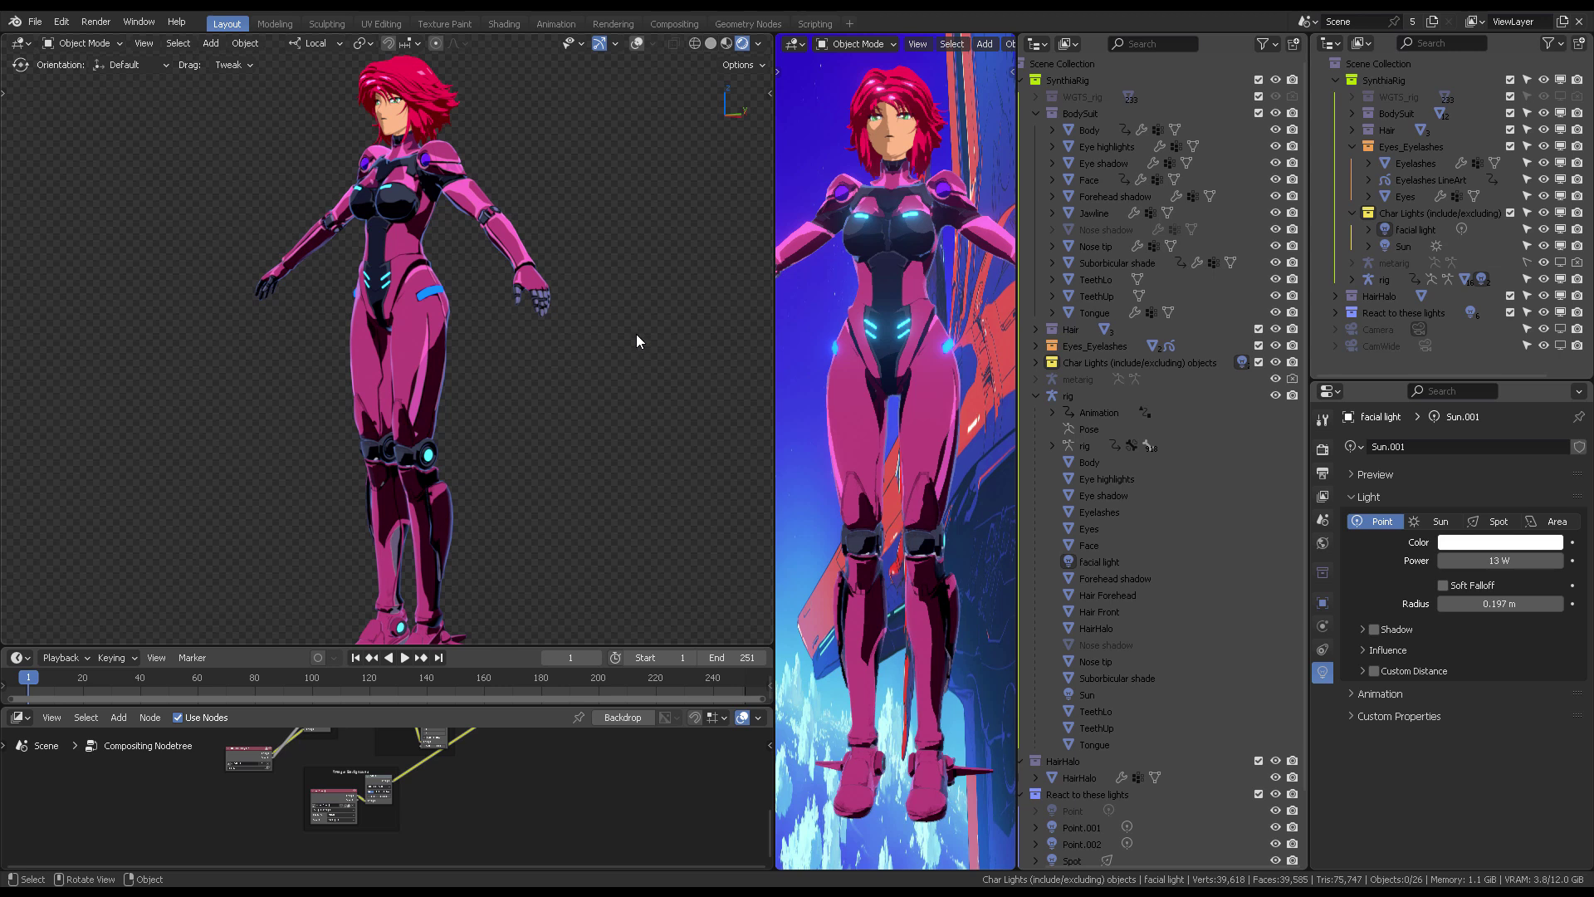
# Collapse the Eyes_Eyelashes and Char Lights collections in the main Outliner, and select the HairHalo collection
pyautogui.click(1474, 22)
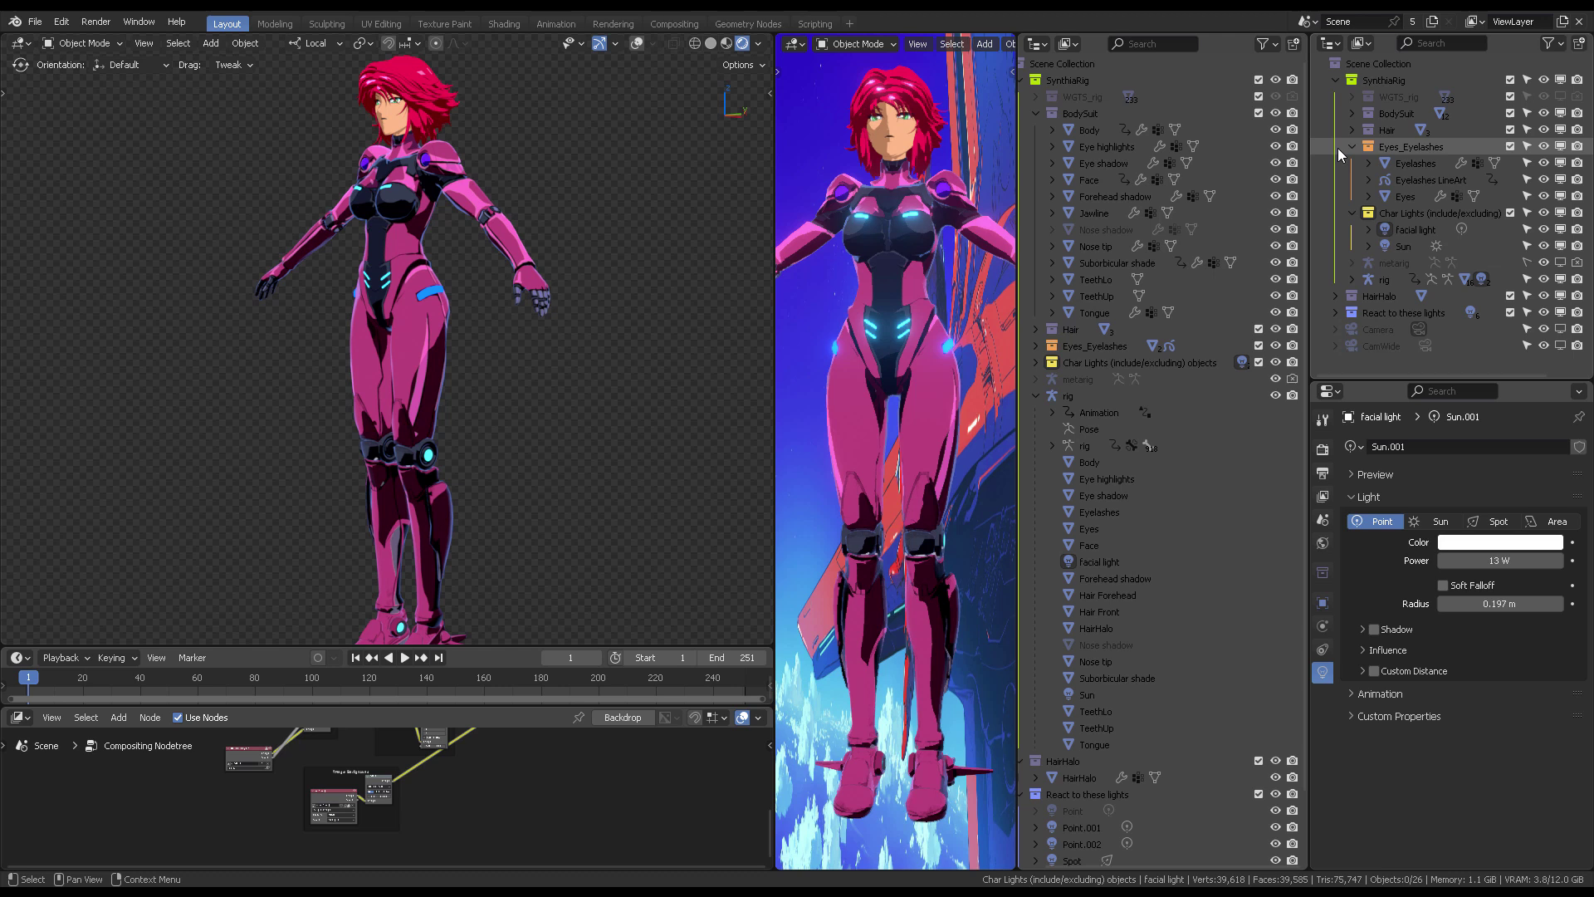
pyautogui.click(1387, 131)
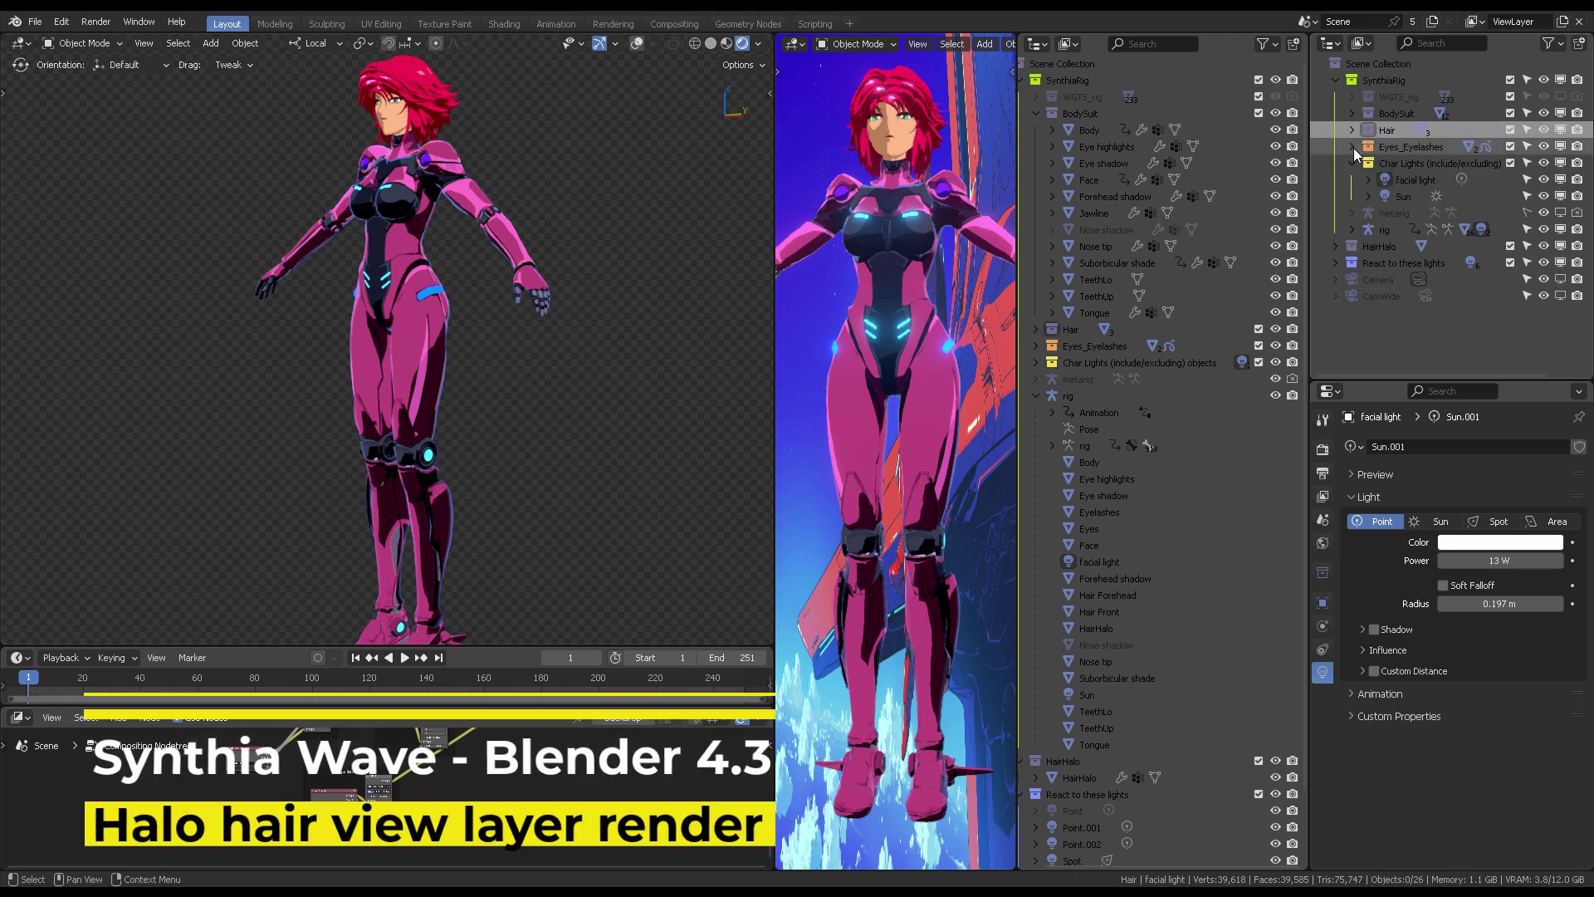
pyautogui.click(1354, 146)
pyautogui.click(1354, 164)
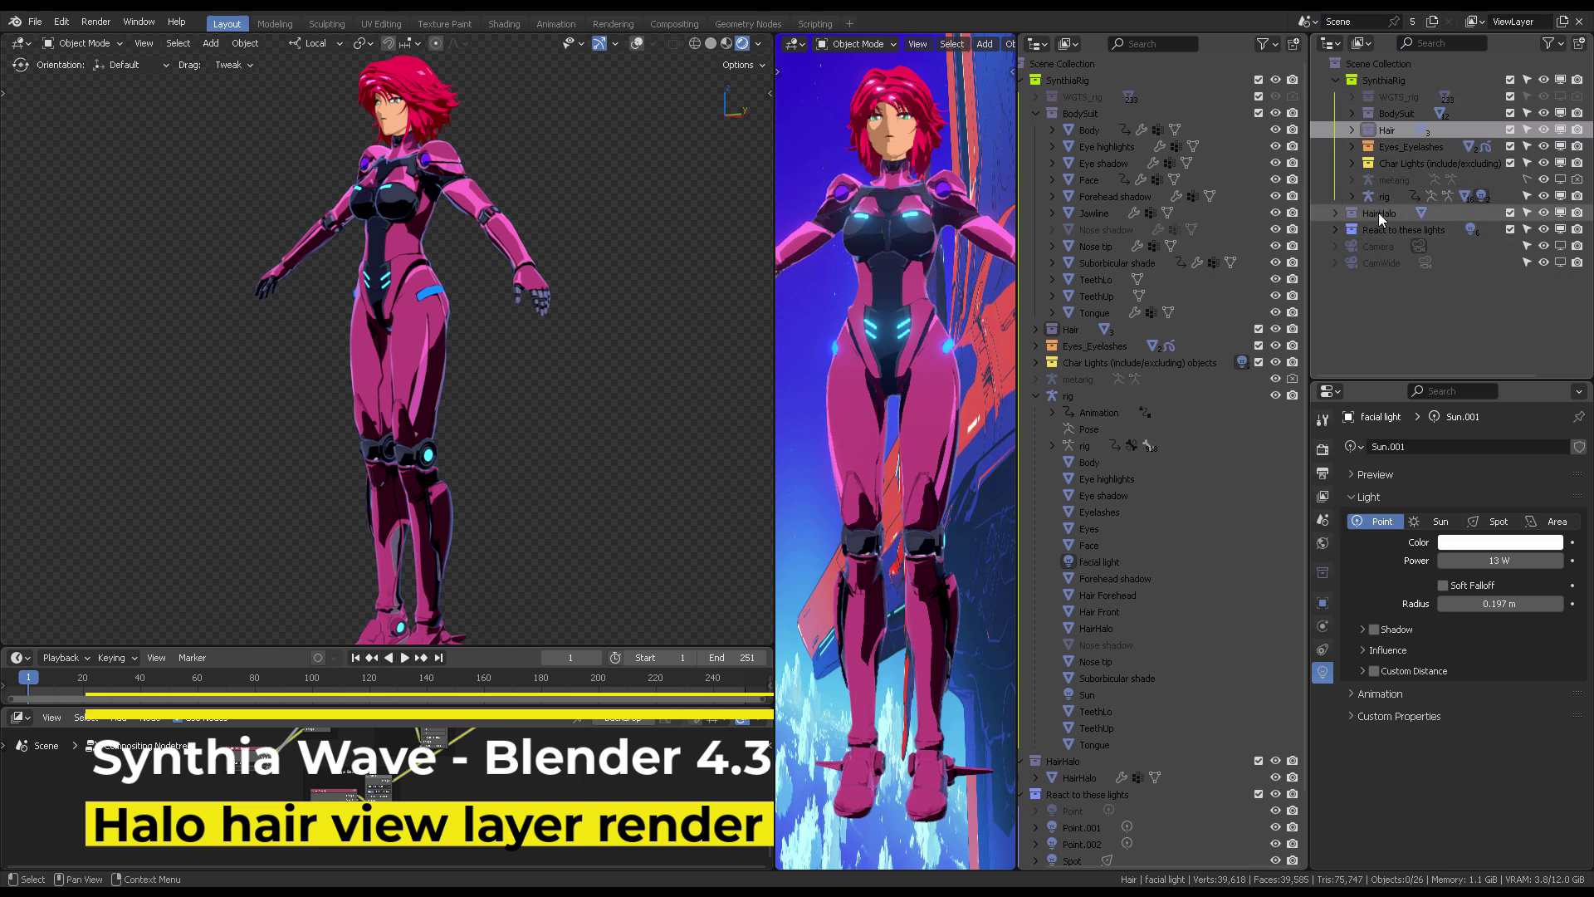
pyautogui.click(1368, 214)
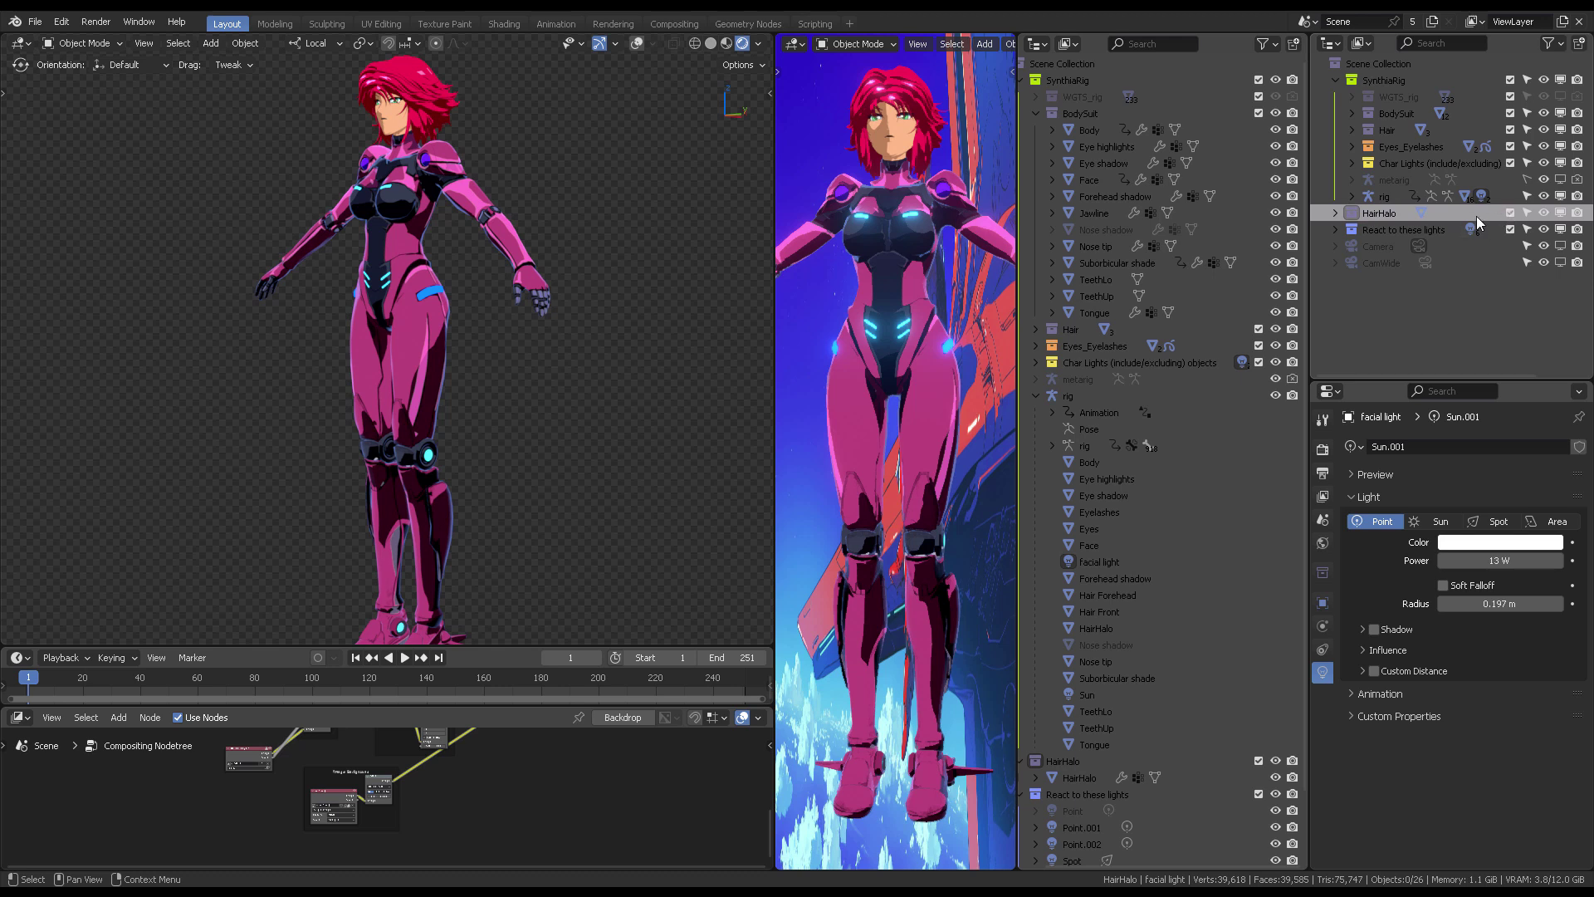
# Exclude the HairHalo collection from the current view layer and frame the character's head and hair in the working viewport
pyautogui.click(1511, 214)
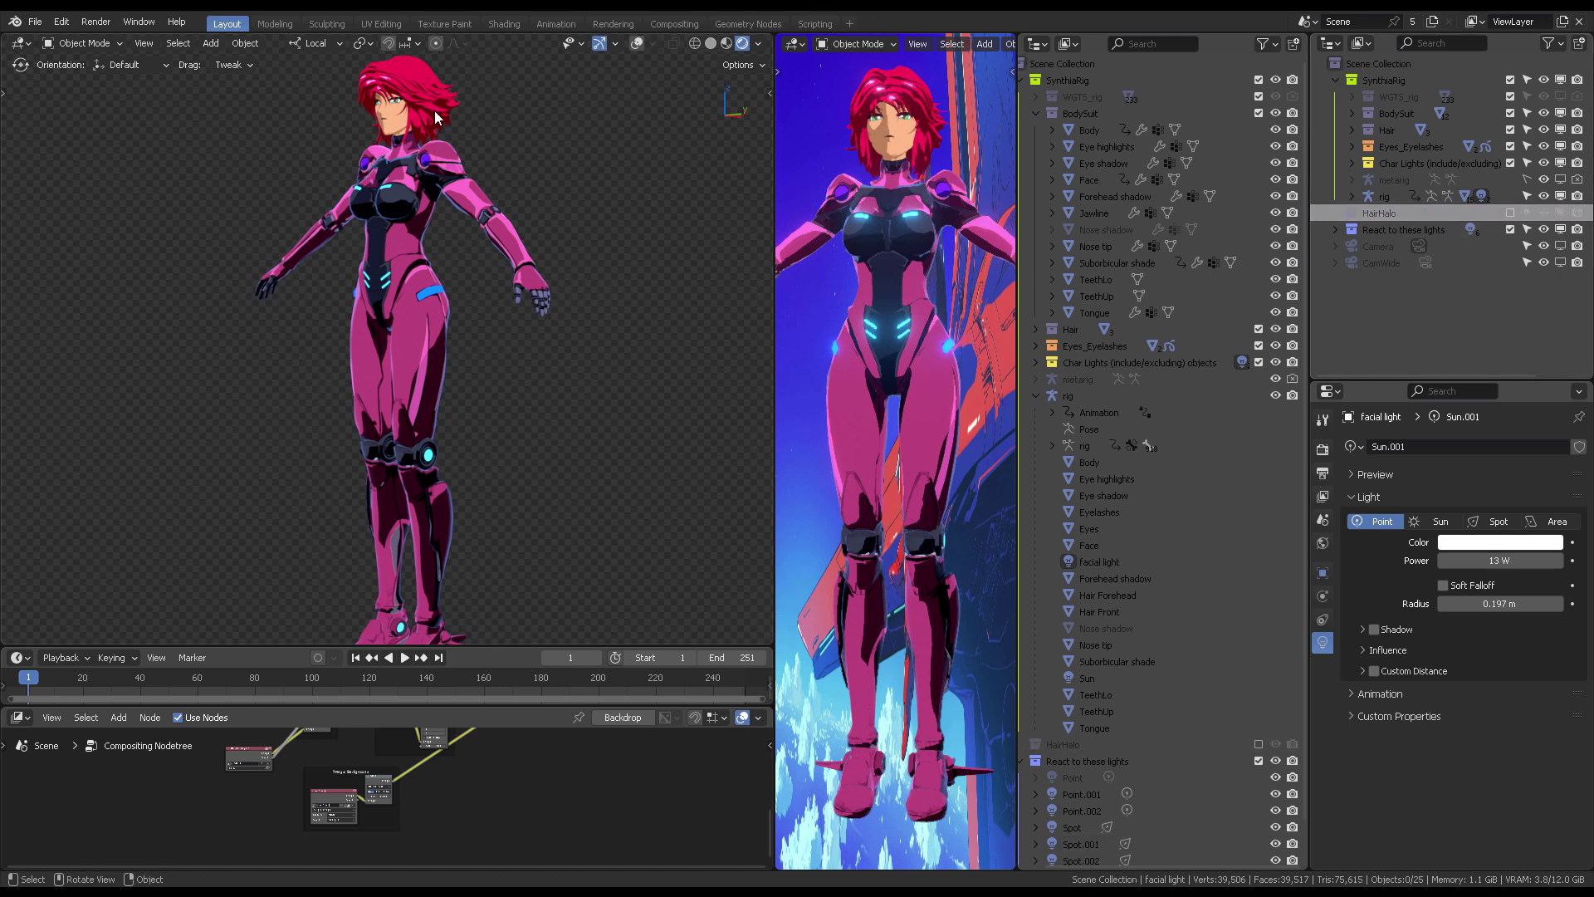
pyautogui.scroll(4, 487, 139)
pyautogui.keyDown('shift'); pyautogui.moveTo(487, 140); pyautogui.dragTo(508, 382, button='middle'); pyautogui.keyUp('shift')
pyautogui.scroll(5, 532, 307)
pyautogui.keyDown('shift'); pyautogui.moveTo(553, 236); pyautogui.dragTo(514, 351, button='middle'); pyautogui.keyUp('shift')
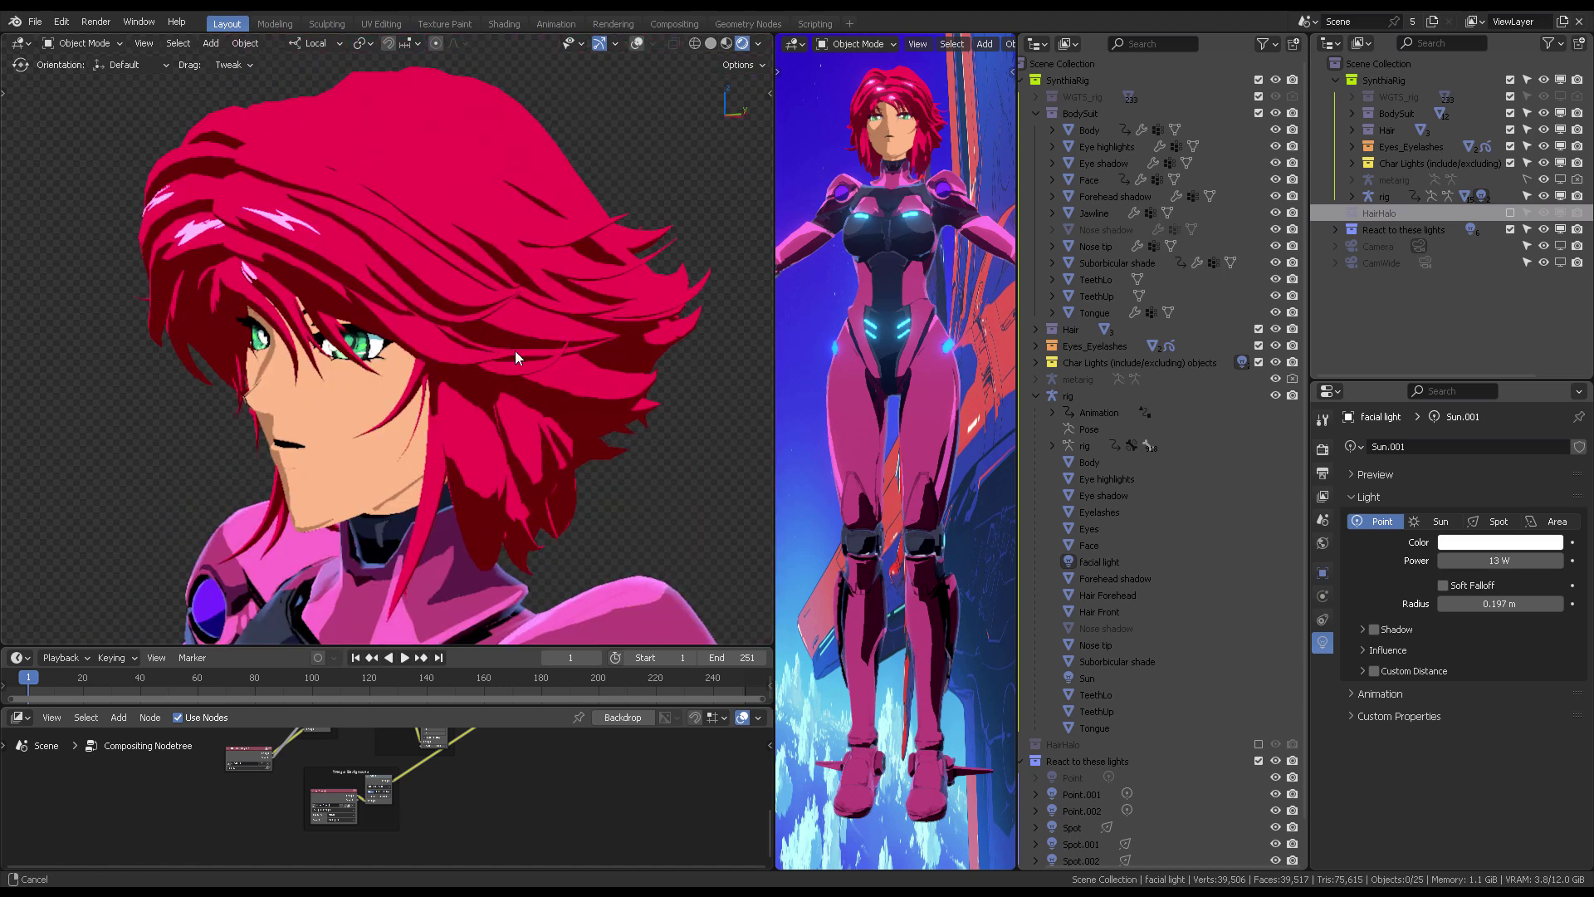
# Switch to the Halo view layer to inspect the hair halo on its own, and return to ViewLayer
pyautogui.click(1474, 20)
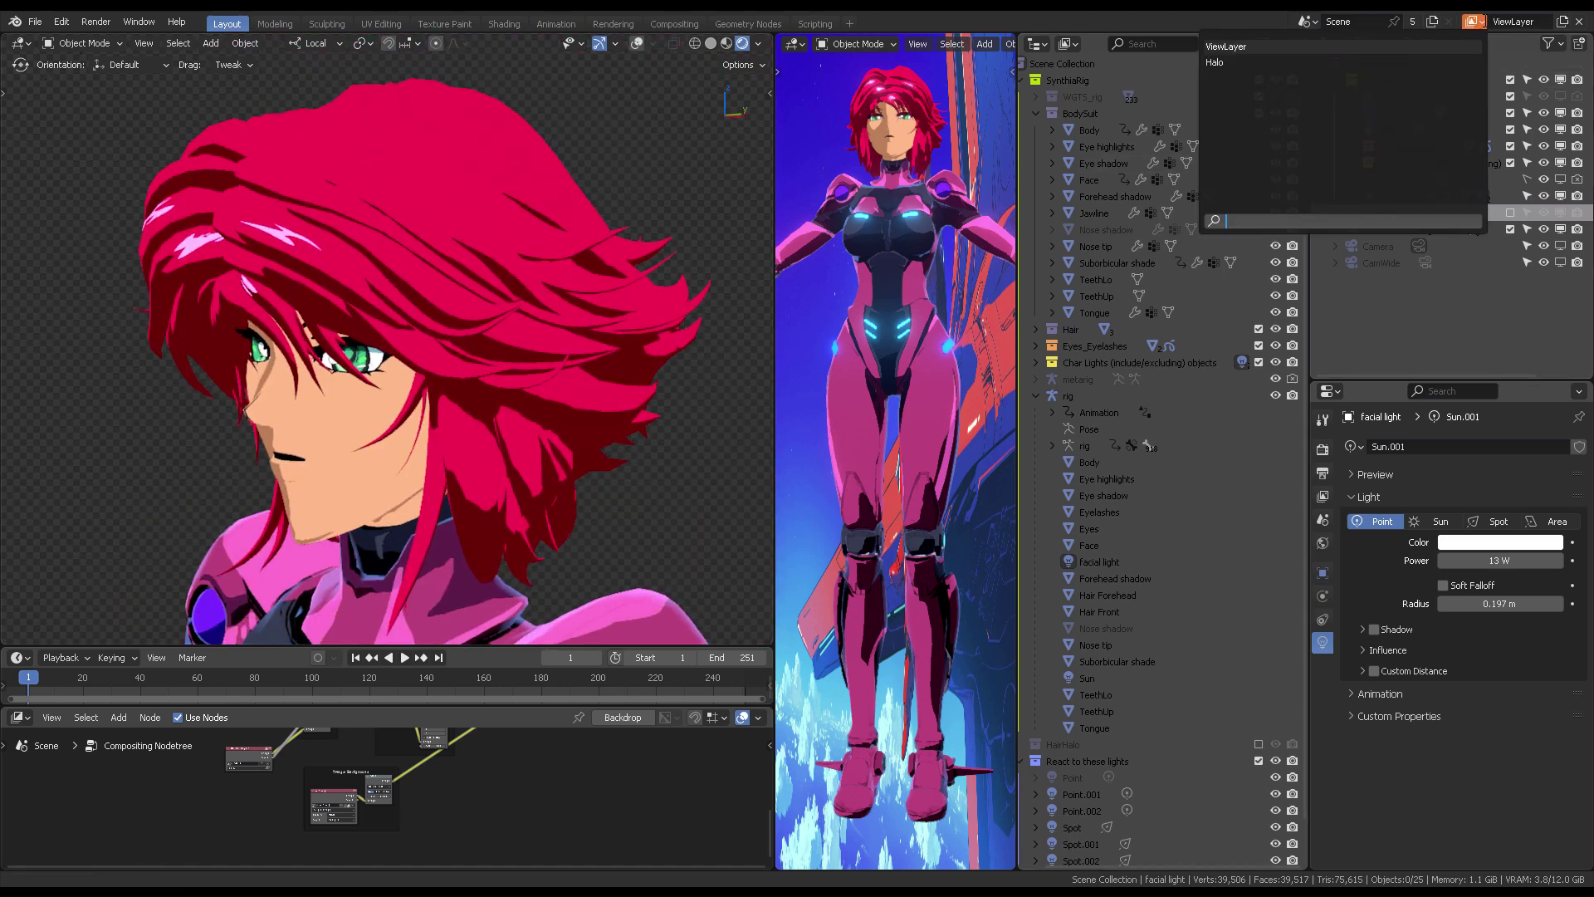
pyautogui.click(1234, 63)
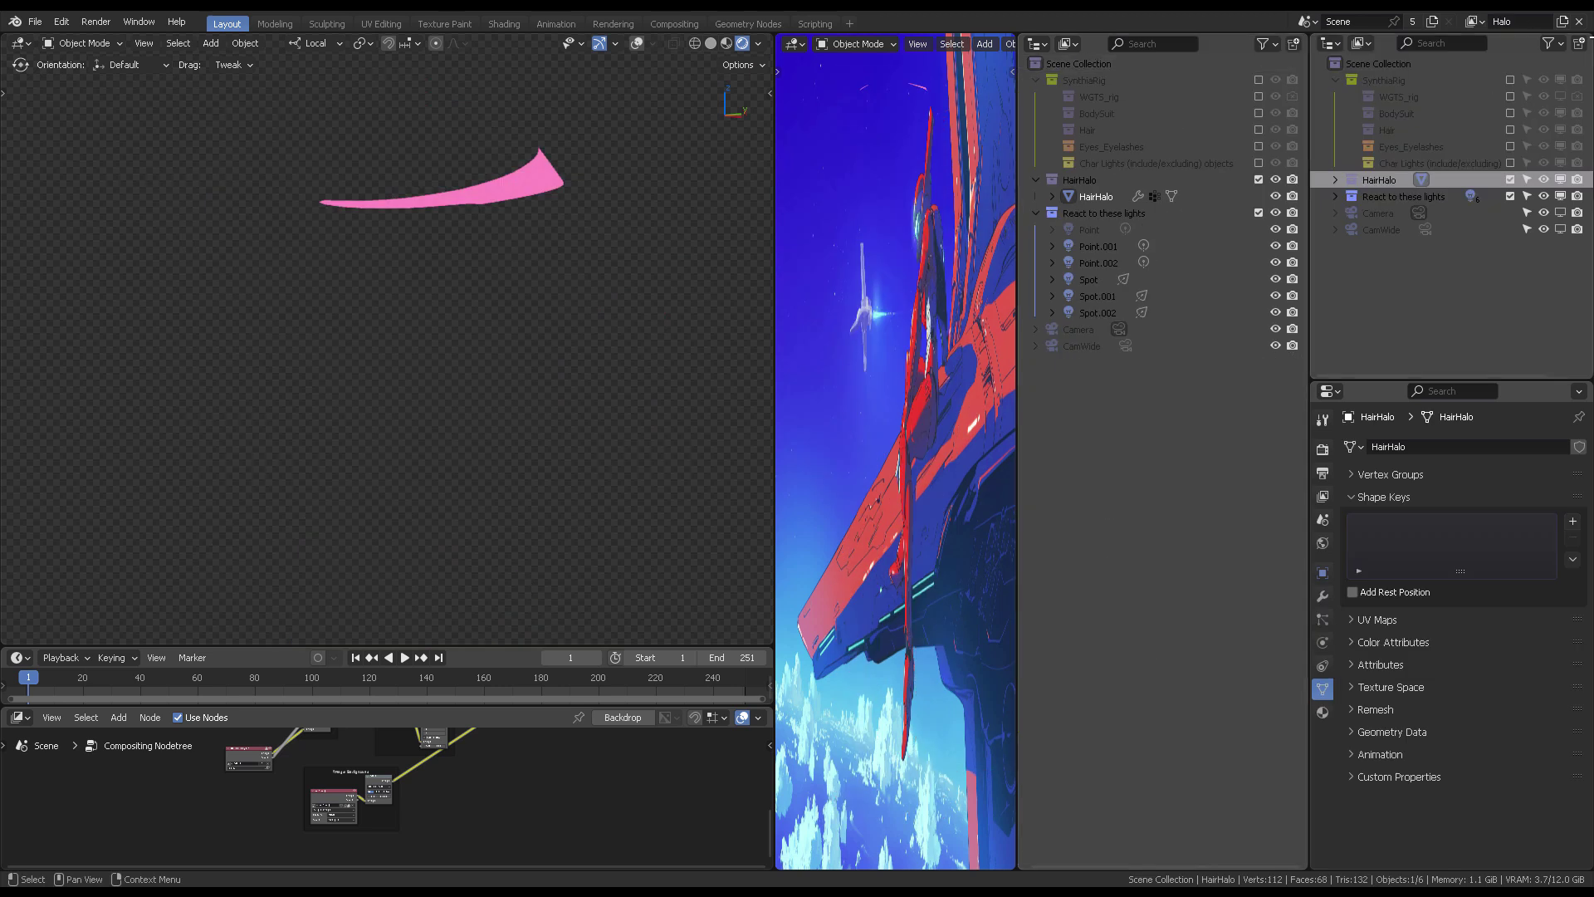
pyautogui.click(1561, 22)
pyautogui.click(1478, 21)
pyautogui.click(1385, 46)
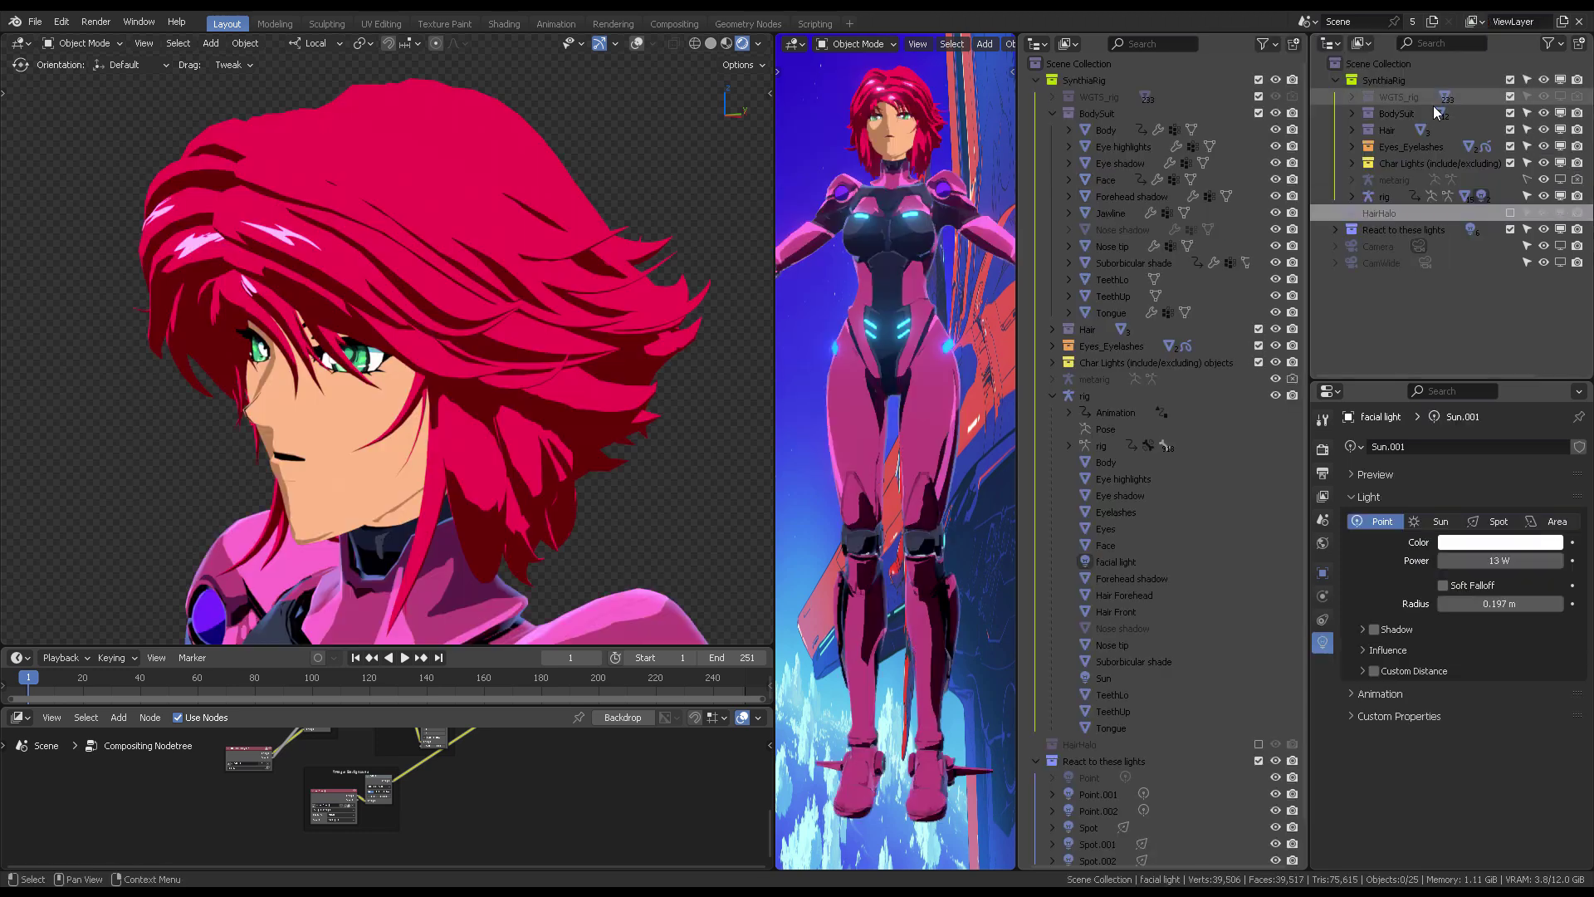
# Activate the Halo view layer again and enlarge the timeline area upward
pyautogui.click(1474, 21)
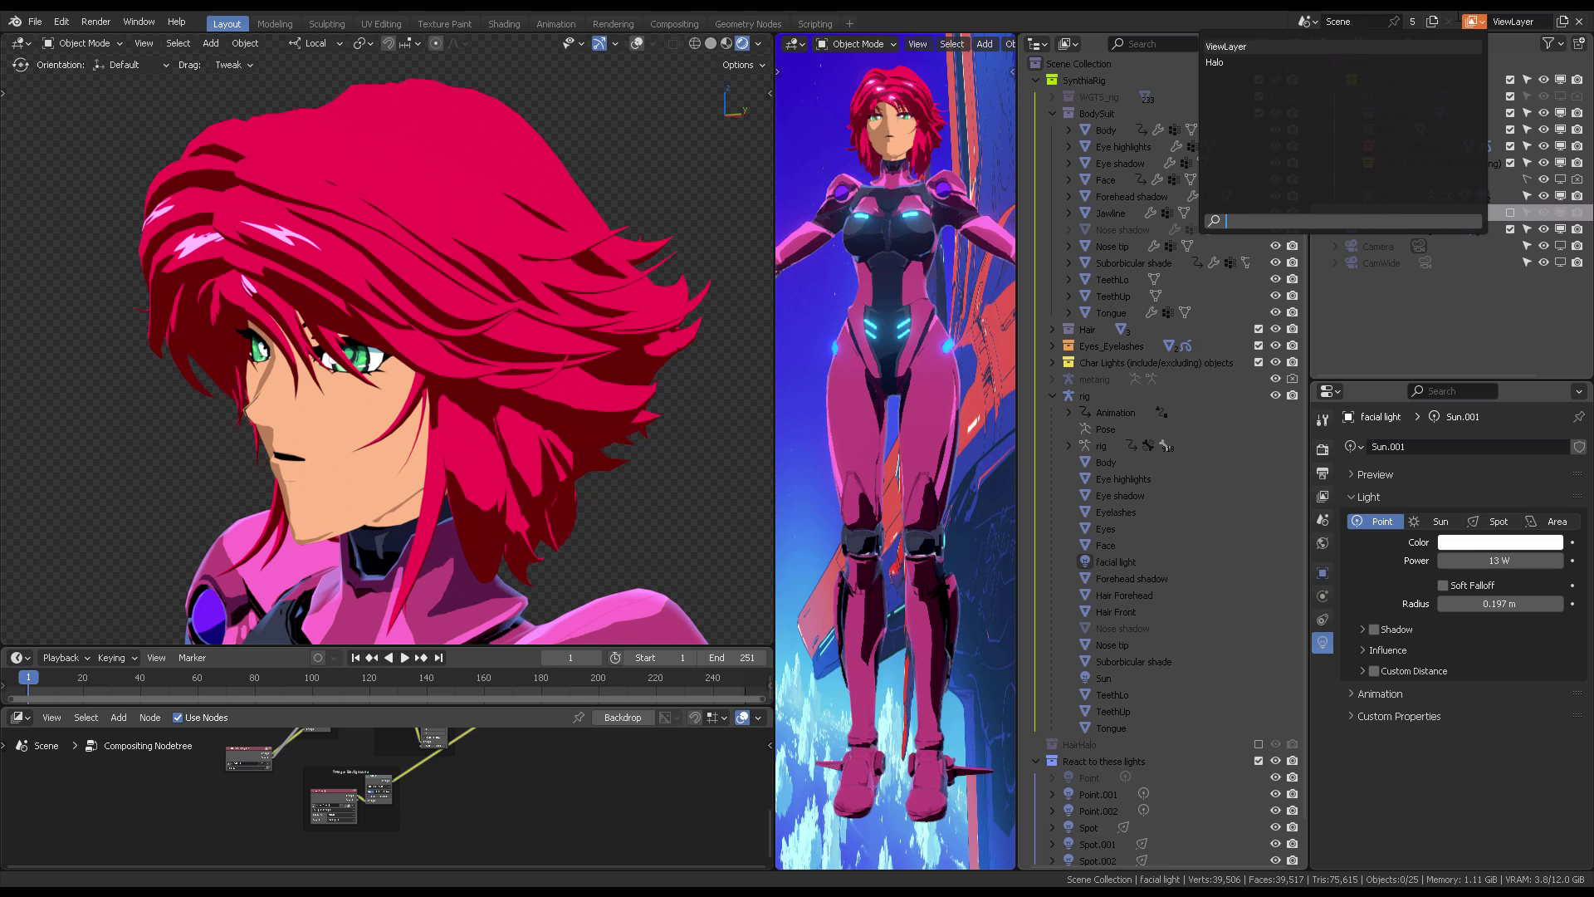
pyautogui.press('Return')
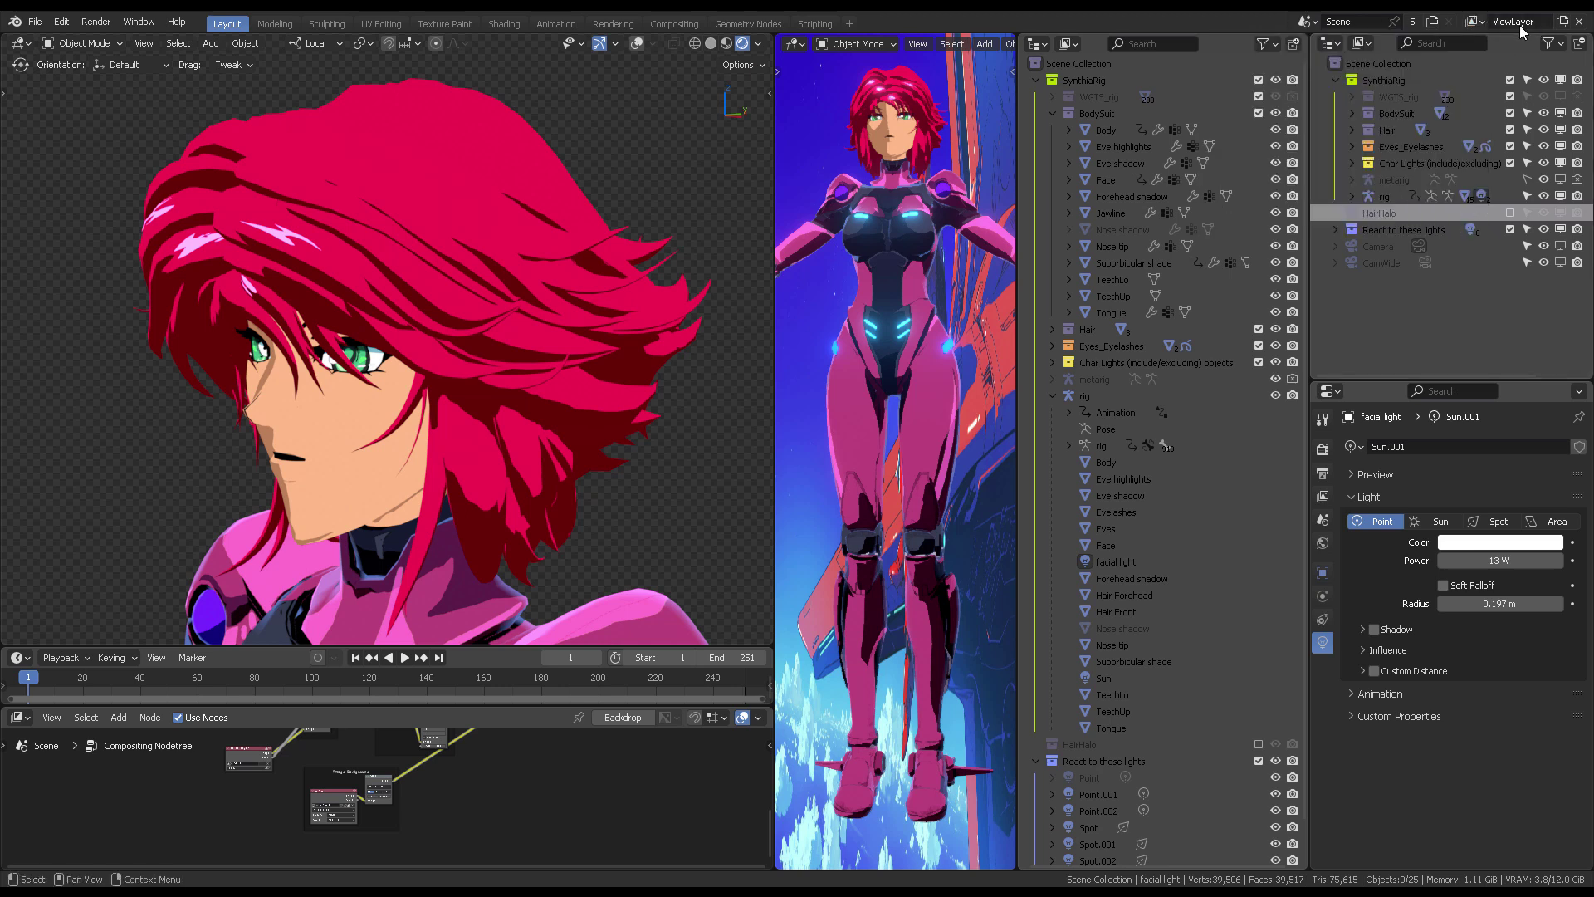
pyautogui.click(1476, 21)
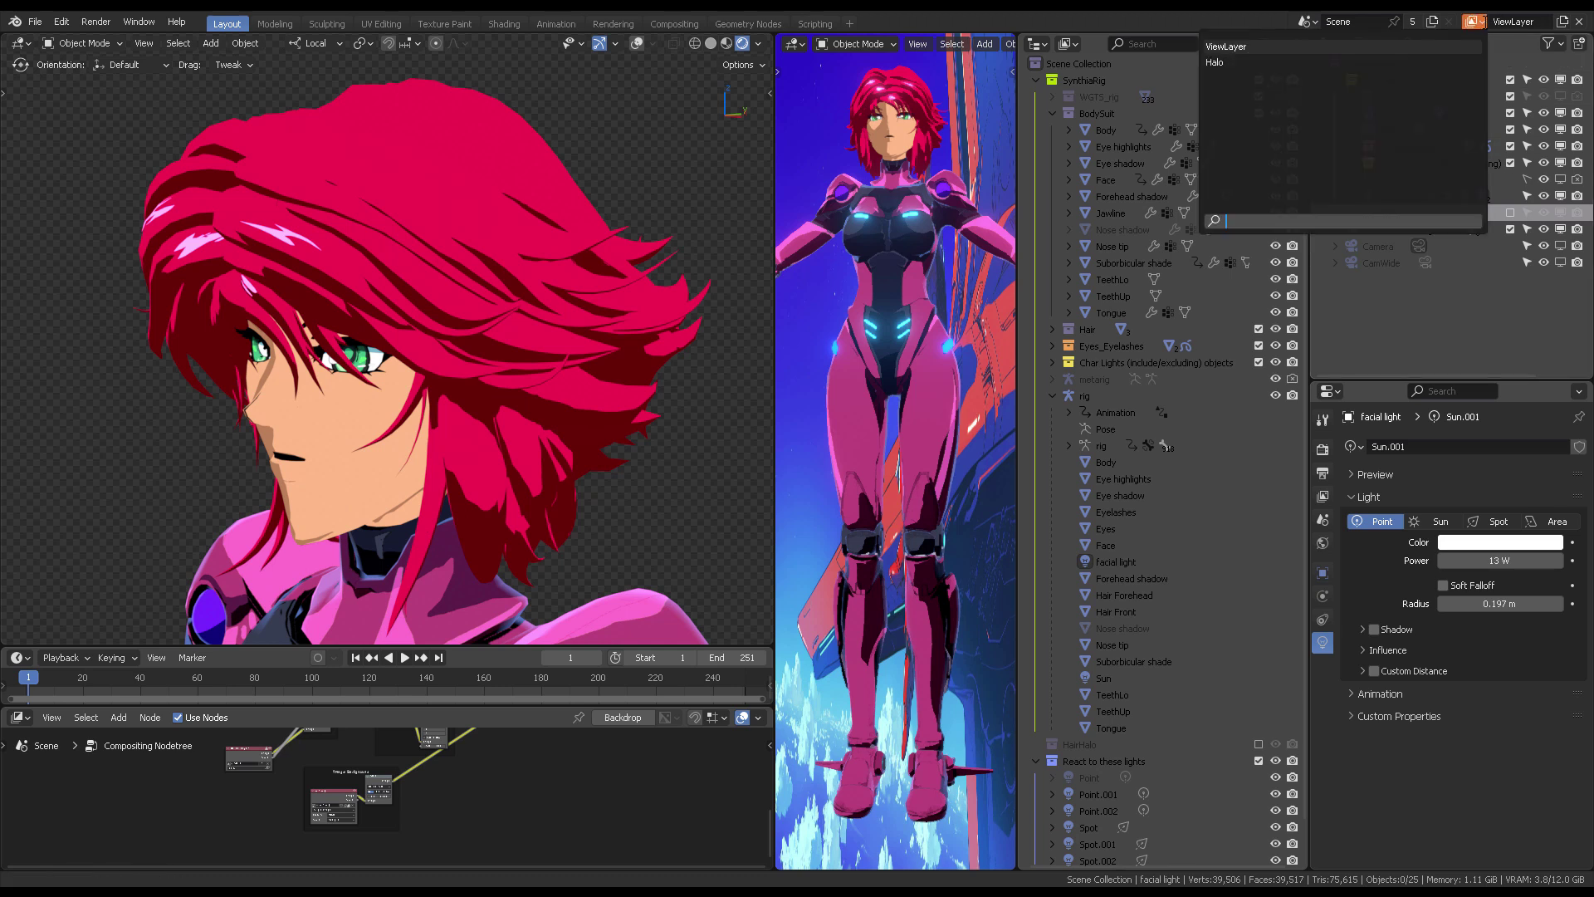
pyautogui.click(1358, 57)
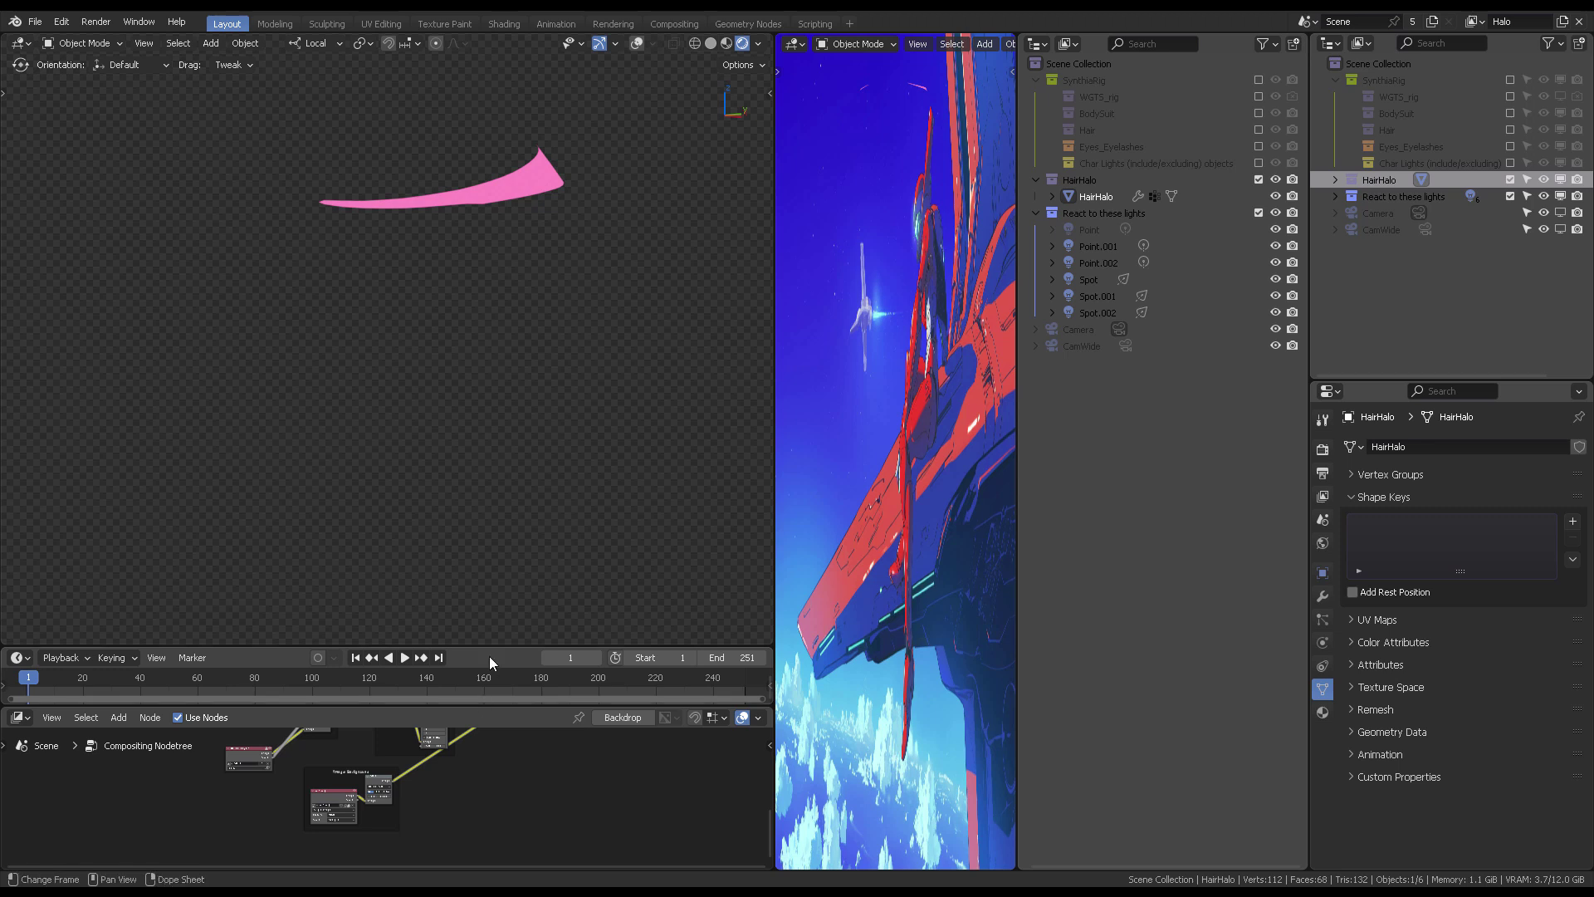
pyautogui.moveTo(490, 647); pyautogui.dragTo(495, 548)
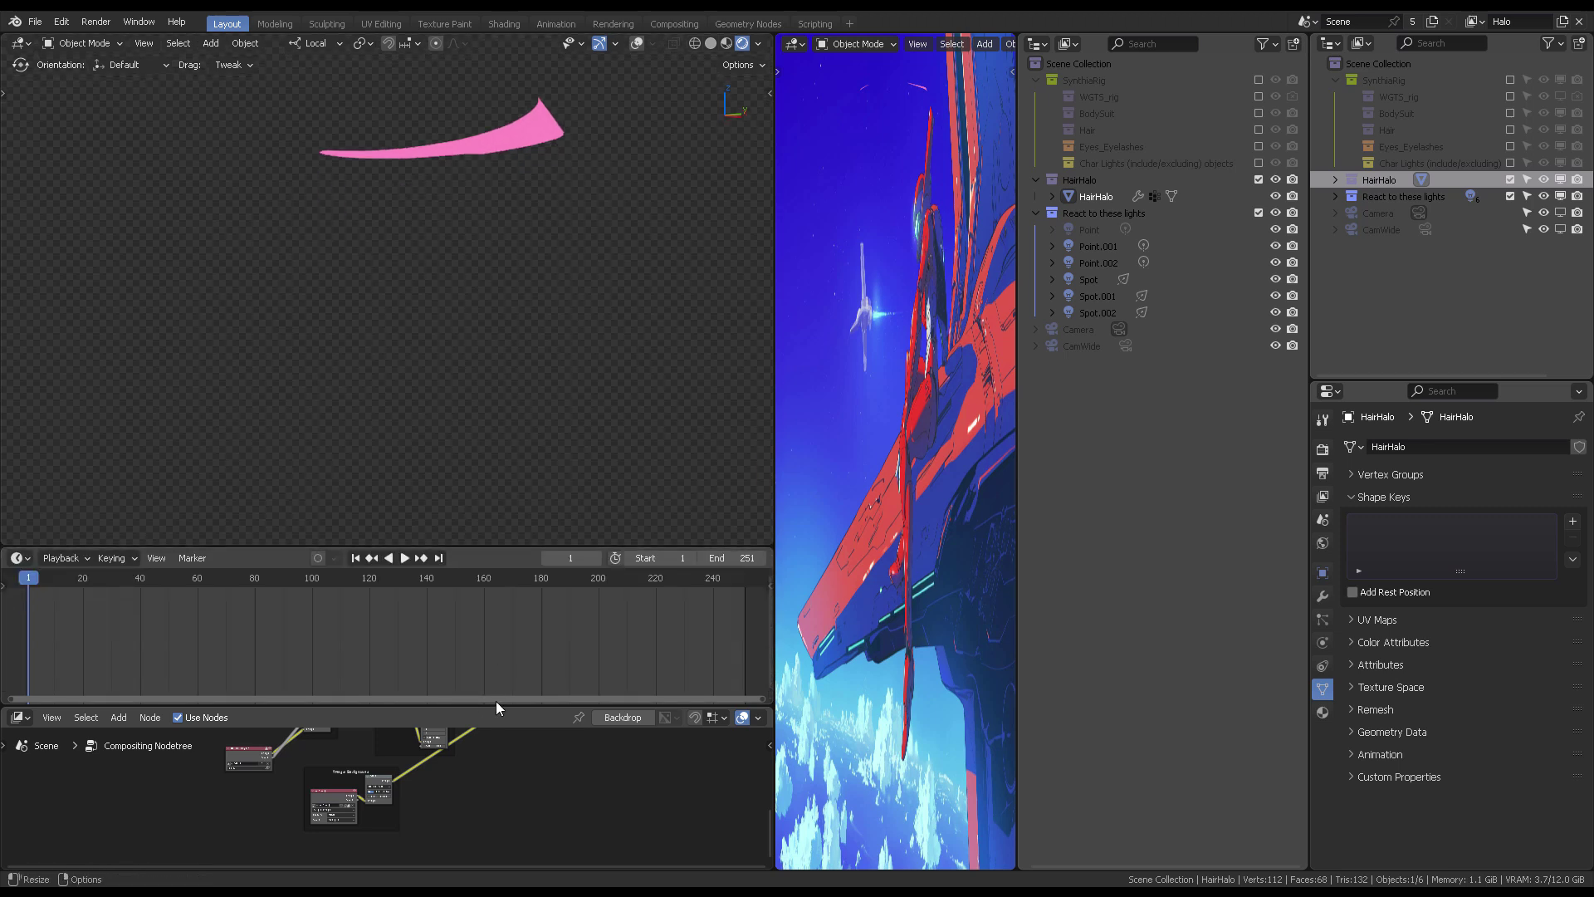
# Make ViewLayer the active view layer again and turn the working view toward the character's face
pyautogui.click(1477, 22)
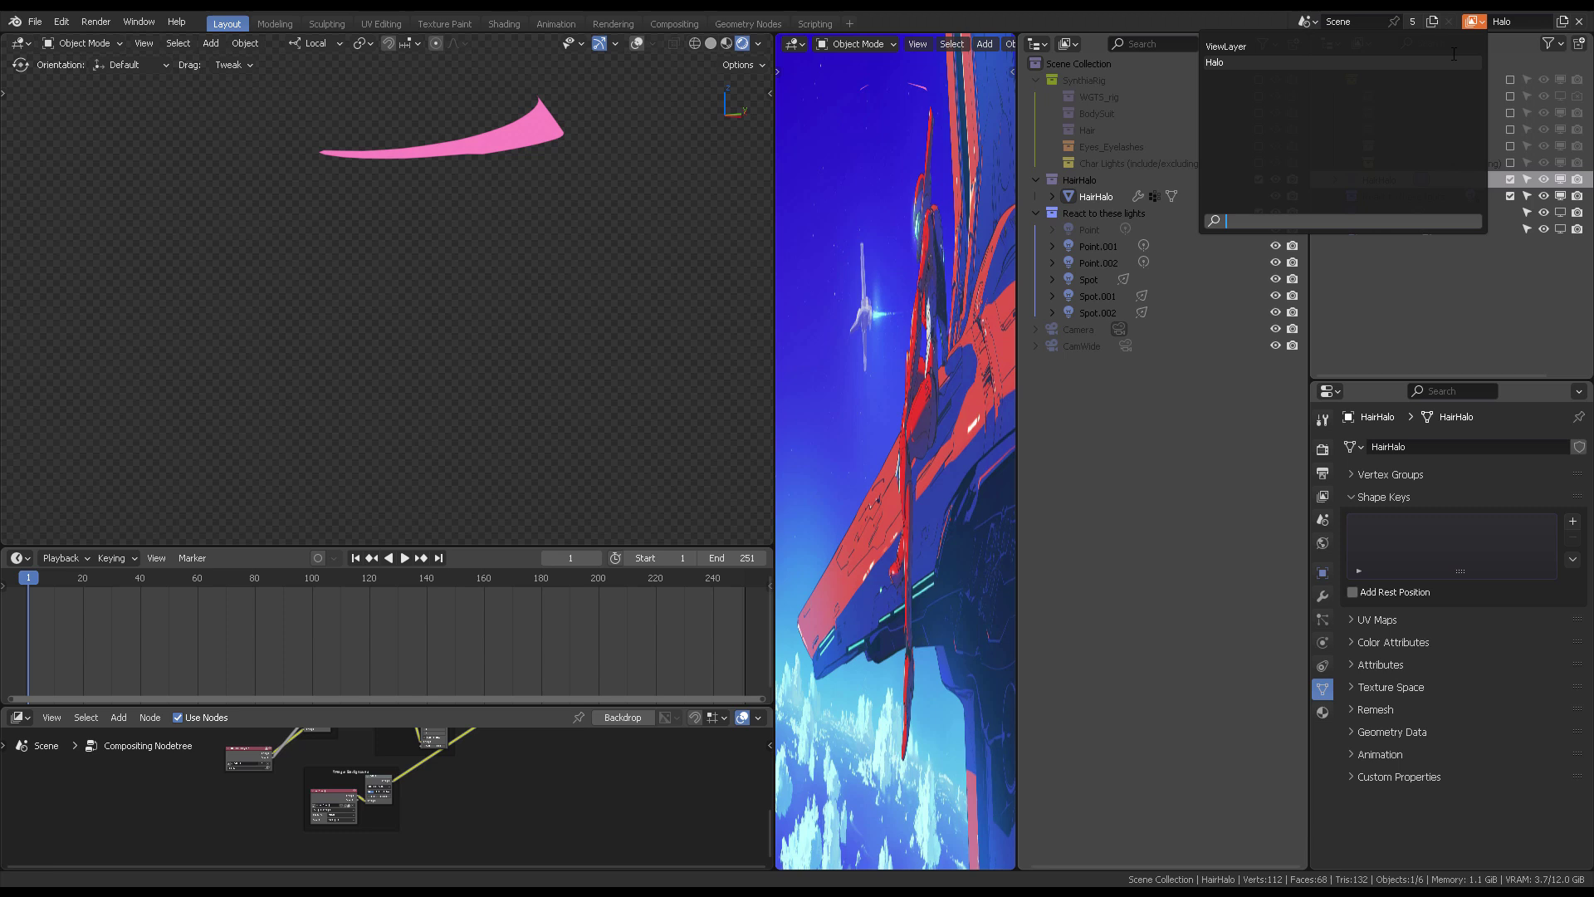
pyautogui.click(1226, 47)
pyautogui.moveTo(598, 216); pyautogui.dragTo(648, 187, button='middle')
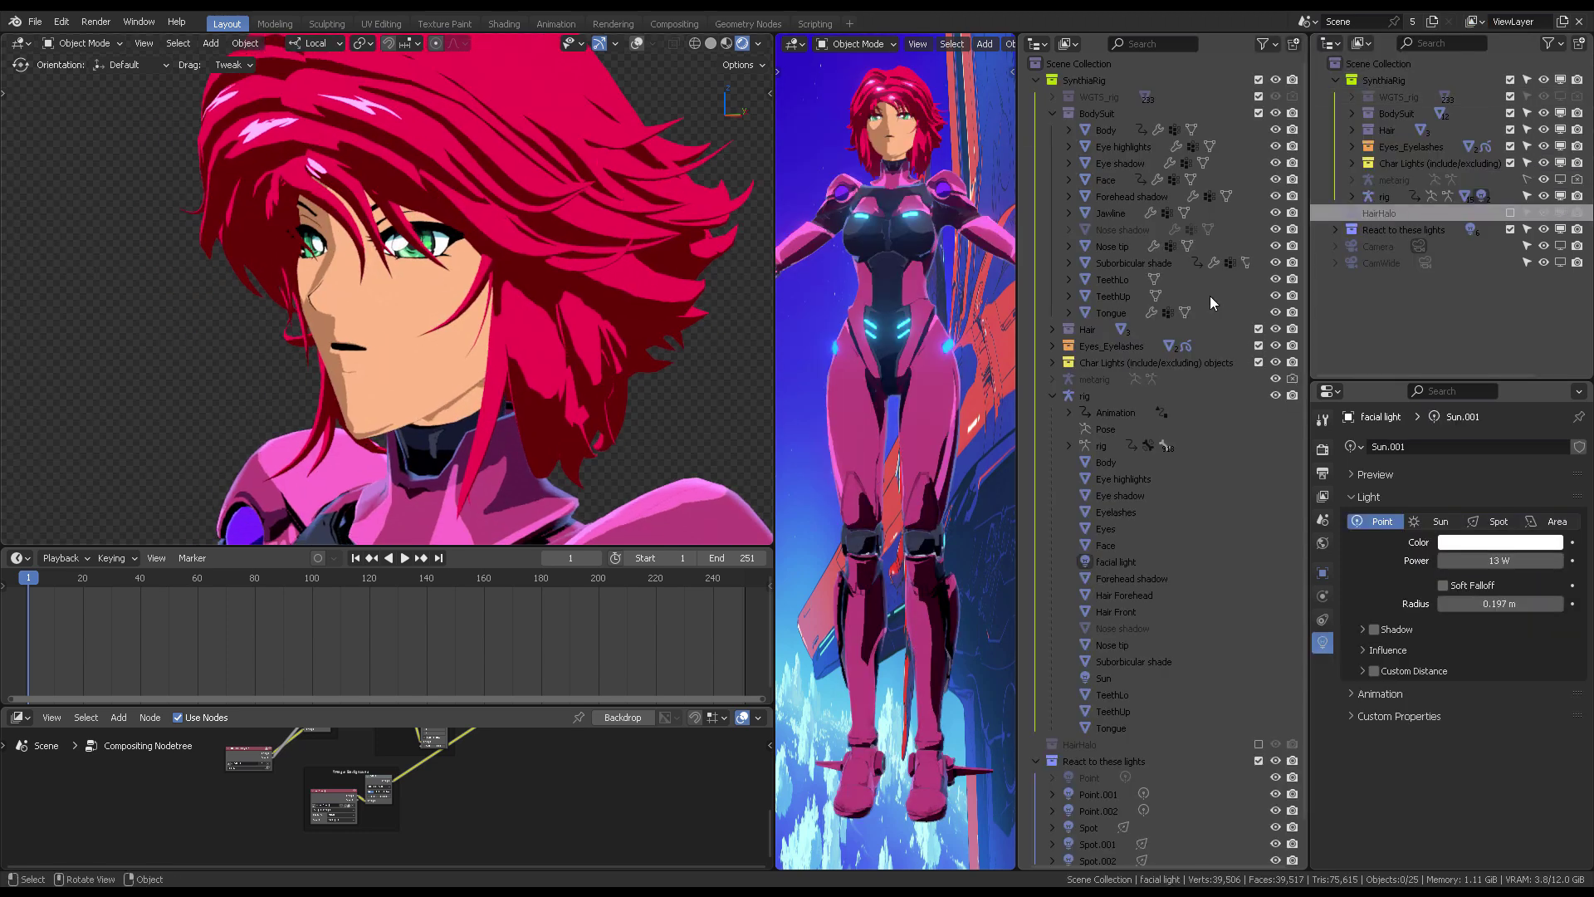
# Make CamWide the active scene camera, look through it, and widen the camera viewport on both sides
pyautogui.click(1378, 263)
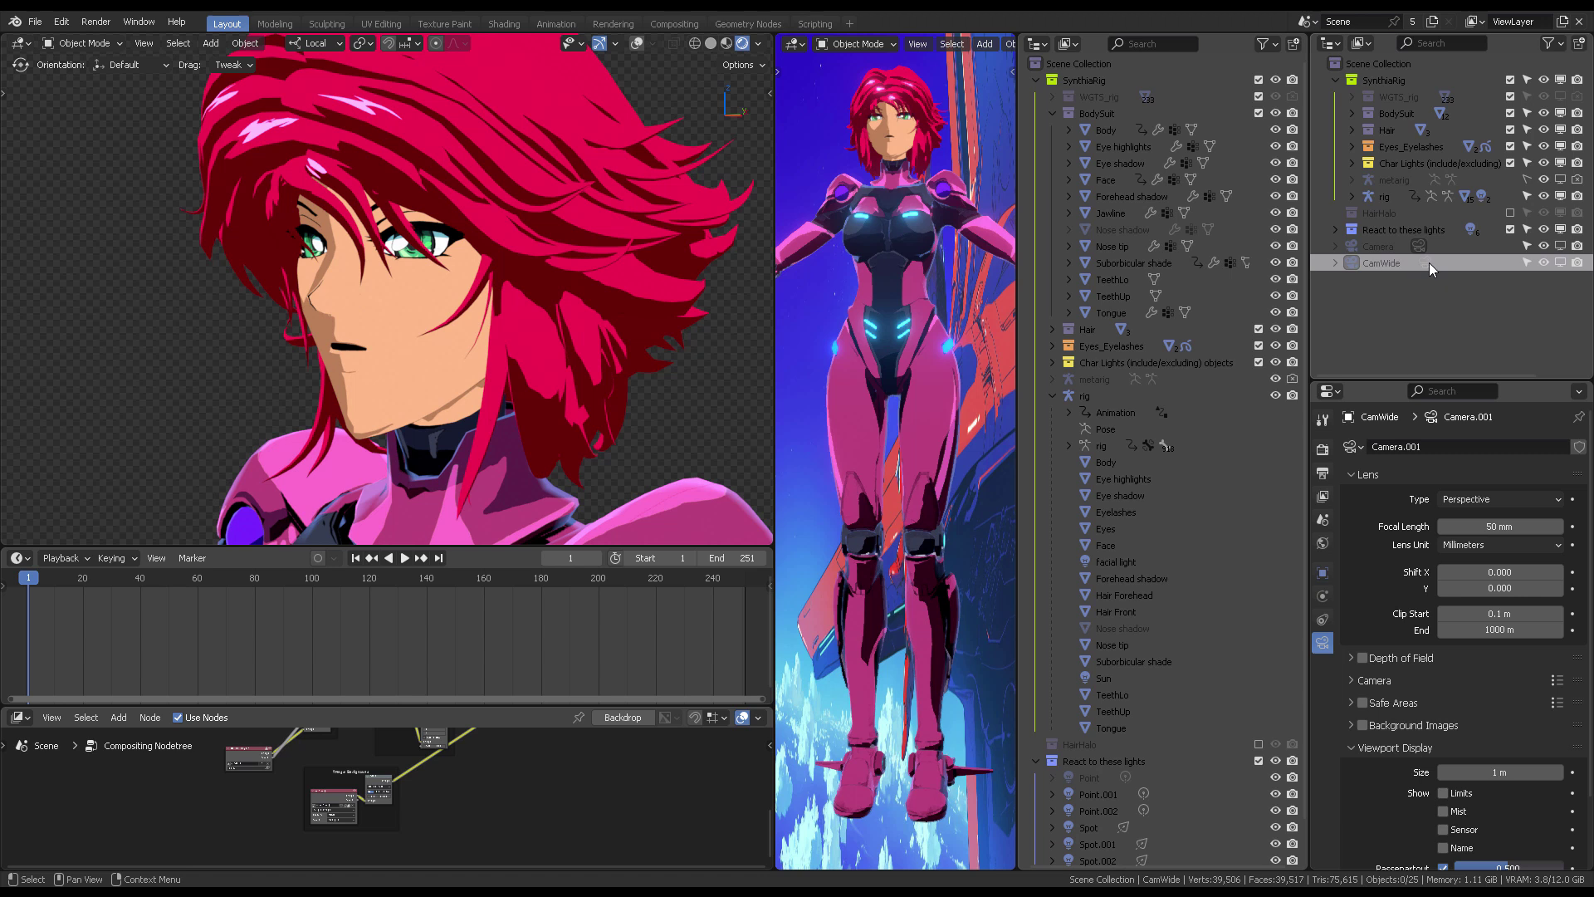
pyautogui.click(1430, 260)
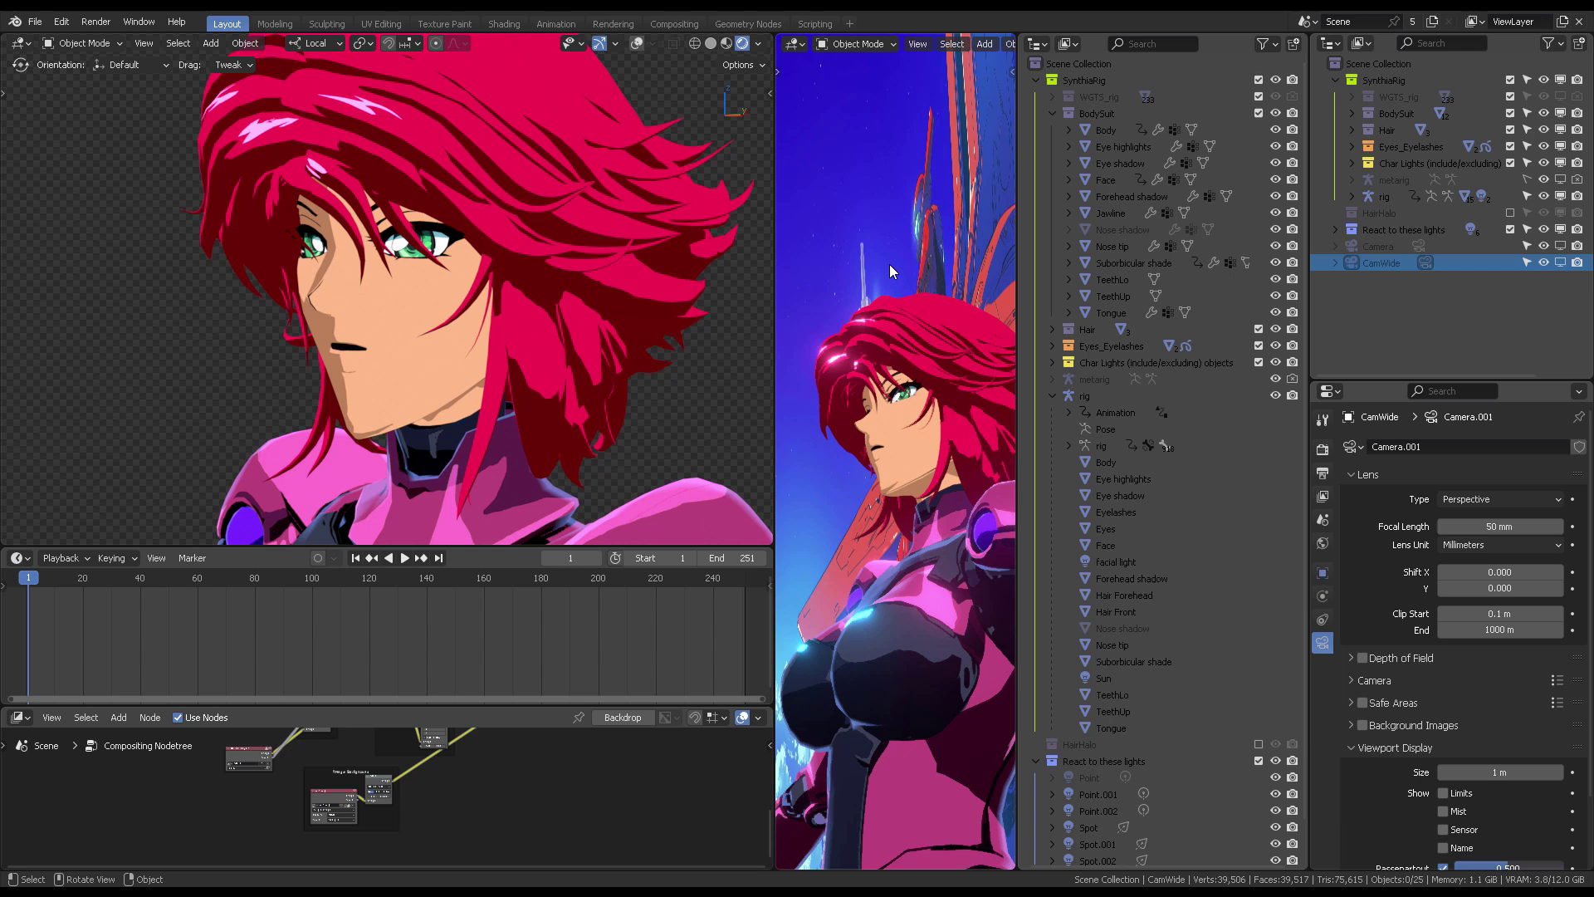
pyautogui.press('ctrl+KP_0')
pyautogui.press('KP_0')
pyautogui.moveTo(1018, 199); pyautogui.dragTo(1223, 209)
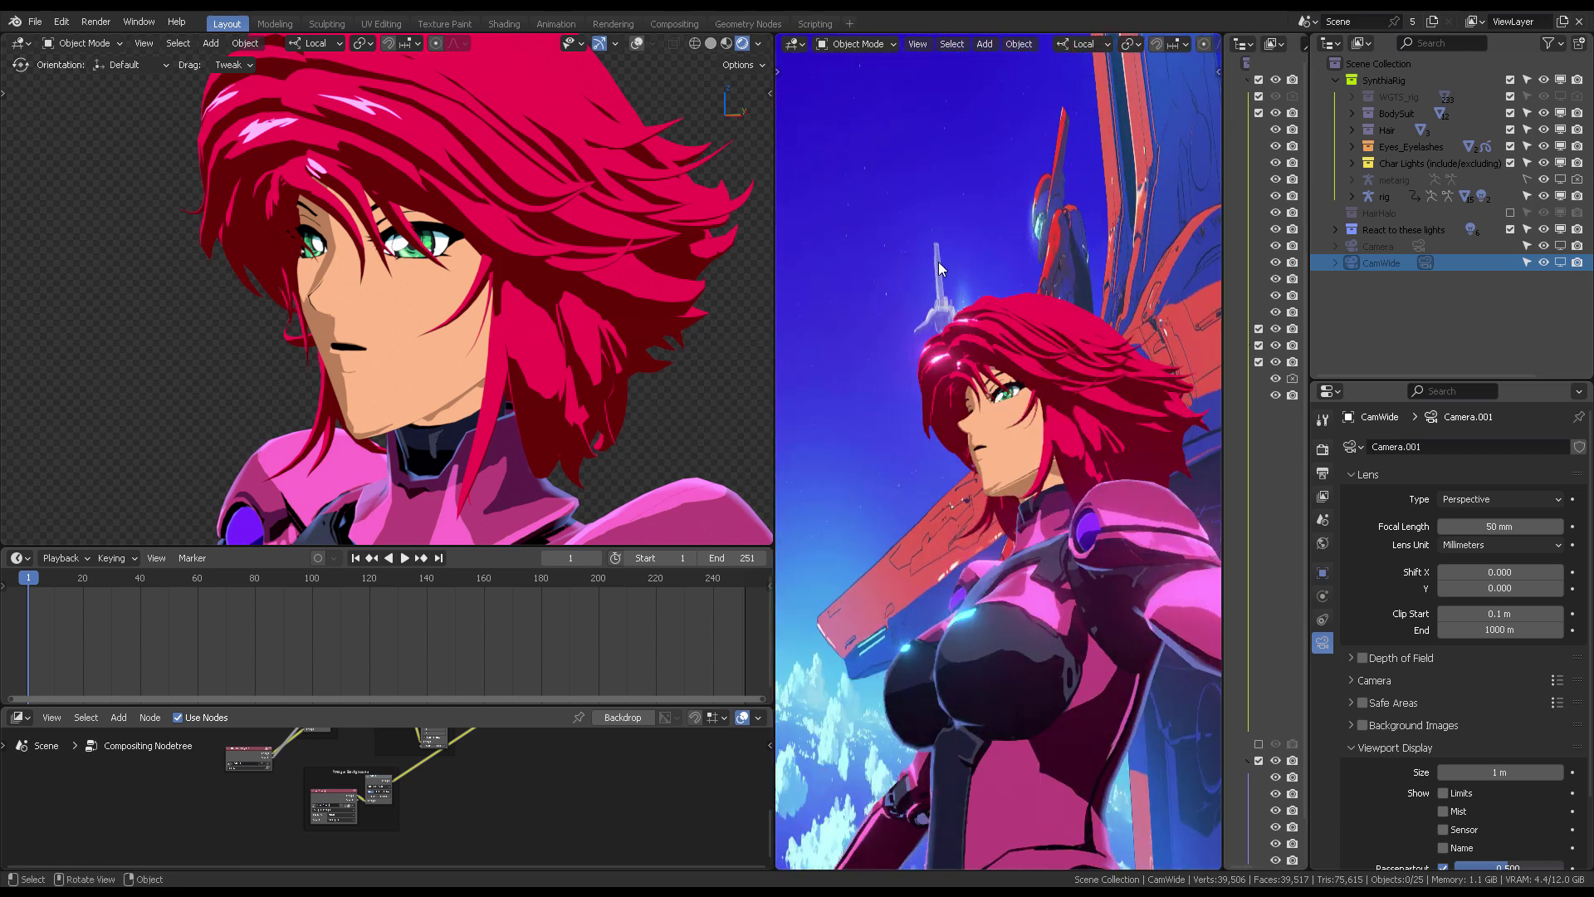
pyautogui.moveTo(773, 271); pyautogui.dragTo(637, 270)
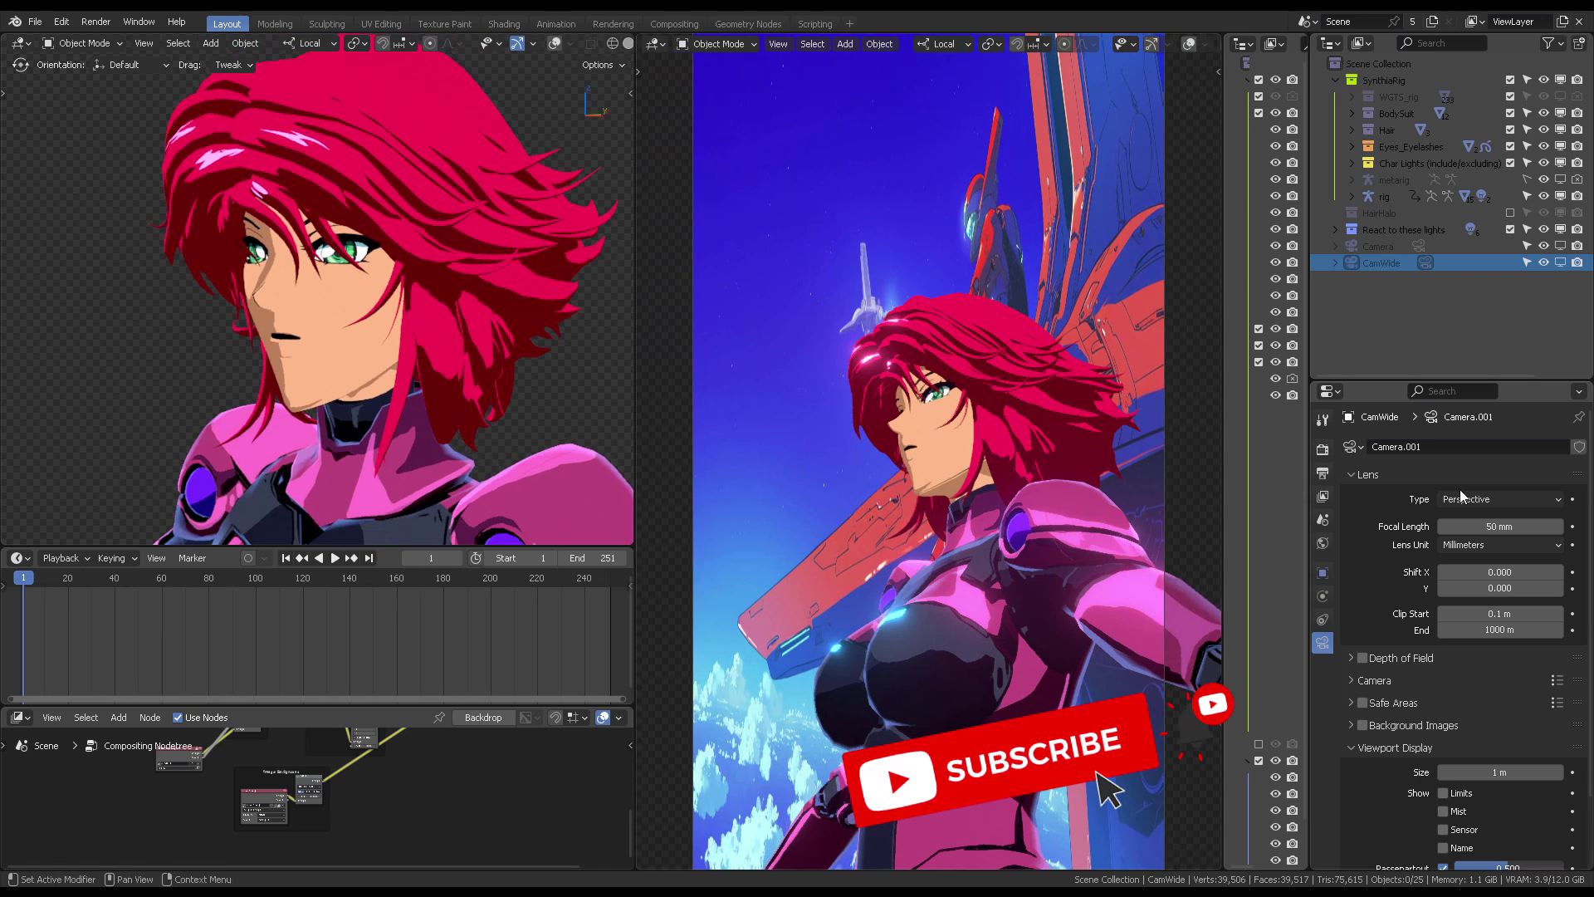
# Set the scene's output resolution to 1920 by 1080 px
pyautogui.click(1323, 449)
pyautogui.click(1323, 472)
pyautogui.doubleClick(1517, 468)
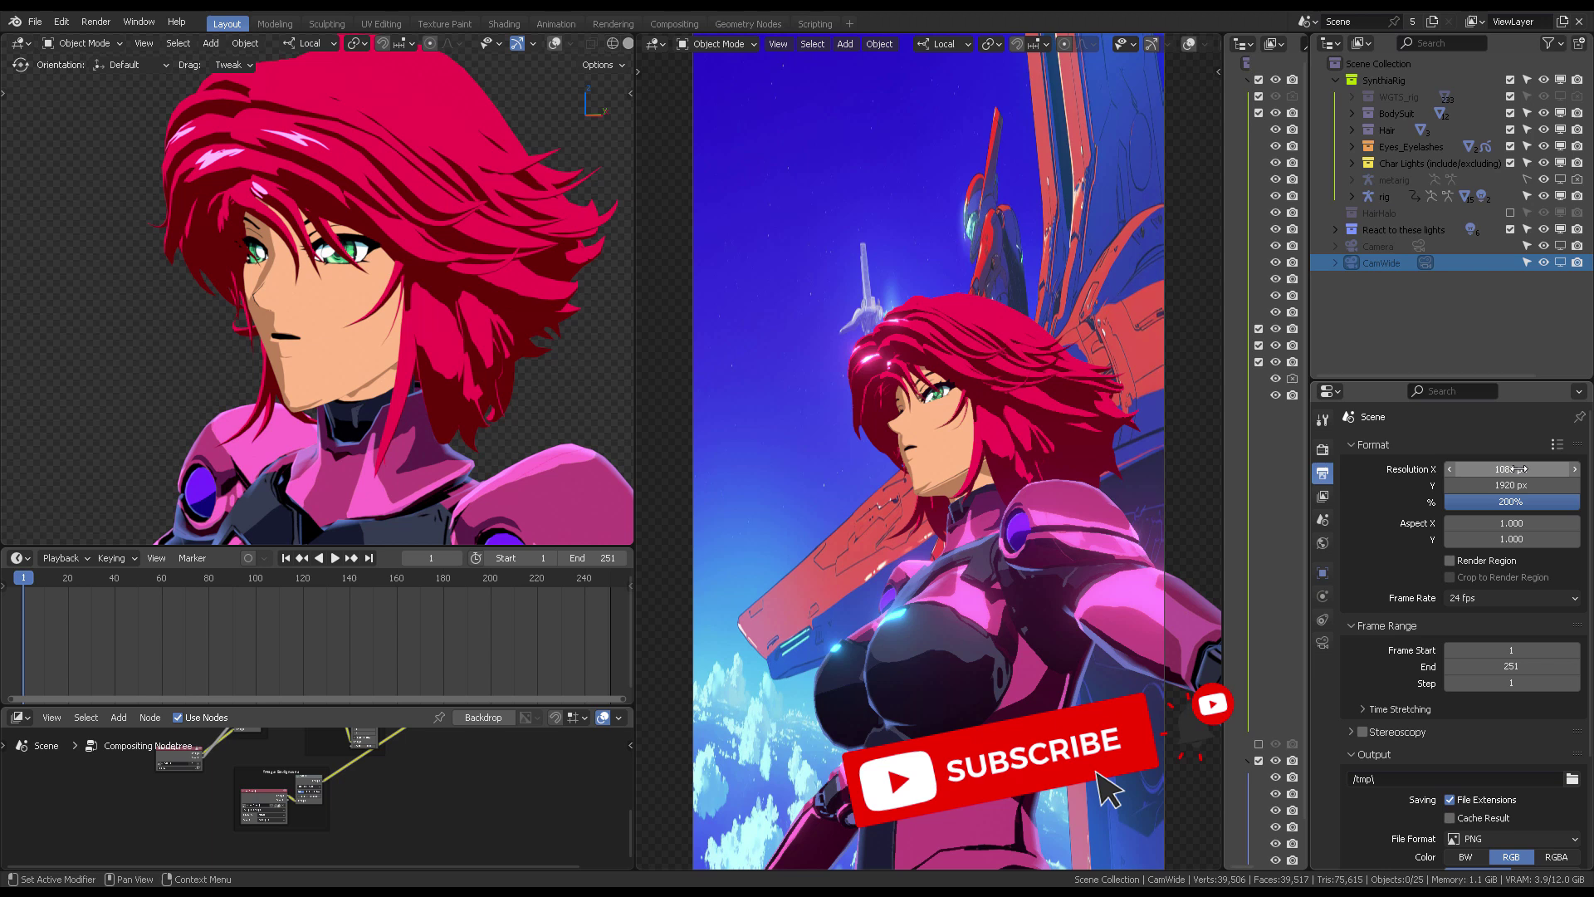
pyautogui.press('BackSpace')
pyautogui.write('1920')
pyautogui.press('Tab')
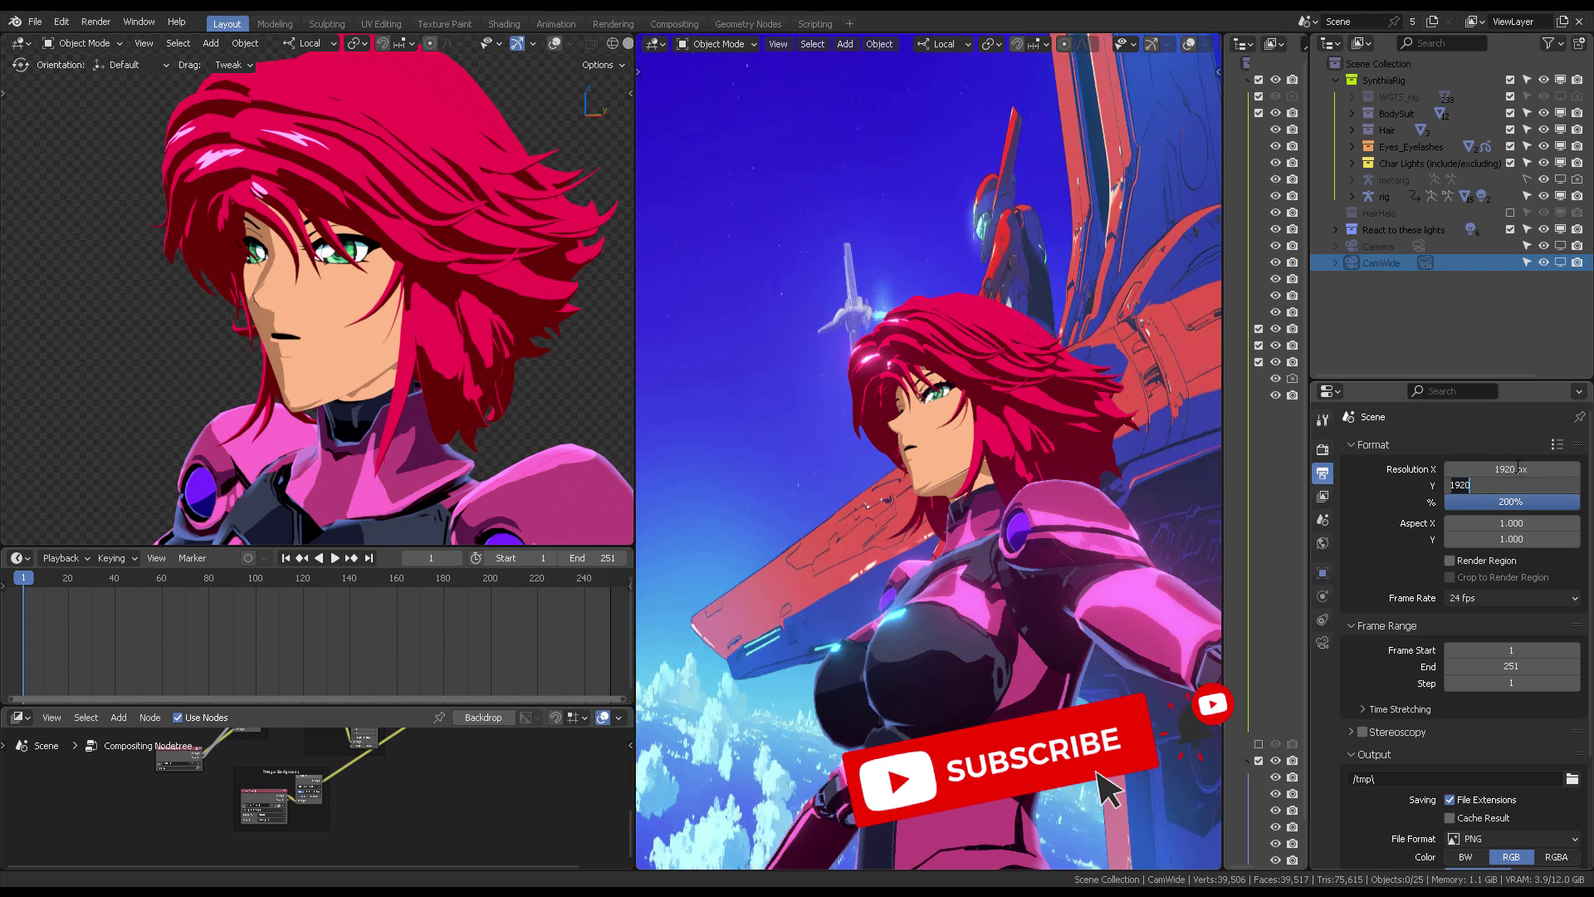
pyautogui.write('1080')
pyautogui.press('Return')
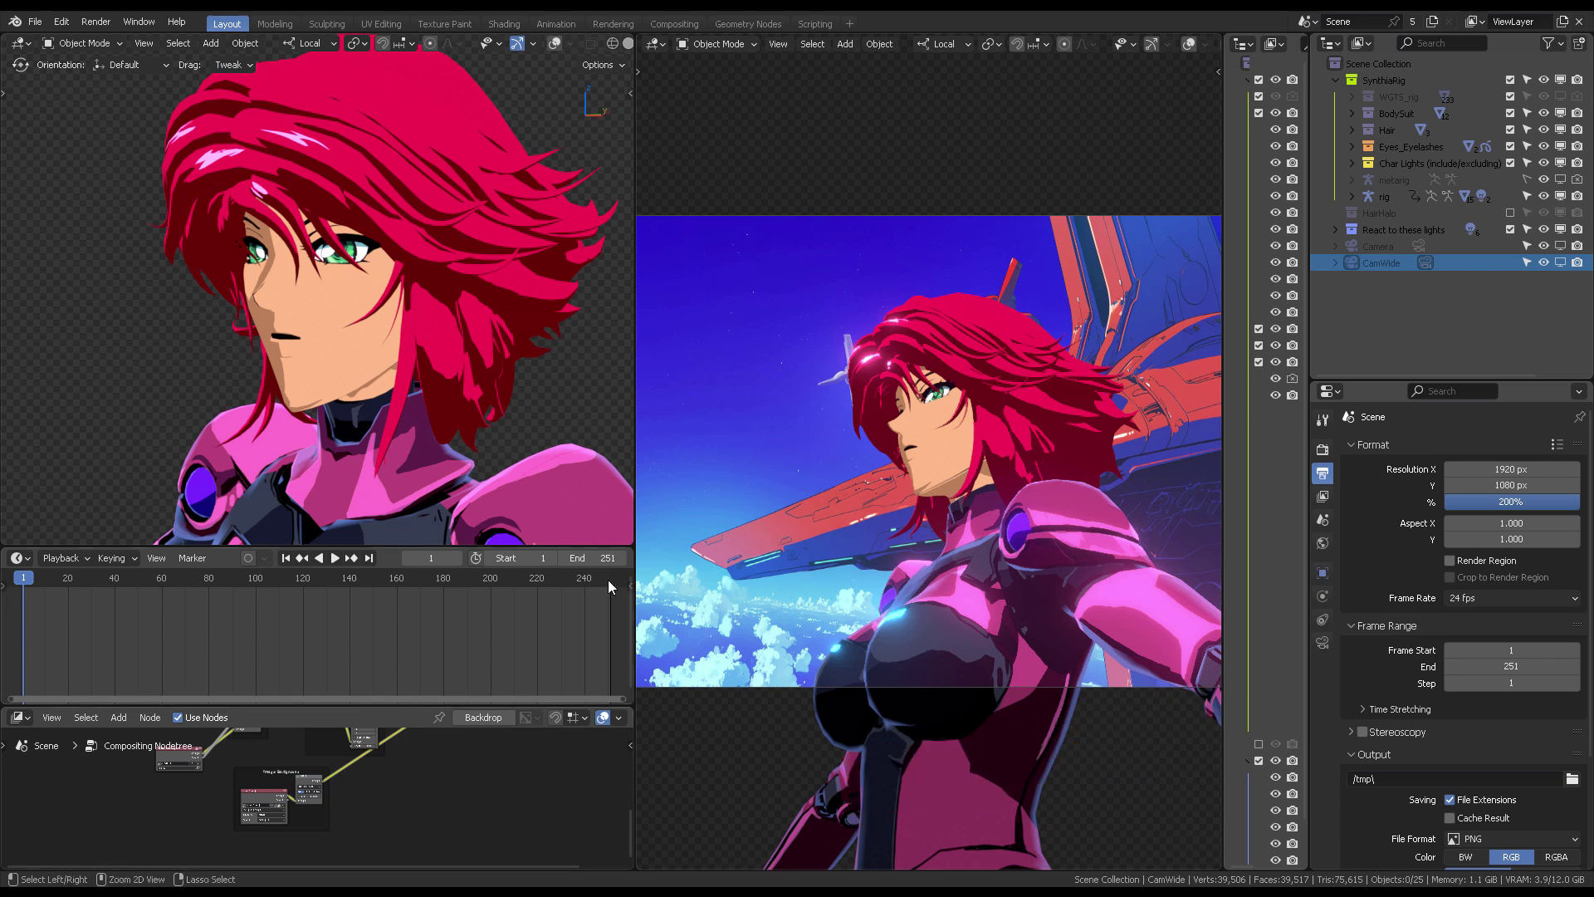
# Examine in the compositor how the ViewLayer and Halo Render Layers nodes feed the Mix Body + Halo layer Add node
pyautogui.hotkey('ctrl', 'space')
pyautogui.moveTo(203, 505); pyautogui.dragTo(916, 511, button='middle')
pyautogui.moveTo(723, 269); pyautogui.dragTo(655, 285)
pyautogui.moveTo(692, 548); pyautogui.dragTo(637, 489)
pyautogui.click(586, 619)
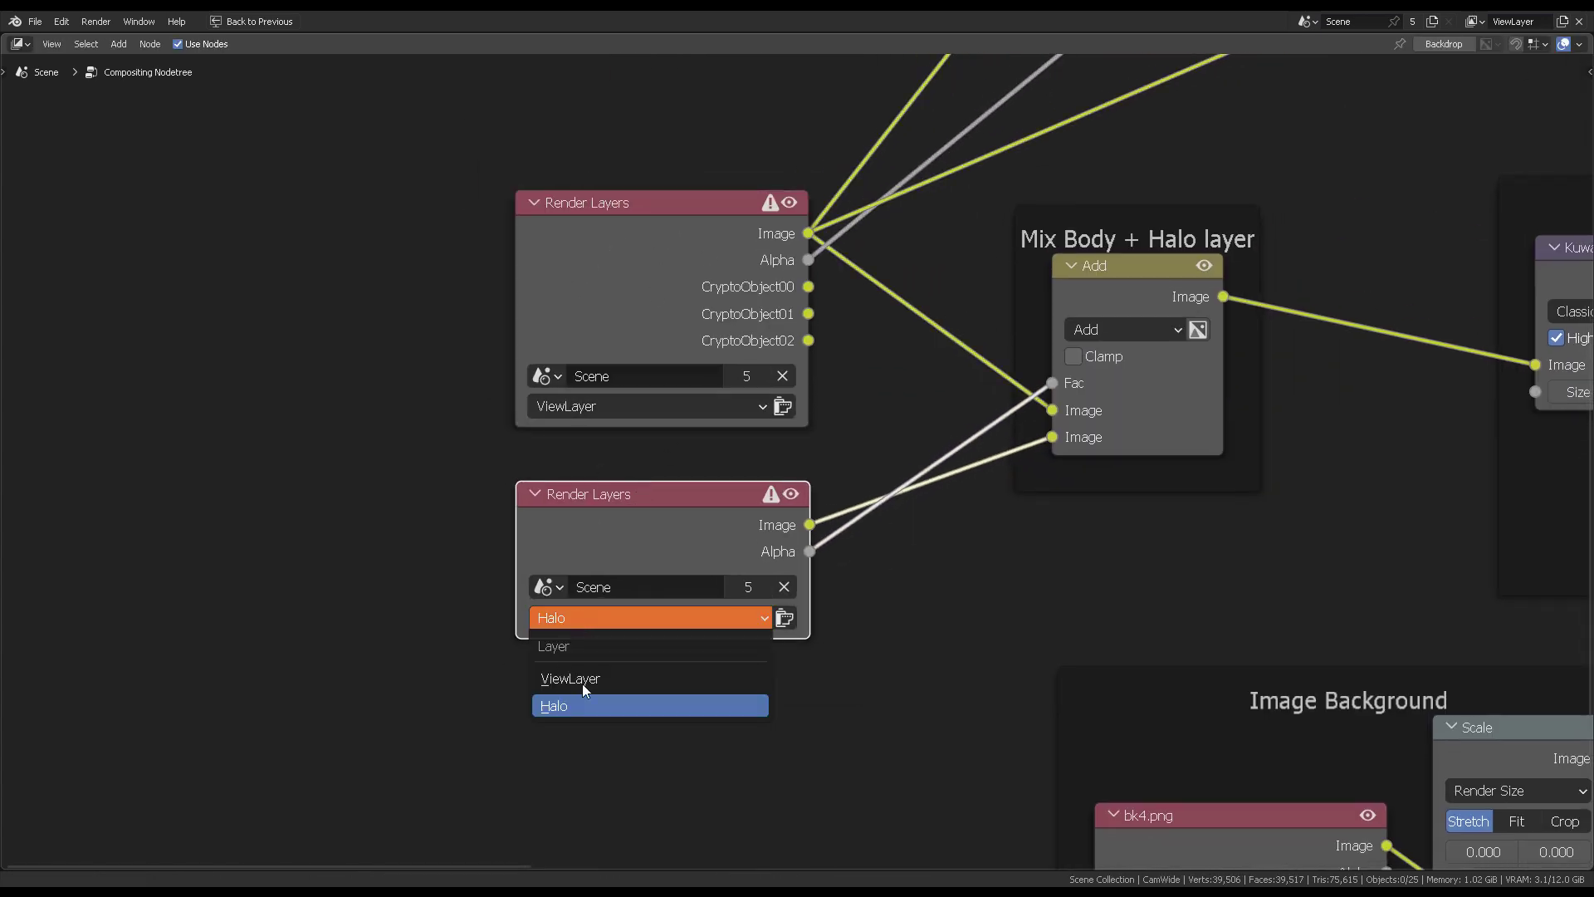
pyautogui.click(585, 406)
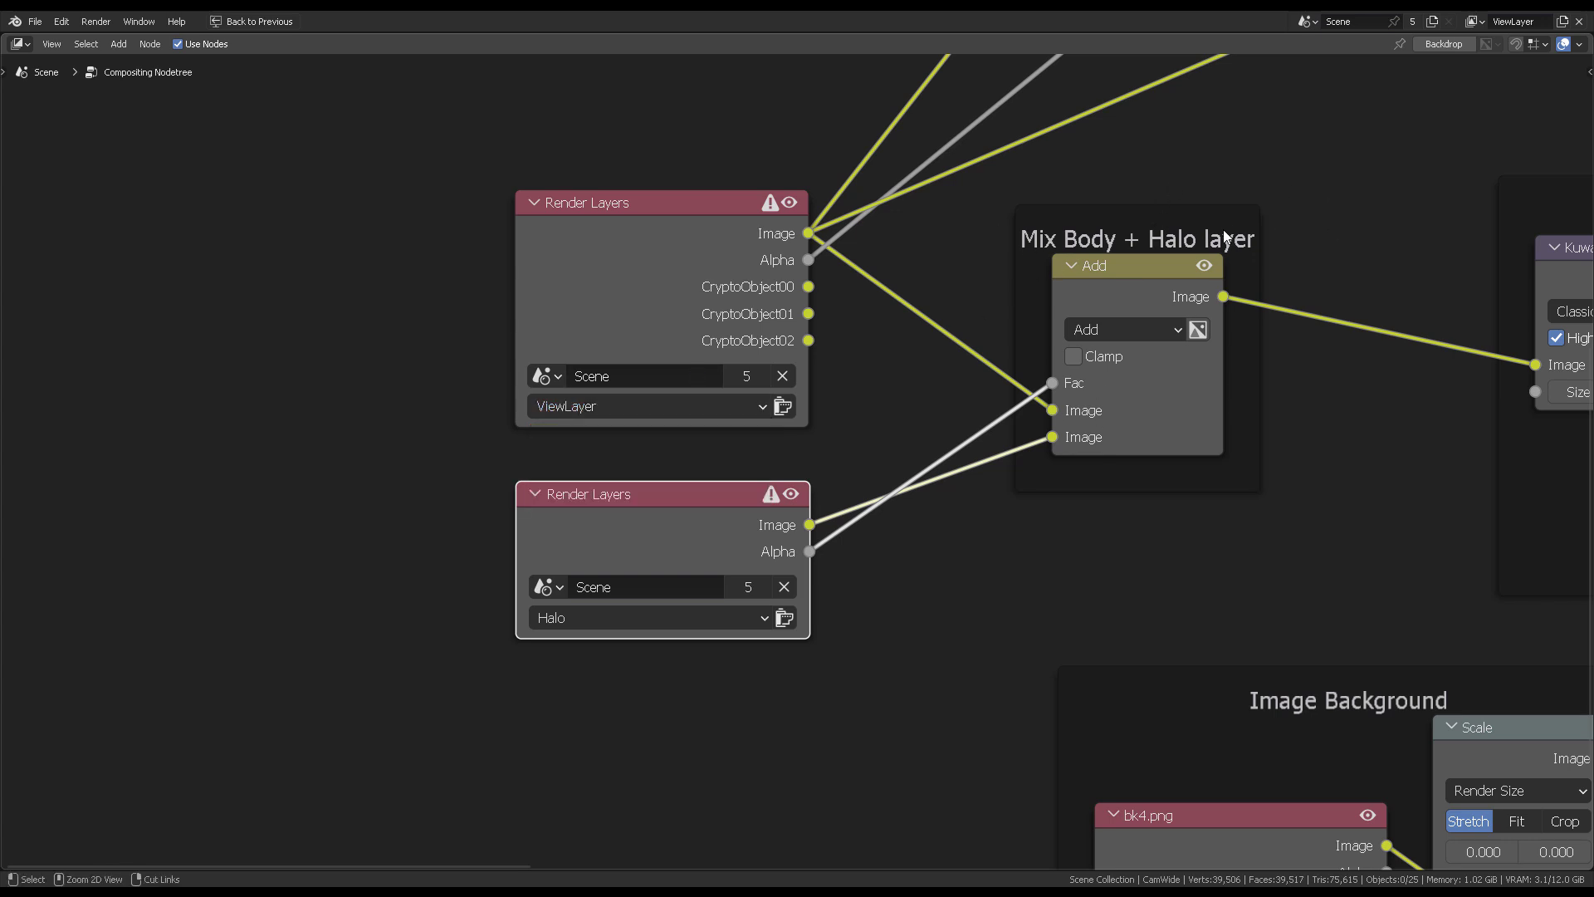
pyautogui.hotkey('ctrl', 'space')
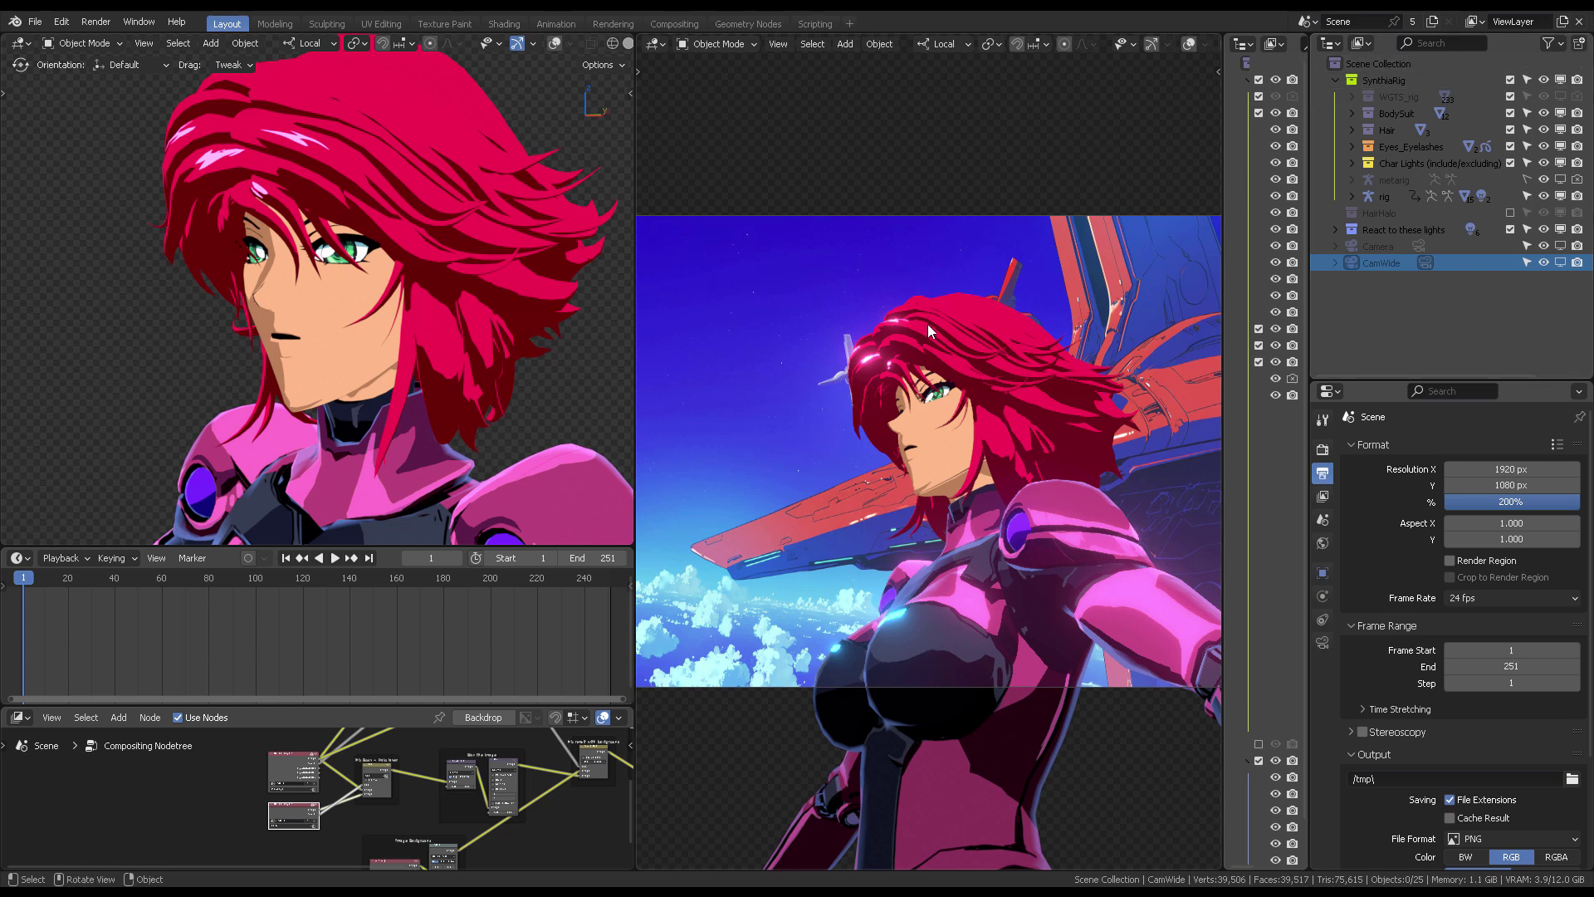
# Render the current frame through CamWide and examine the composited hair halo highlight up close and from farther away
pyautogui.press('F12')
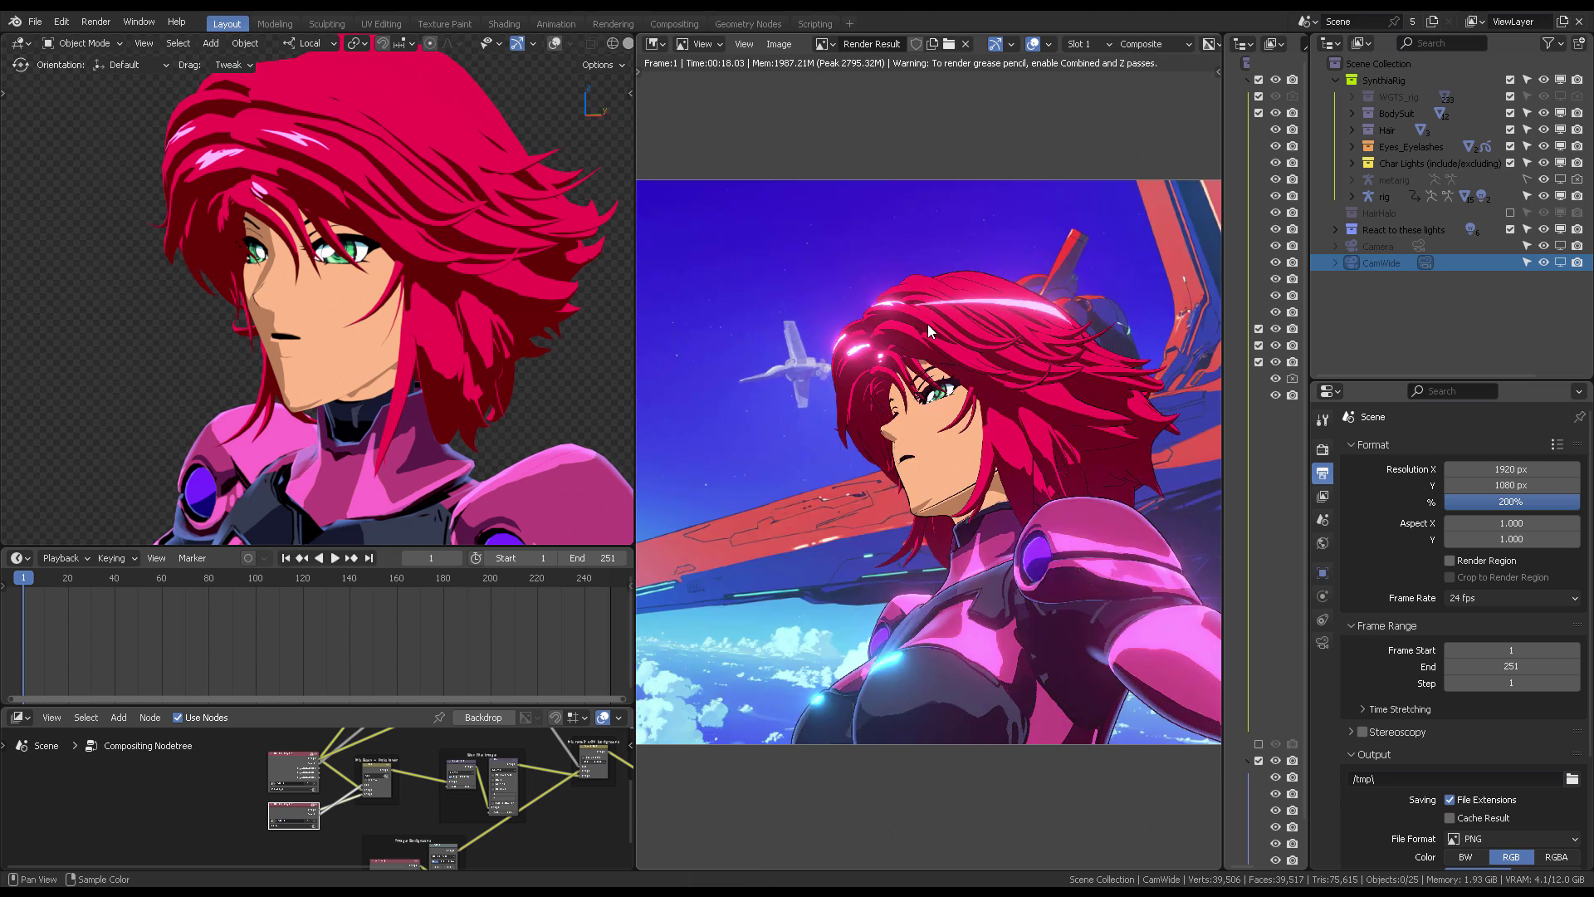
pyautogui.scroll(5, 953, 370)
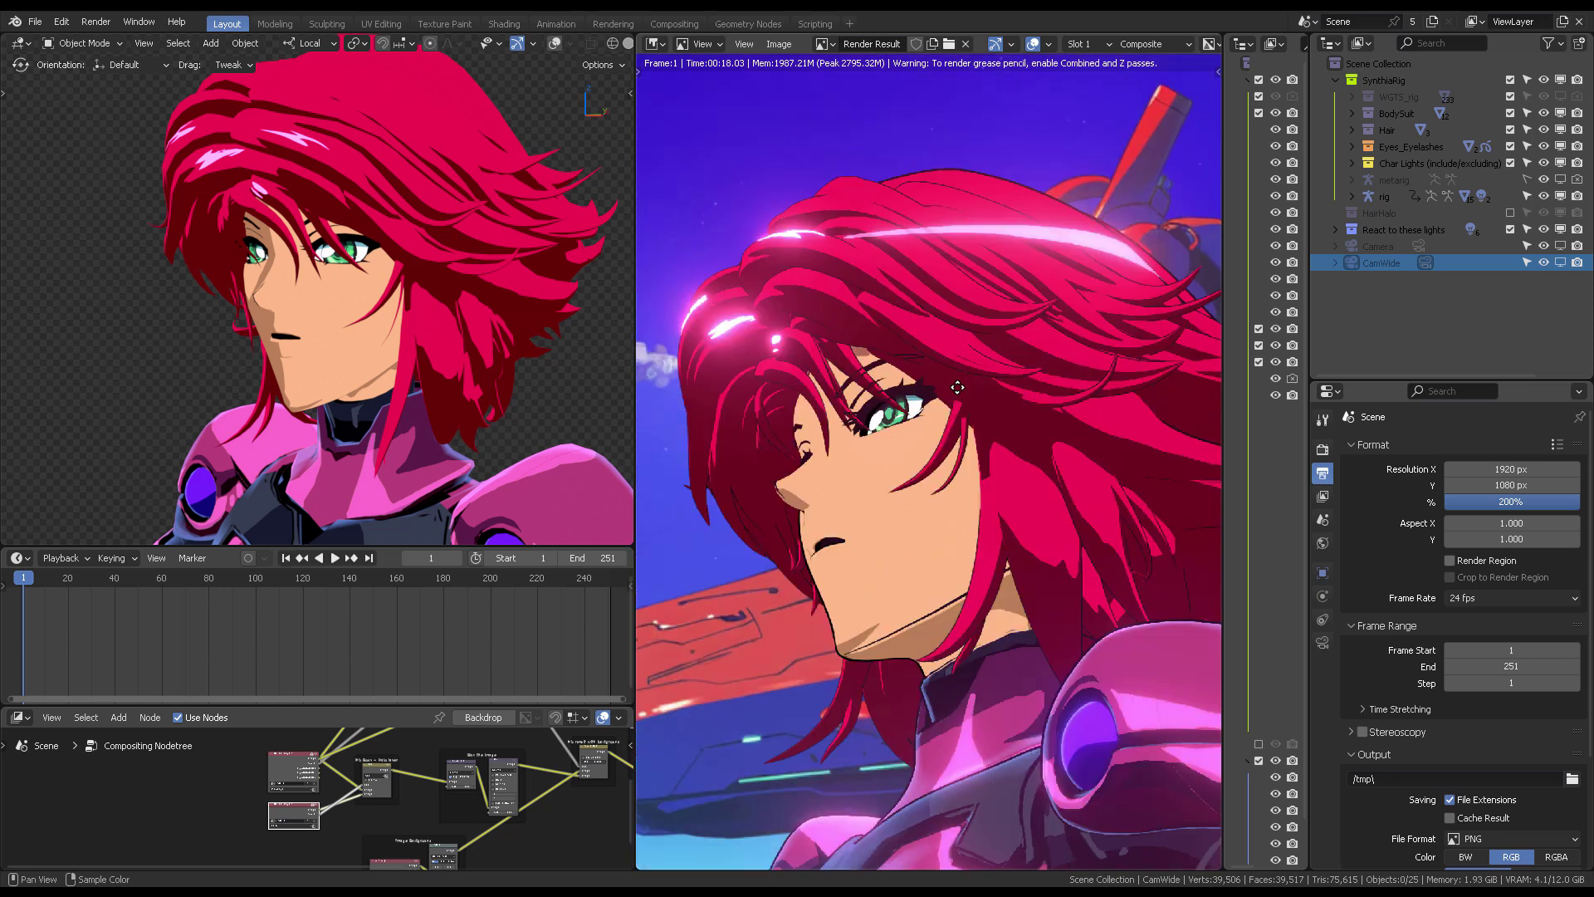
pyautogui.moveTo(963, 378); pyautogui.dragTo(896, 475, button='middle')
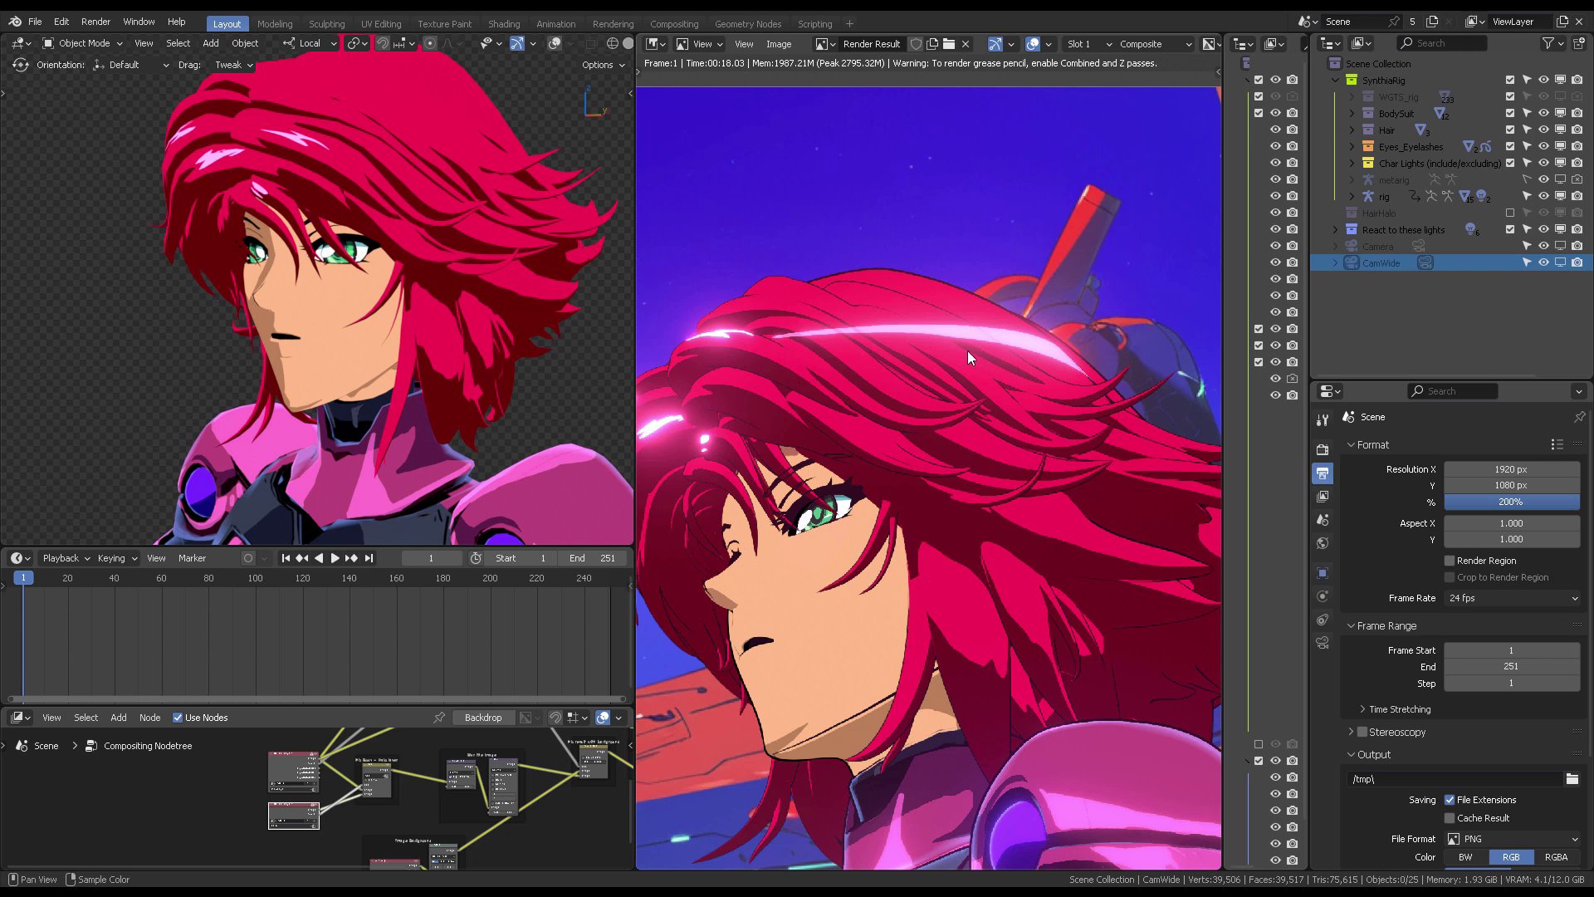
pyautogui.scroll(4, 1016, 322)
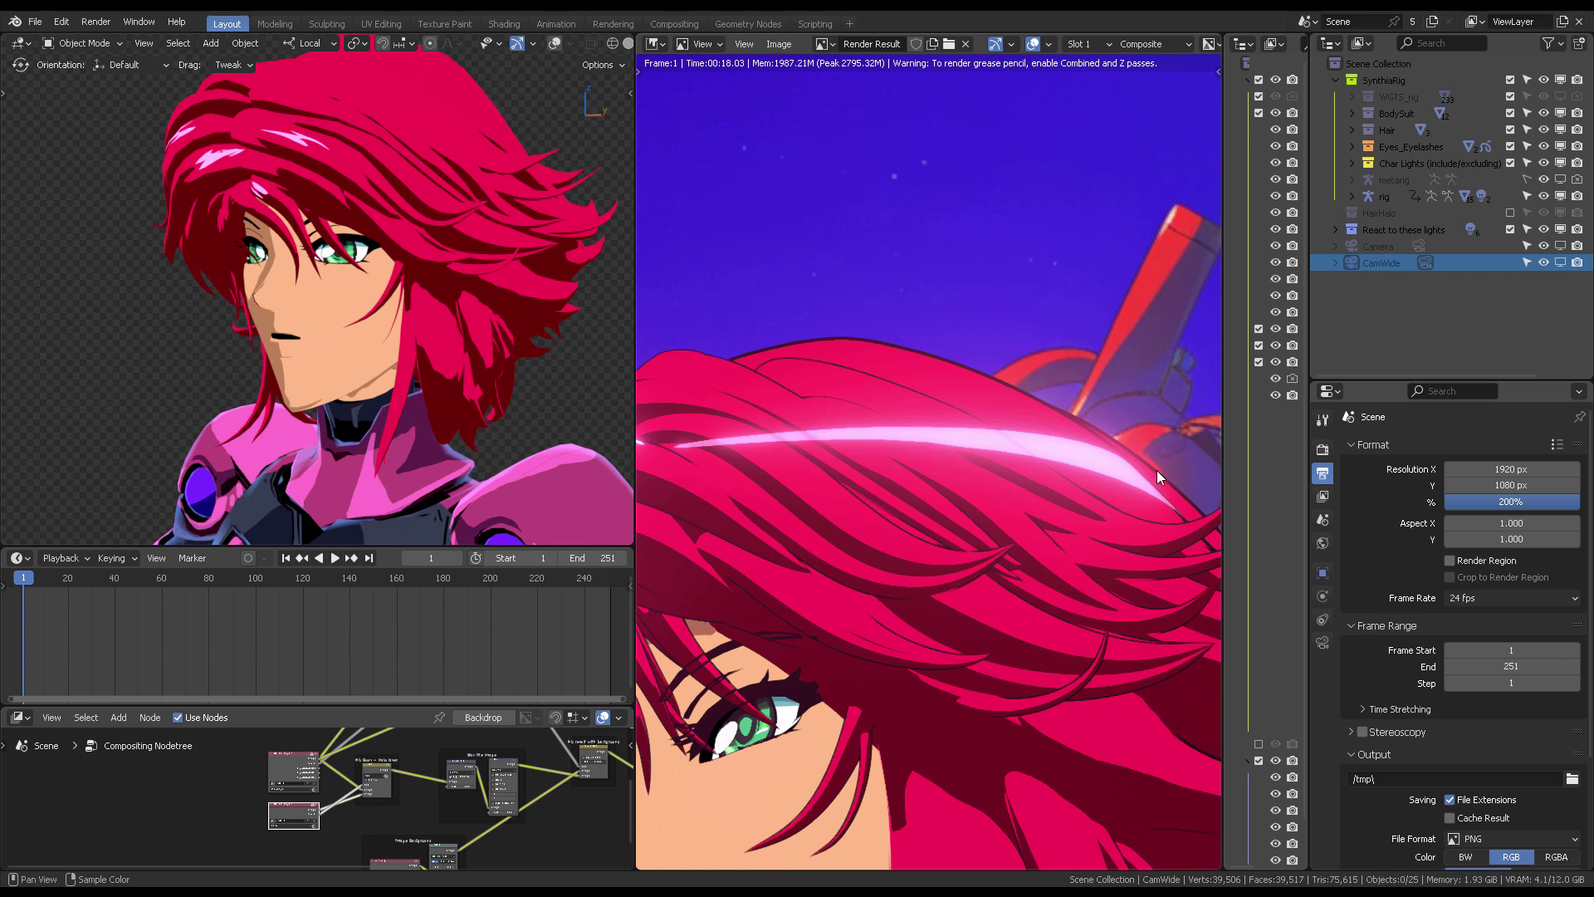
pyautogui.scroll(4, 772, 431)
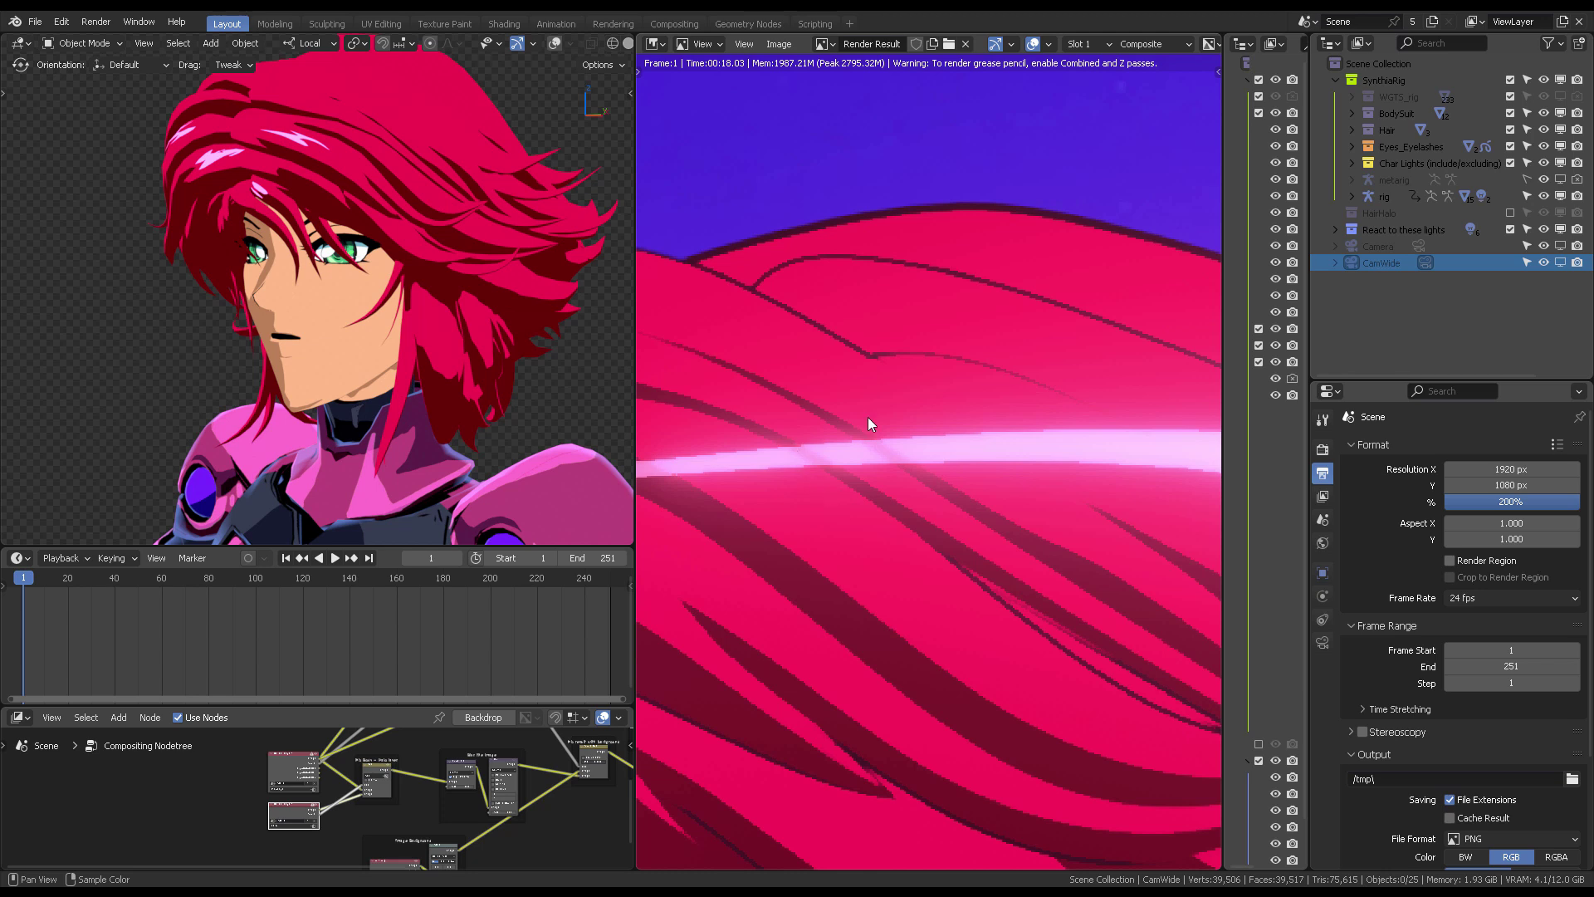
pyautogui.scroll(-6, 1058, 495)
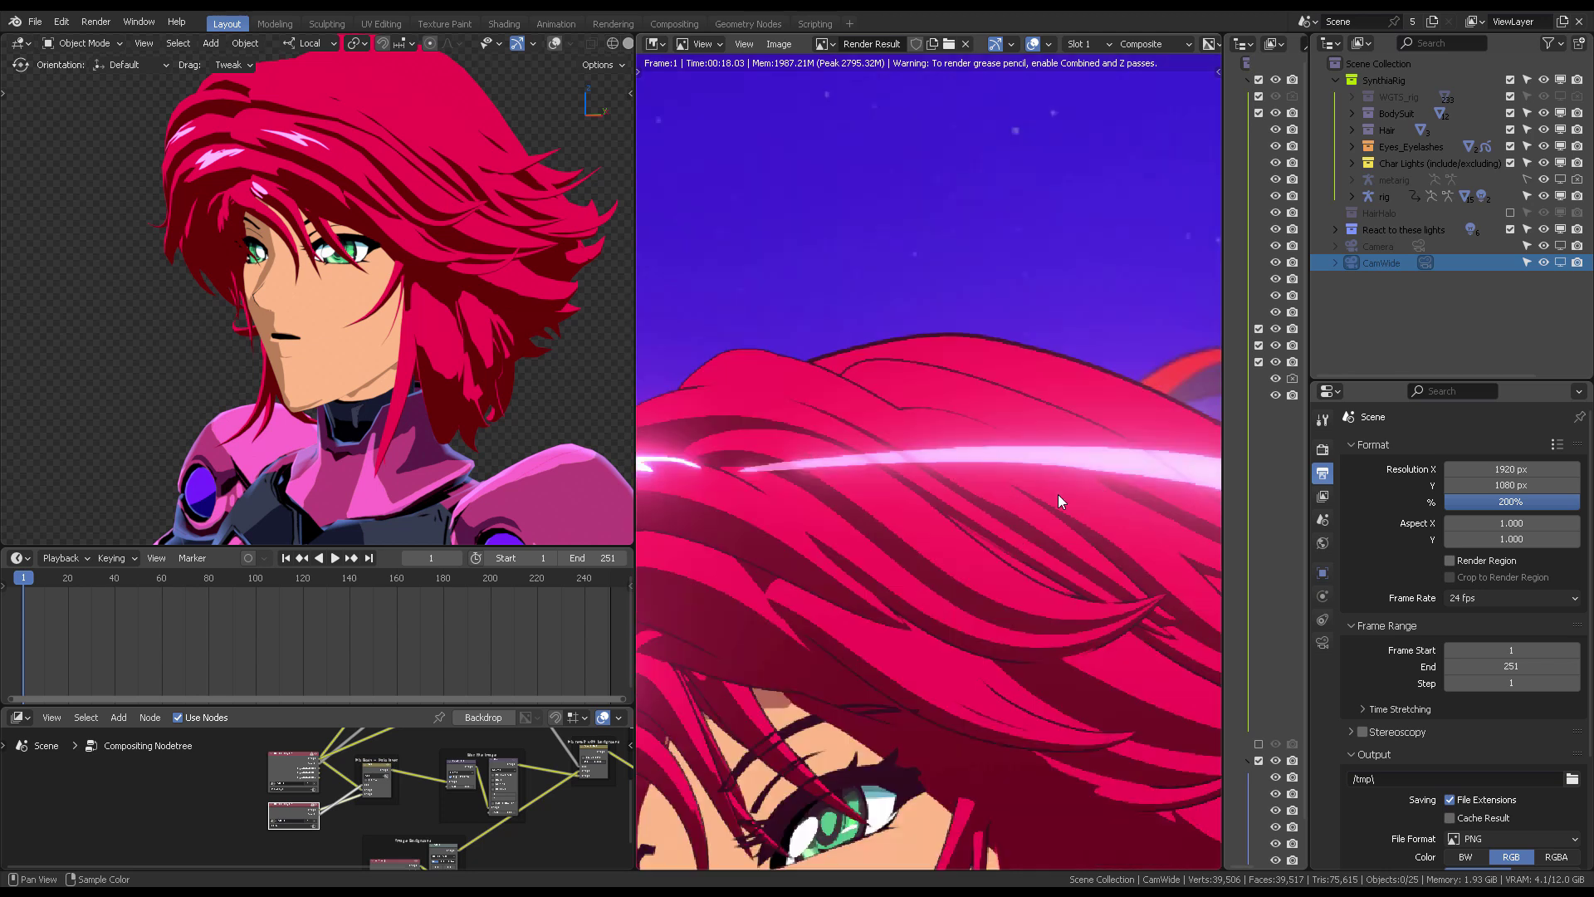
pyautogui.moveTo(1019, 424); pyautogui.dragTo(1038, 239, button='middle')
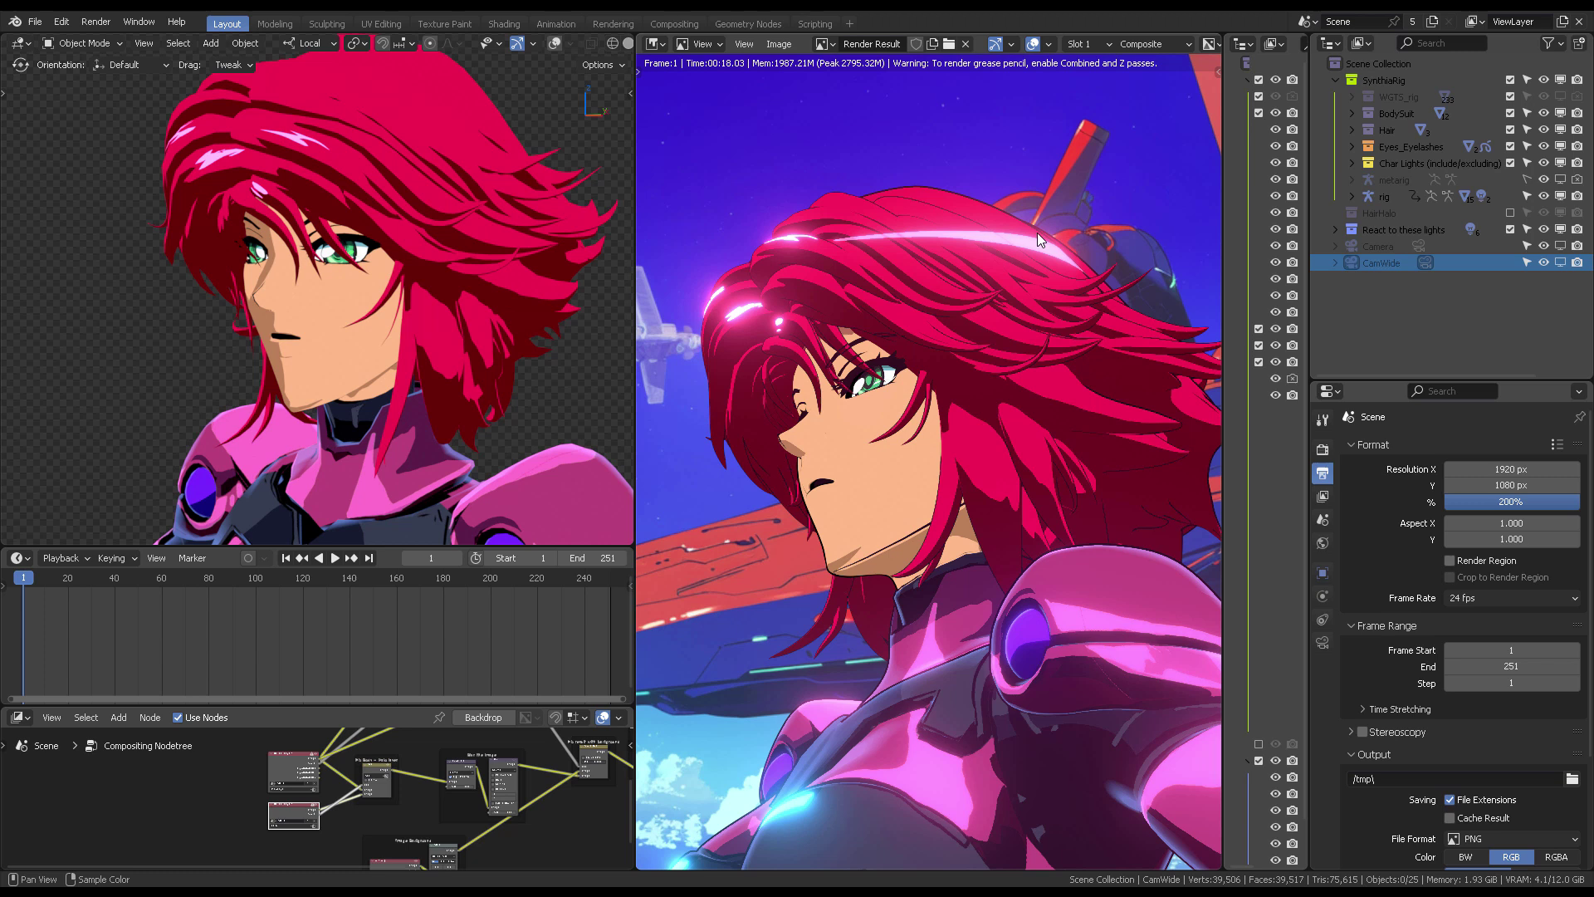
pyautogui.scroll(-1, 1073, 332)
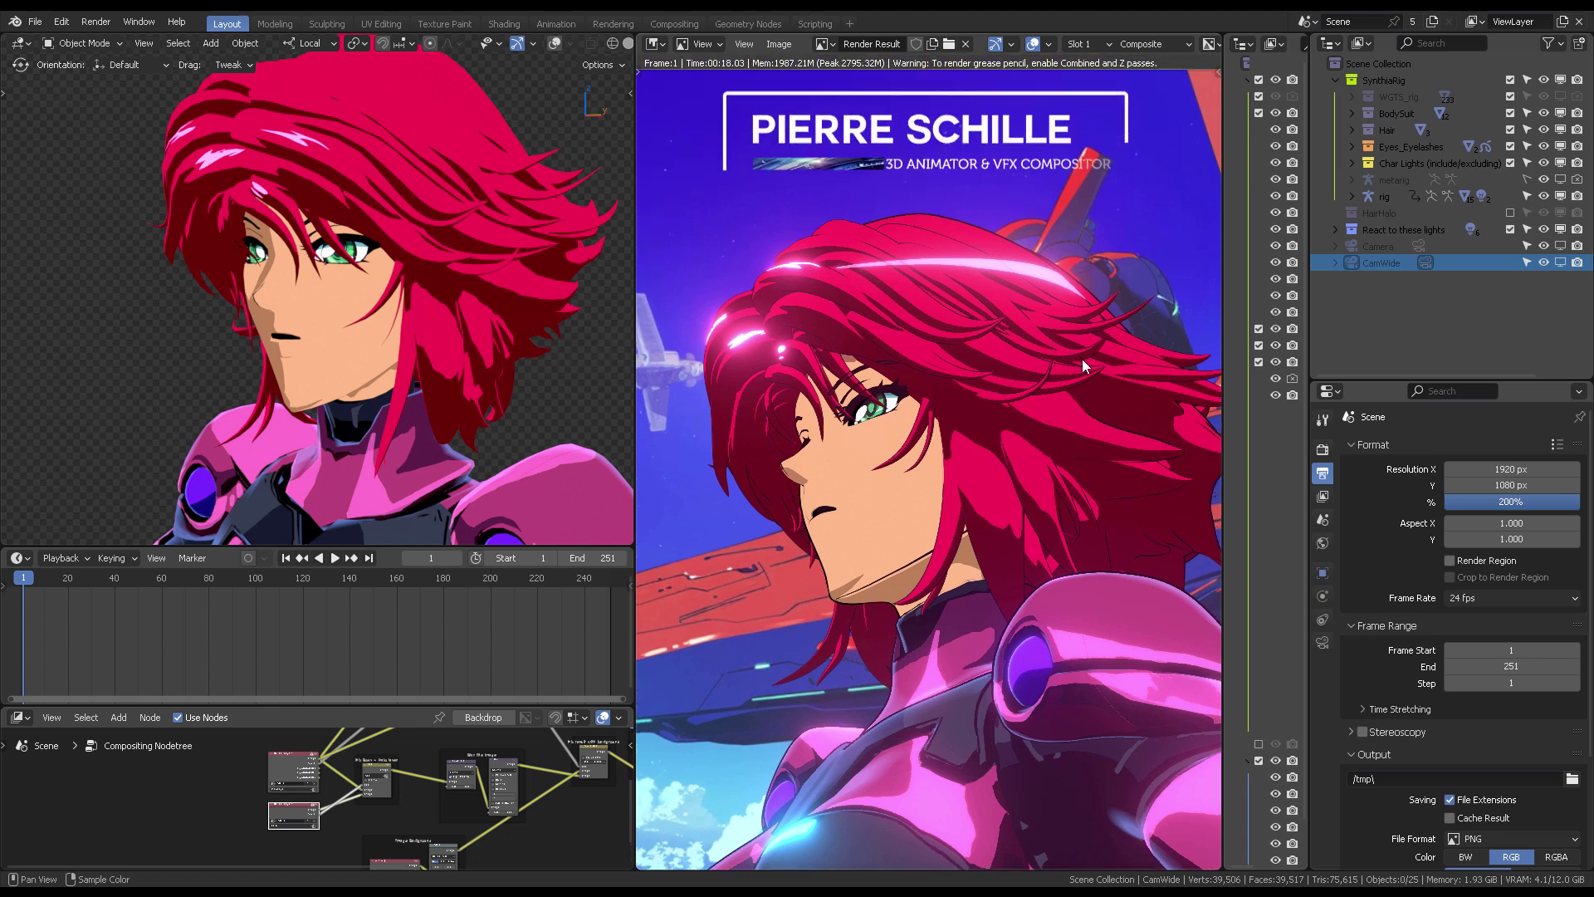
pyautogui.scroll(-2, 1079, 373)
pyautogui.scroll(-2, 1079, 382)
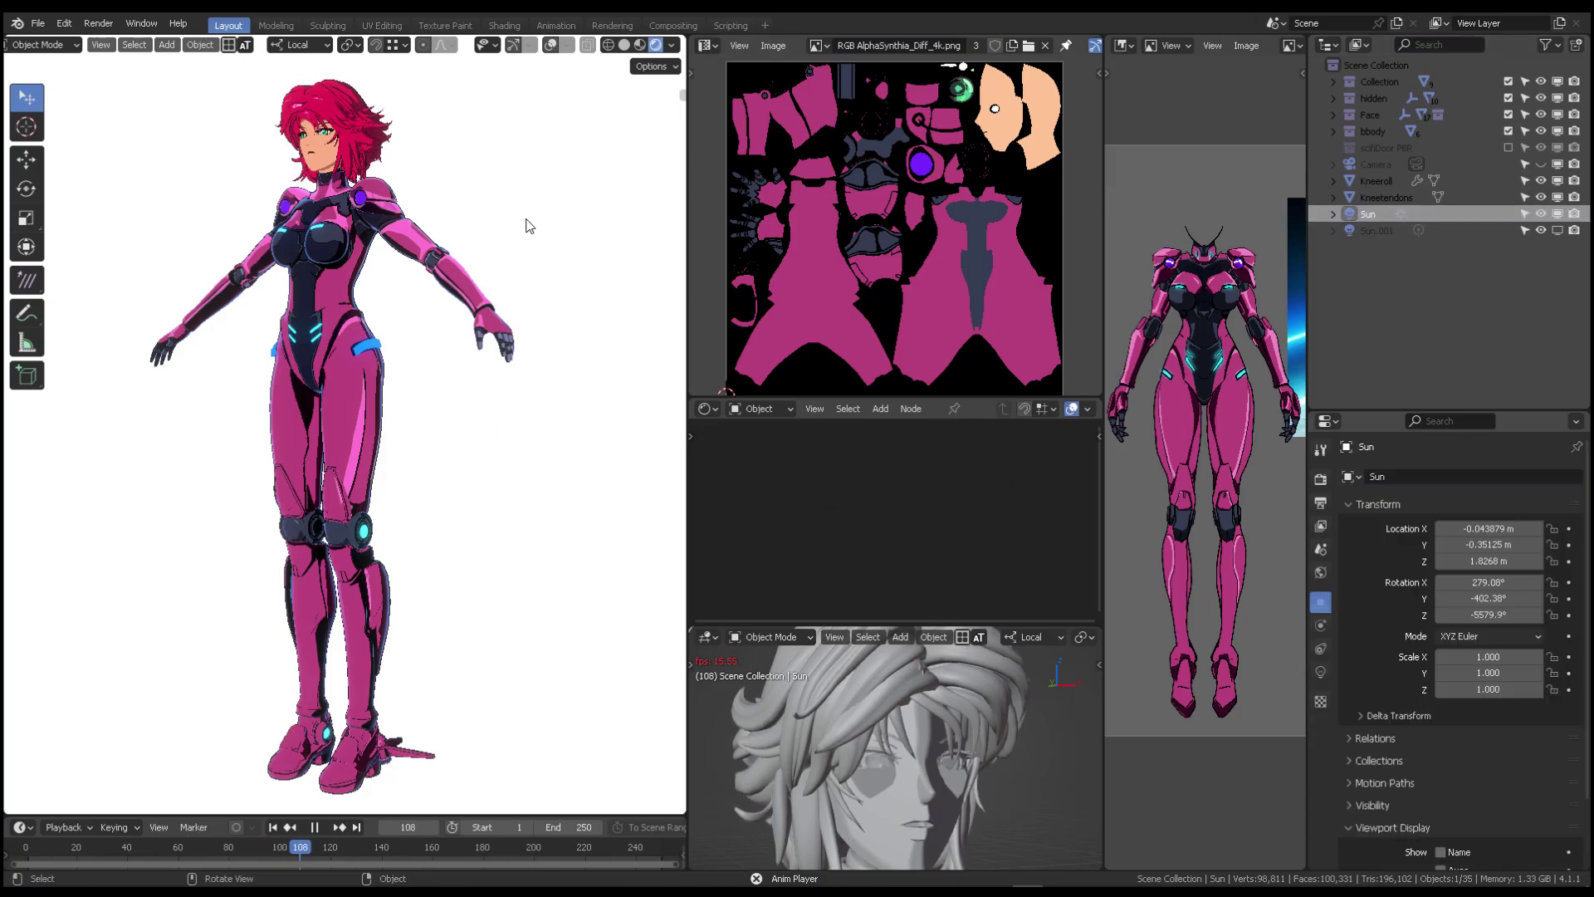
# Trackball-rotate the Sun light to about X 277°, Y -403°, Z -5958° to change the shading on the full character
pyautogui.press('r')
pyautogui.press('r')
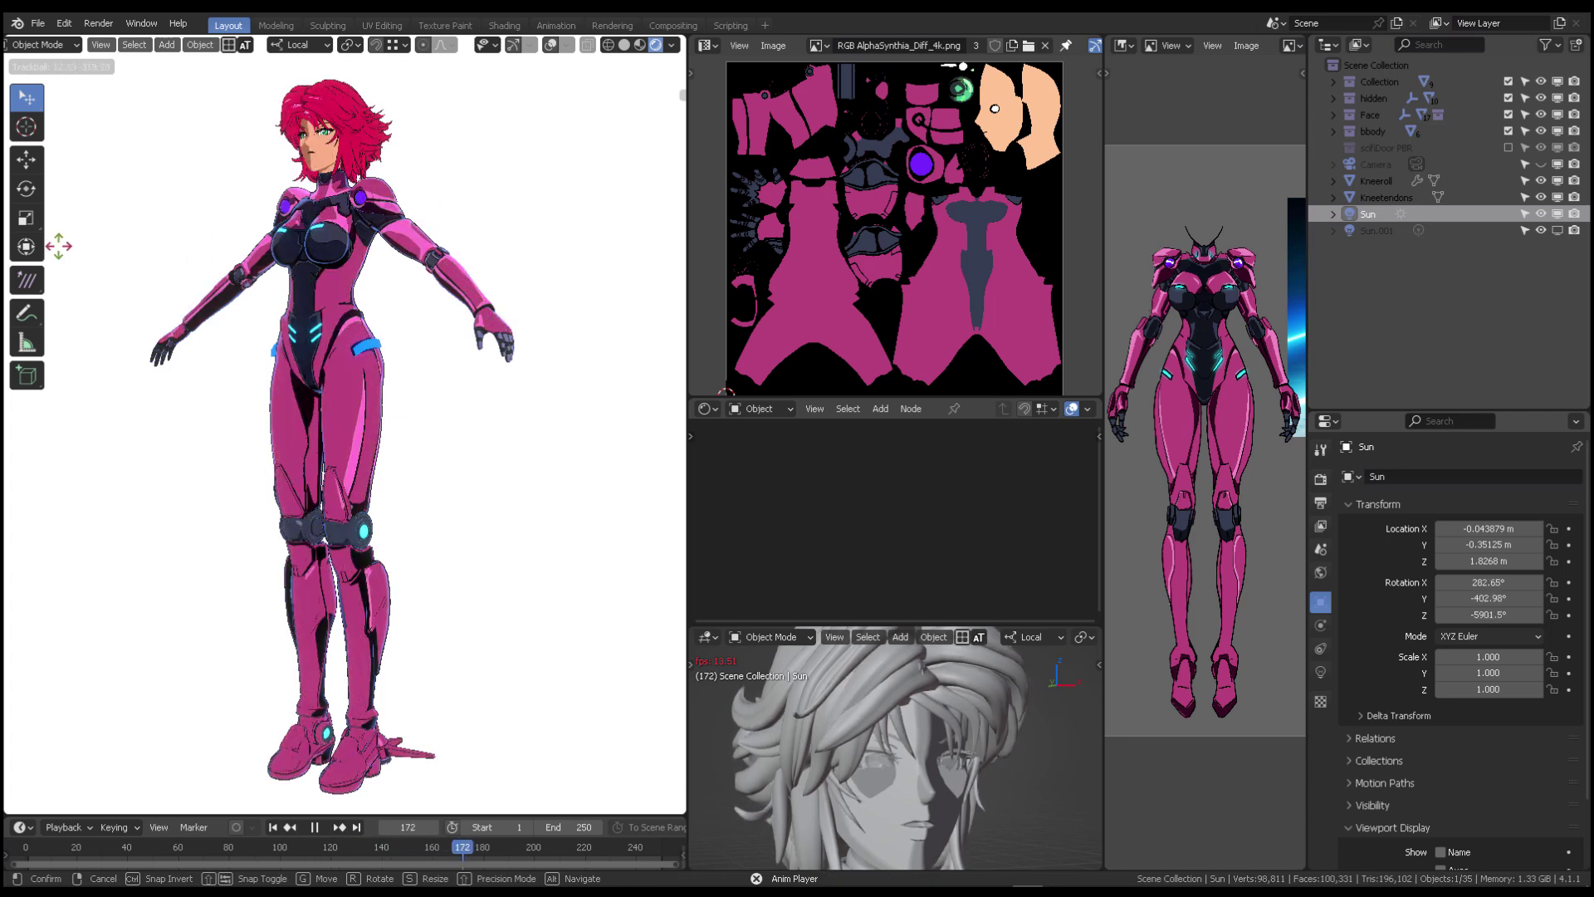
pyautogui.click(660, 271)
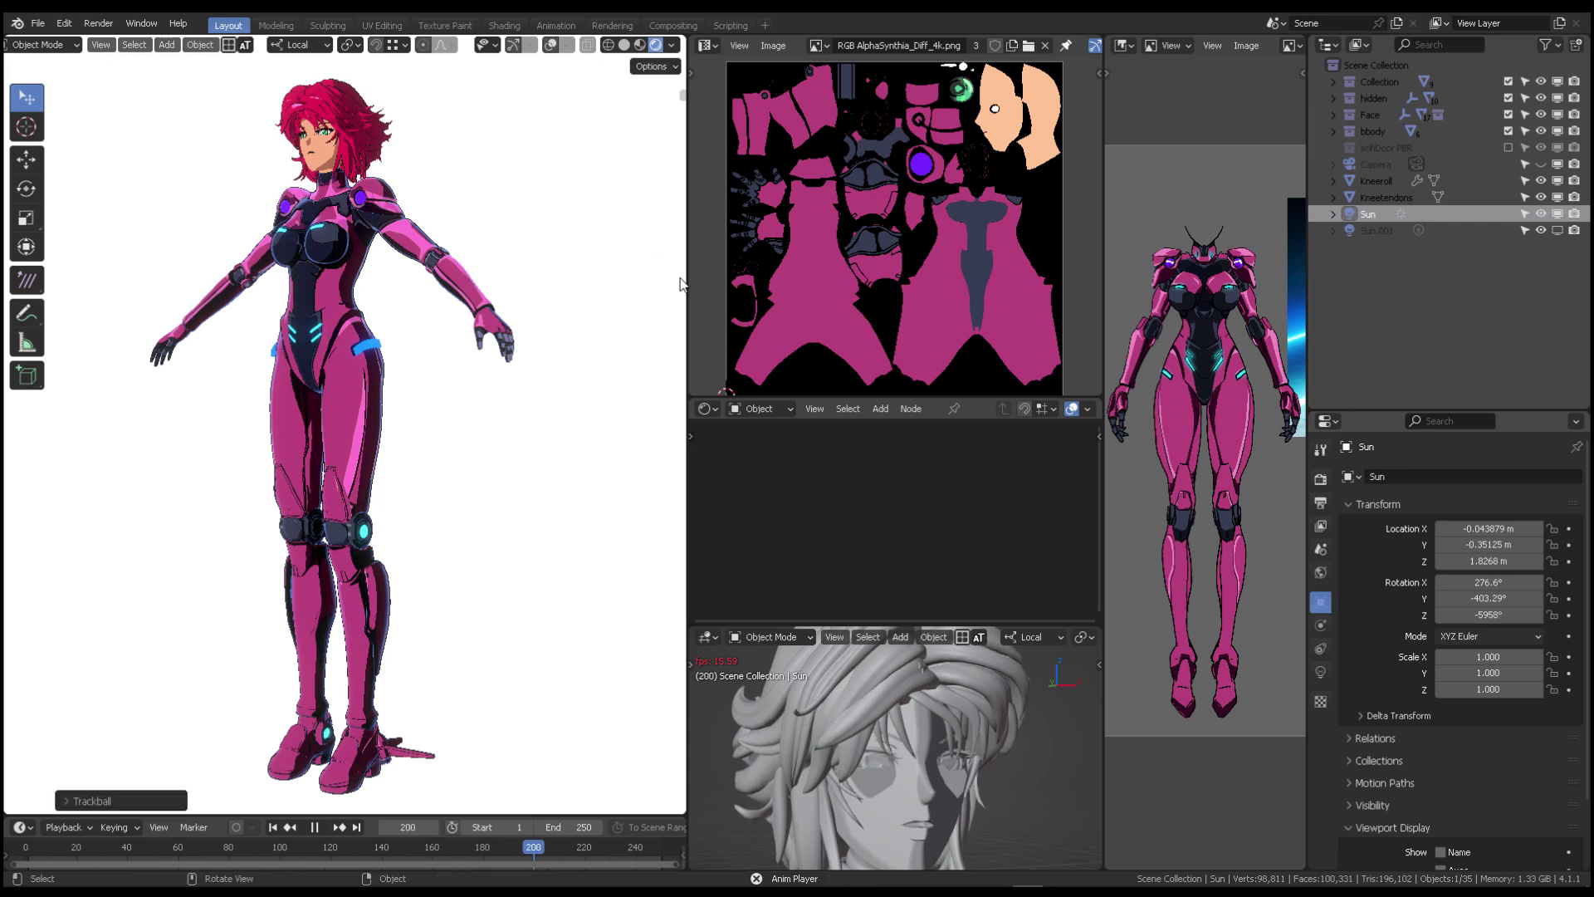